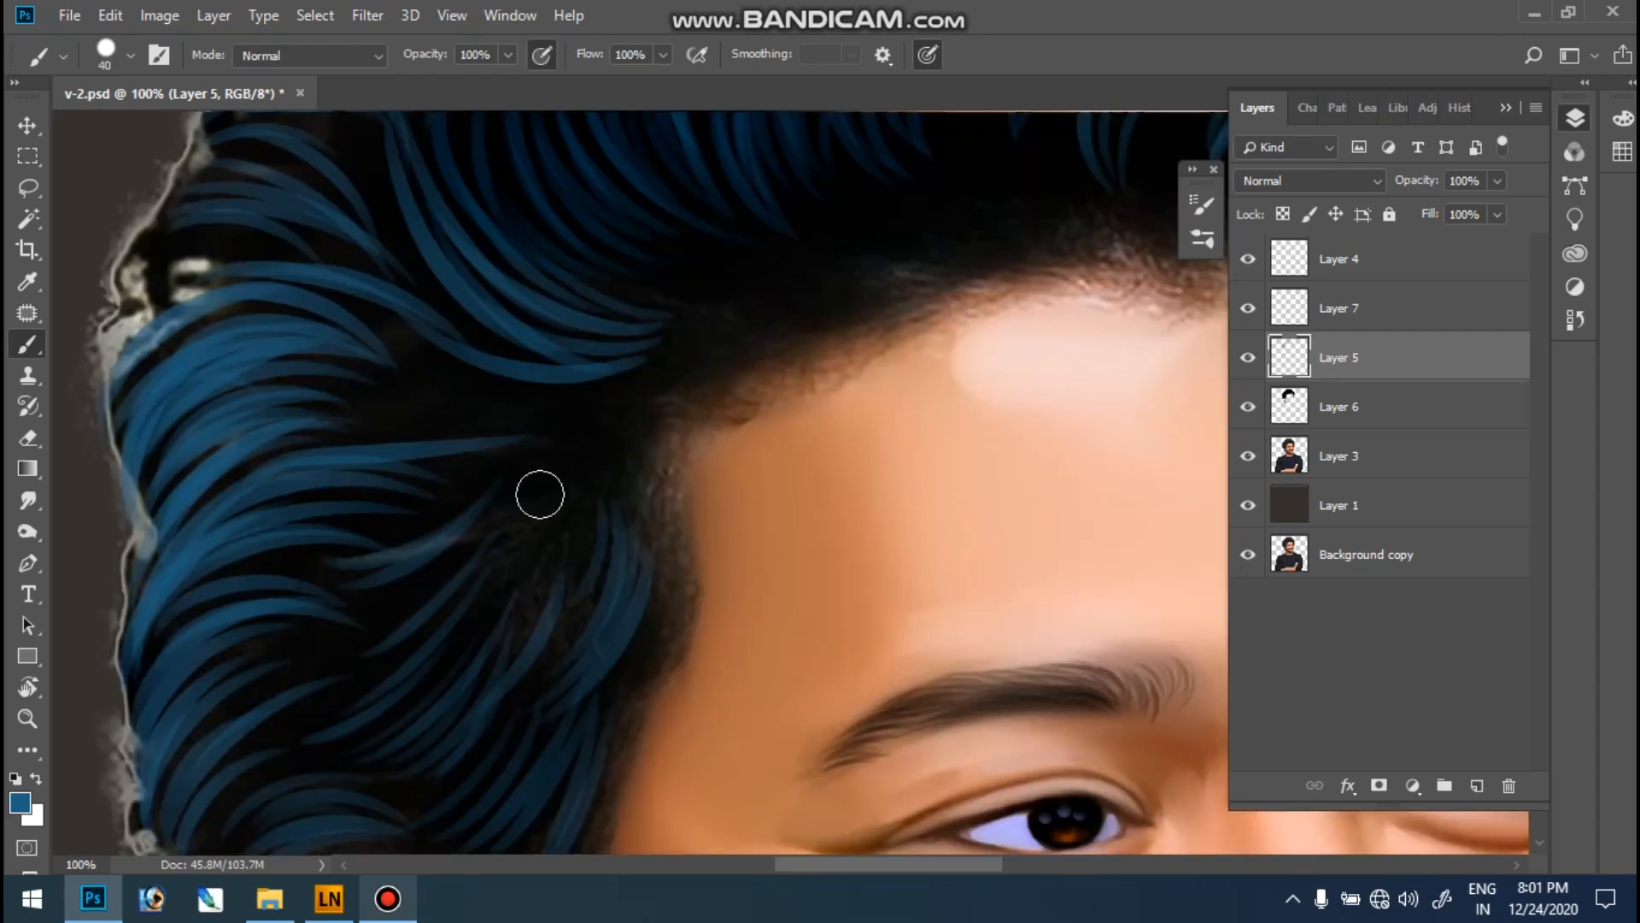
- Paint blue hair strands with the 40 px brush on Layer 5 in the dark gap beside the temple
drag(591, 448, 488, 578)
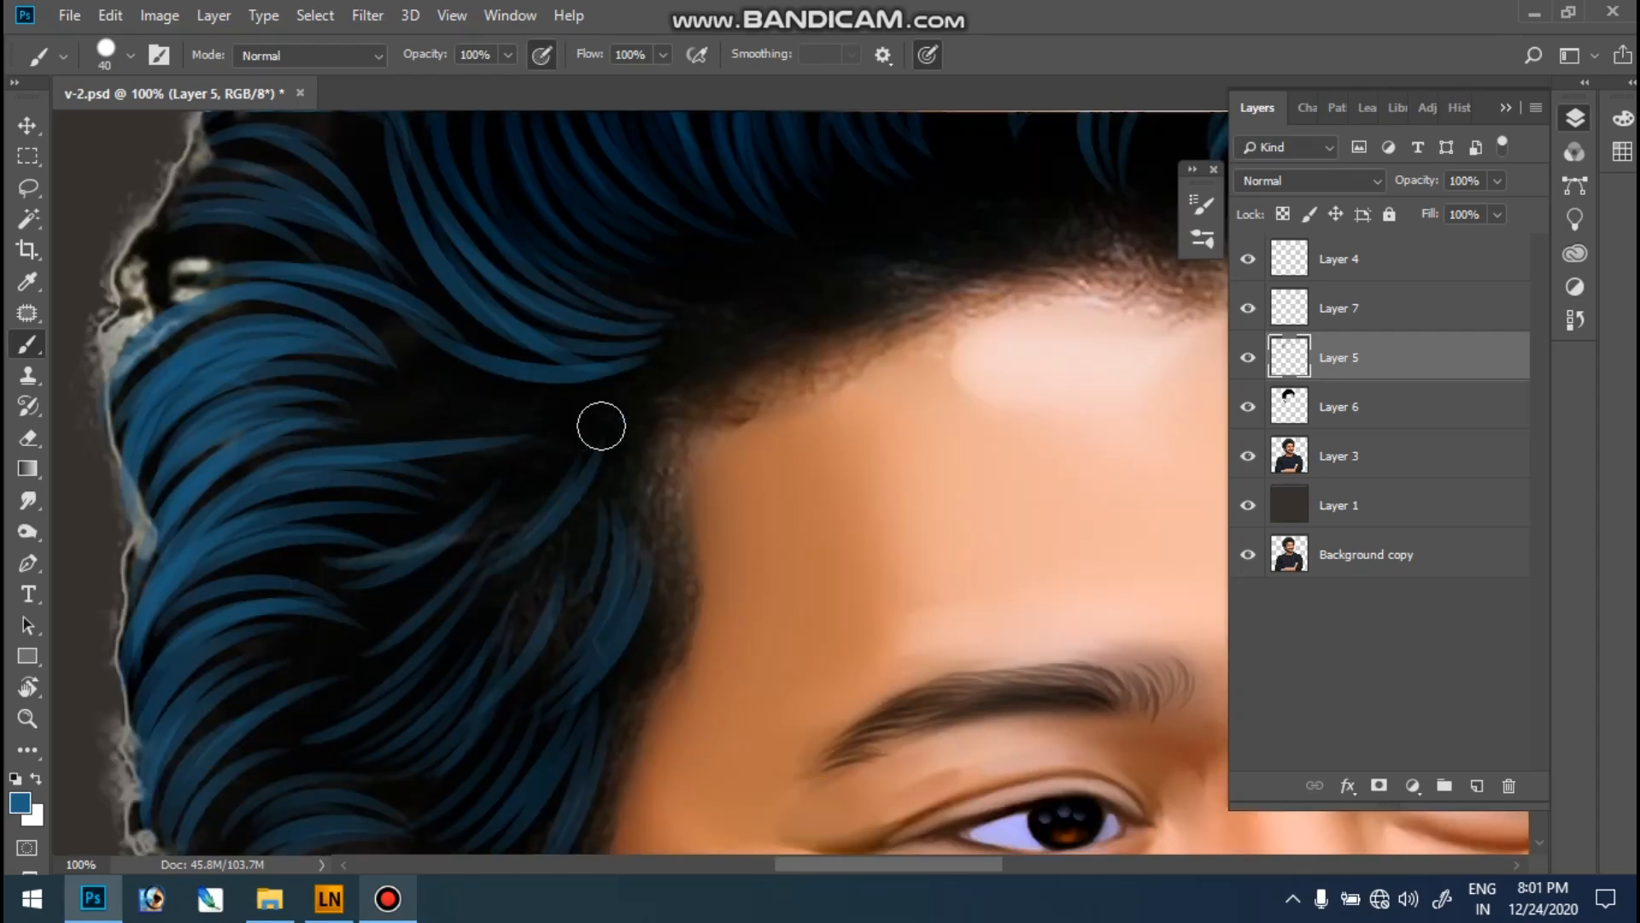
mouse_move(582, 429)
mouse_down()
mouse_move(487, 507)
mouse_move(496, 467)
mouse_up()
drag(360, 398, 397, 385)
- Paint curved blue strands on Layer 5 along the lower ends of the front hair waves above the forehead, redoing poor strokes
drag(934, 231, 506, 534)
drag(159, 416, 349, 520)
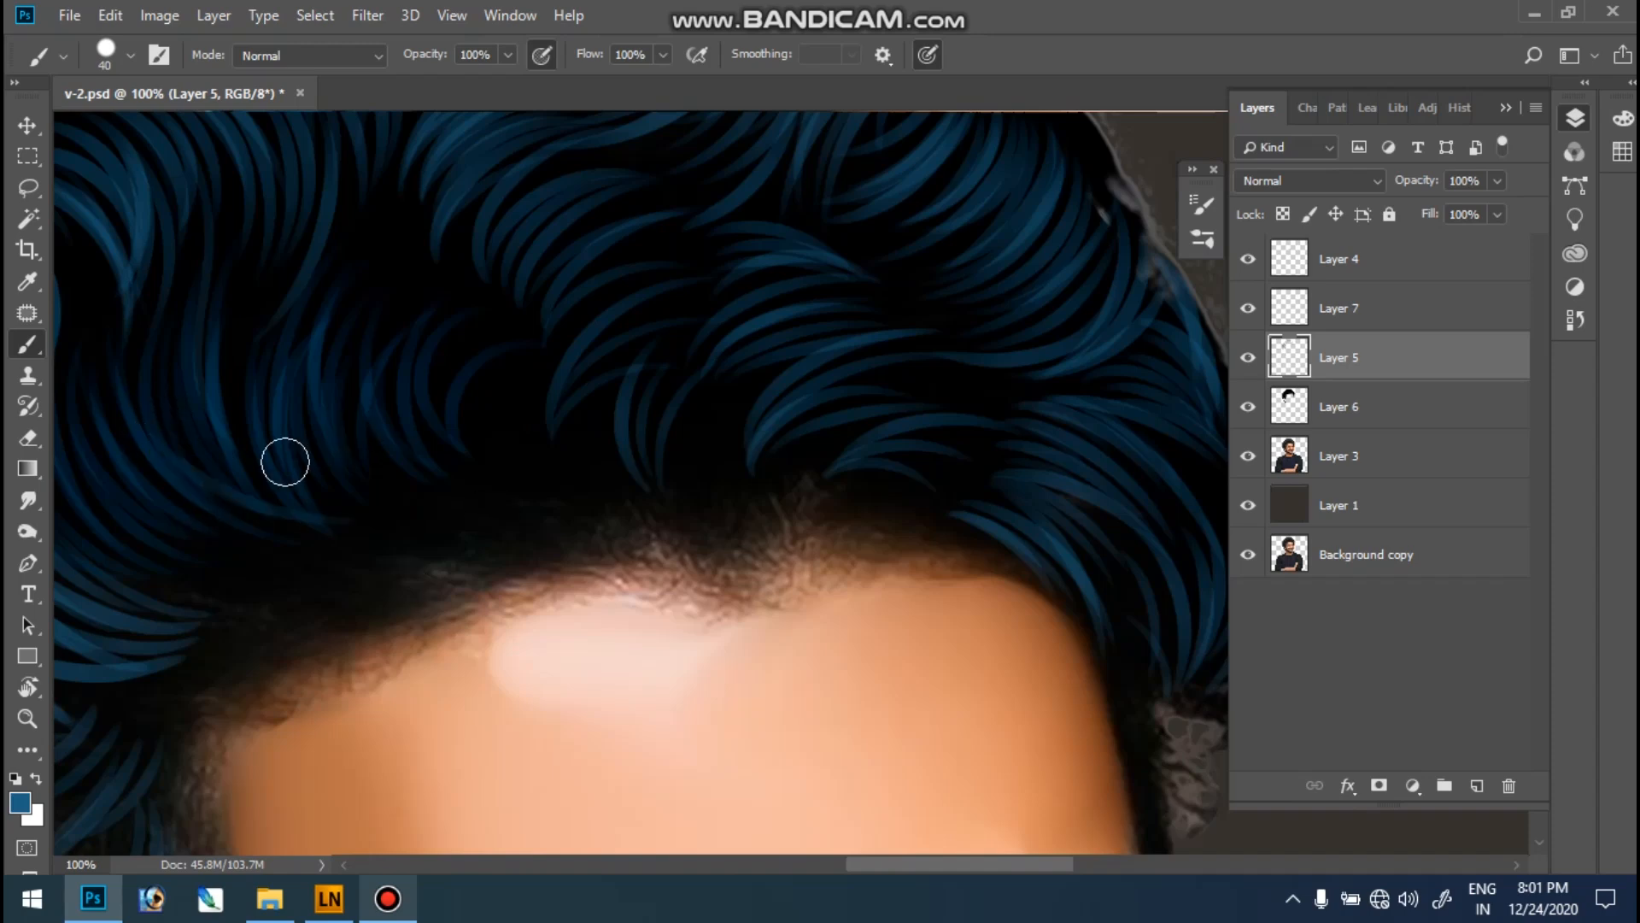
key(ctrl+z)
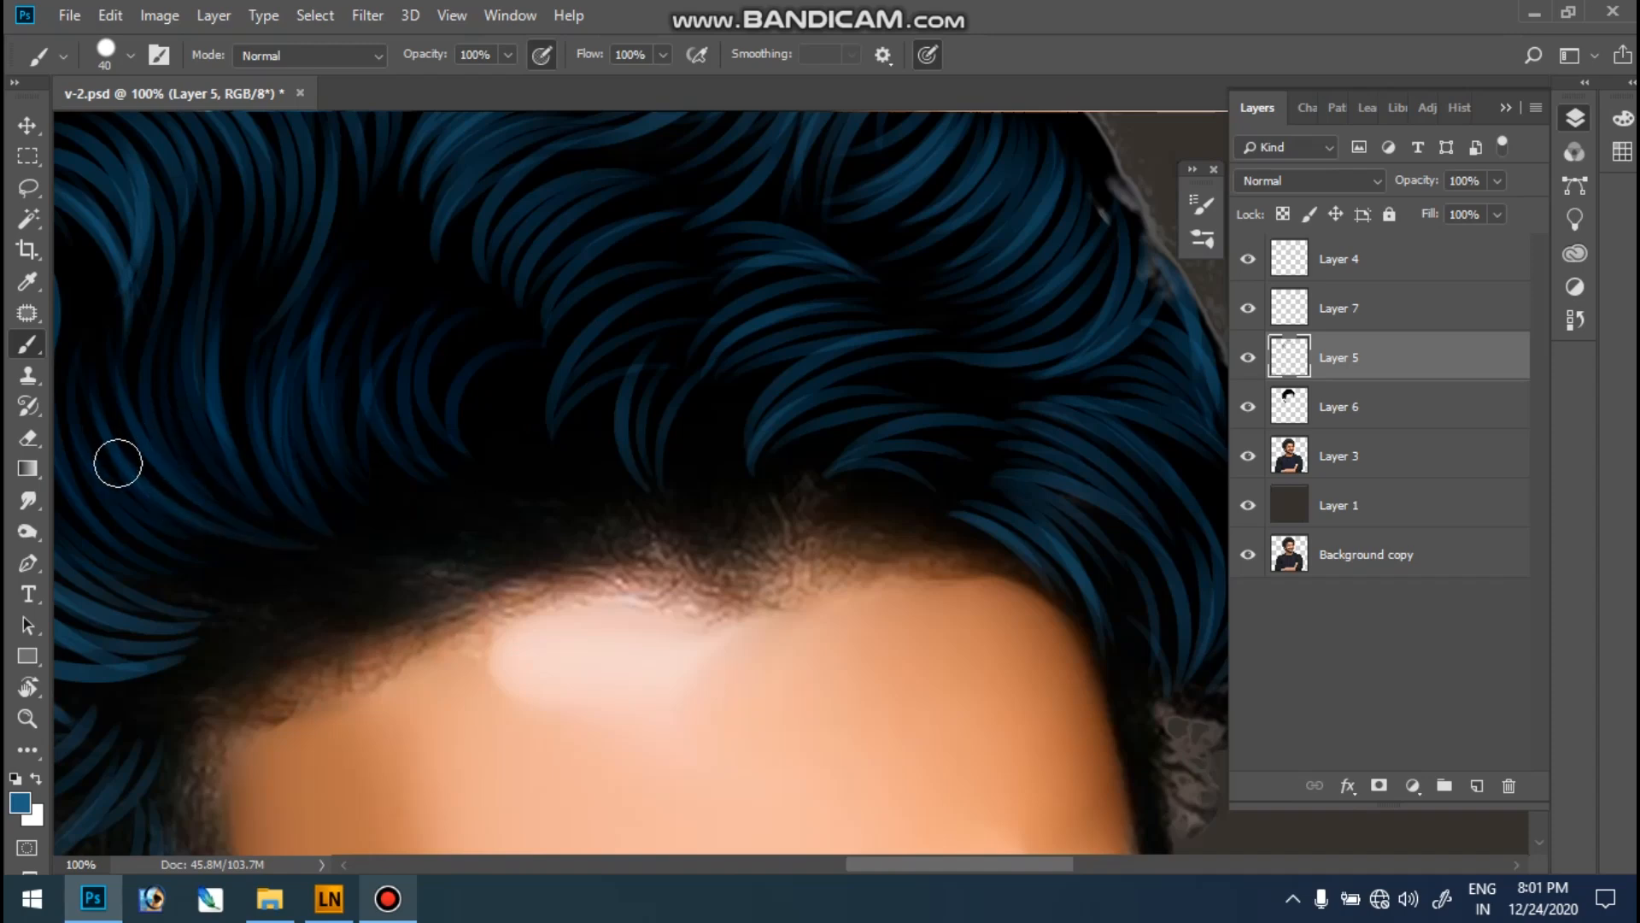
drag(128, 492, 388, 561)
drag(137, 519, 344, 545)
drag(315, 440, 468, 513)
drag(521, 419, 438, 429)
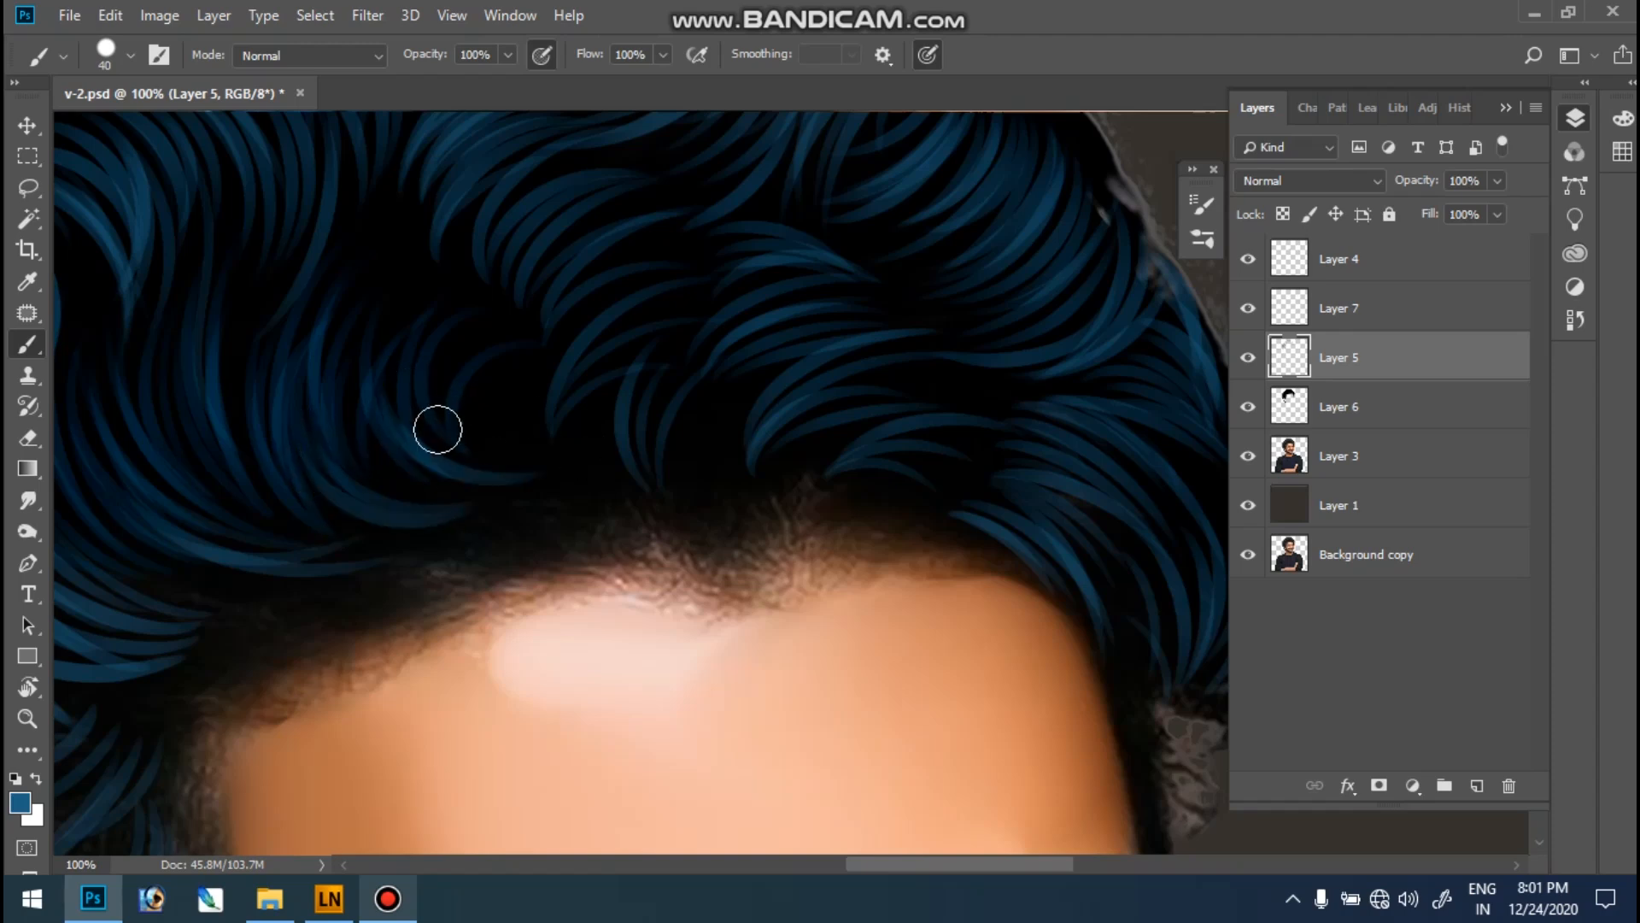
key(ctrl+z)
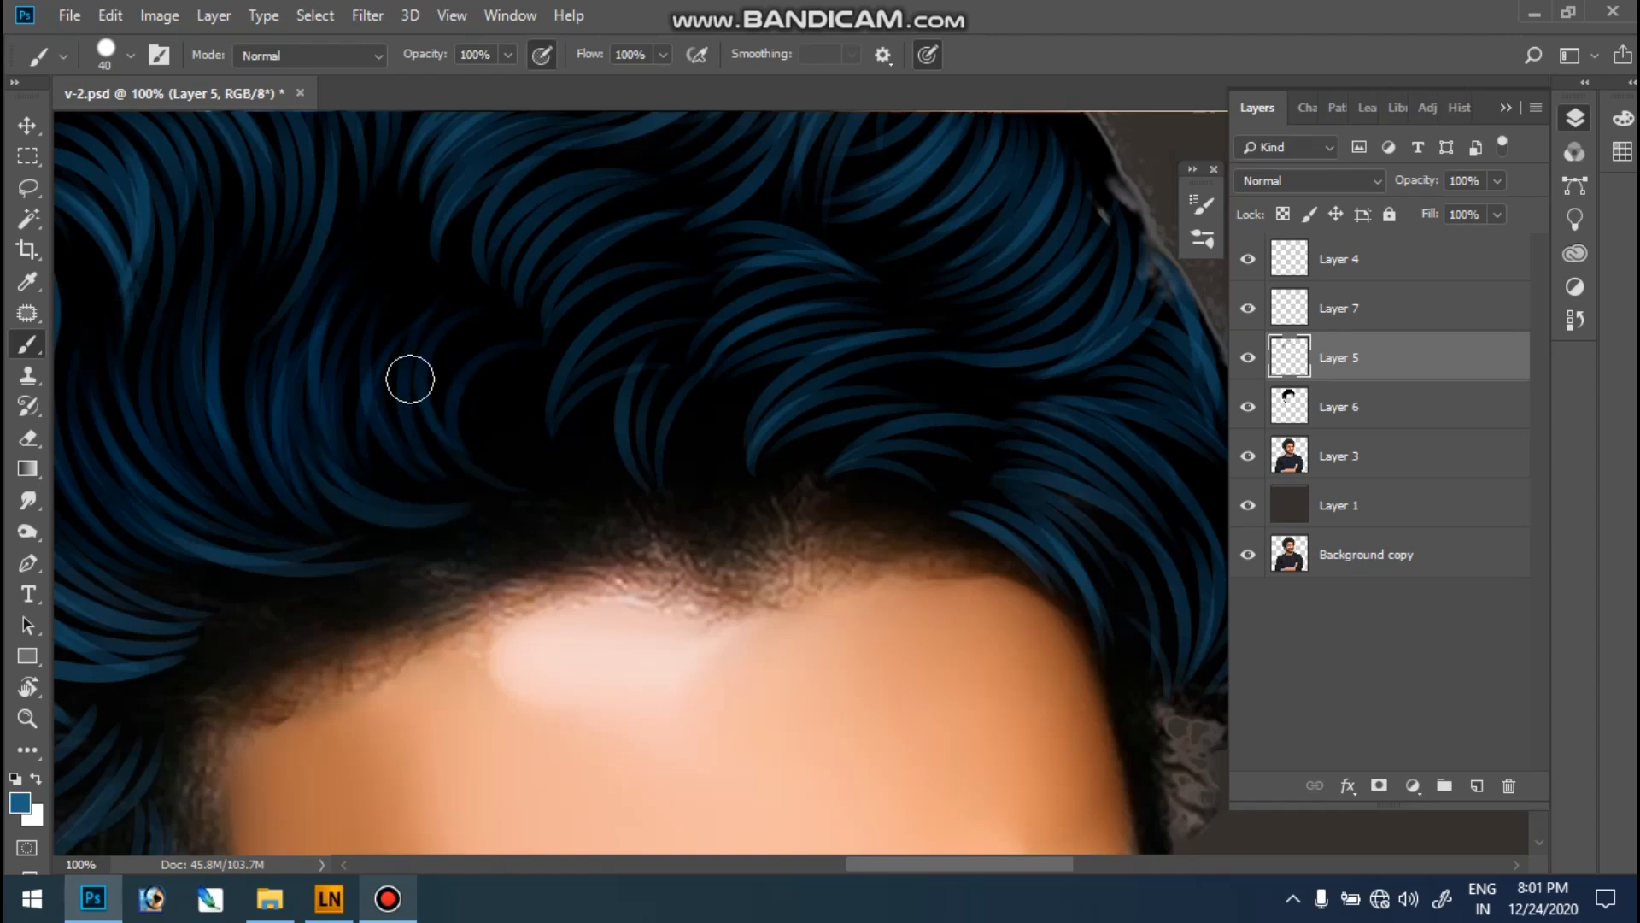
drag(410, 376, 560, 528)
drag(496, 376, 614, 466)
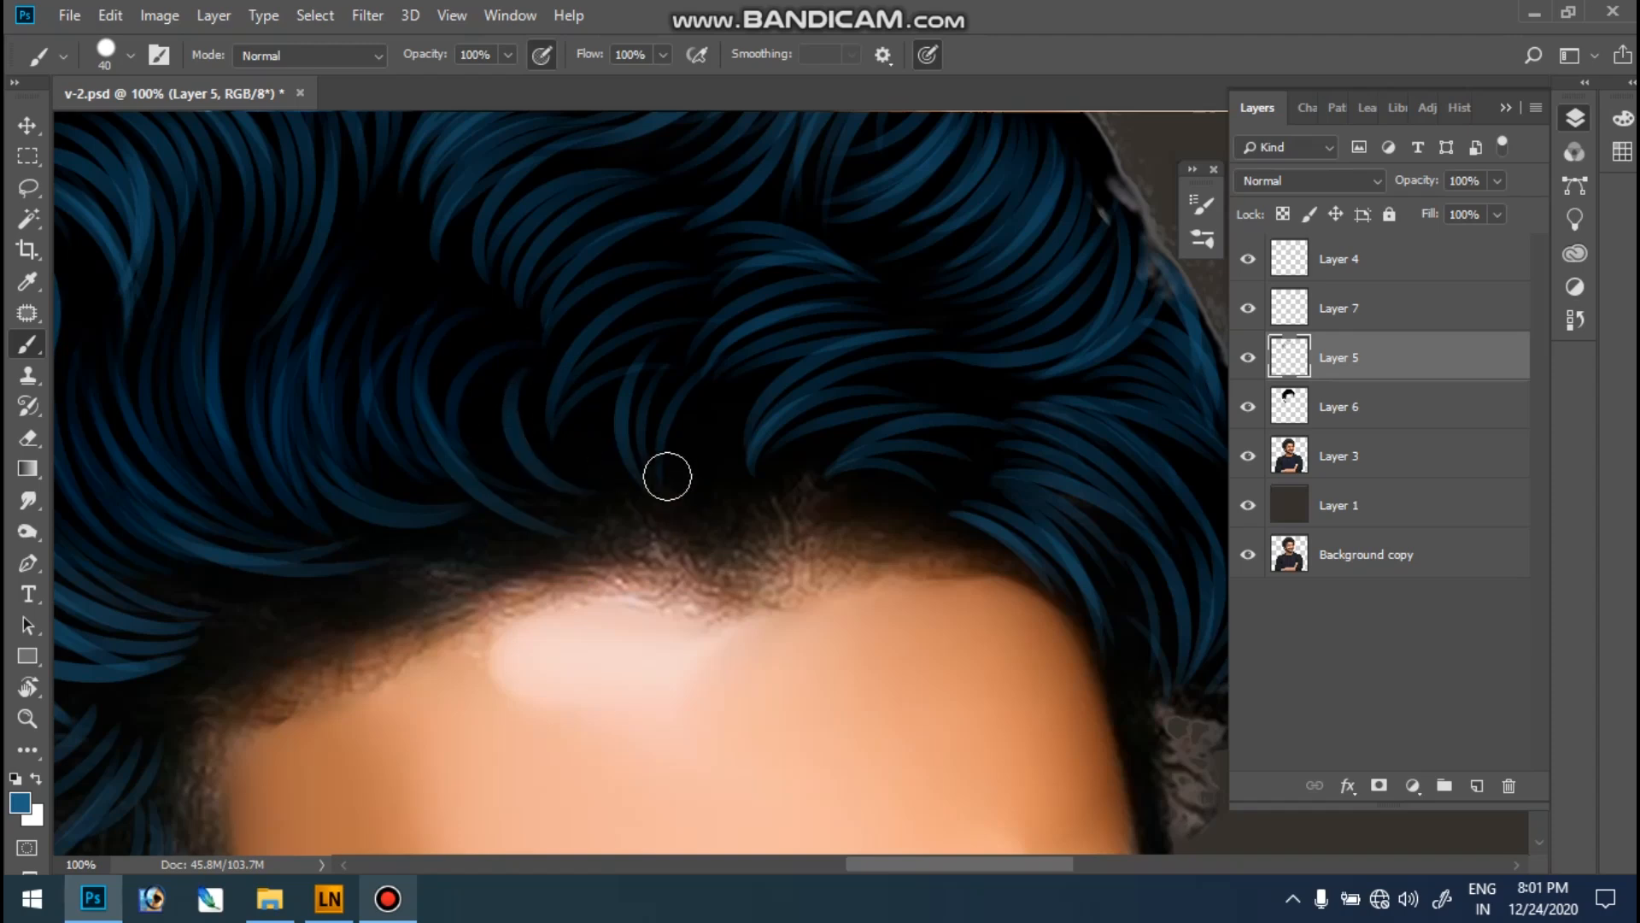
drag(504, 371, 610, 517)
drag(612, 393, 656, 504)
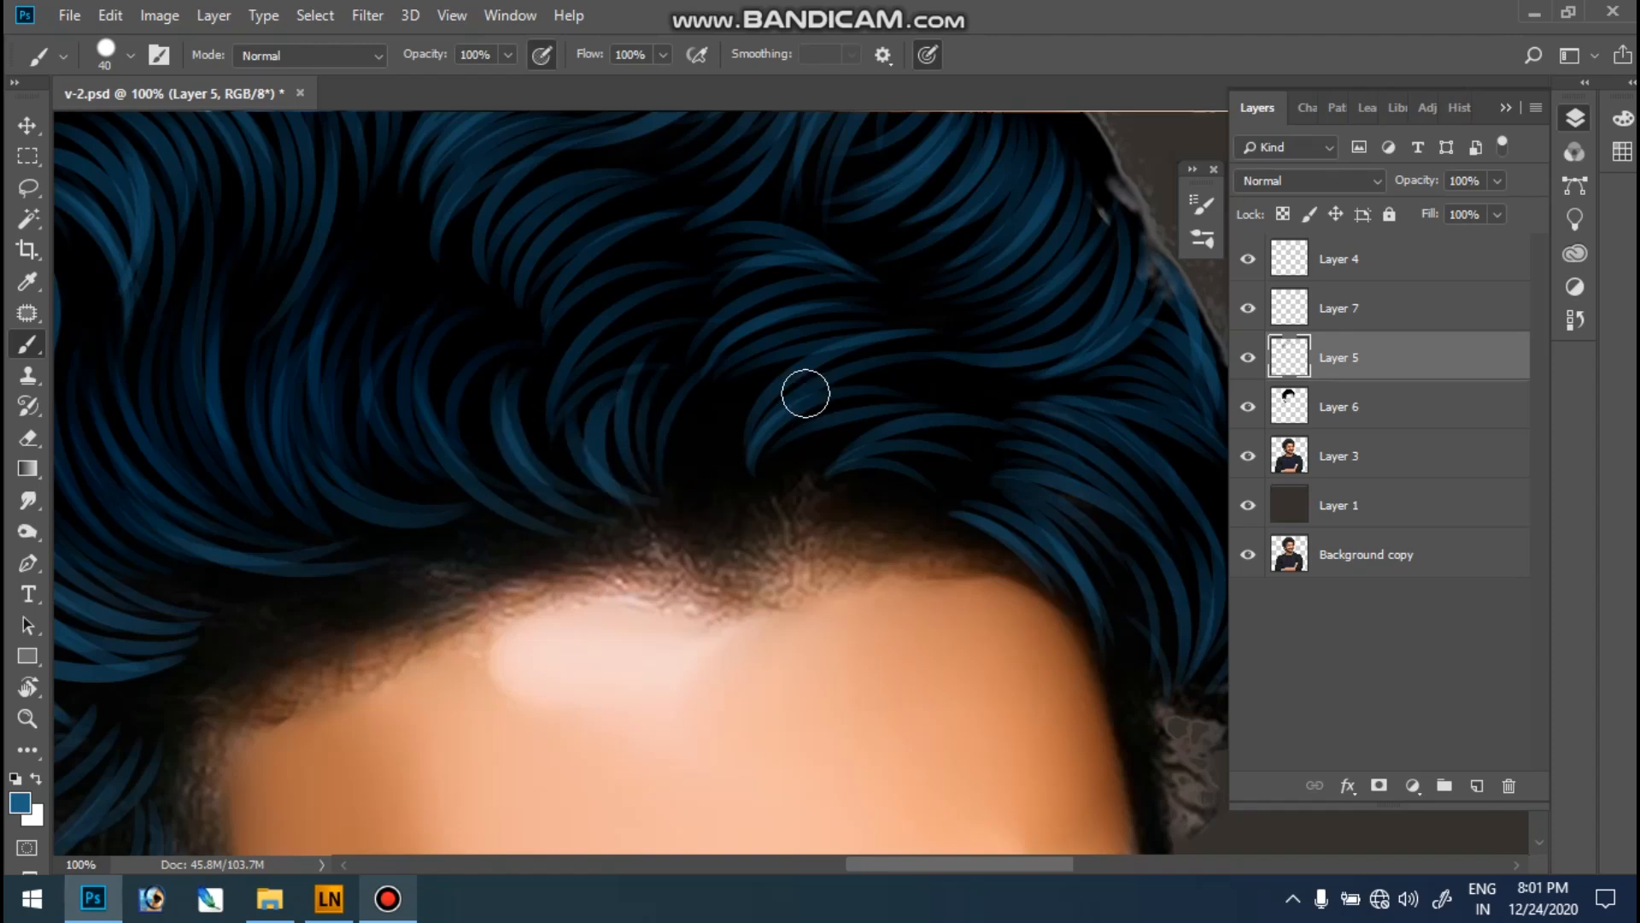
- Examine the painted hair in the whole portrait and at several closer magnifications
key(ctrl+0)
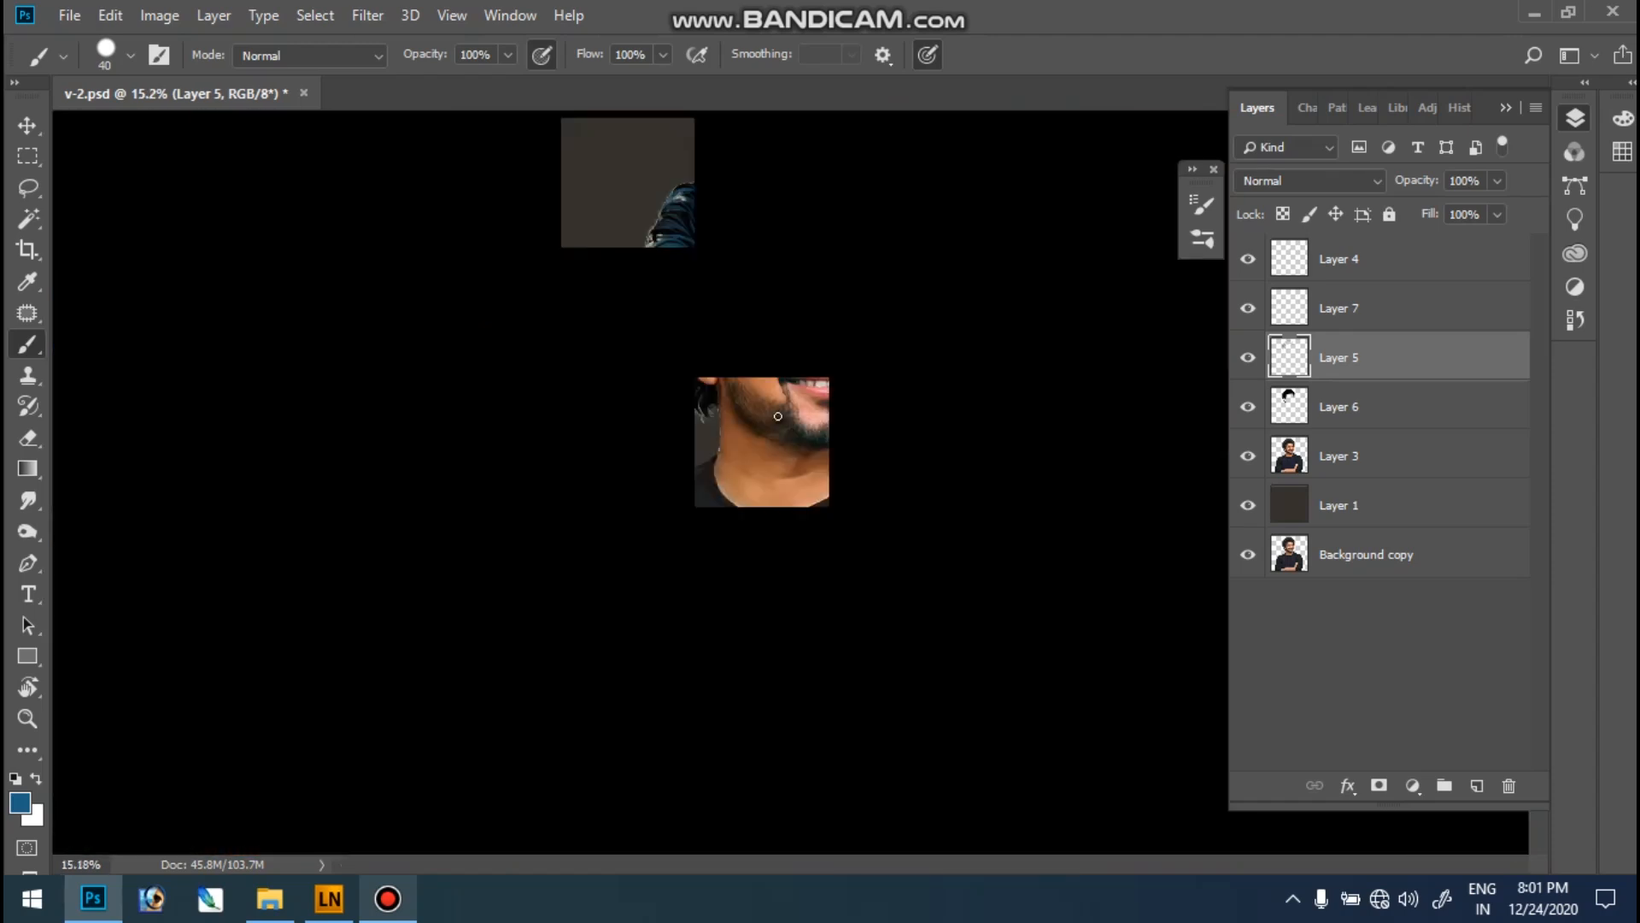
click(787, 219)
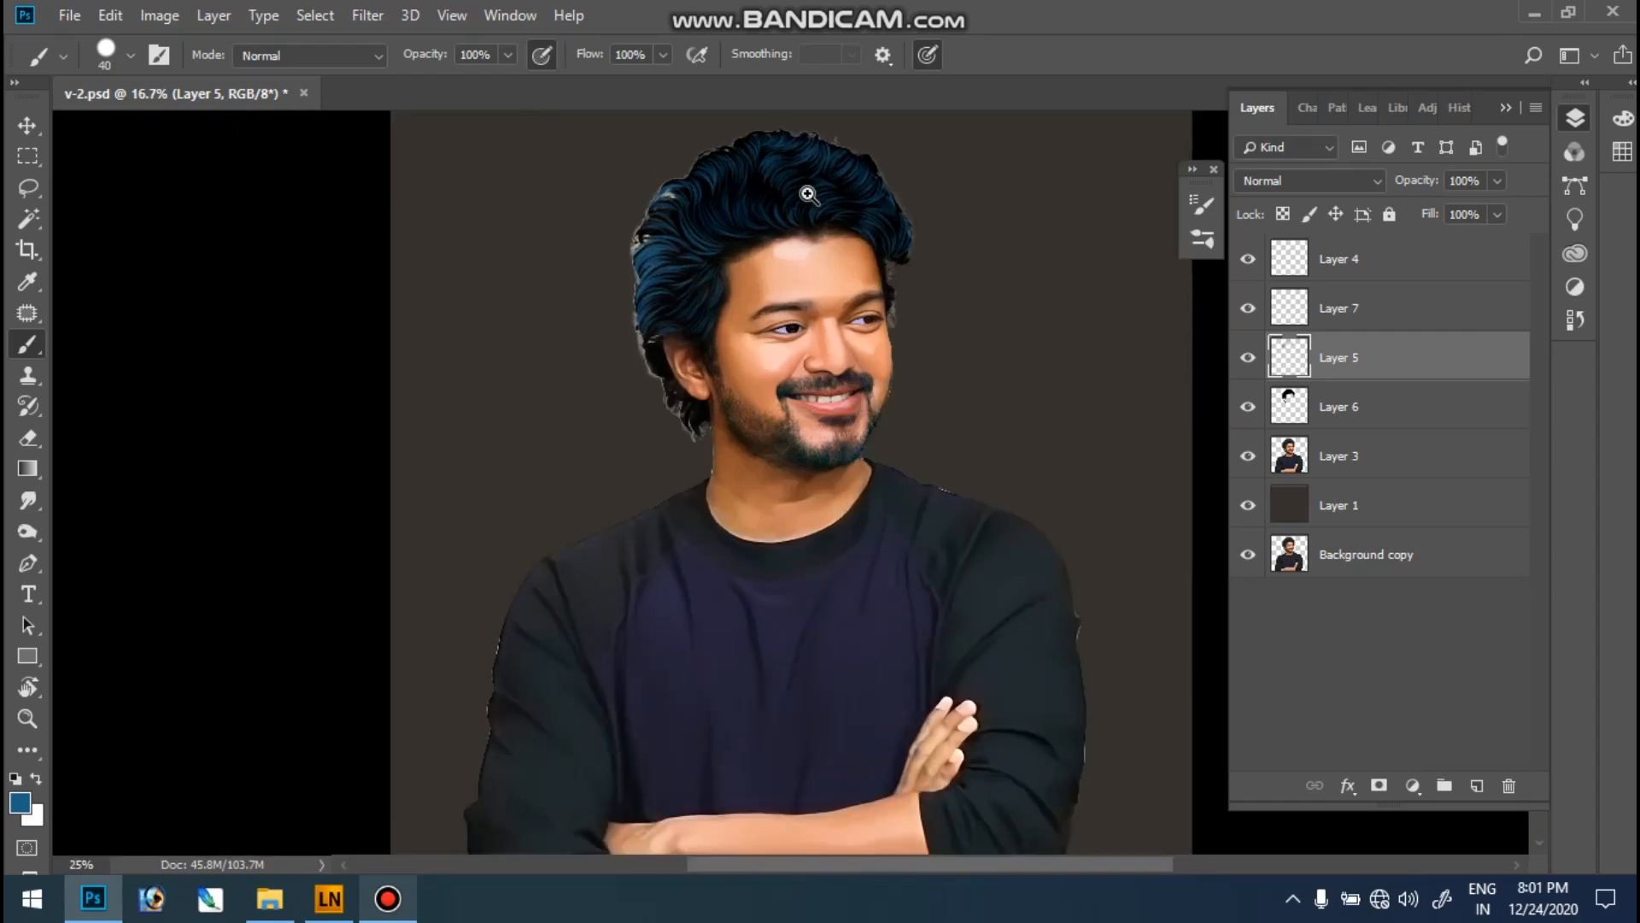
click(797, 223)
click(797, 223)
click(871, 410)
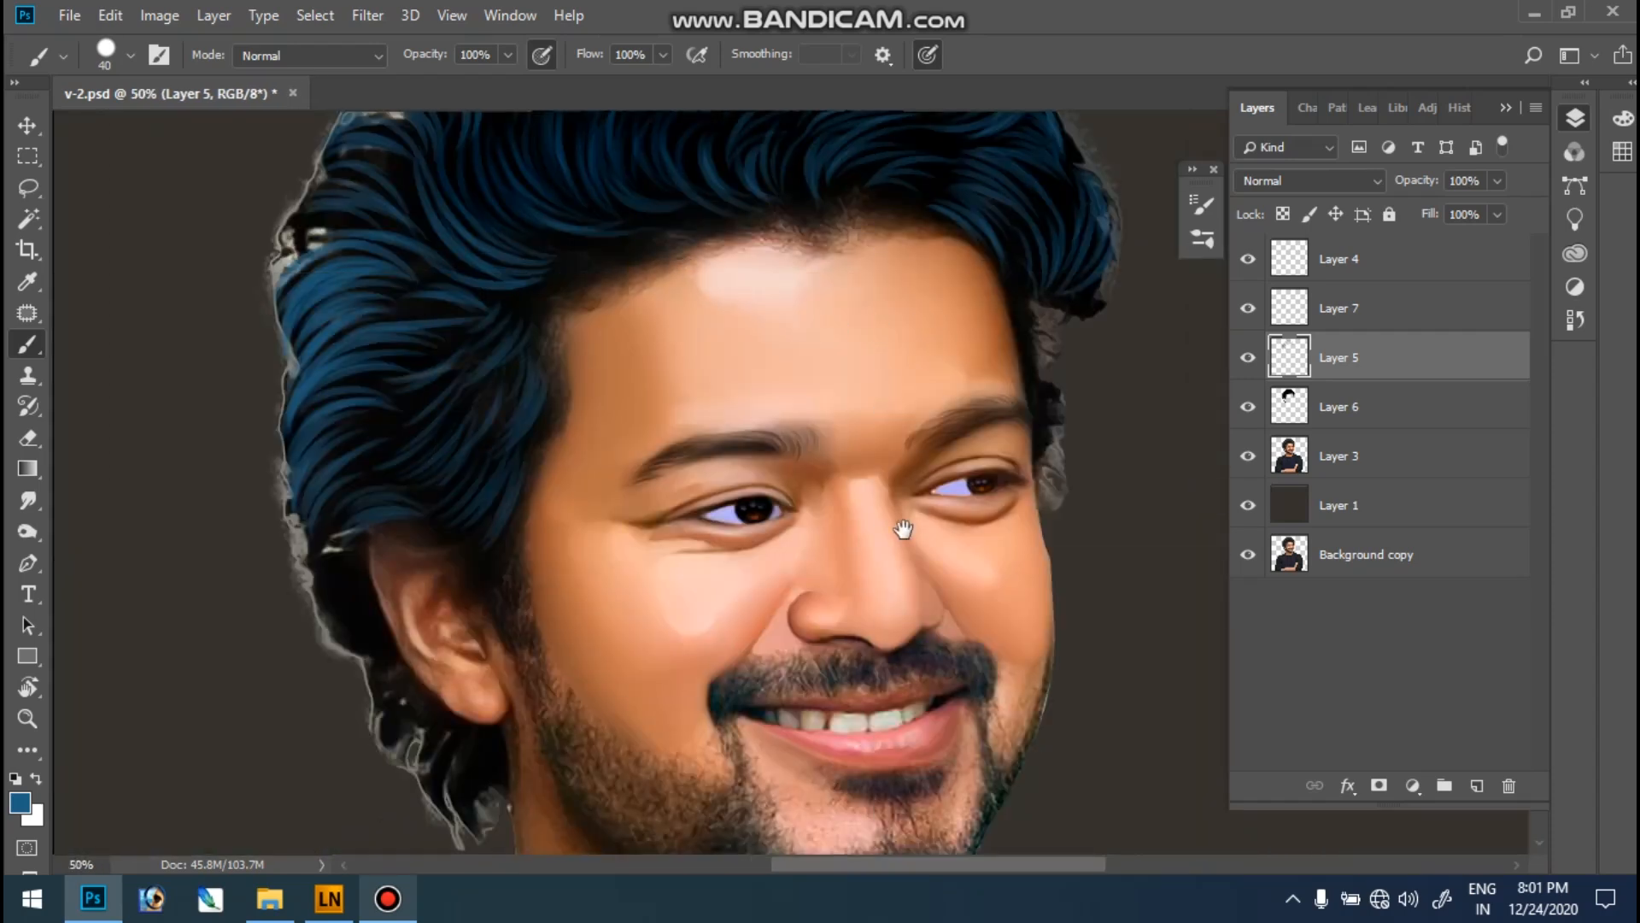
click(866, 380)
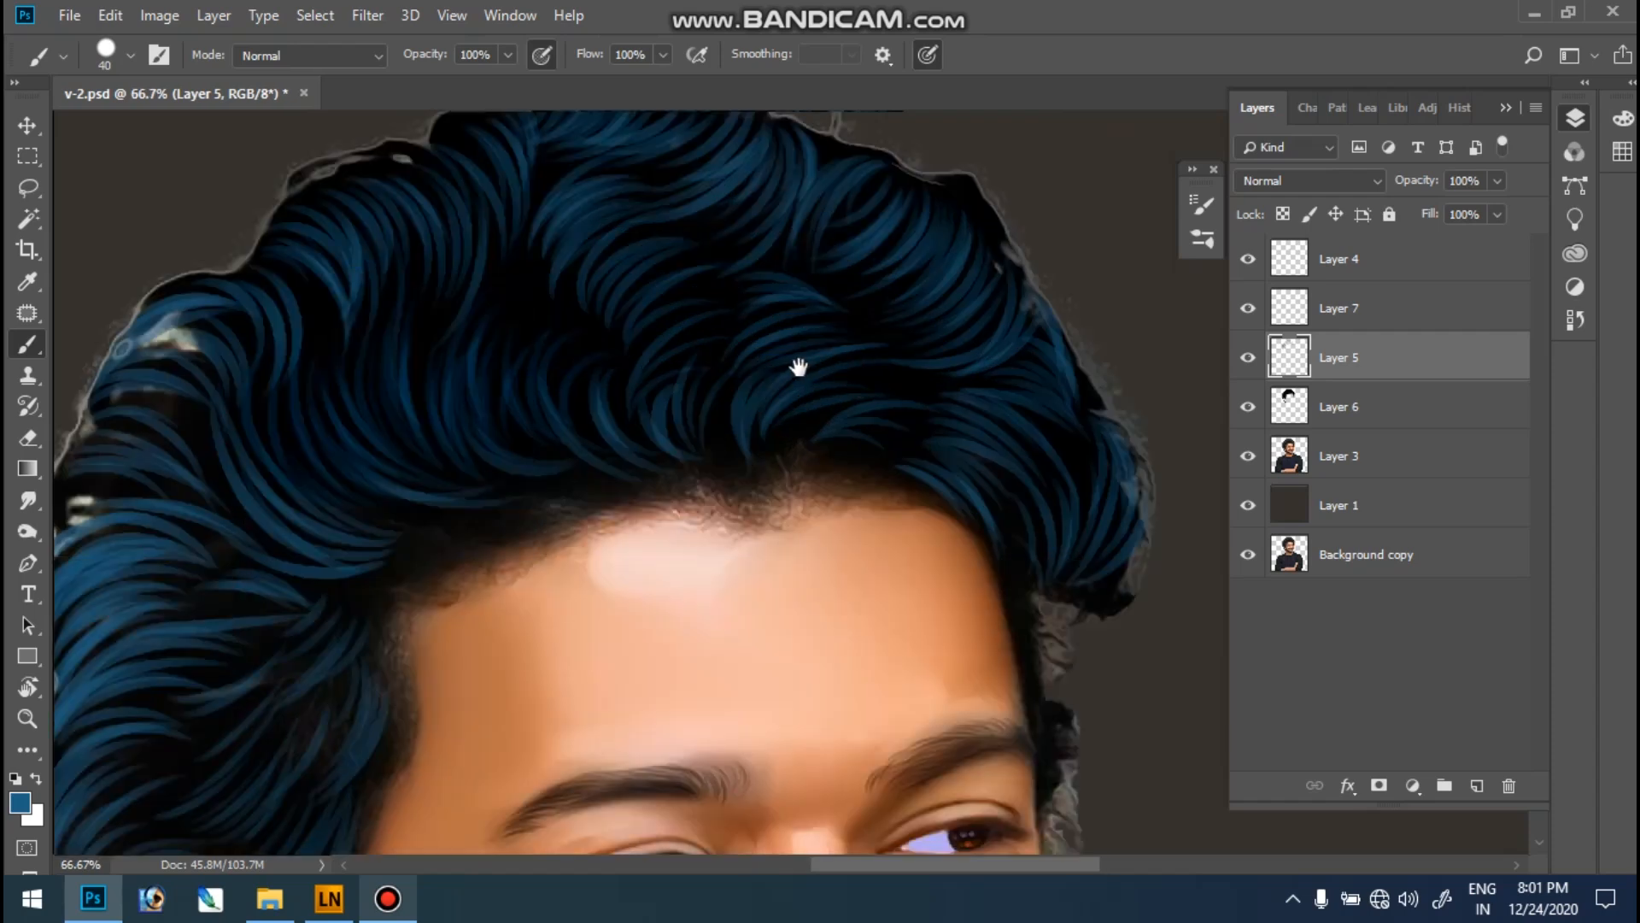
scroll(800, 376, down, 2)
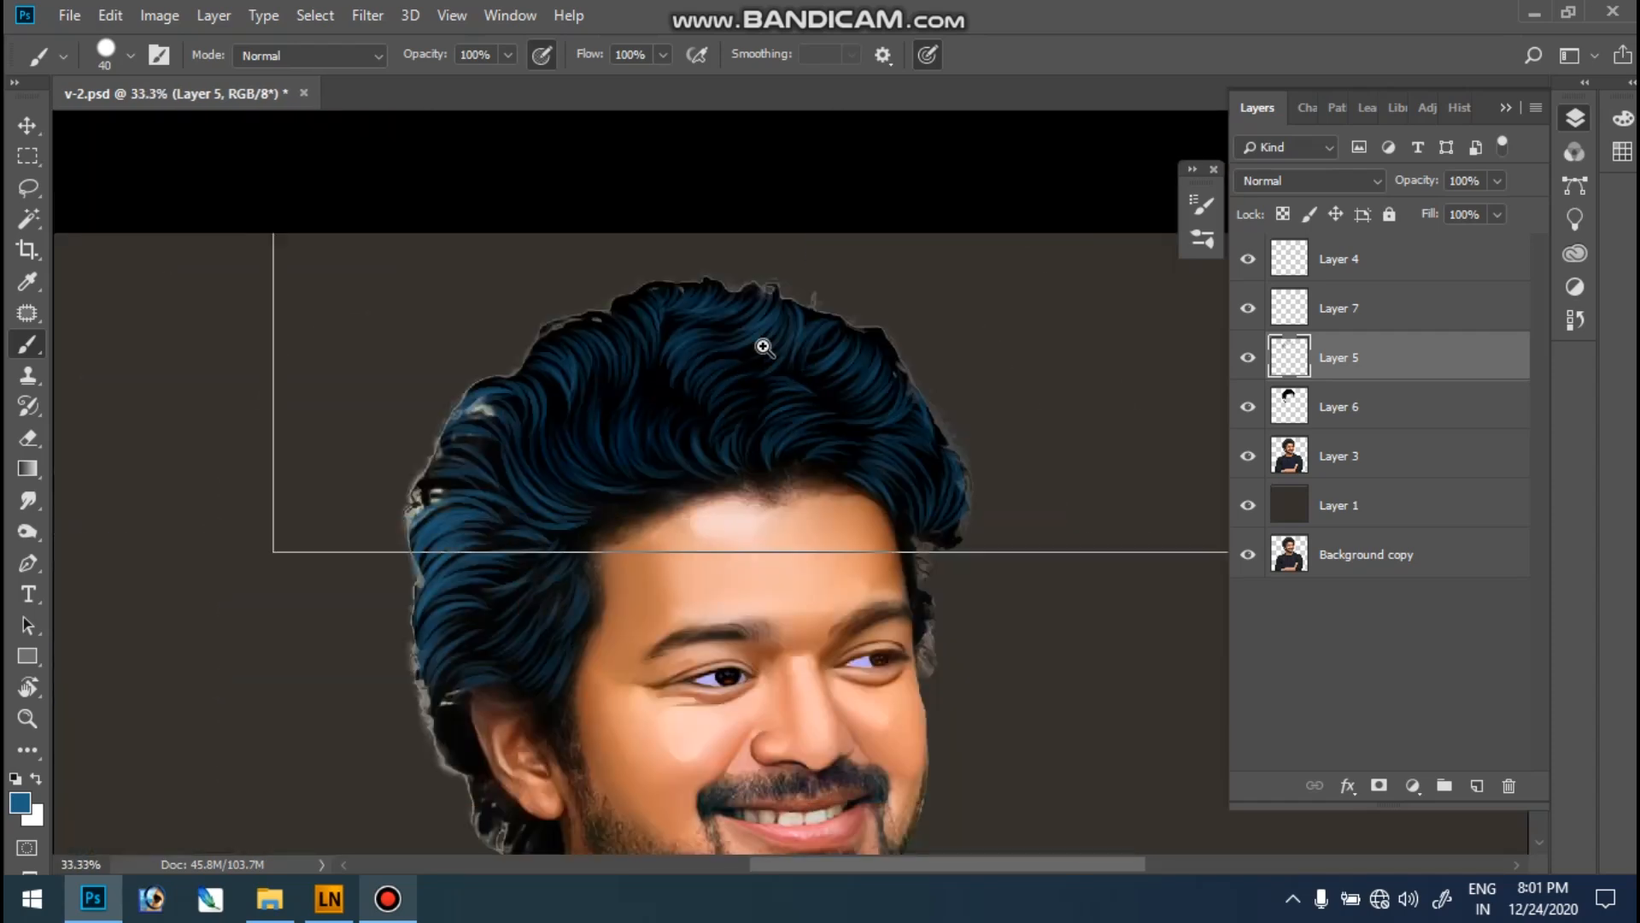
scroll(763, 346, up, 1)
scroll(752, 402, up, 1)
scroll(812, 393, up, 1)
drag(755, 480, 796, 395)
scroll(796, 396, down, 3)
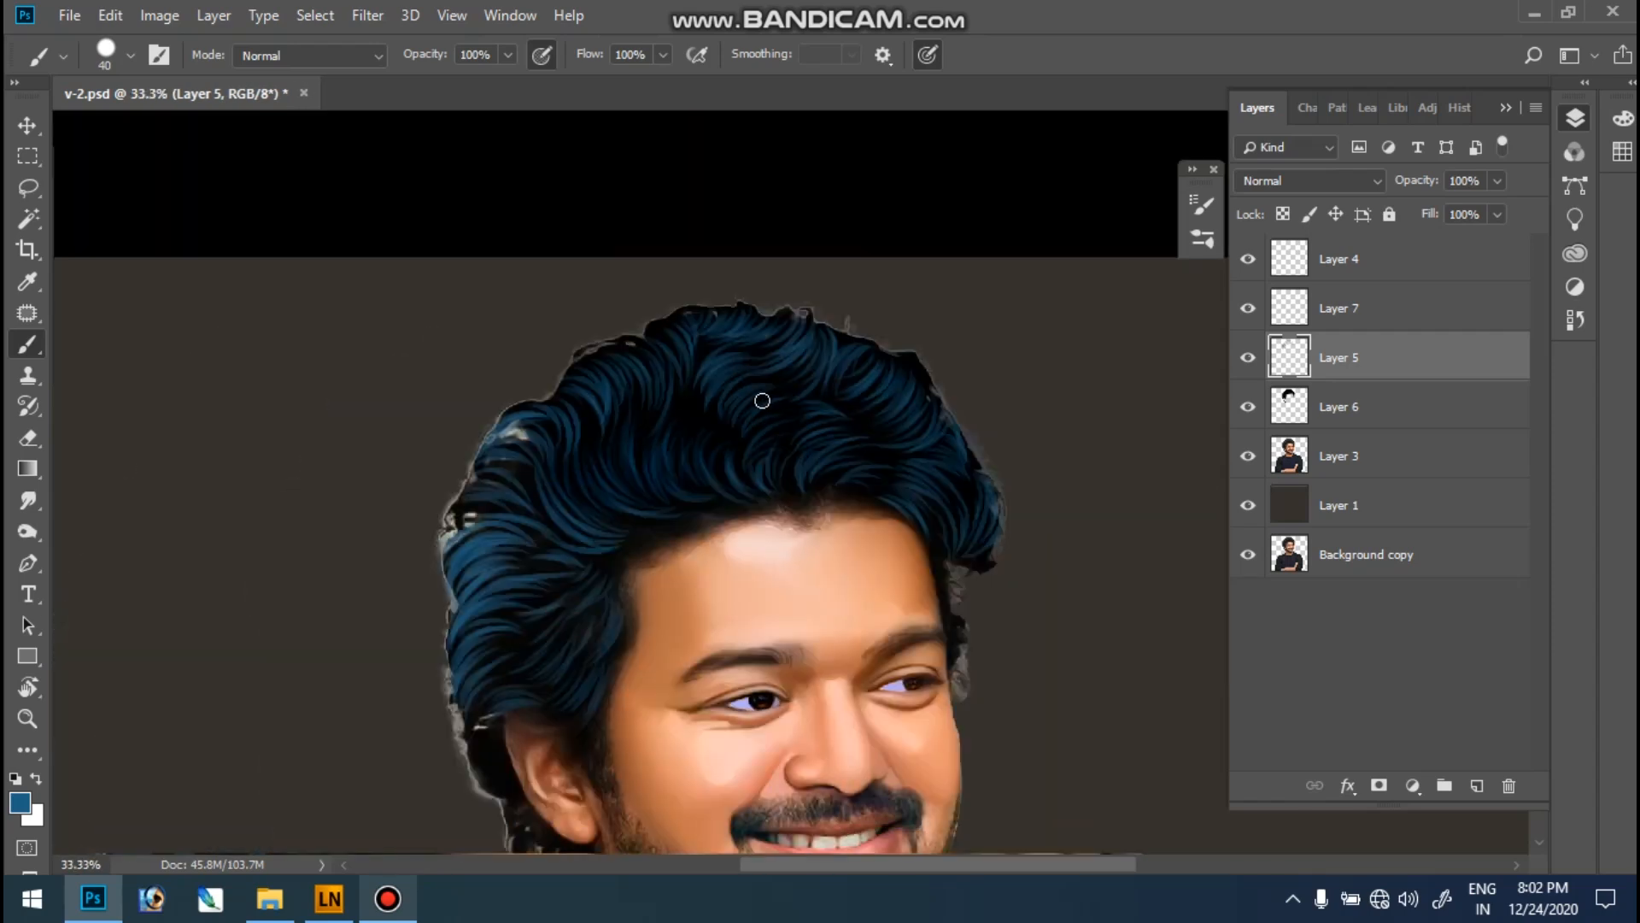
key(ctrl+plus)
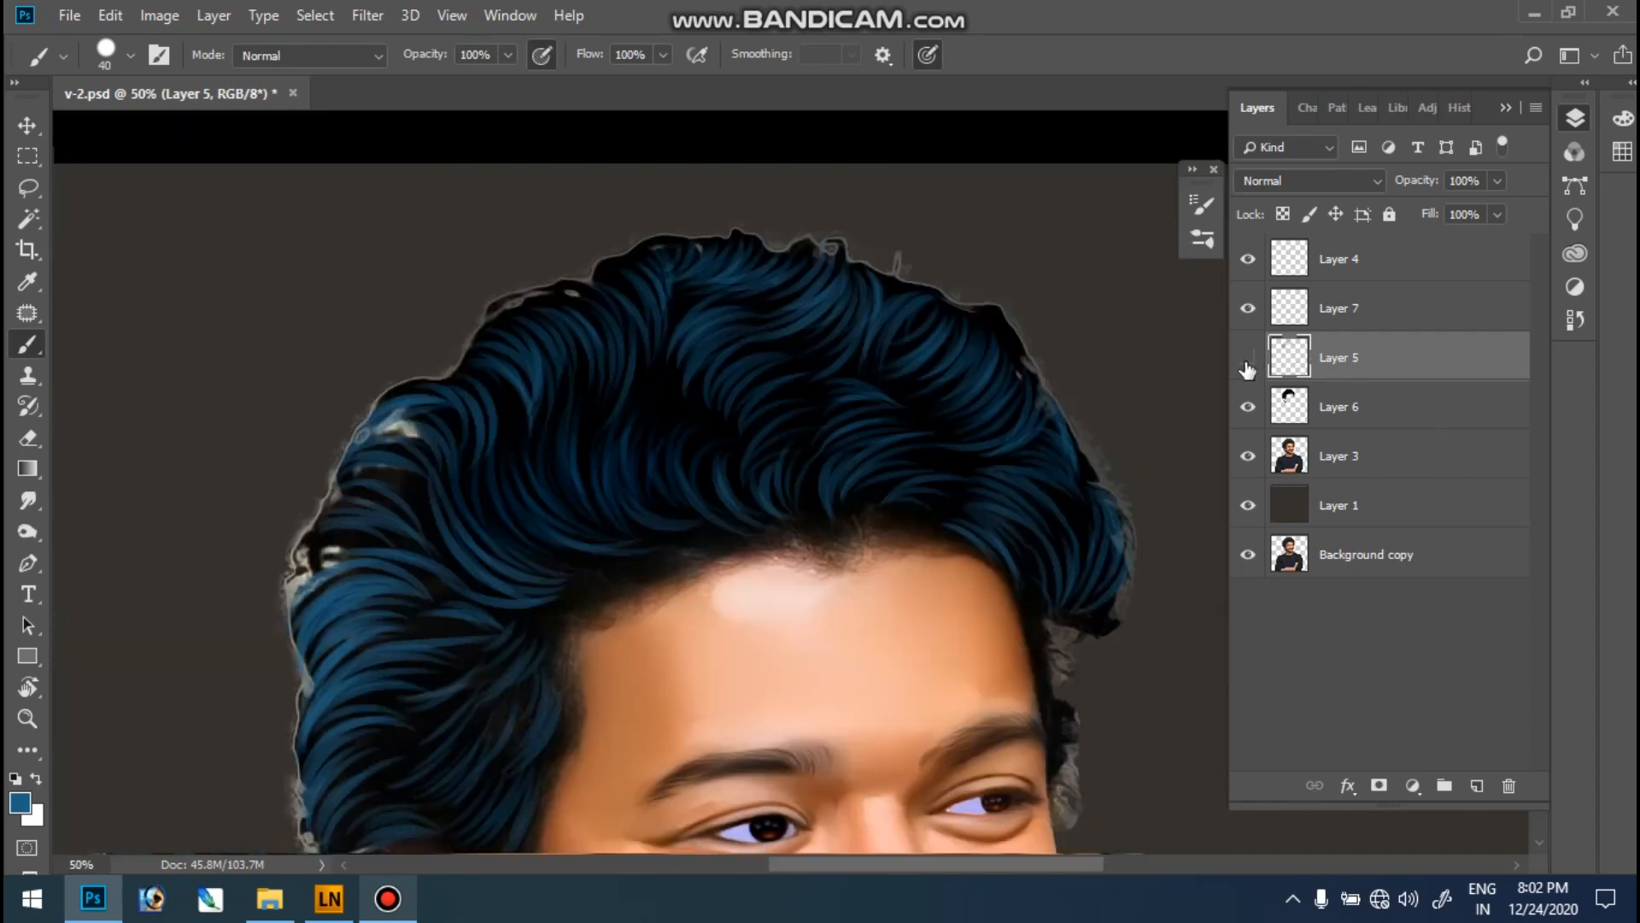
- Hide and show Layer 5 repeatedly to compare the hair with and without the painted strands
click(1248, 357)
click(1249, 357)
click(1248, 357)
click(1248, 357)
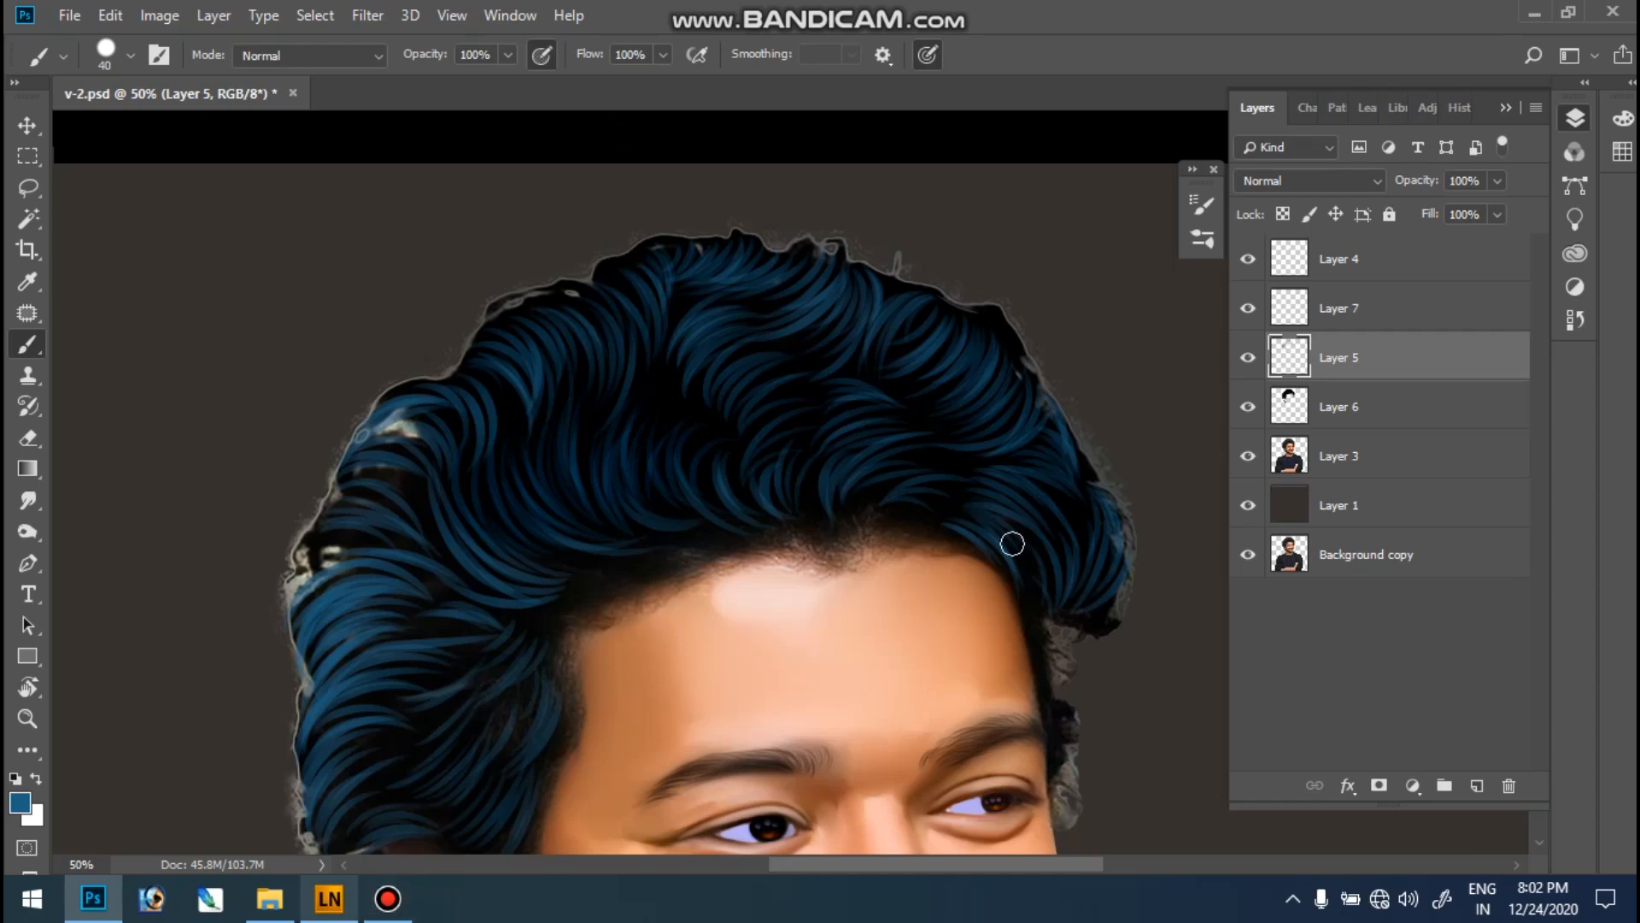
- Lasso the top and right side of the hair and feather the selection by 150 pixels
key(l)
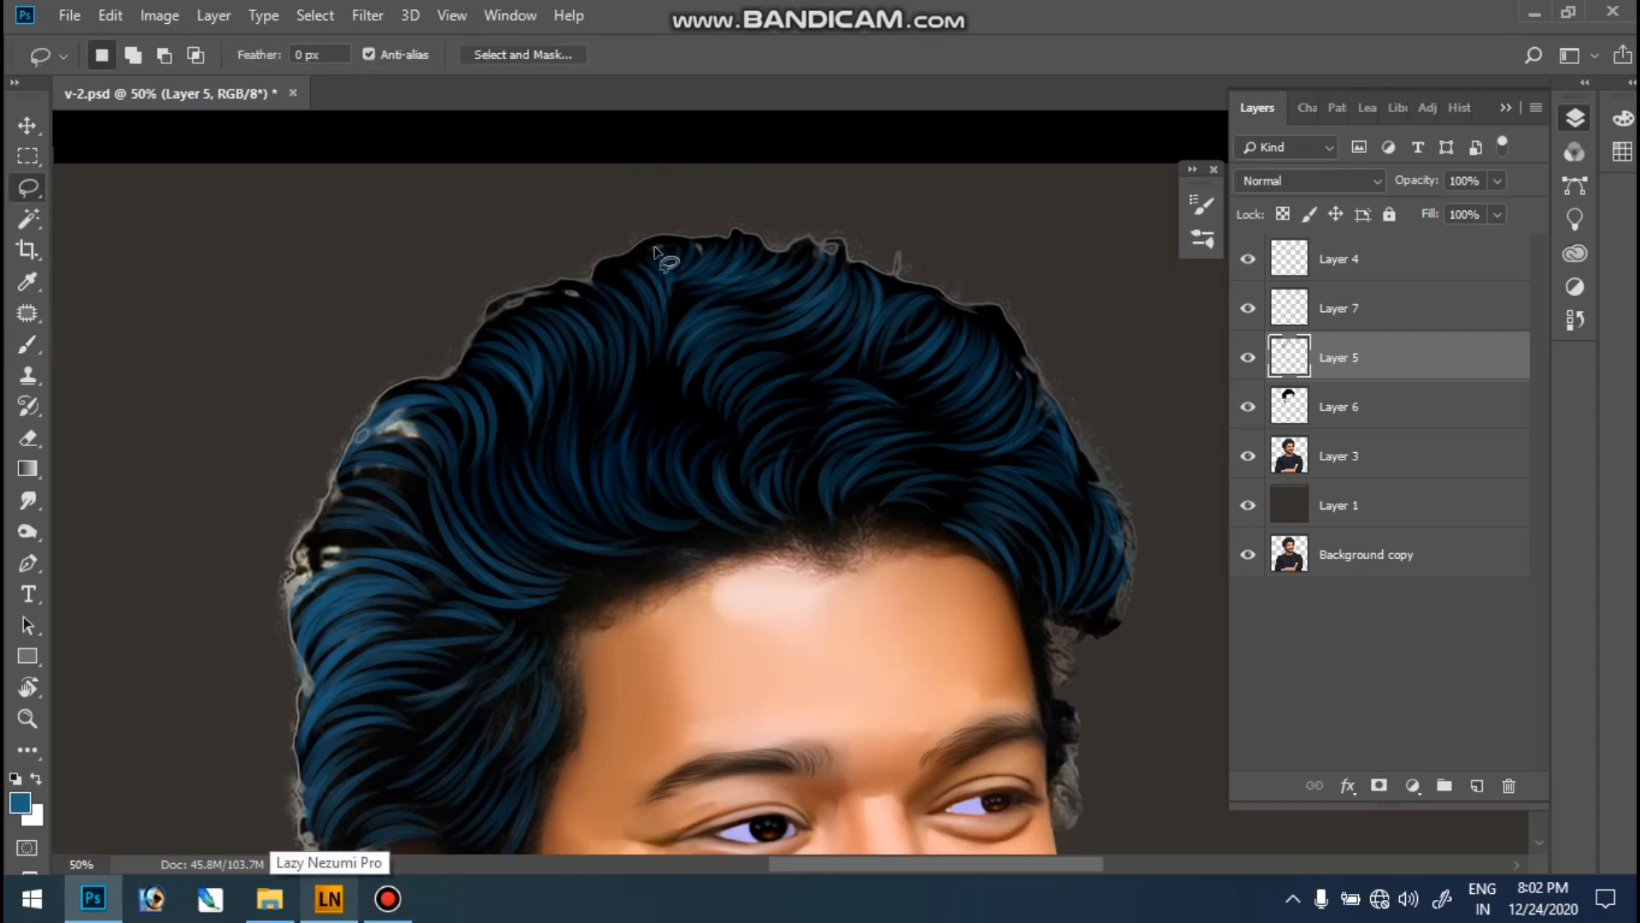
mouse_move(688, 378)
mouse_down()
mouse_move(1108, 798)
mouse_move(1218, 859)
mouse_move(1294, 588)
mouse_move(1050, 210)
mouse_move(523, 156)
mouse_up()
right_click(728, 314)
click(802, 365)
text(150)
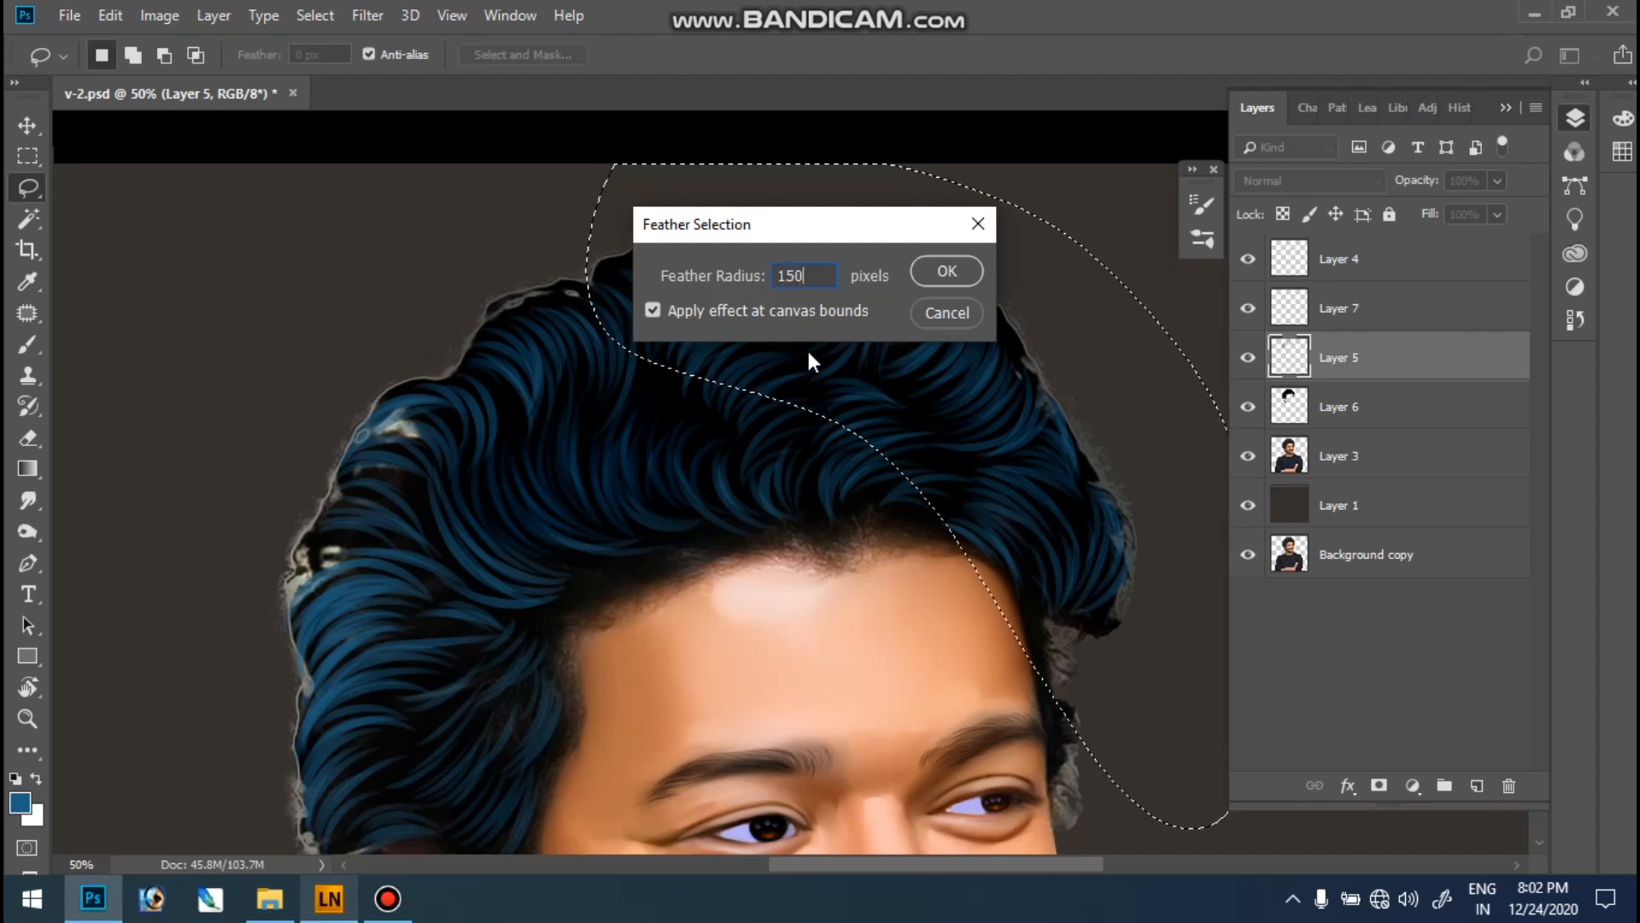
key(Return)
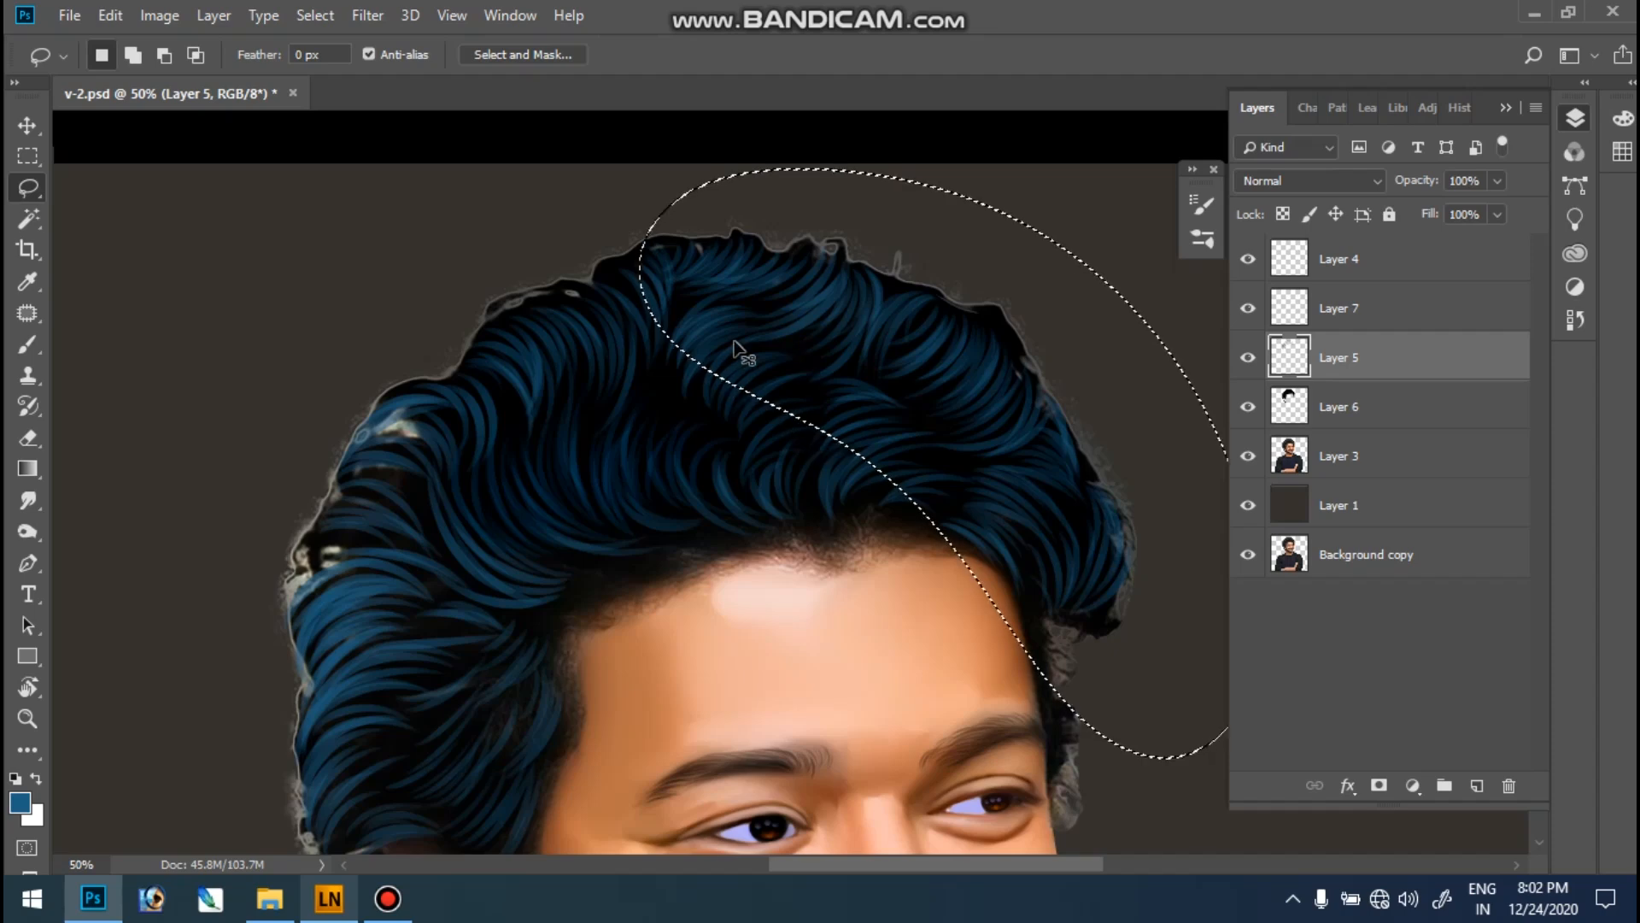
- Shift the selected strands' hue by +130 on Layer 5 using Hue/Saturation, and deselect
key(ctrl+u)
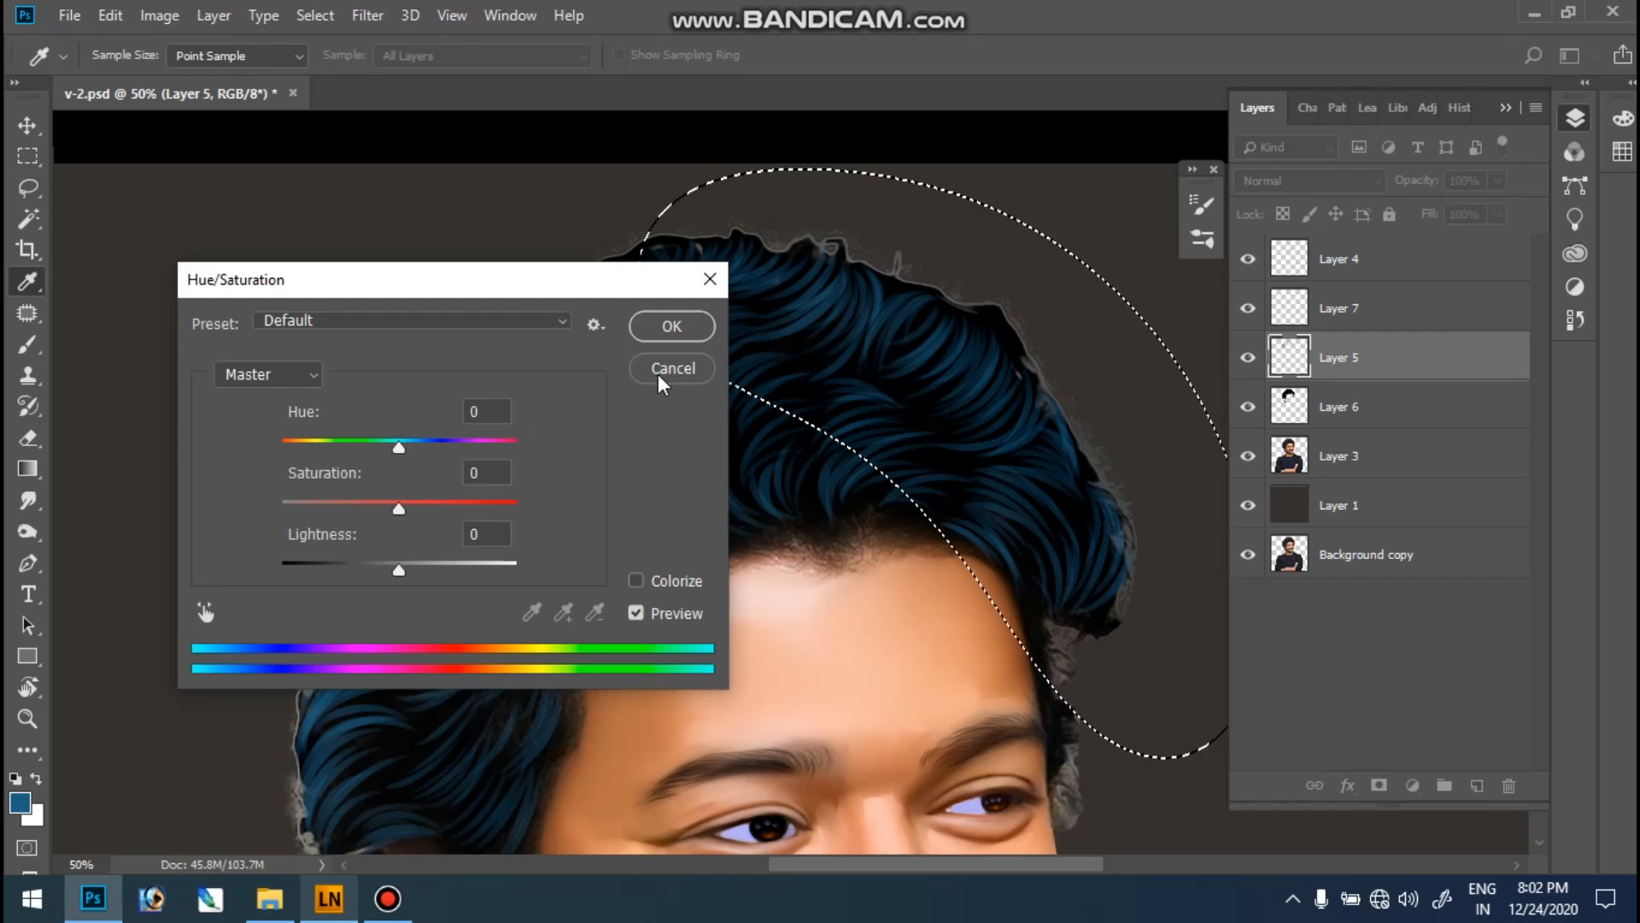
drag(398, 447, 499, 440)
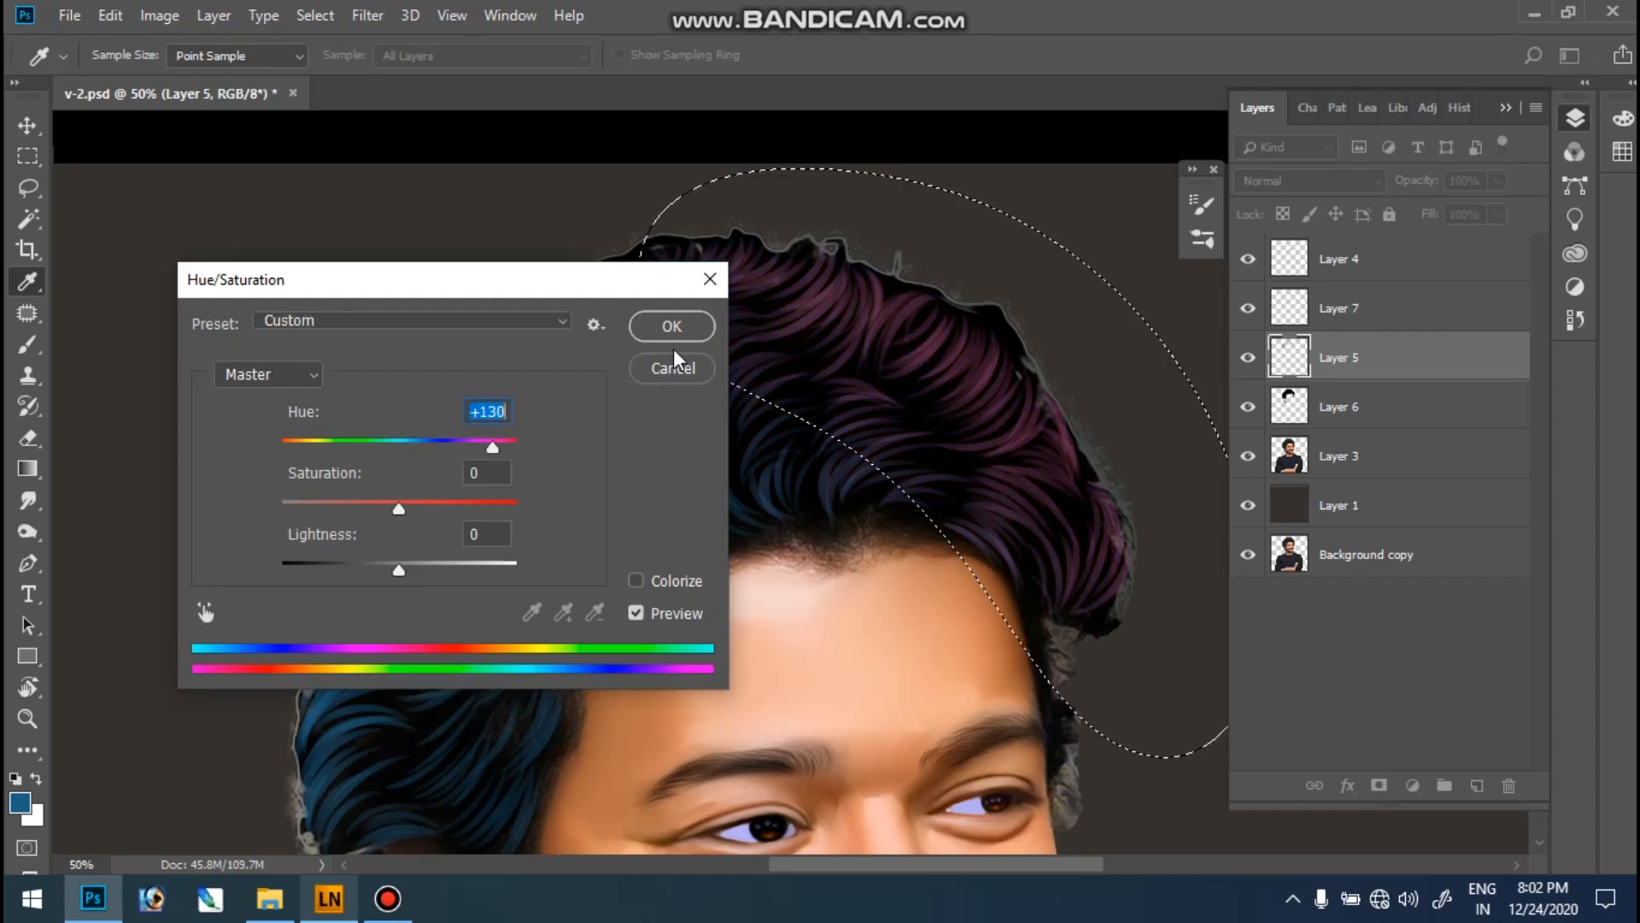
drag(653, 284, 283, 242)
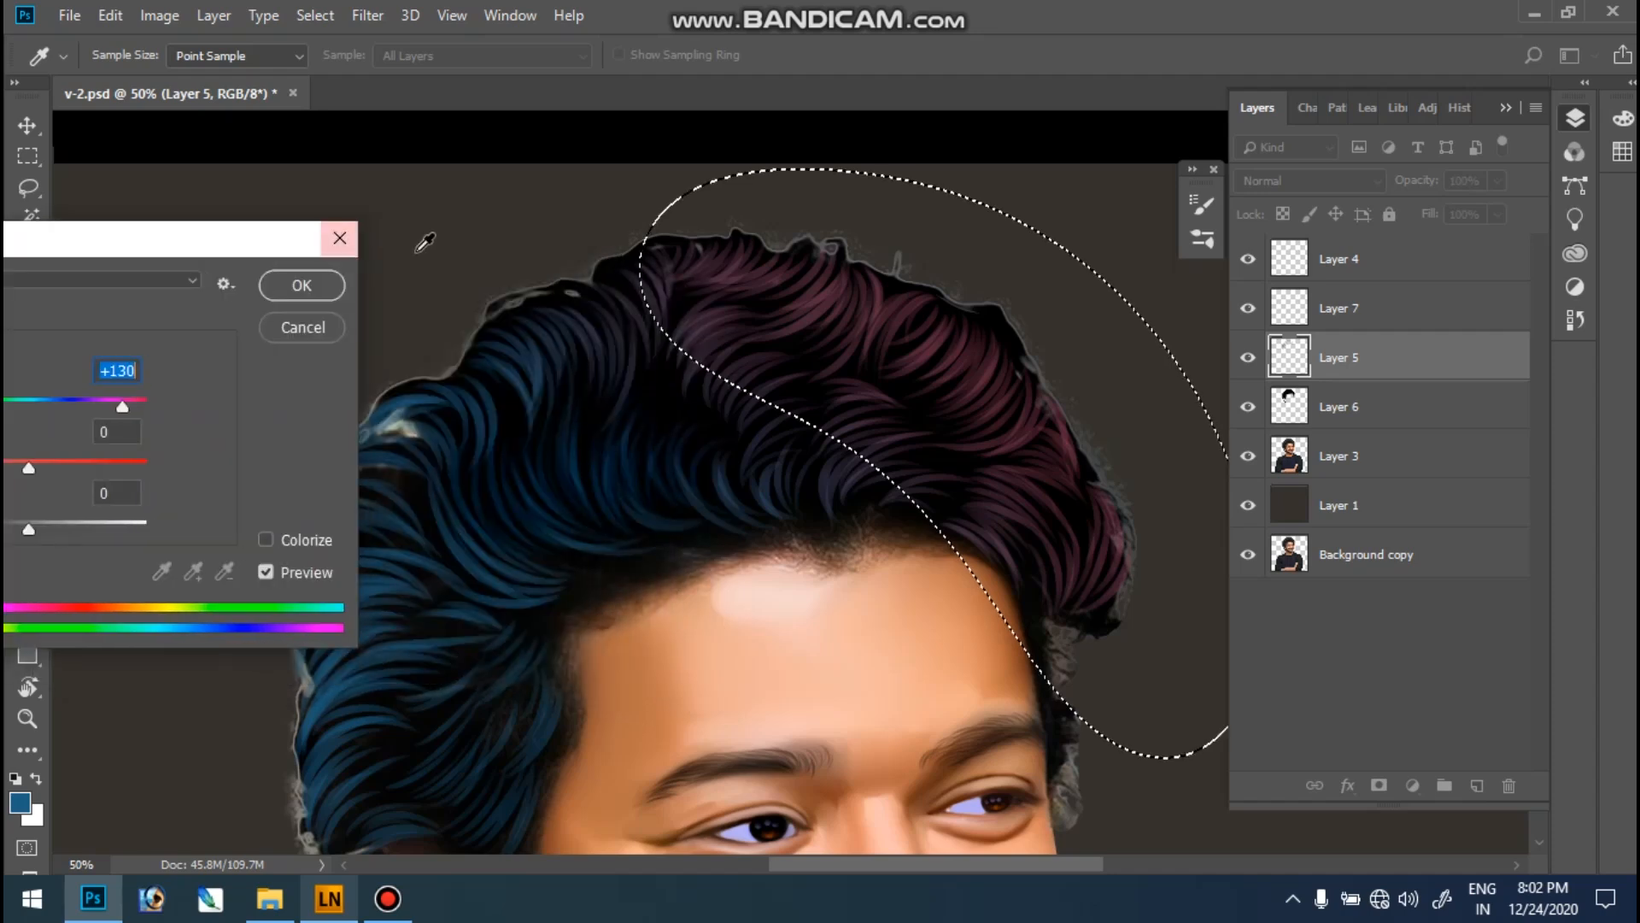
click(306, 287)
key(ctrl+0)
key(ctrl+d)
- Inspect the recoloured hair up close and check what Layer 6 and Layer 3 contribute by toggling their visibility
ctrl+click(895, 181)
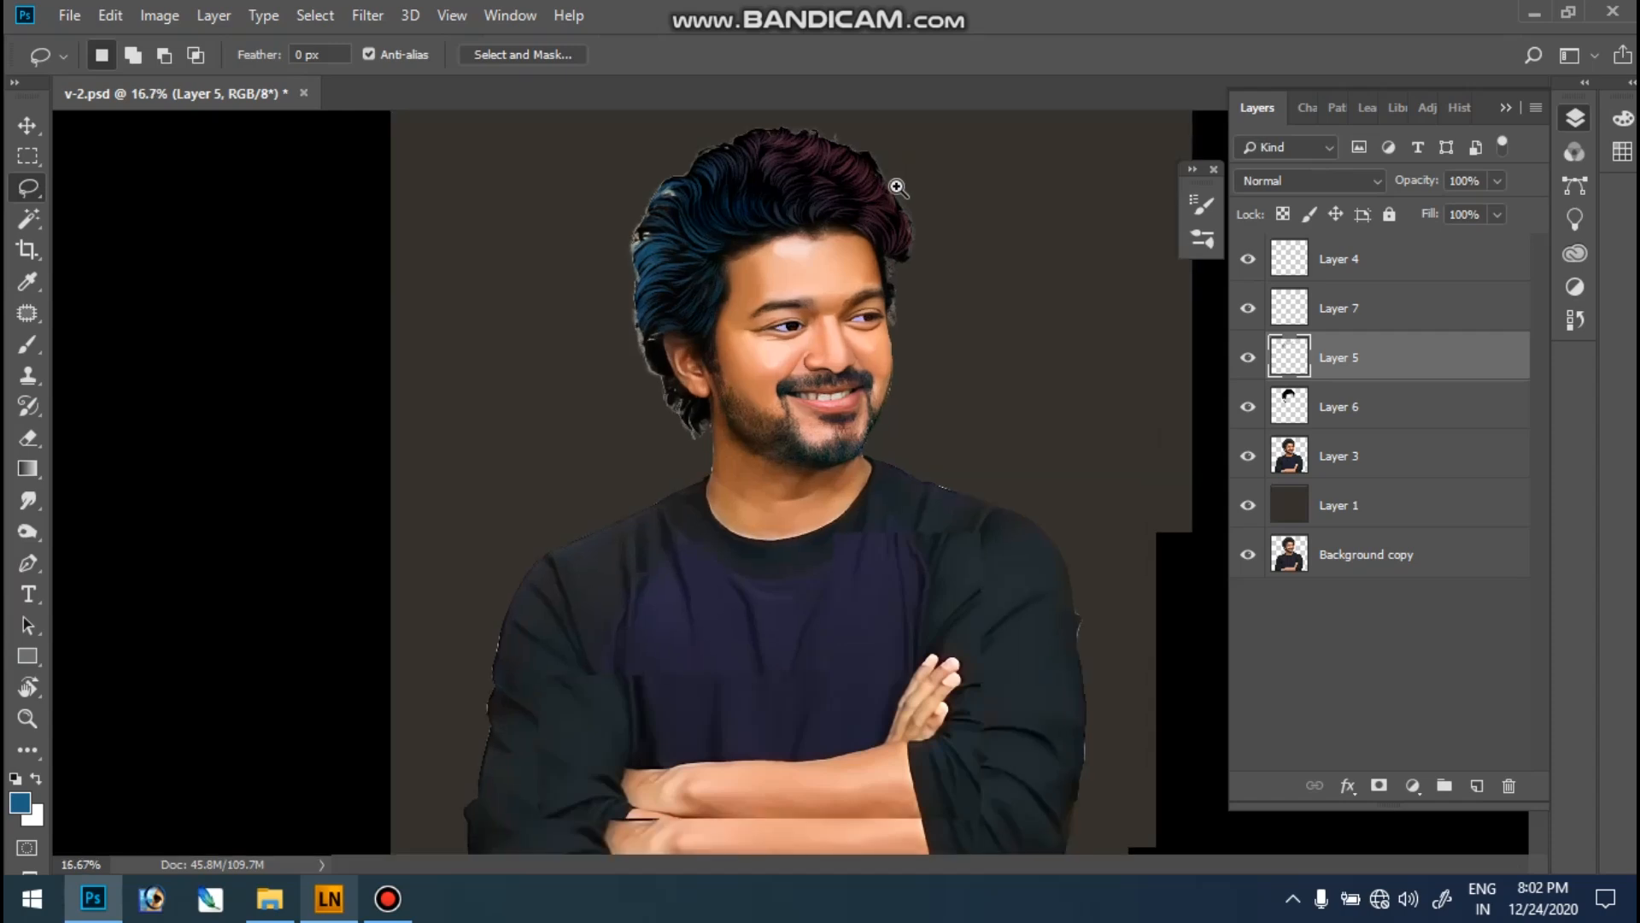
ctrl+click(895, 183)
ctrl+click(860, 243)
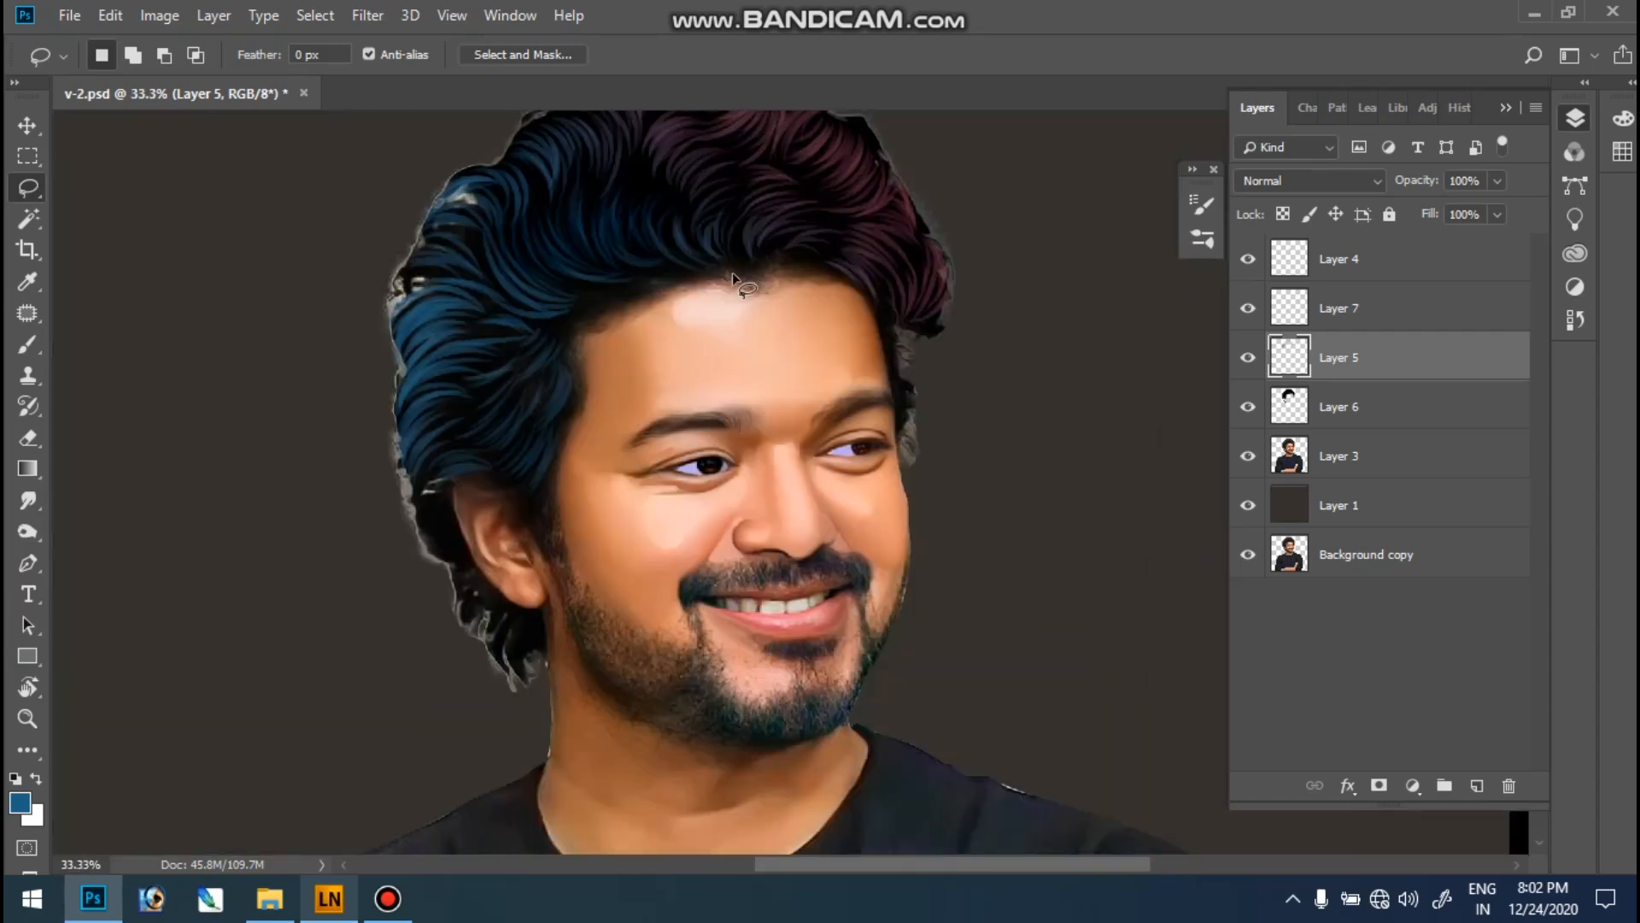
ctrl+click(731, 272)
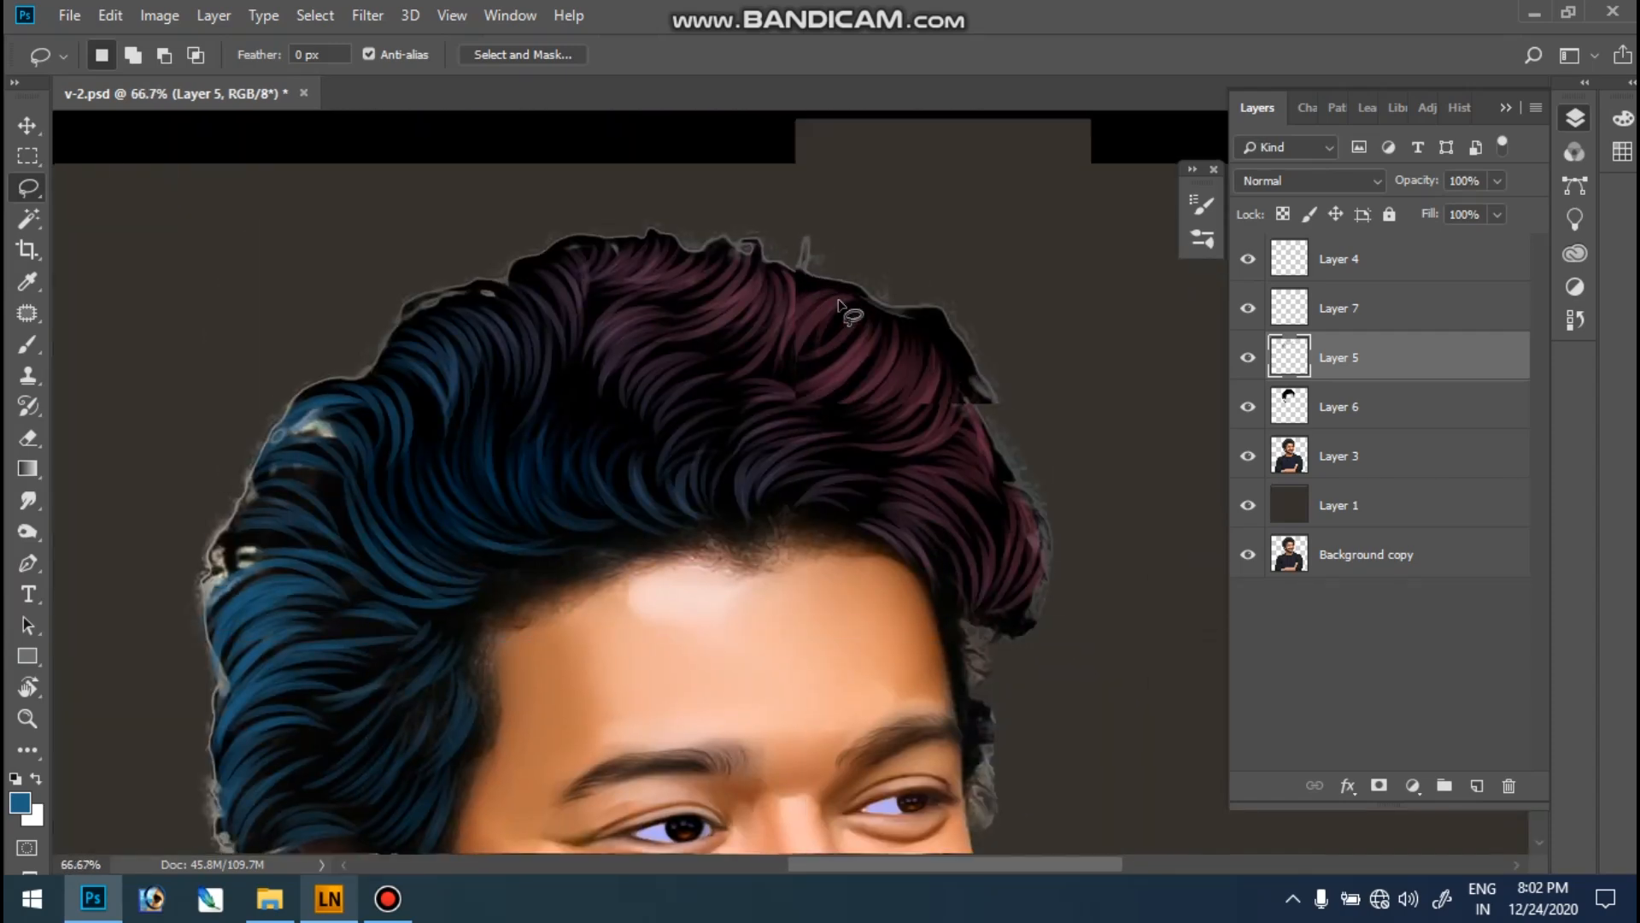
ctrl+click(838, 300)
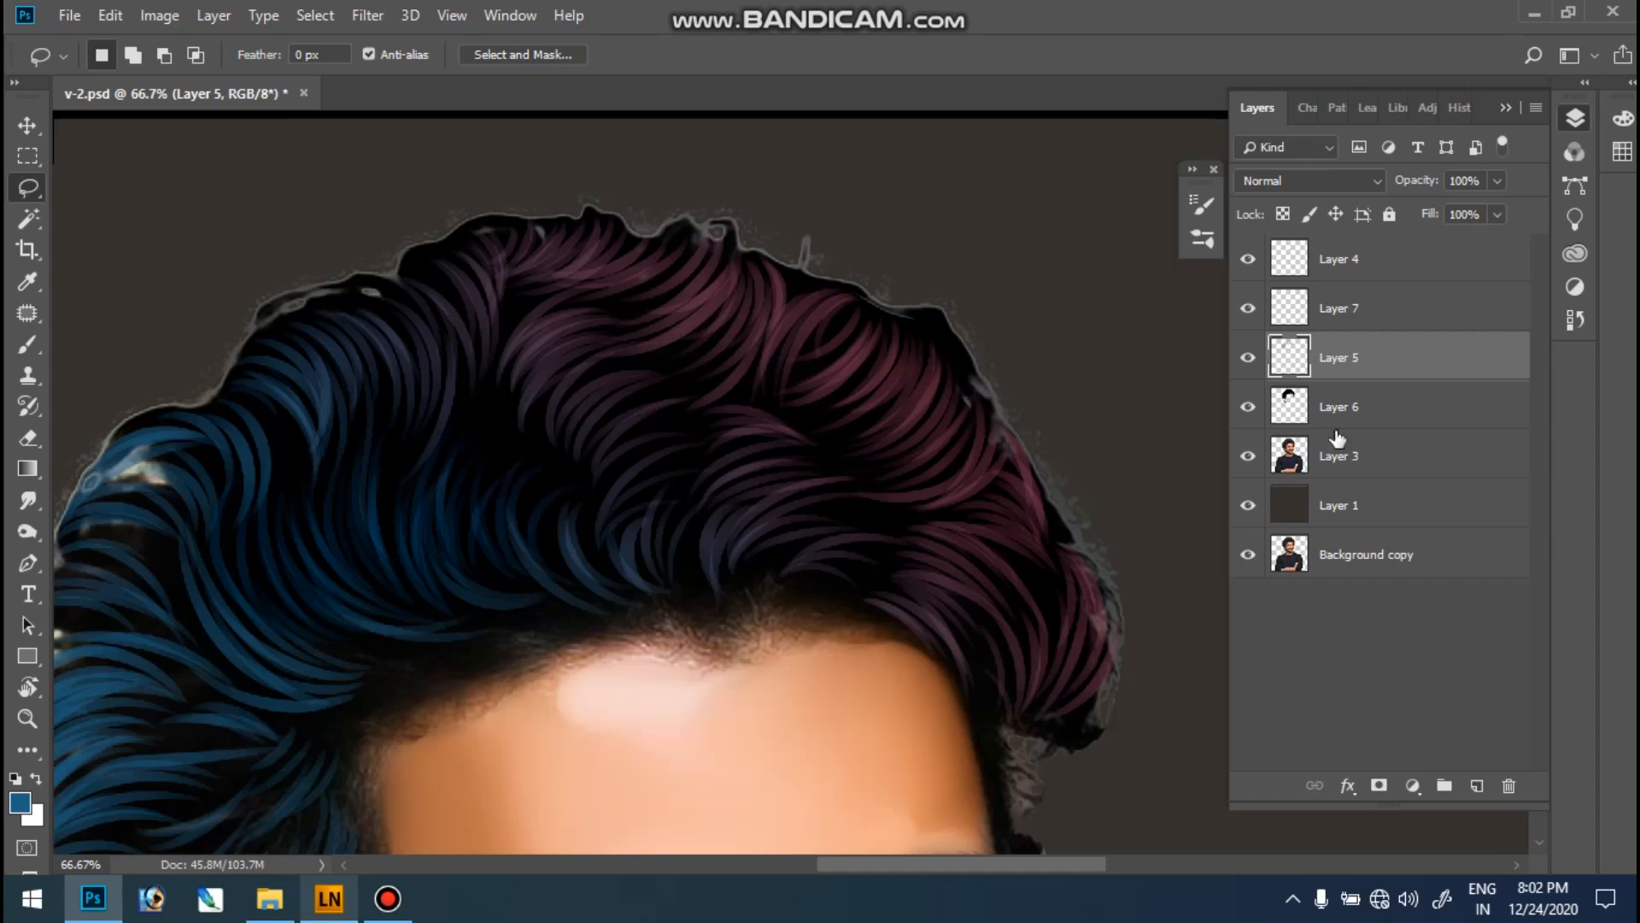
click(1248, 407)
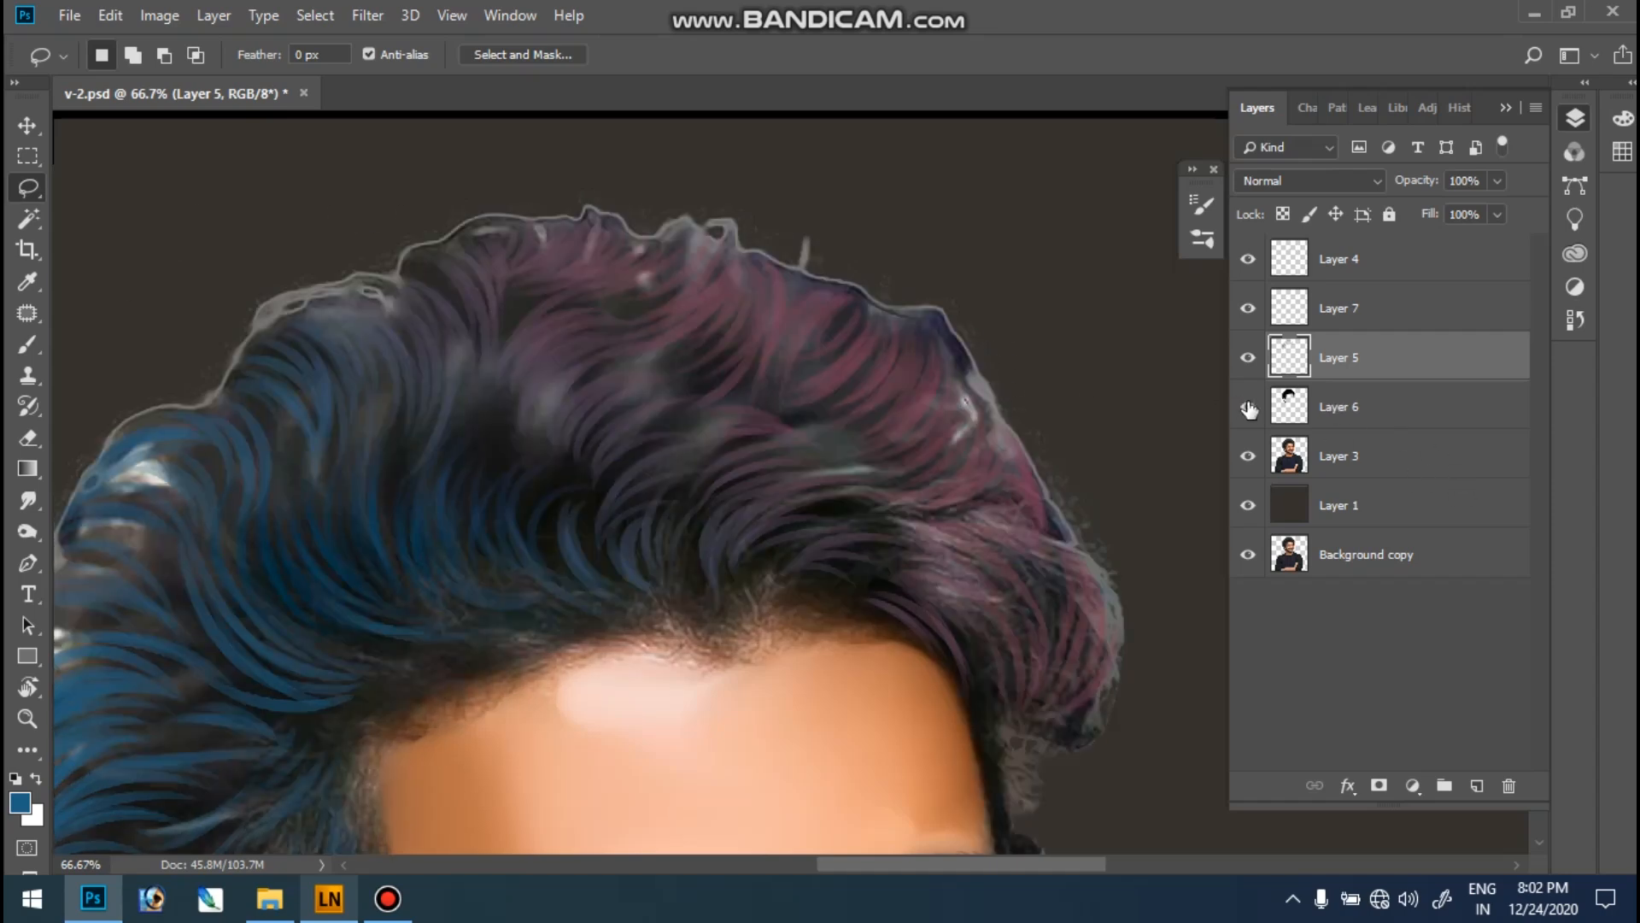
click(1248, 408)
click(1248, 457)
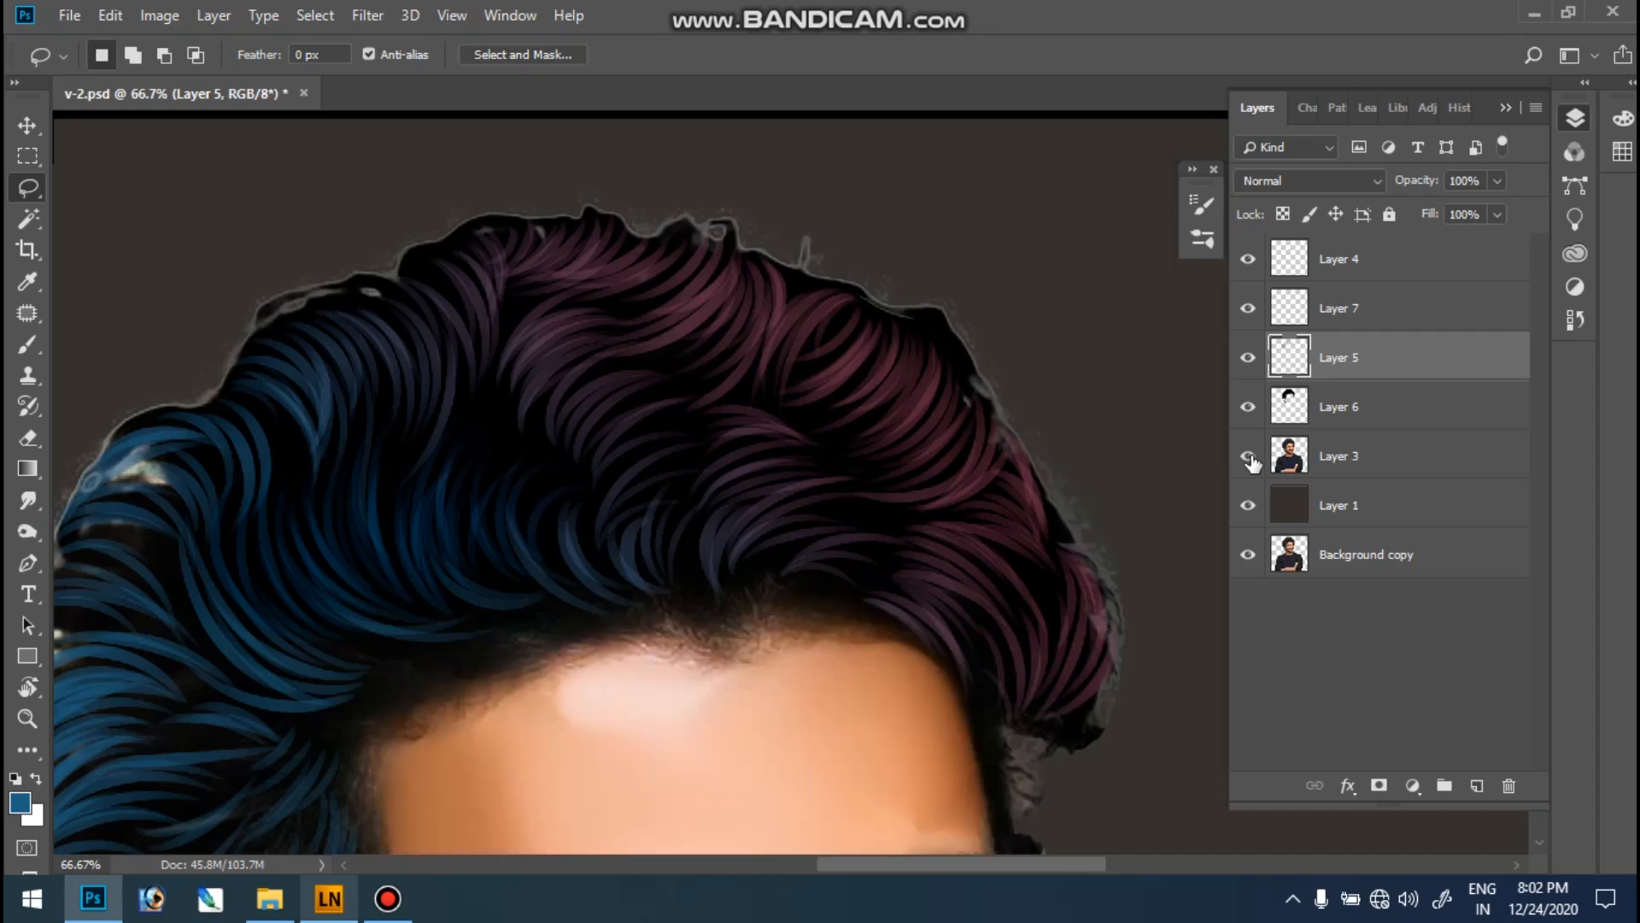
- Burn the midtones of Layer 6 at 66% exposure with a 200 px brush on the hair beside the temple and above the ear
click(1343, 261)
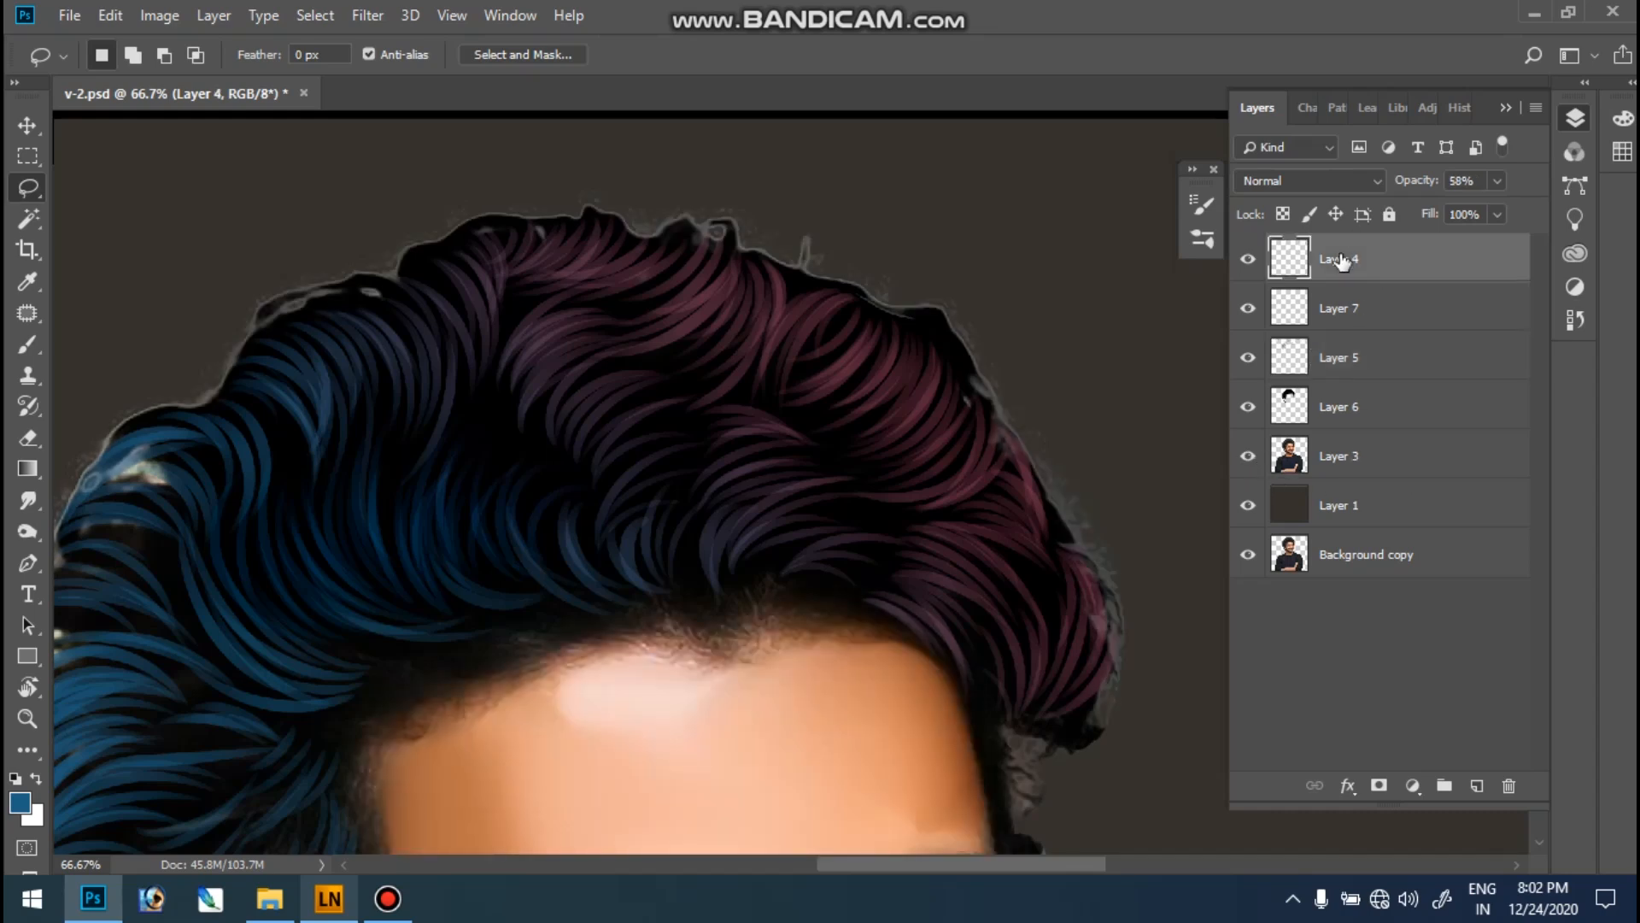
click(1330, 410)
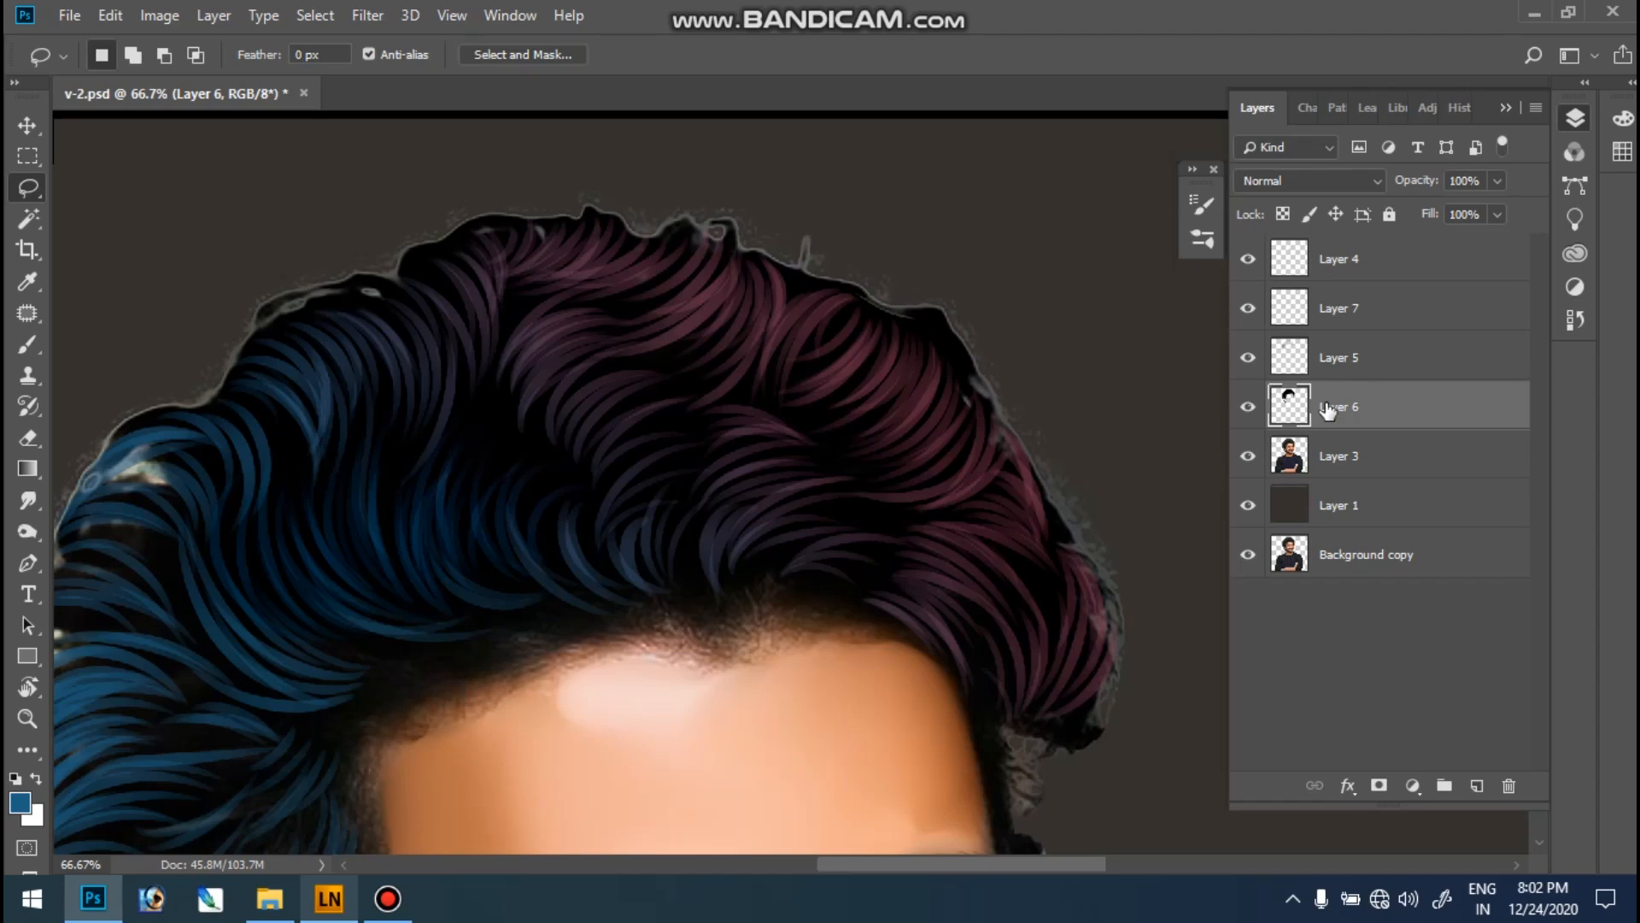
click(1244, 412)
key(o)
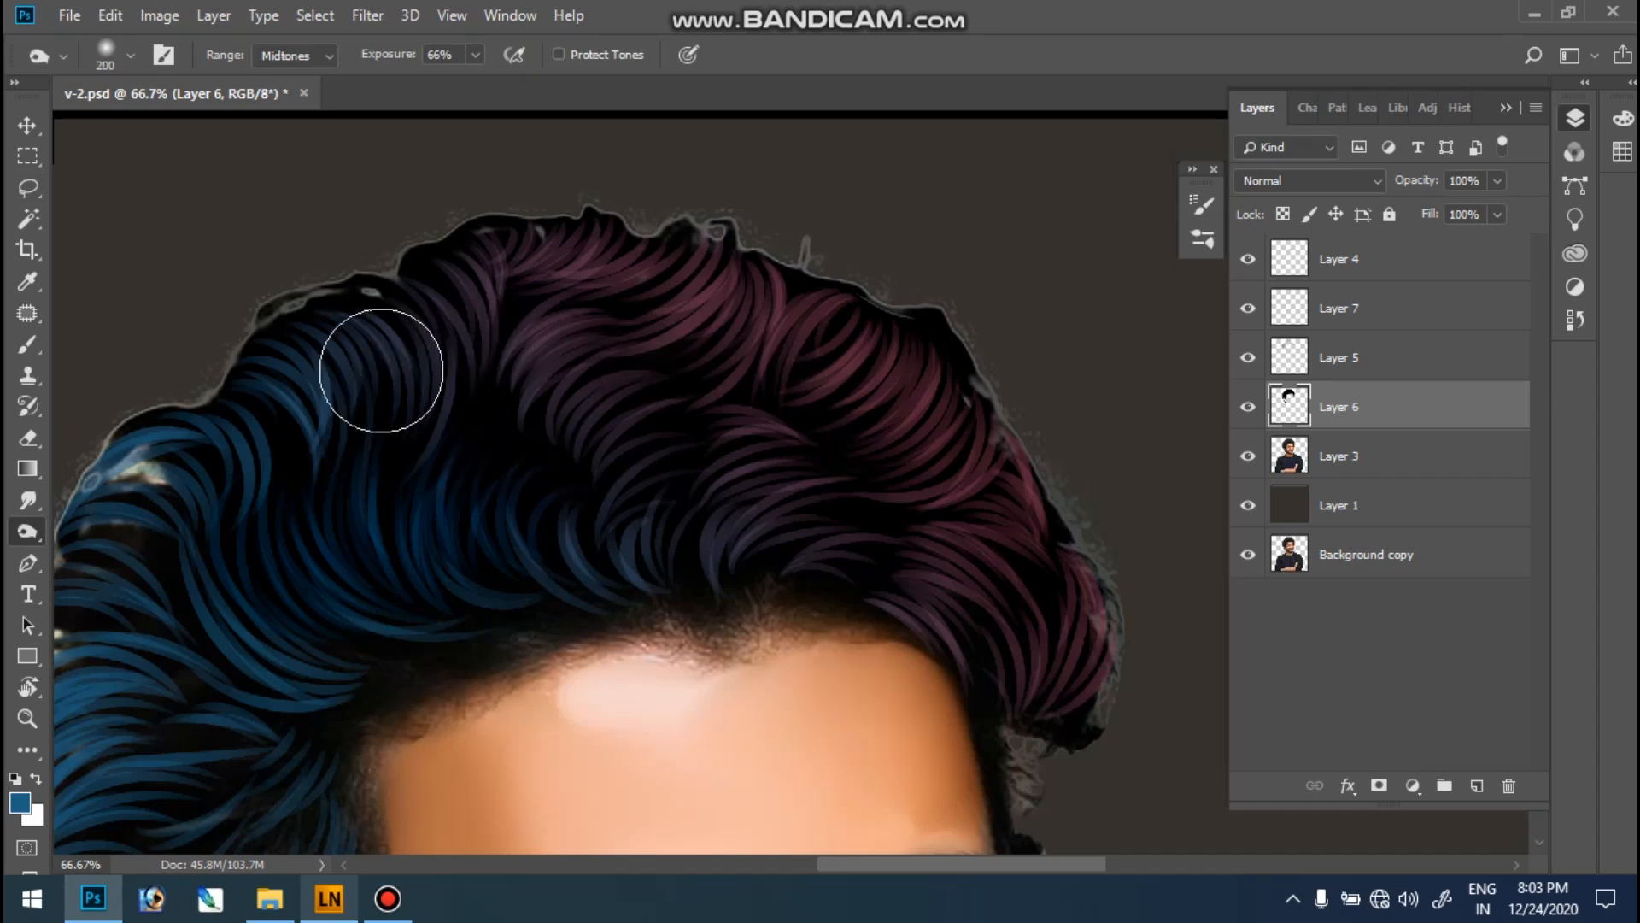
drag(275, 576, 461, 311)
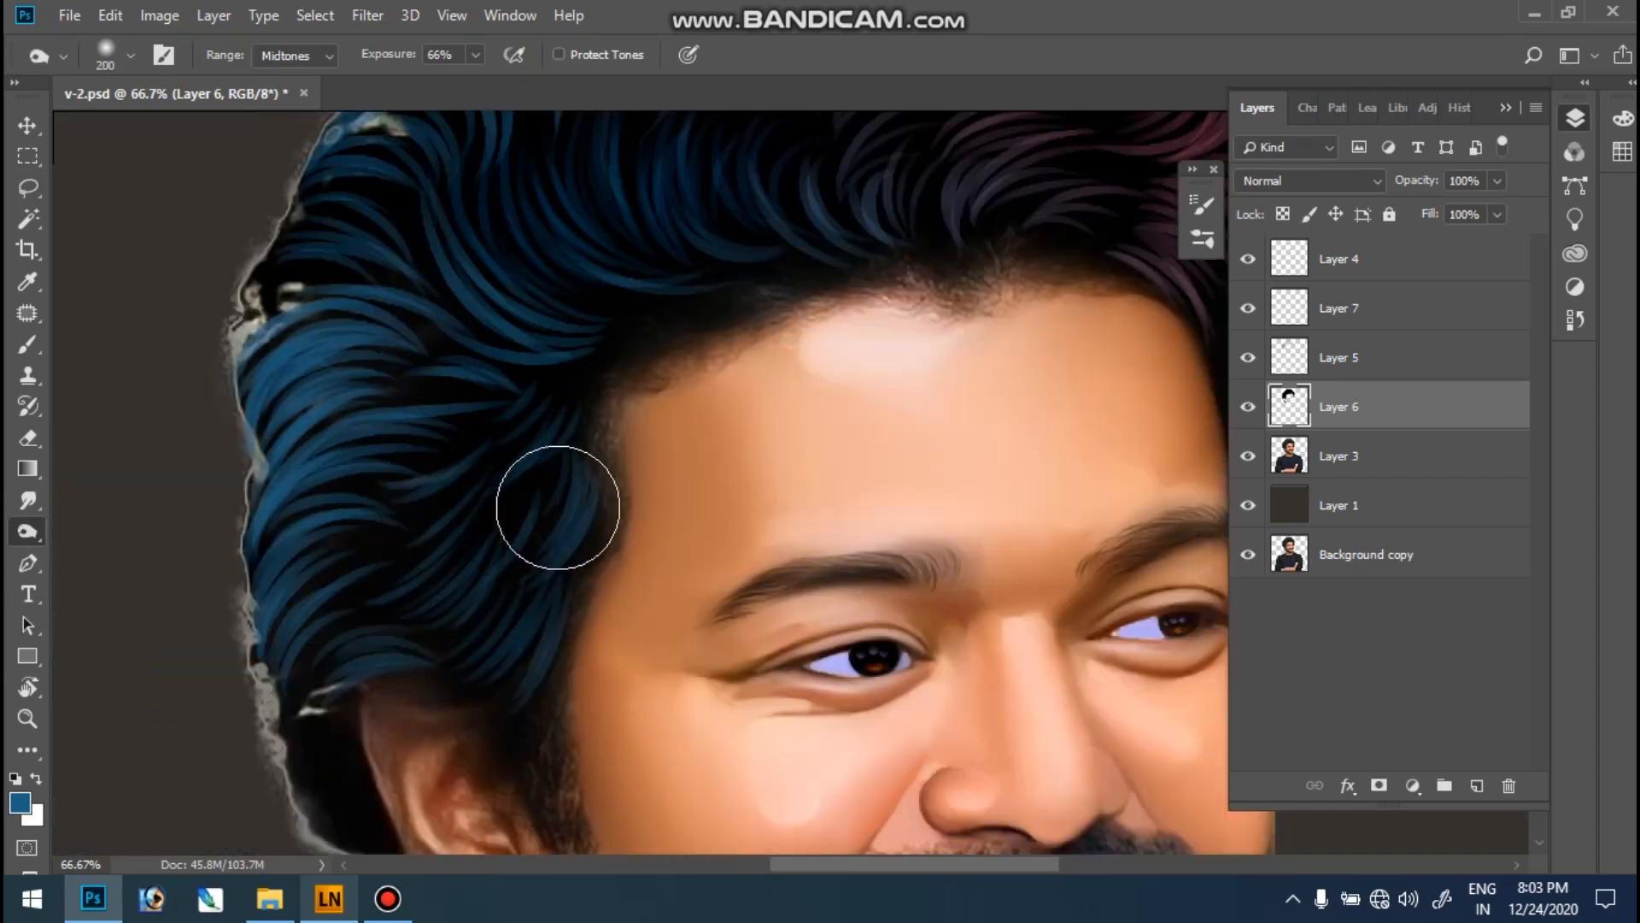
drag(262, 530, 274, 817)
drag(302, 711, 298, 462)
drag(390, 761, 329, 604)
drag(487, 414, 462, 795)
- Merge Layer 6 with Layer 3
drag(630, 564, 469, 598)
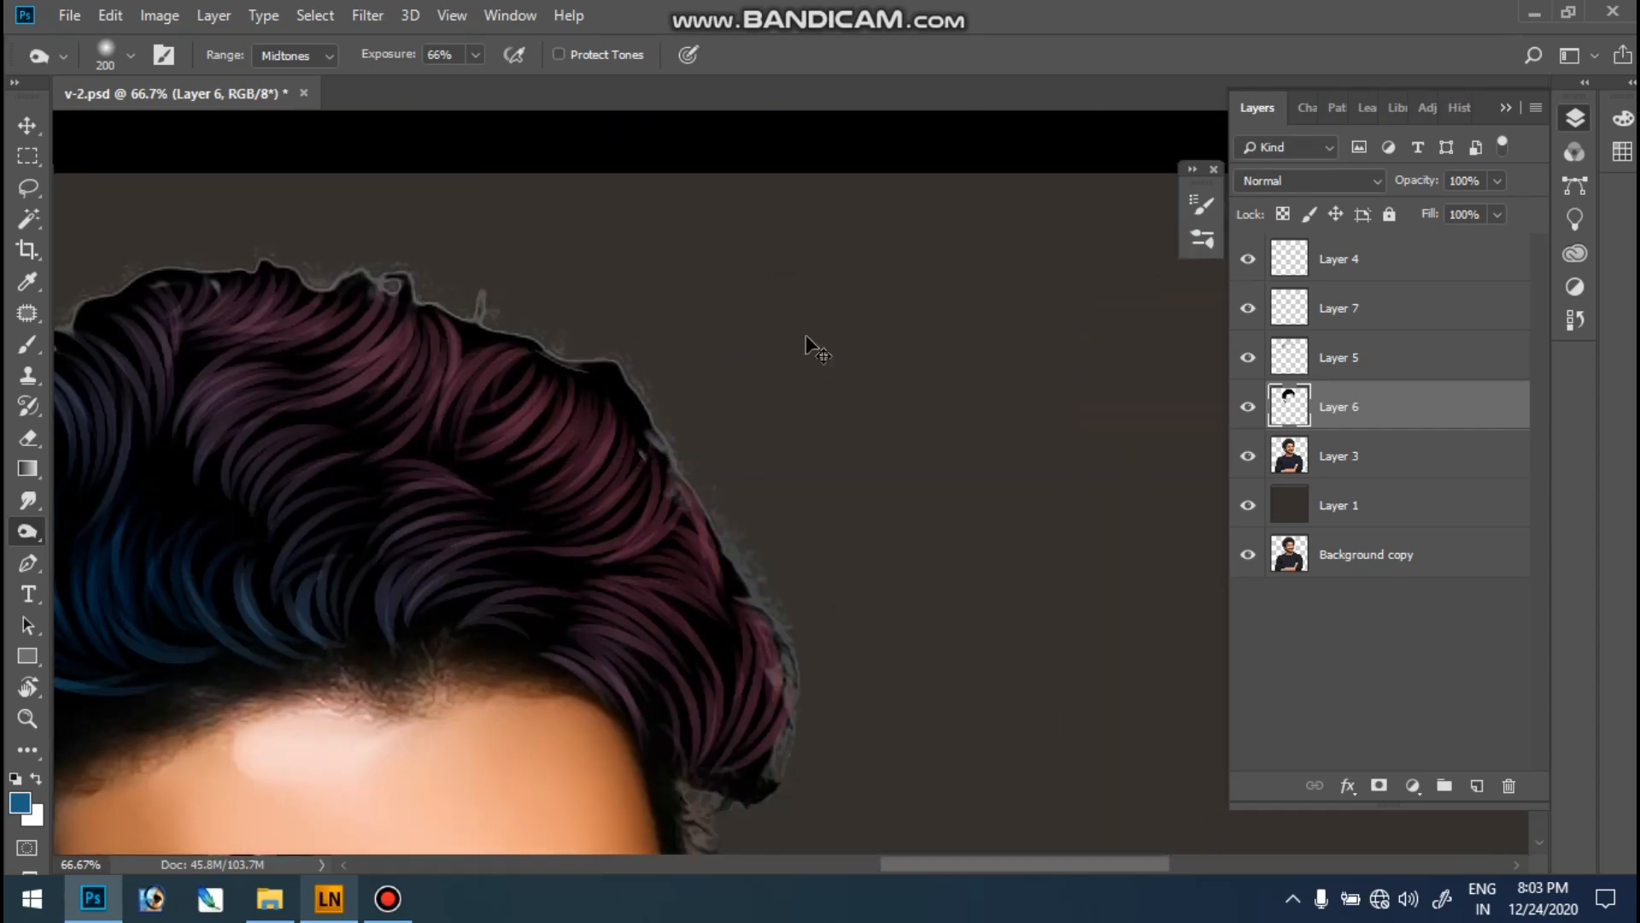
ctrl+click(1416, 465)
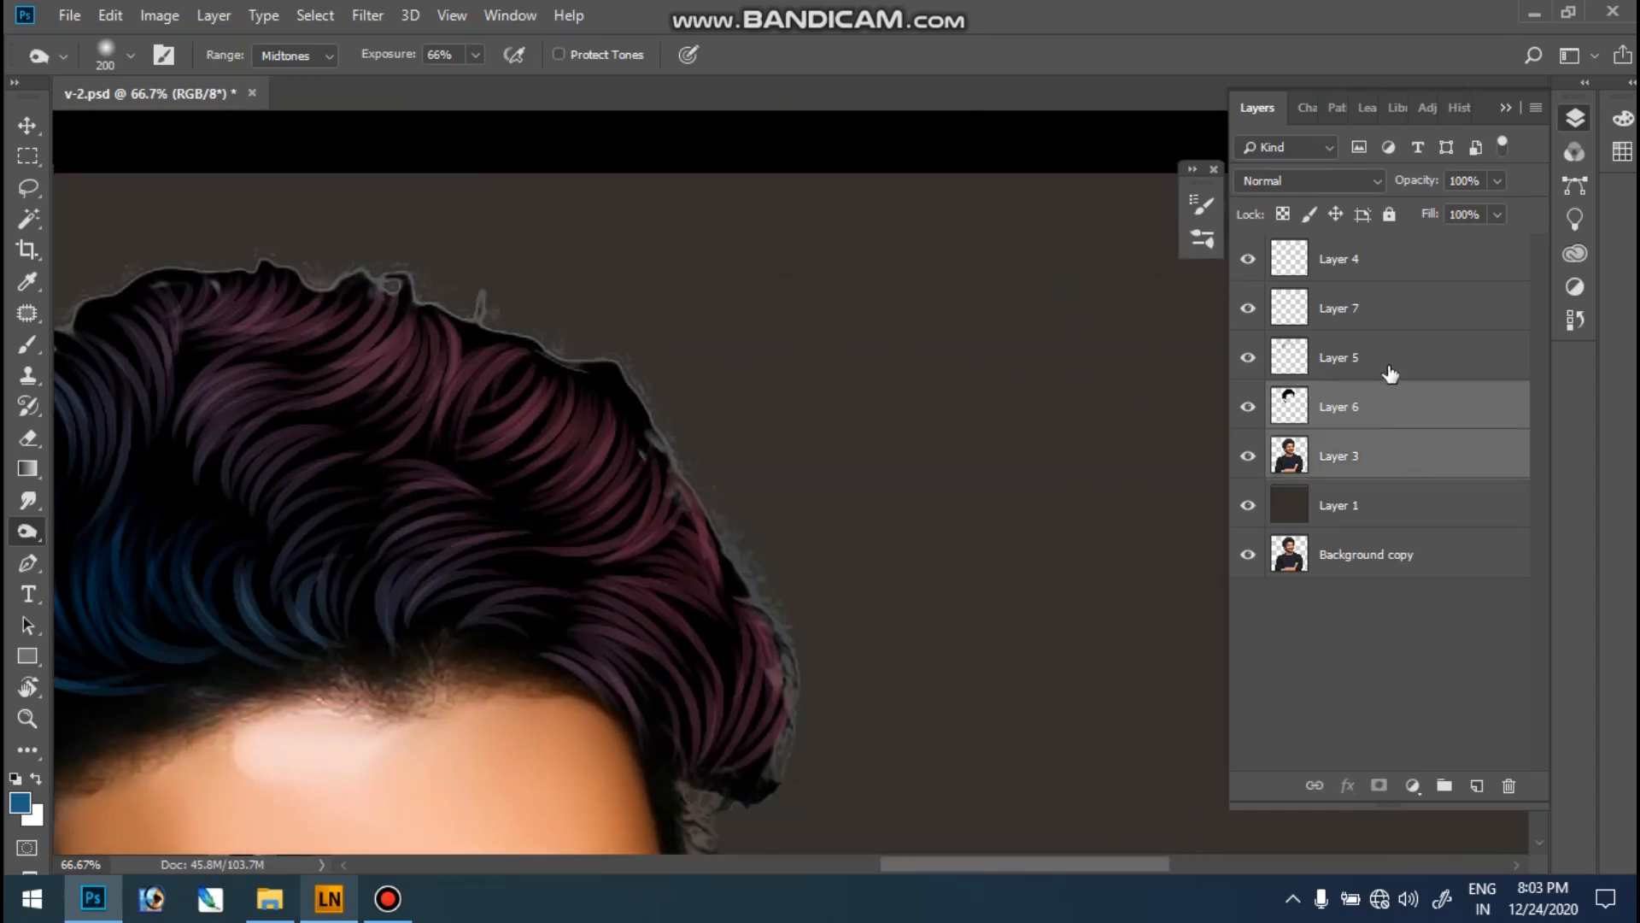
key(ctrl+e)
- Switch to the Eraser on Layer 6 and set its Soft Round brush to 55% hardness
drag(795, 392, 1115, 323)
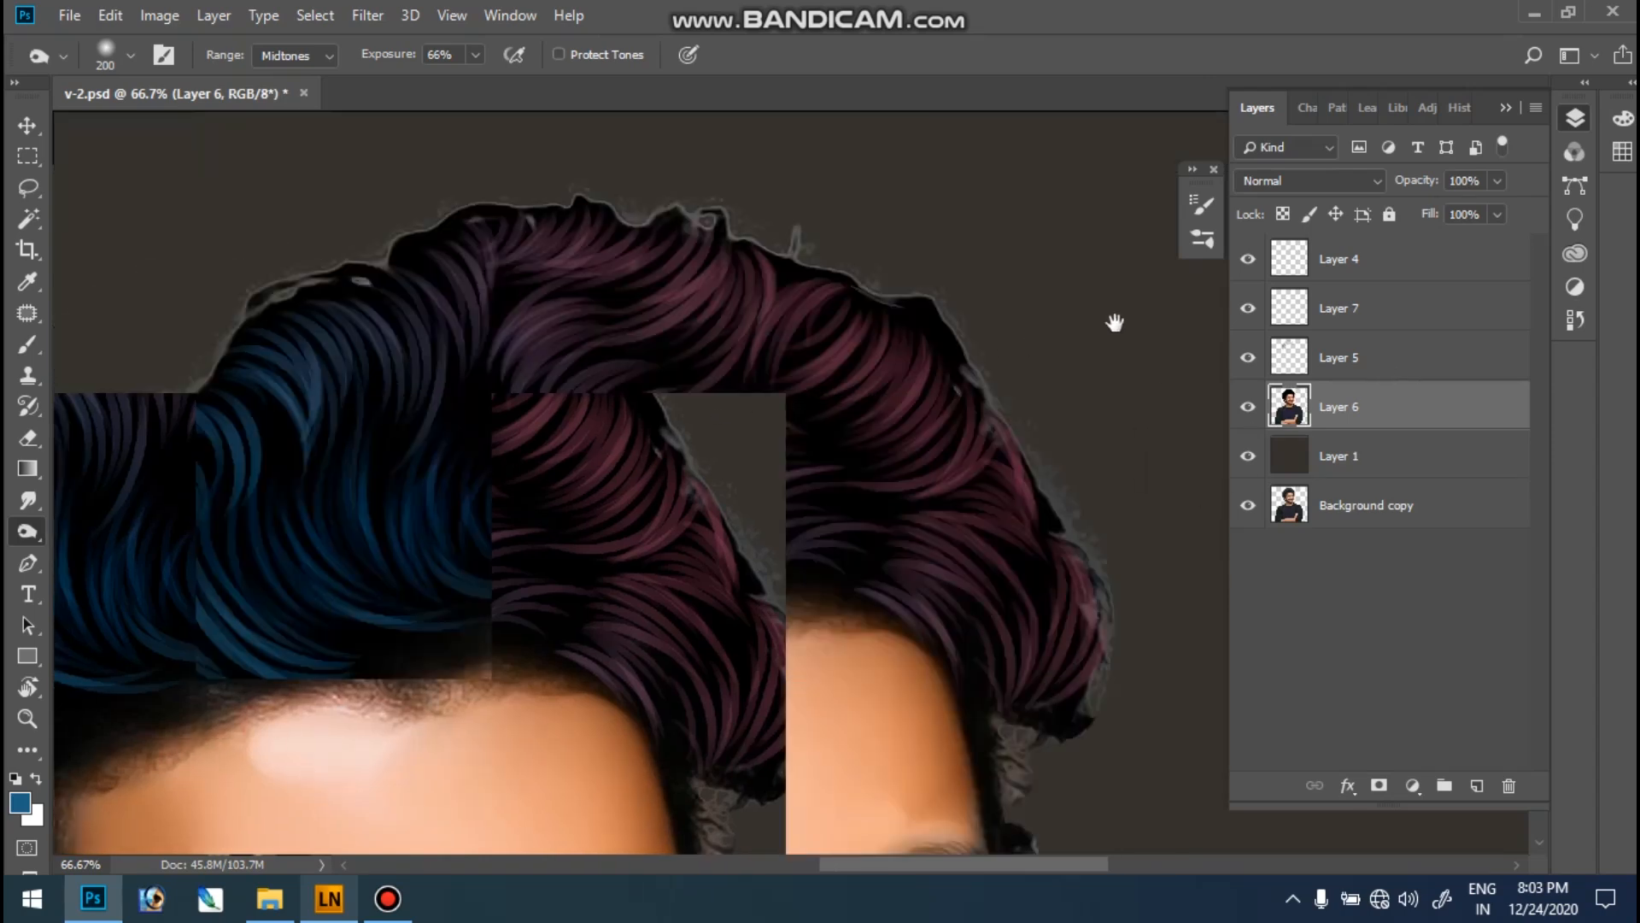
drag(601, 494, 688, 479)
drag(334, 638, 527, 286)
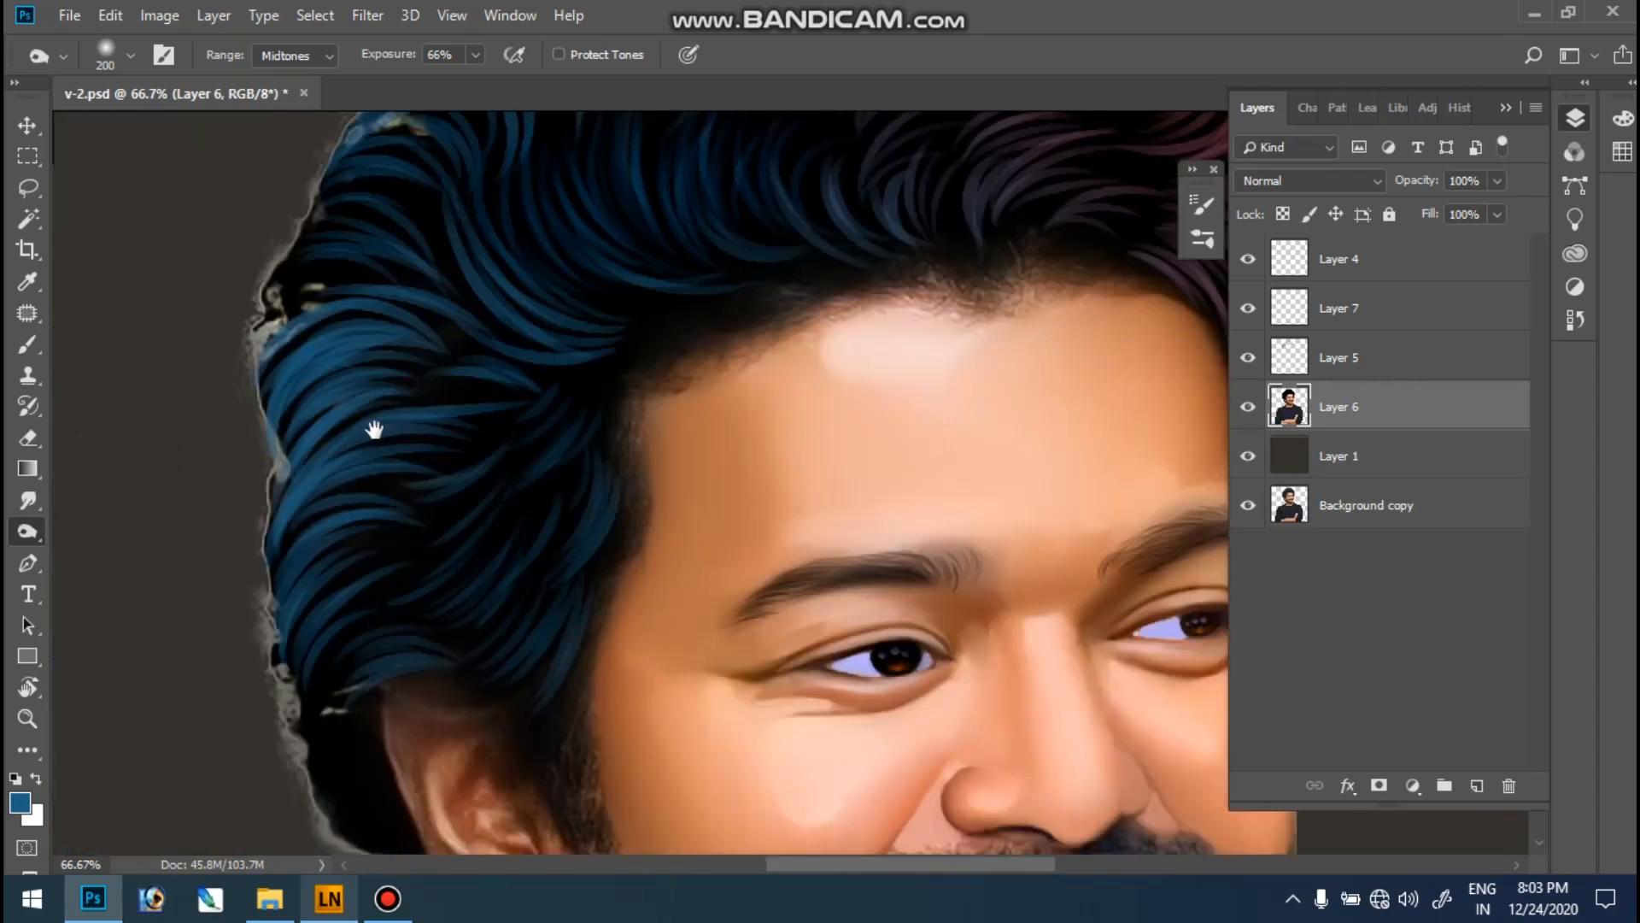
drag(371, 461, 384, 391)
key(e)
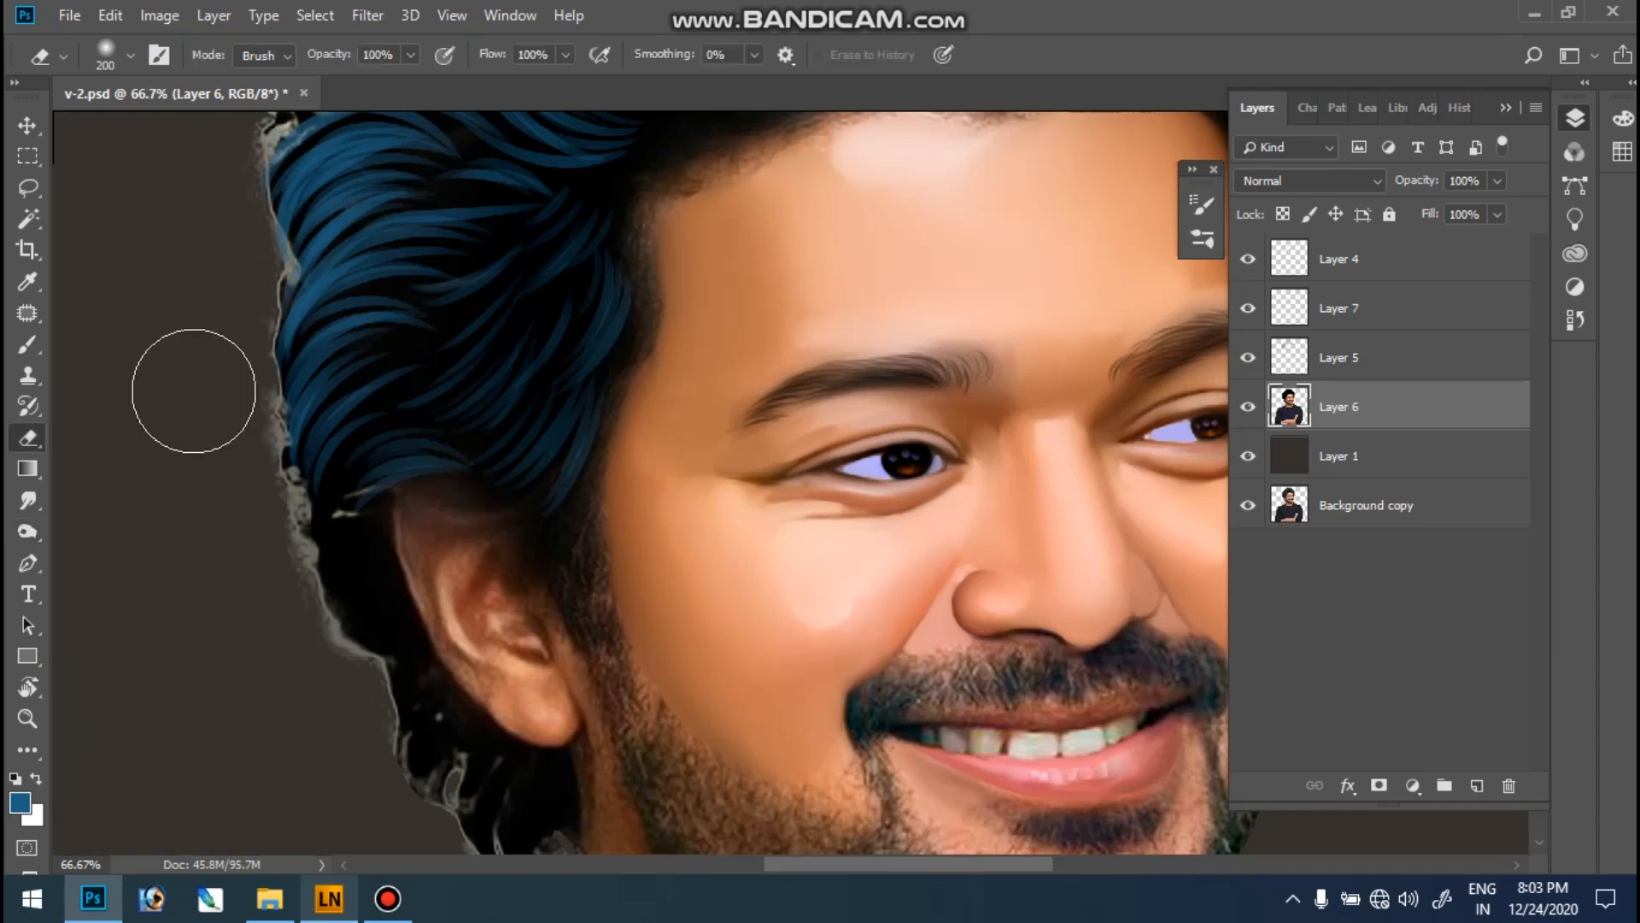
click(106, 56)
drag(210, 181, 222, 184)
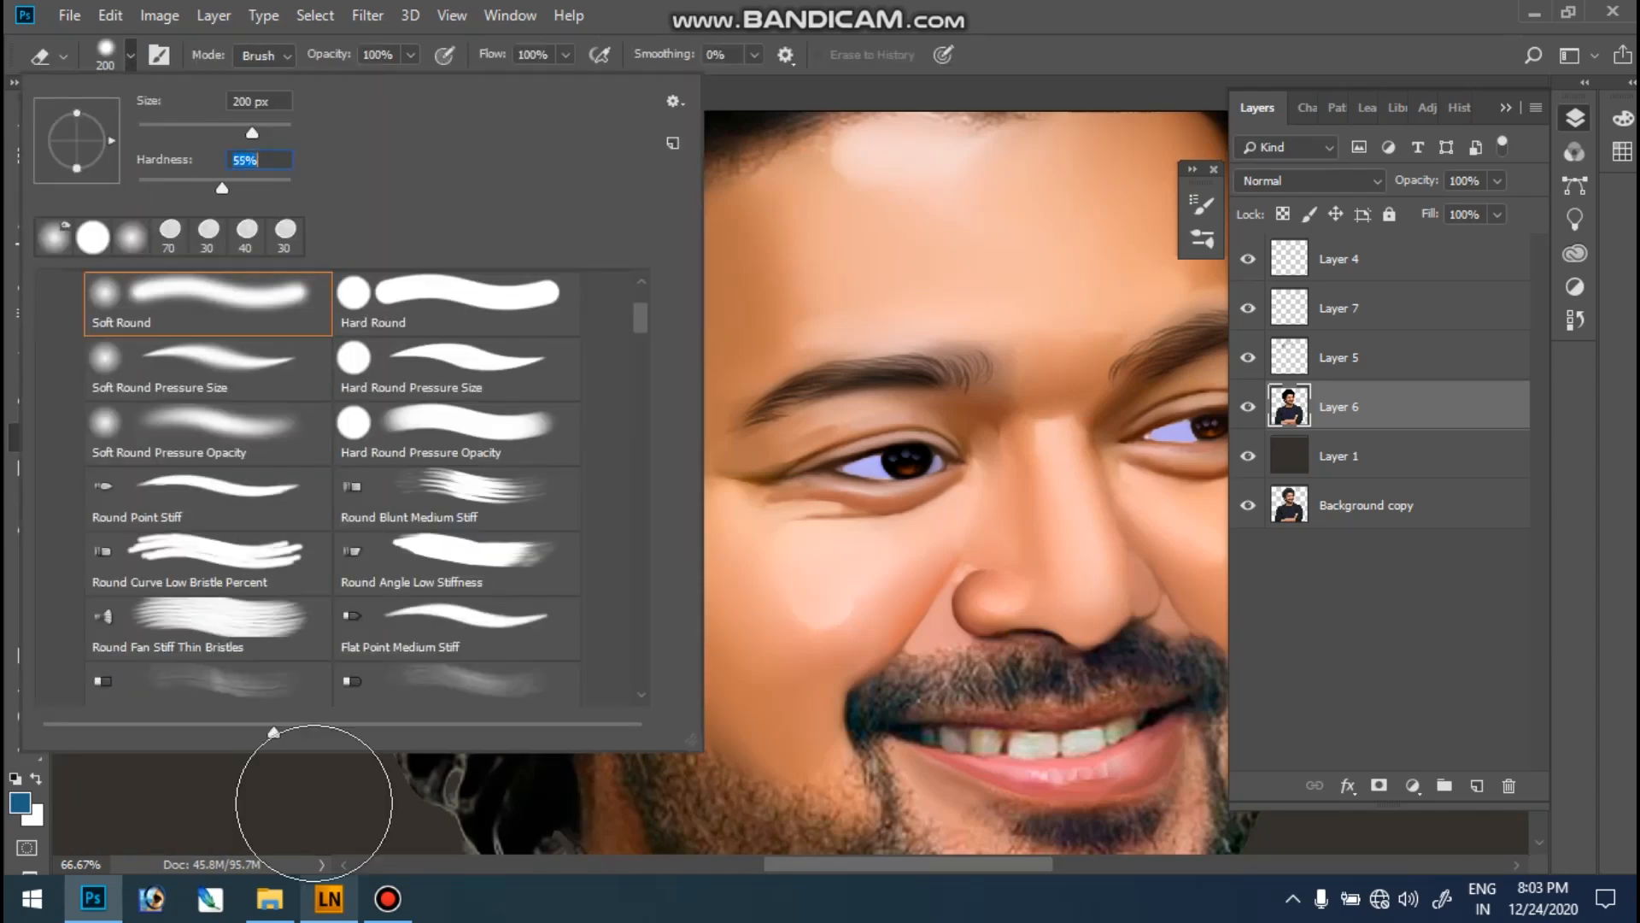
click(311, 798)
- Check the stroke smoothing settings in Lazy Nezumi Pro and reduce the eraser size to 90 px
click(329, 899)
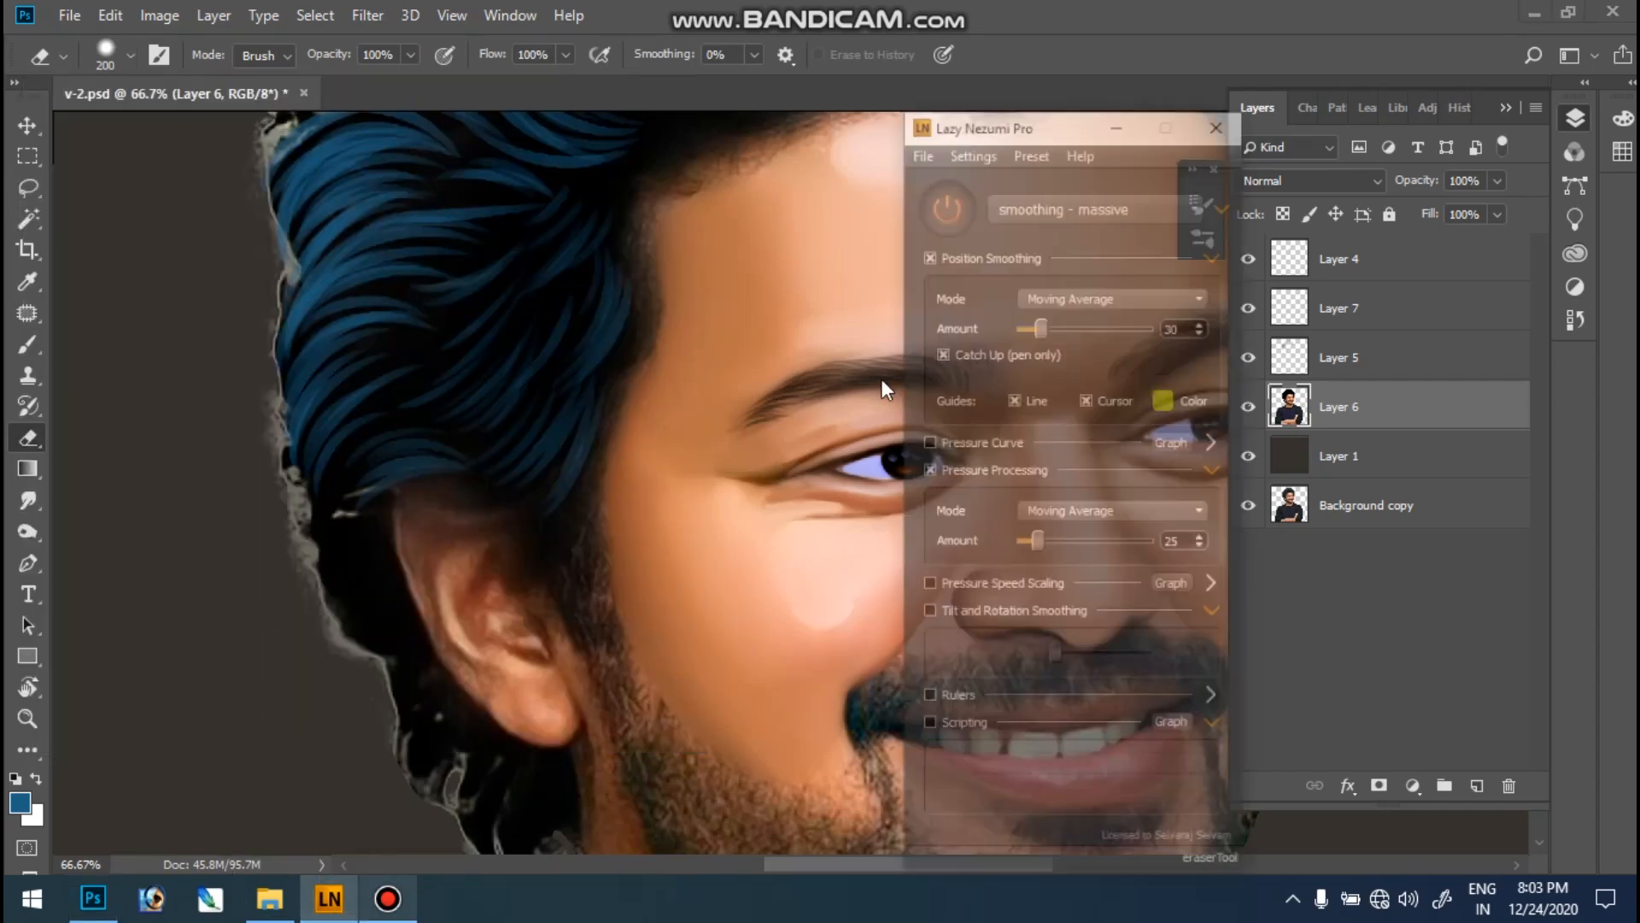
click(1205, 39)
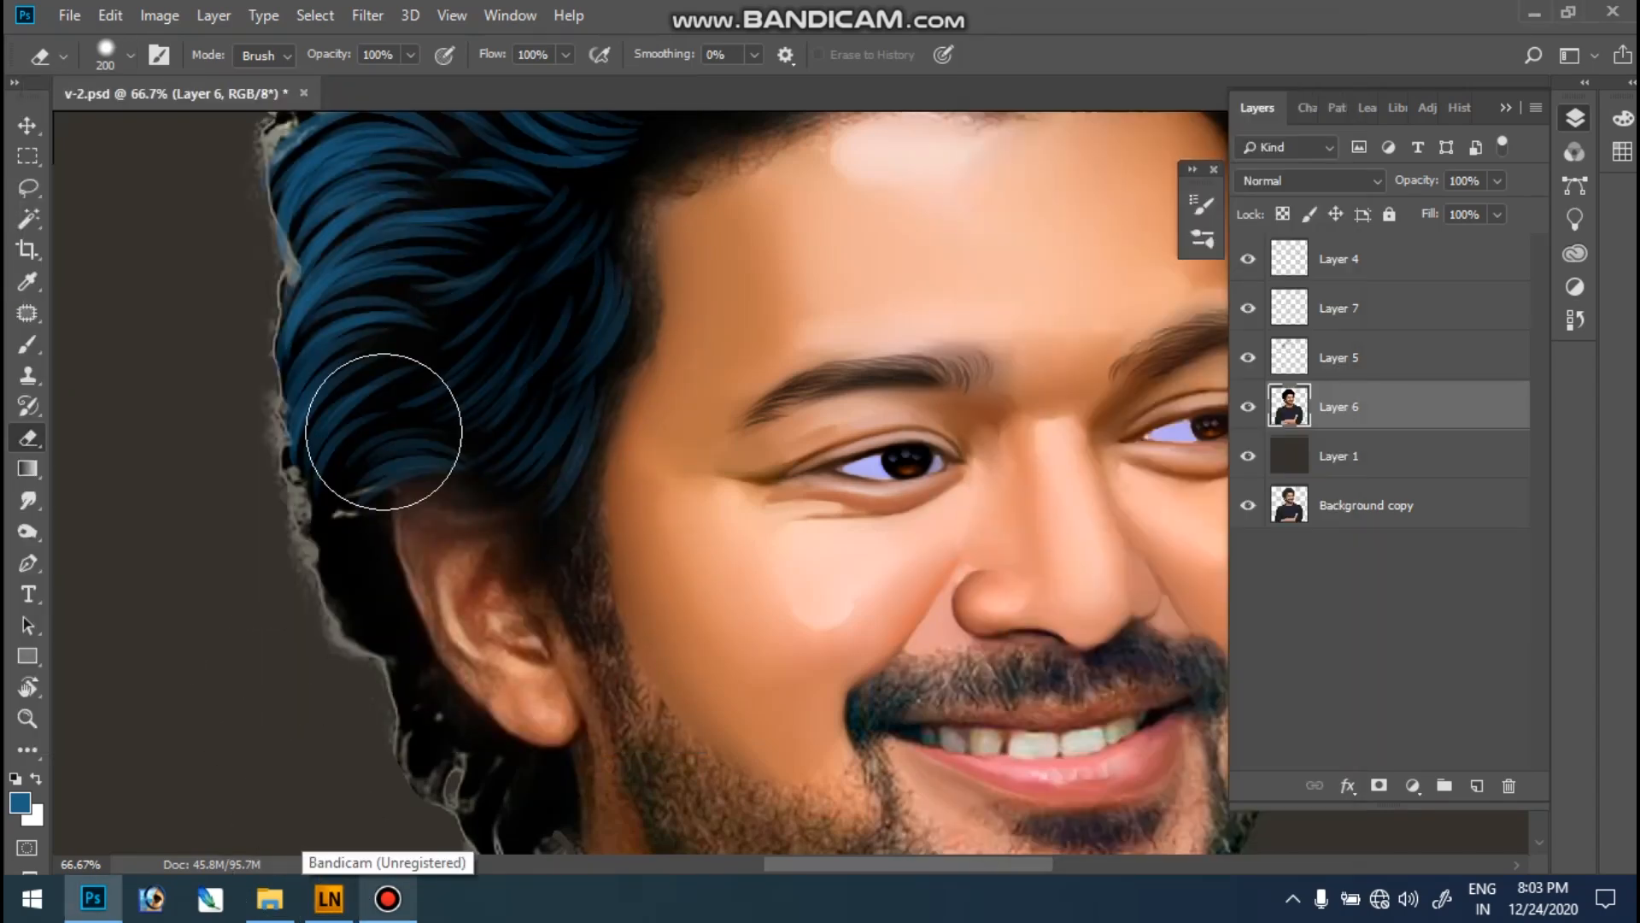
key(bracketleft)
key(bracketleft)
key(bracketleft)
key(bracketleft)
key(bracketleft)
key(bracketleft)
key(bracketleft)
key(bracketleft)
key(bracketleft)
key(bracketleft)
key(bracketleft)
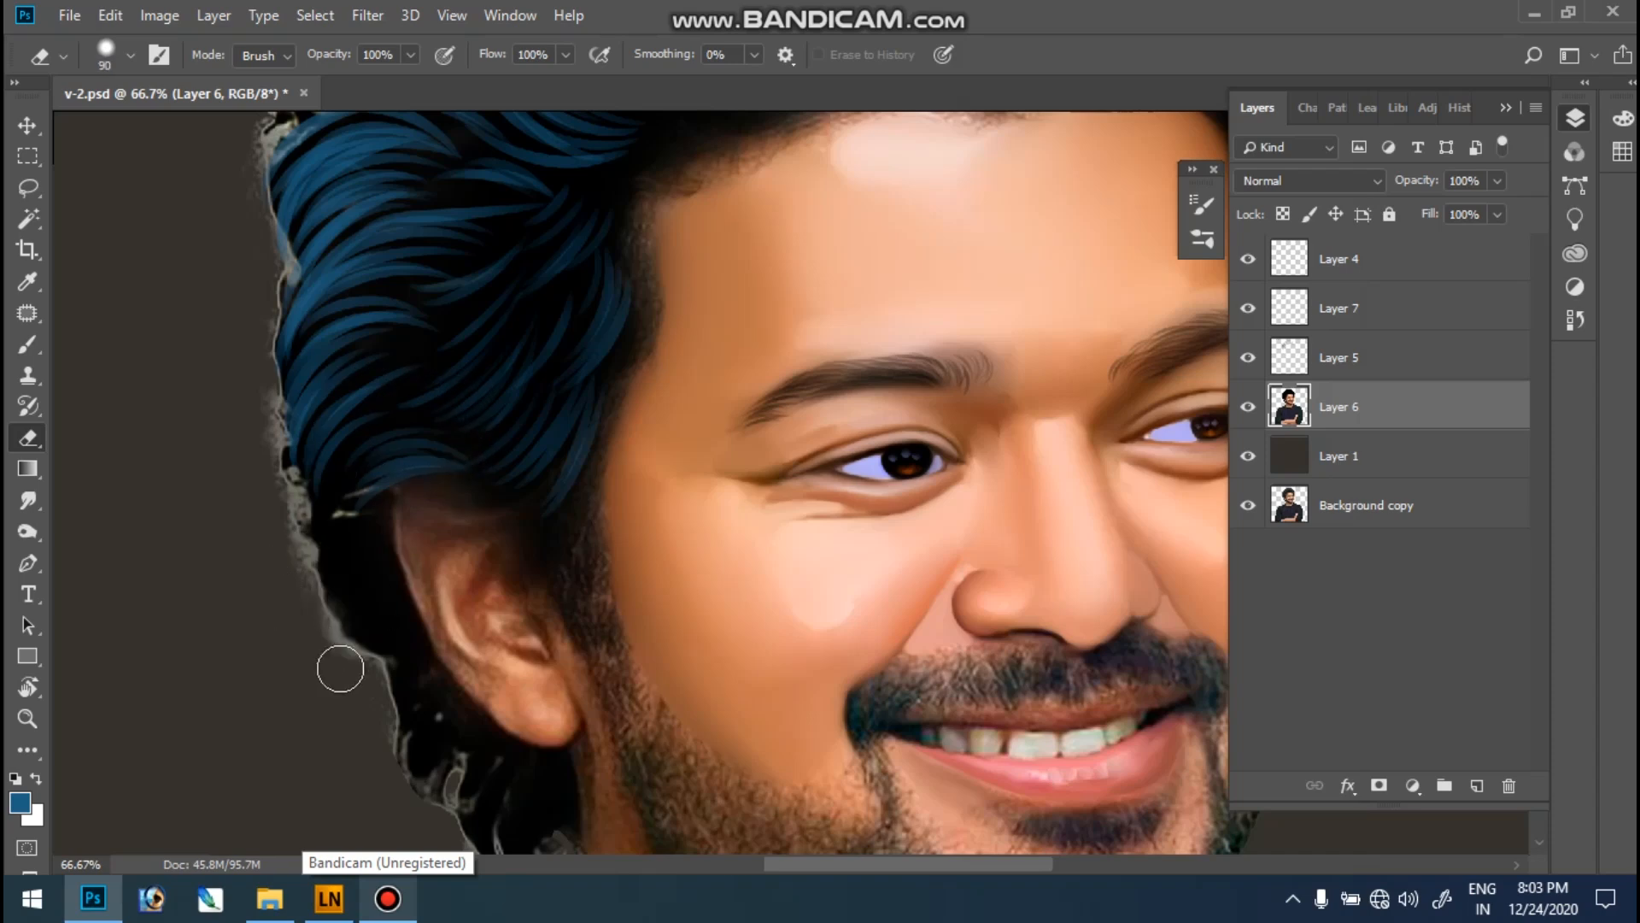
- Erase the pale fringe along the outer edge of the blue hair, from behind the ear upwards, with the eraser at 60 px
mouse_move(332, 641)
mouse_down()
mouse_move(282, 513)
mouse_move(267, 212)
mouse_move(278, 316)
mouse_up()
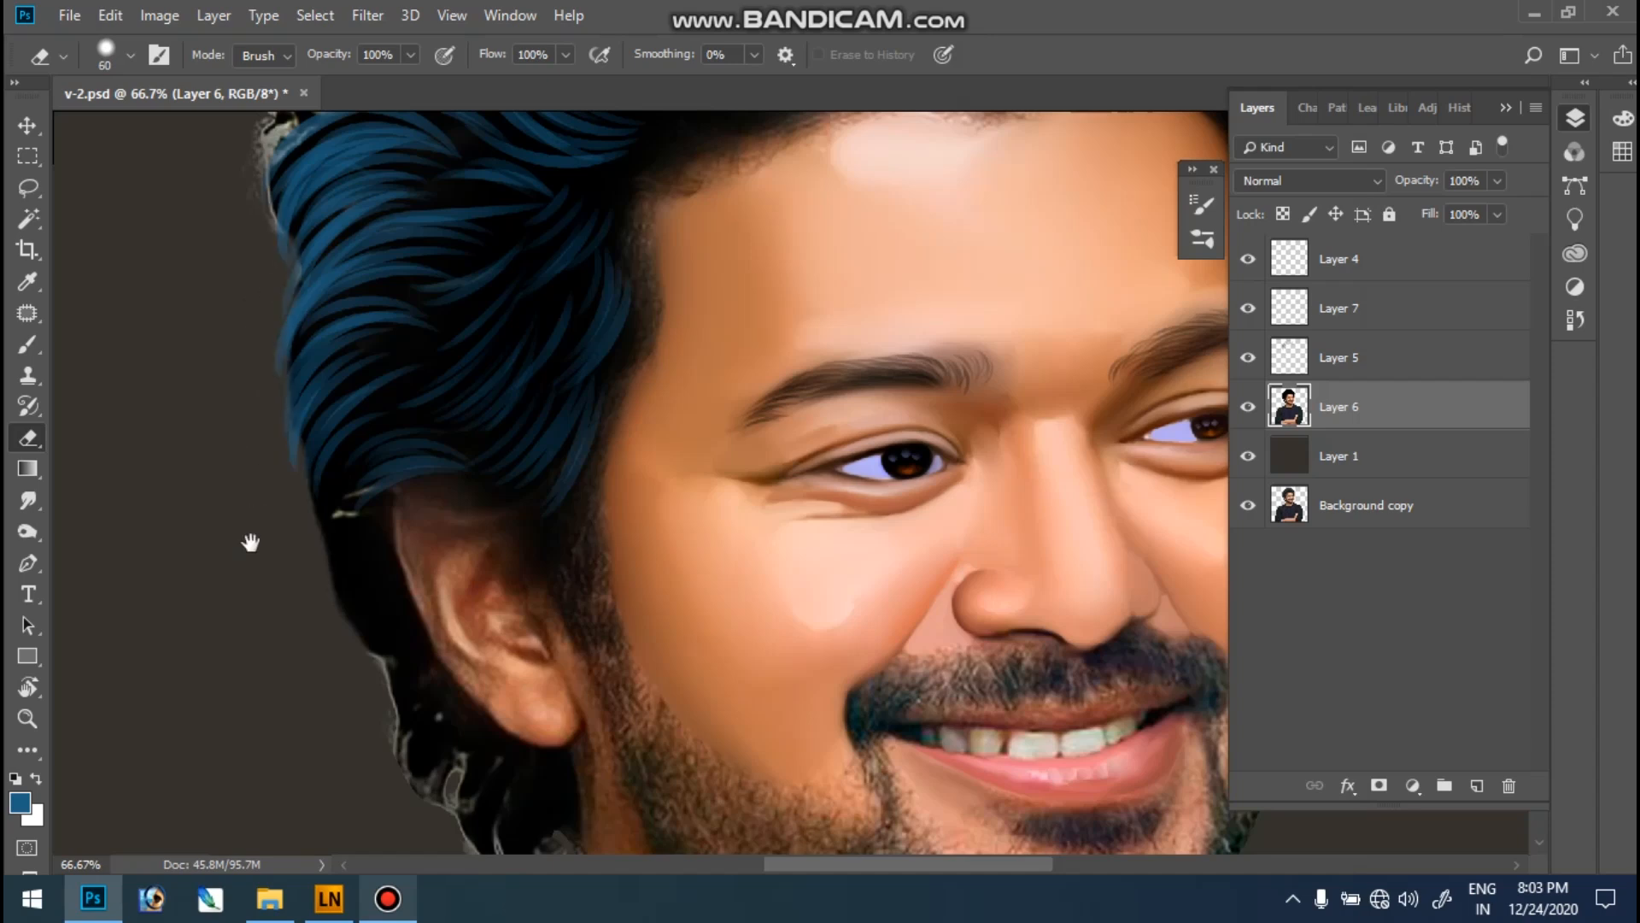
scroll(262, 491, up, 5)
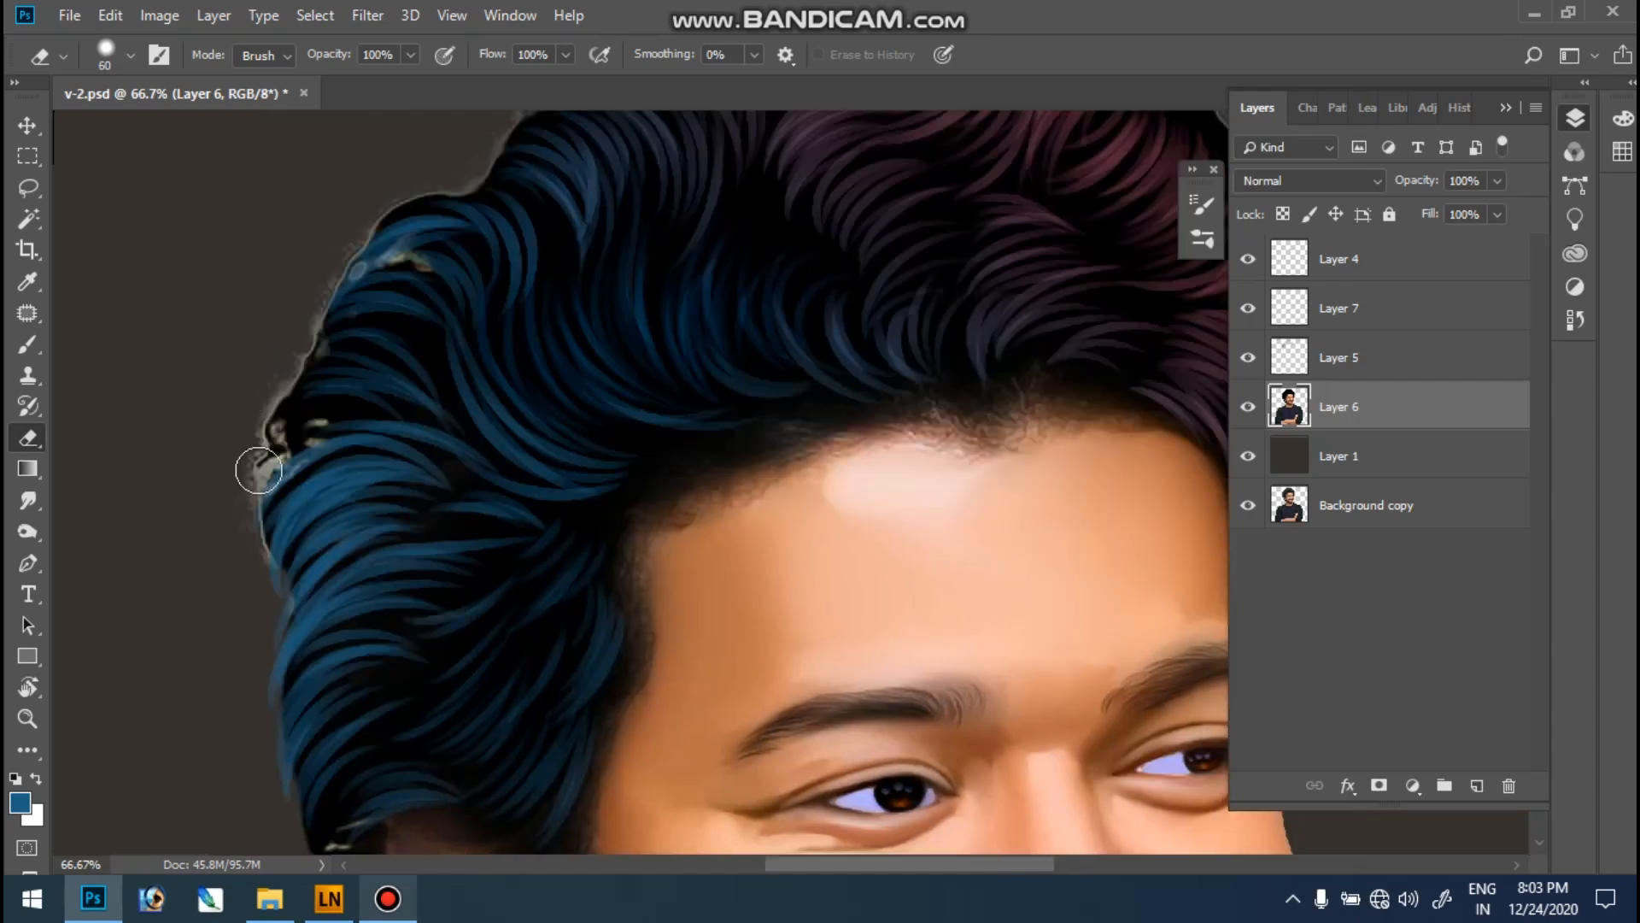
drag(356, 231, 435, 185)
- Erase the grey fringe and stray hairs on Layer 6 along the top of the hair, from the blue side to the pinkish-red side
scroll(274, 445, up, 5)
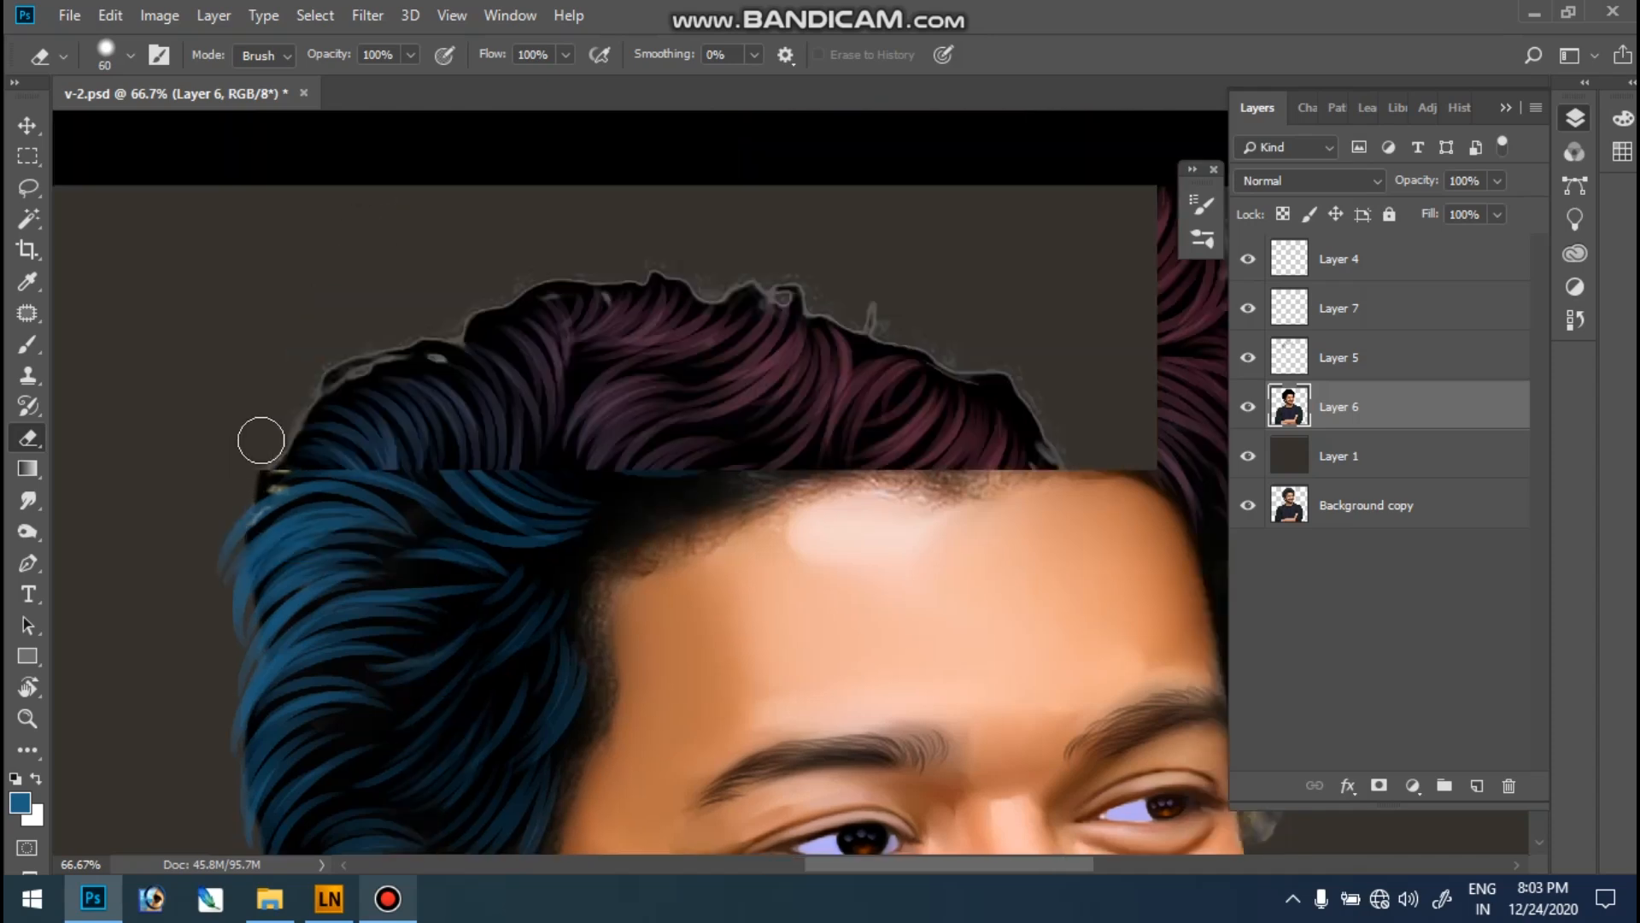
scroll(267, 427, right, 3)
drag(378, 337, 461, 304)
mouse_move(554, 270)
mouse_down()
mouse_move(635, 262)
mouse_move(594, 251)
mouse_move(694, 258)
mouse_up()
mouse_move(844, 303)
mouse_down()
mouse_move(830, 308)
mouse_move(1007, 377)
mouse_move(920, 334)
mouse_move(1028, 398)
mouse_move(1051, 523)
mouse_up()
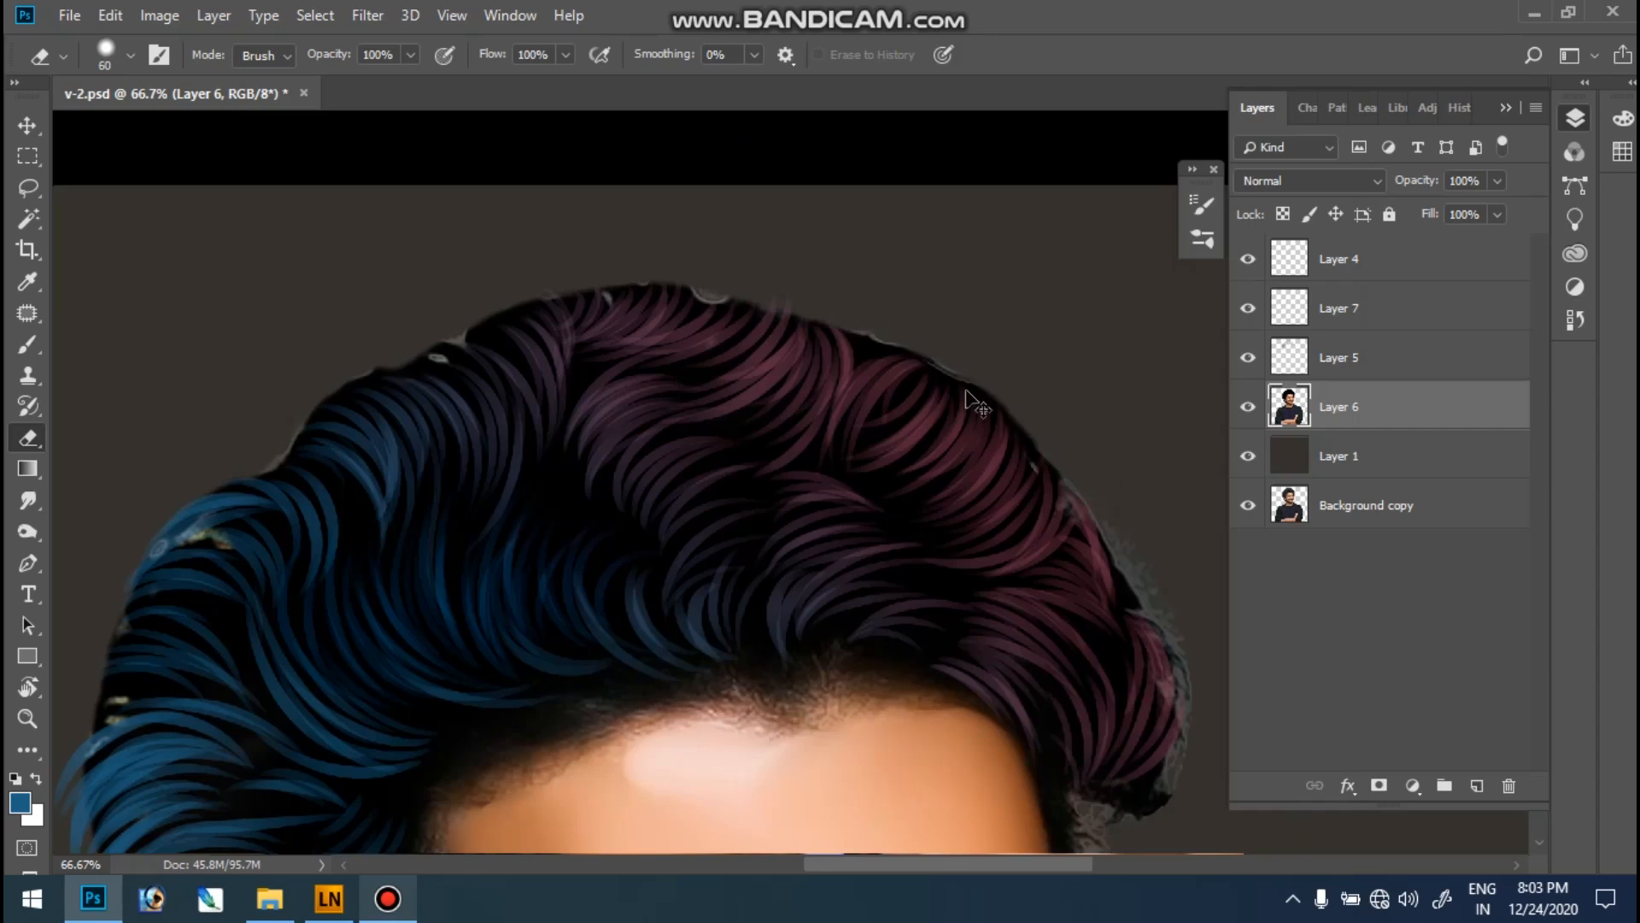
- Erase the grey fringe around the pinkish-red hair tip and the leftover tufts beside the temple and eye
key(ctrl+0)
click(486, 287)
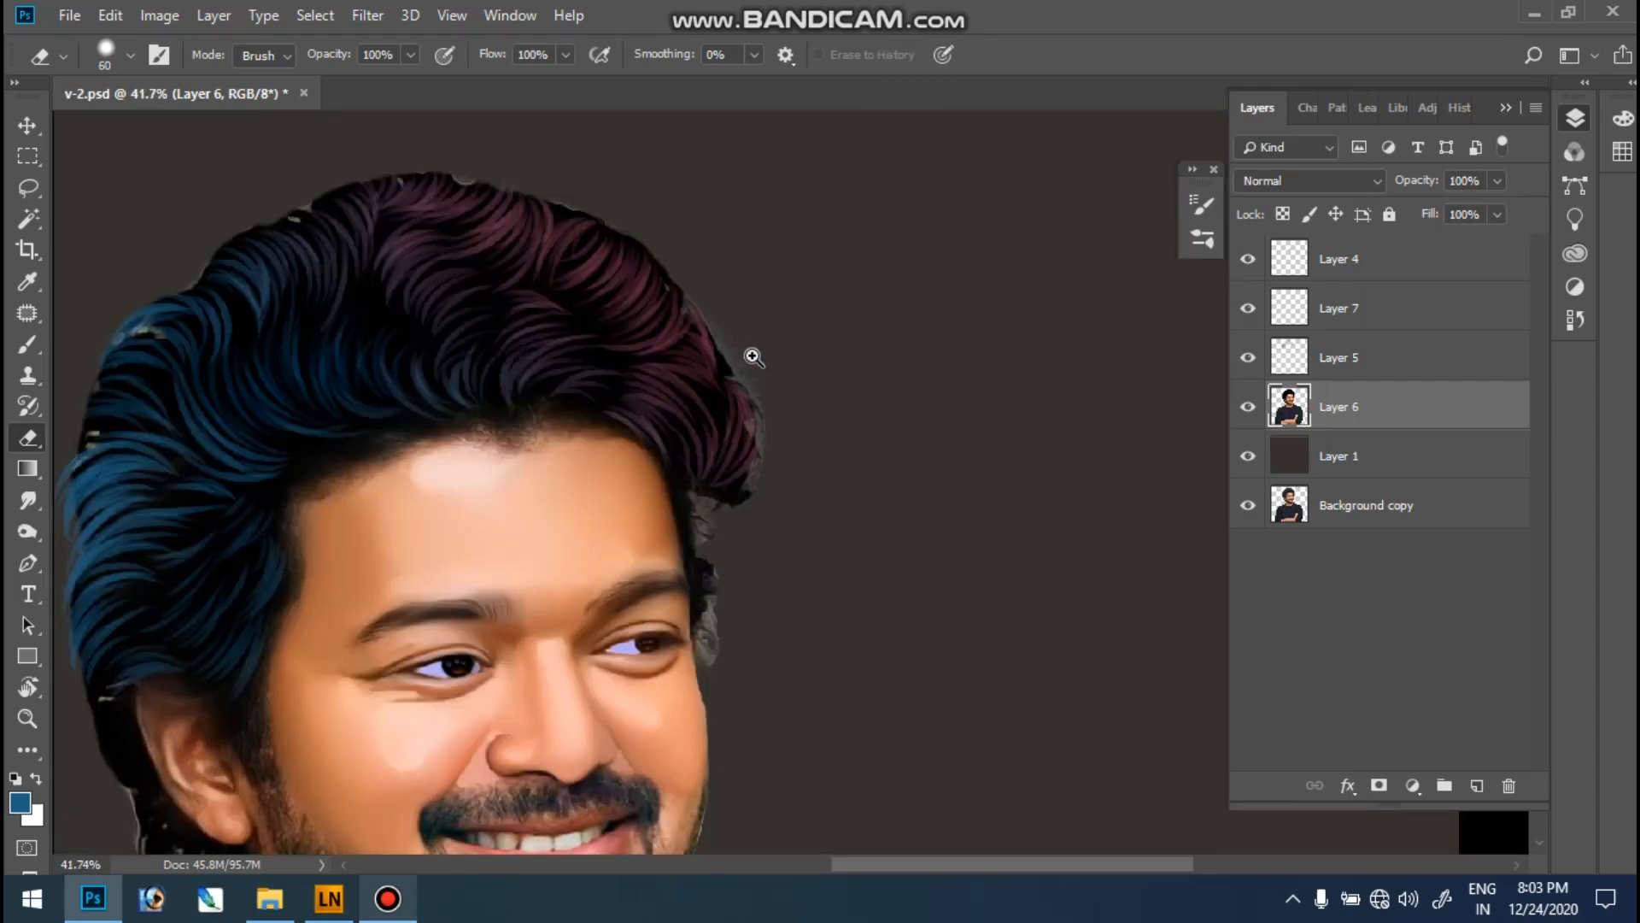
ctrl+click(751, 355)
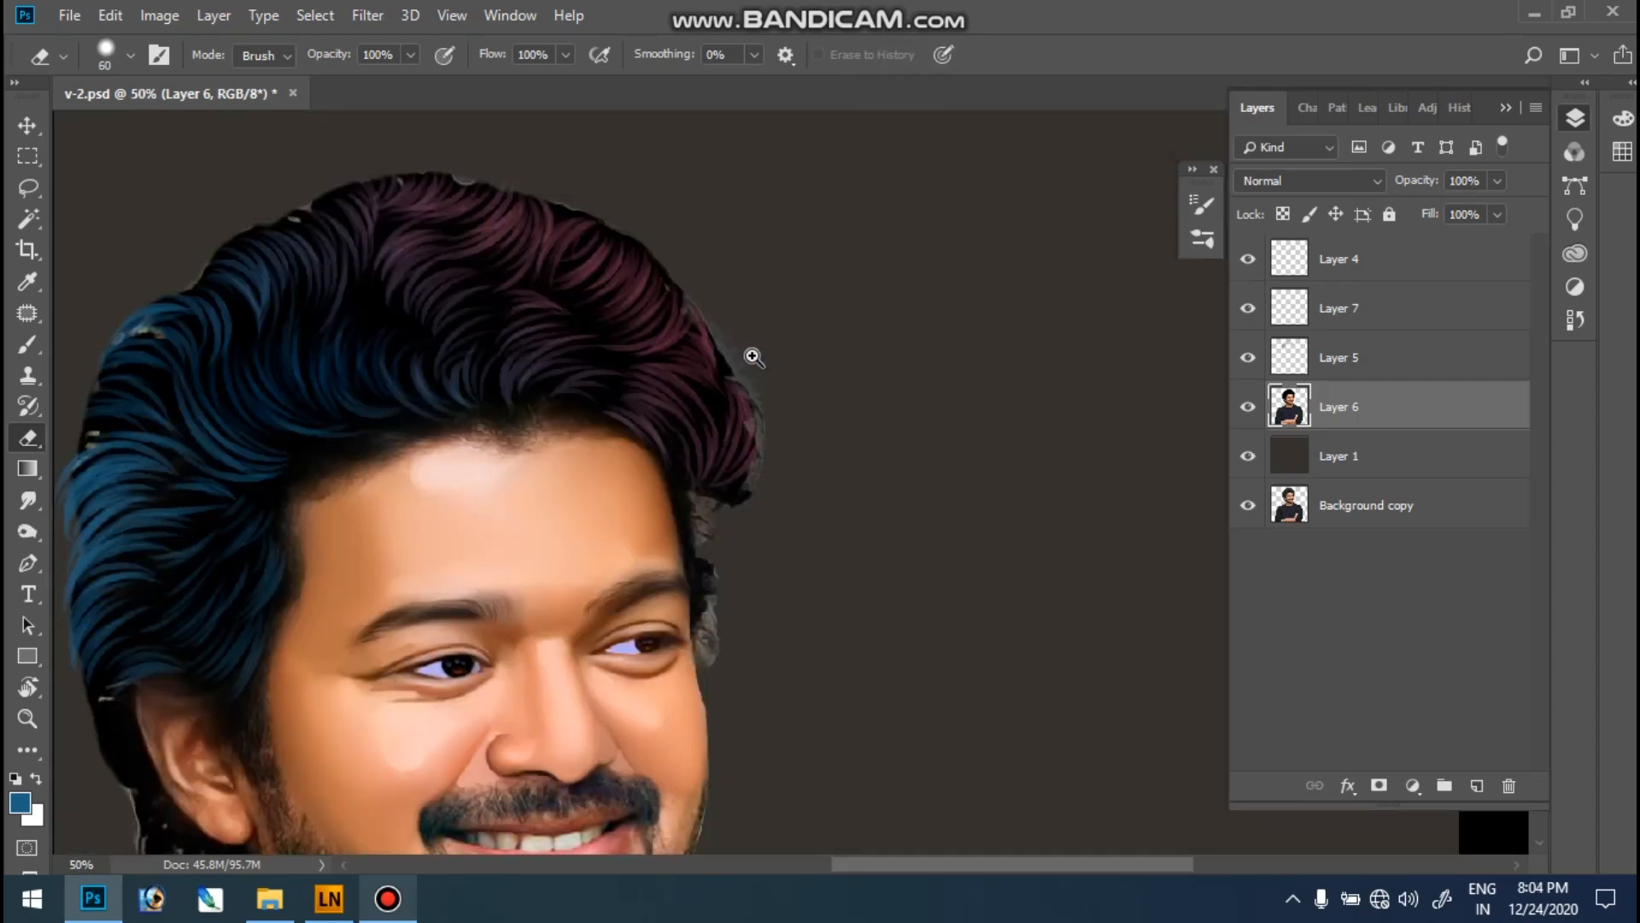
ctrl+click(751, 356)
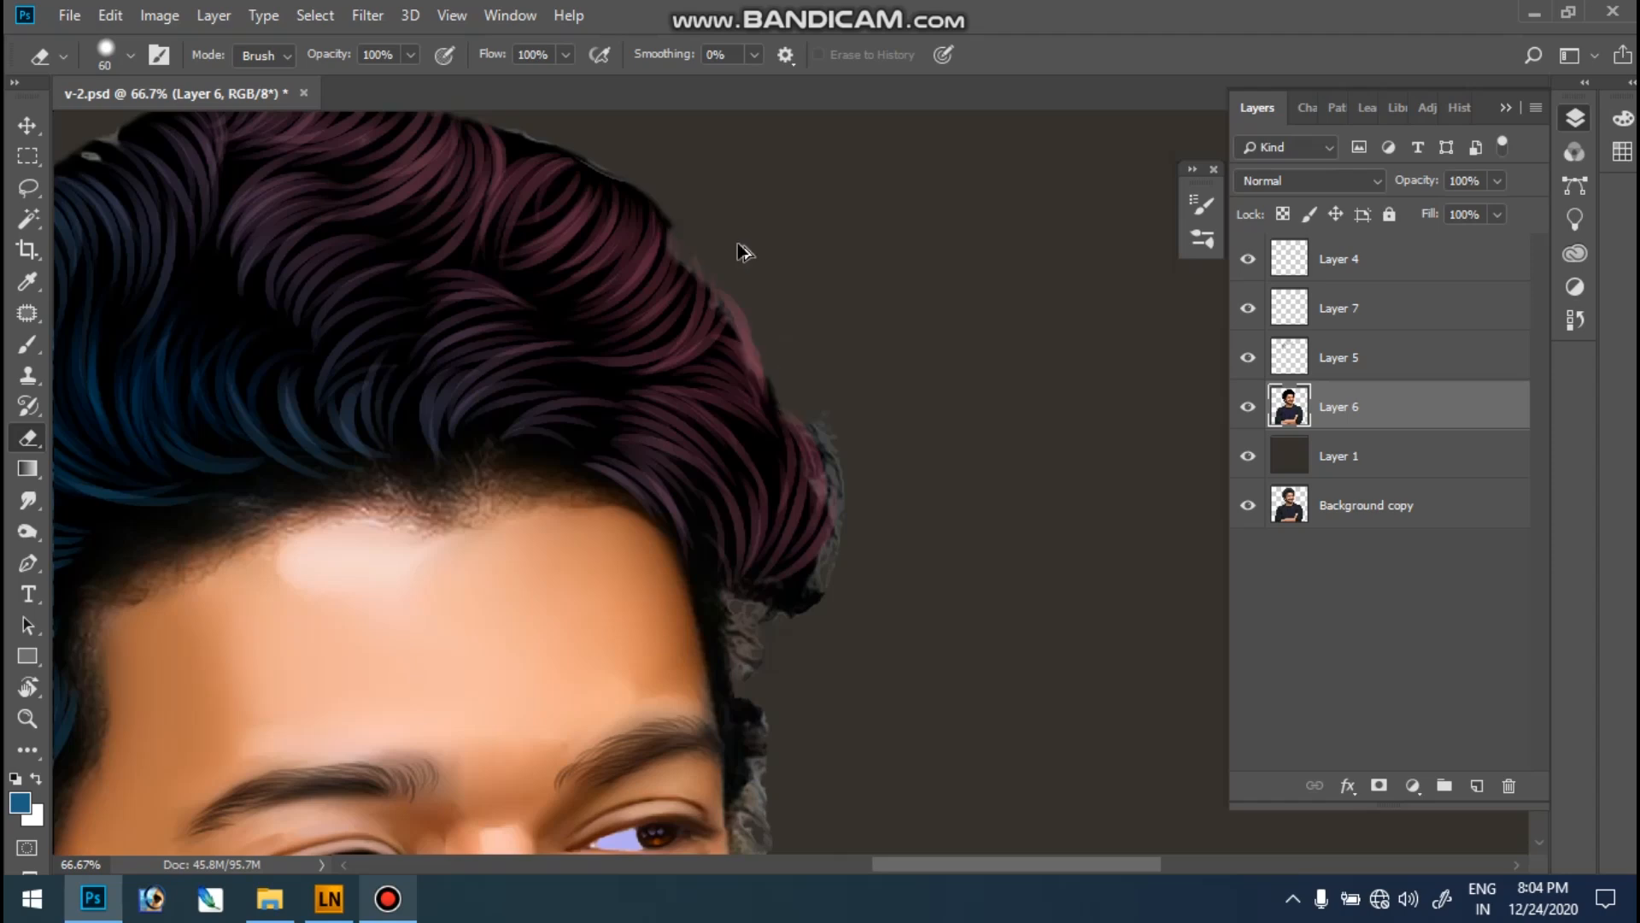
mouse_move(813, 385)
mouse_down()
mouse_move(769, 311)
mouse_move(826, 406)
mouse_up()
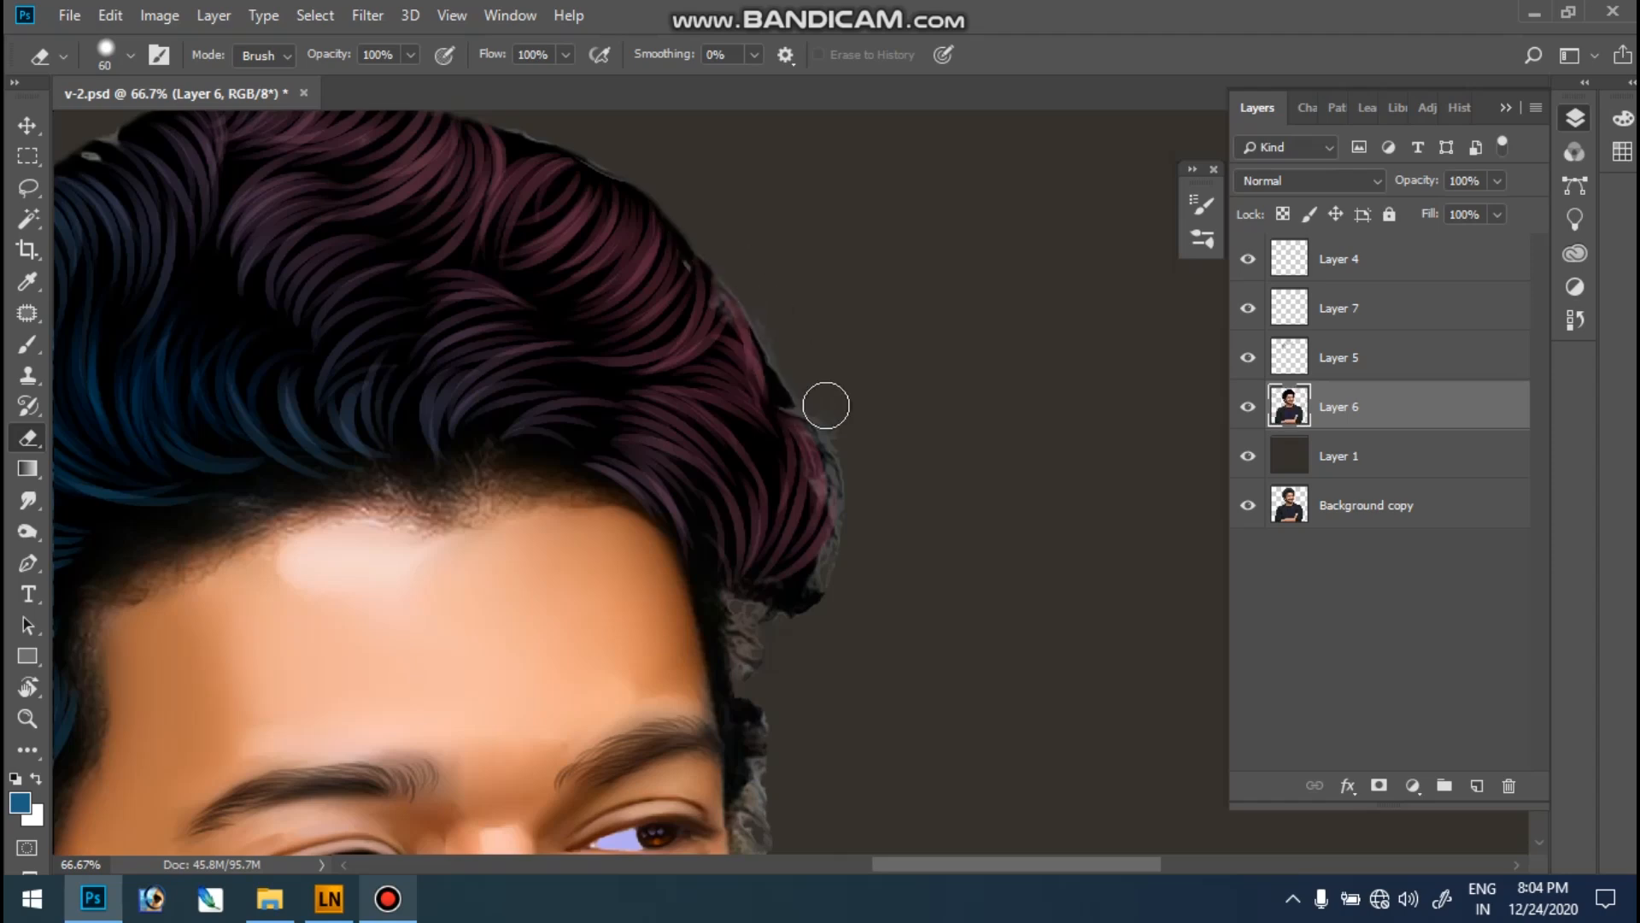
drag(852, 543, 831, 564)
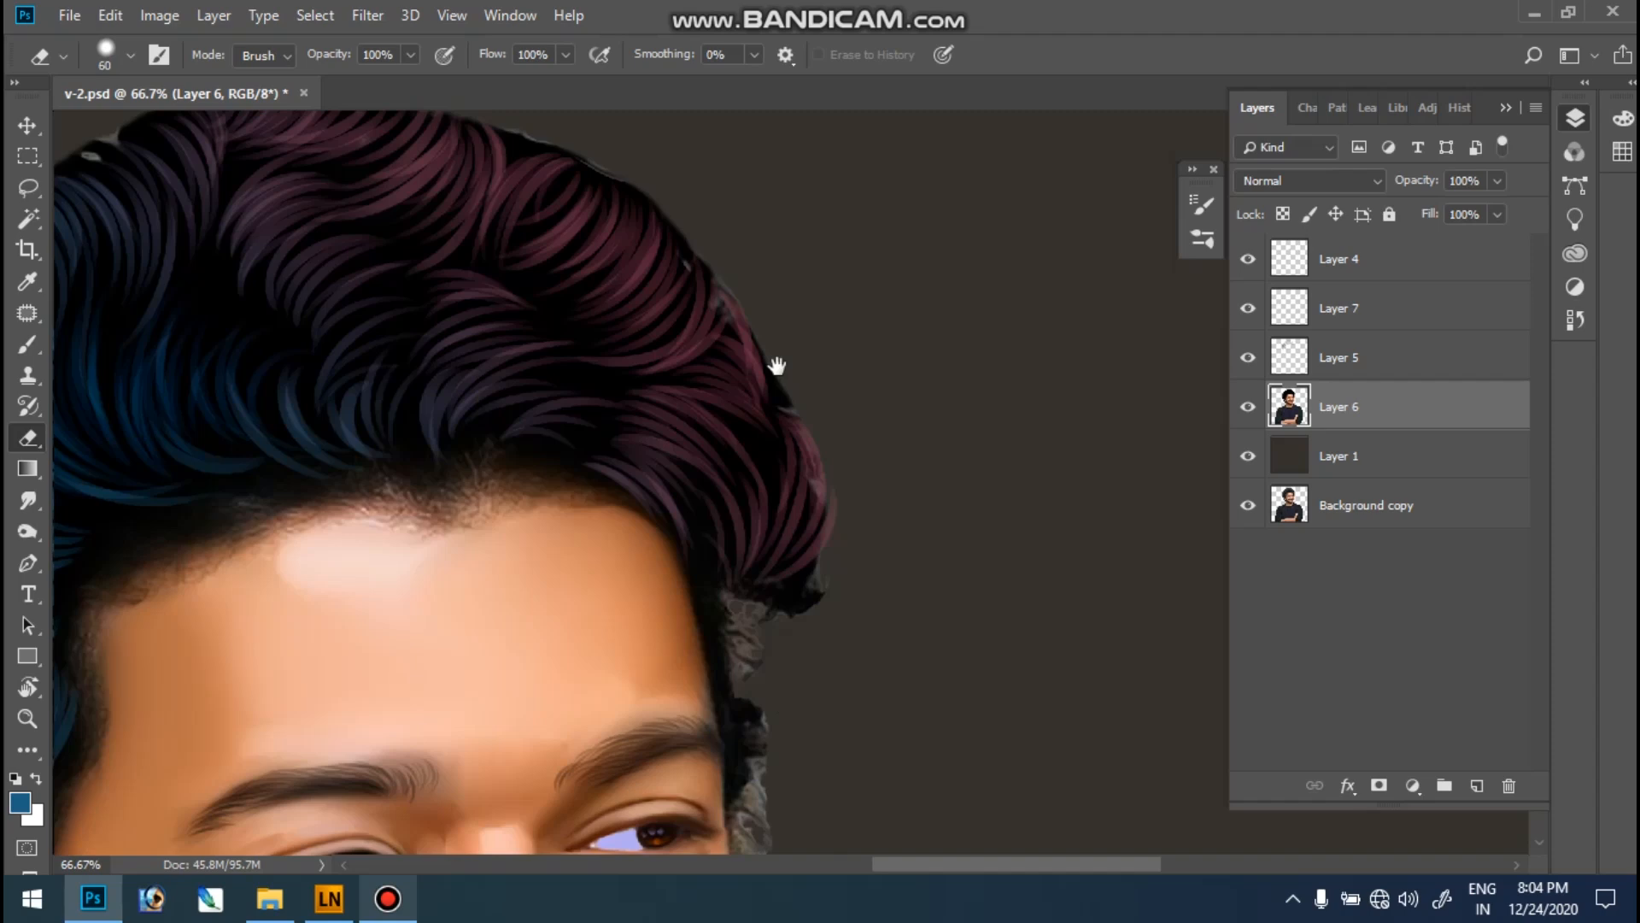
scroll(774, 393, down, 5)
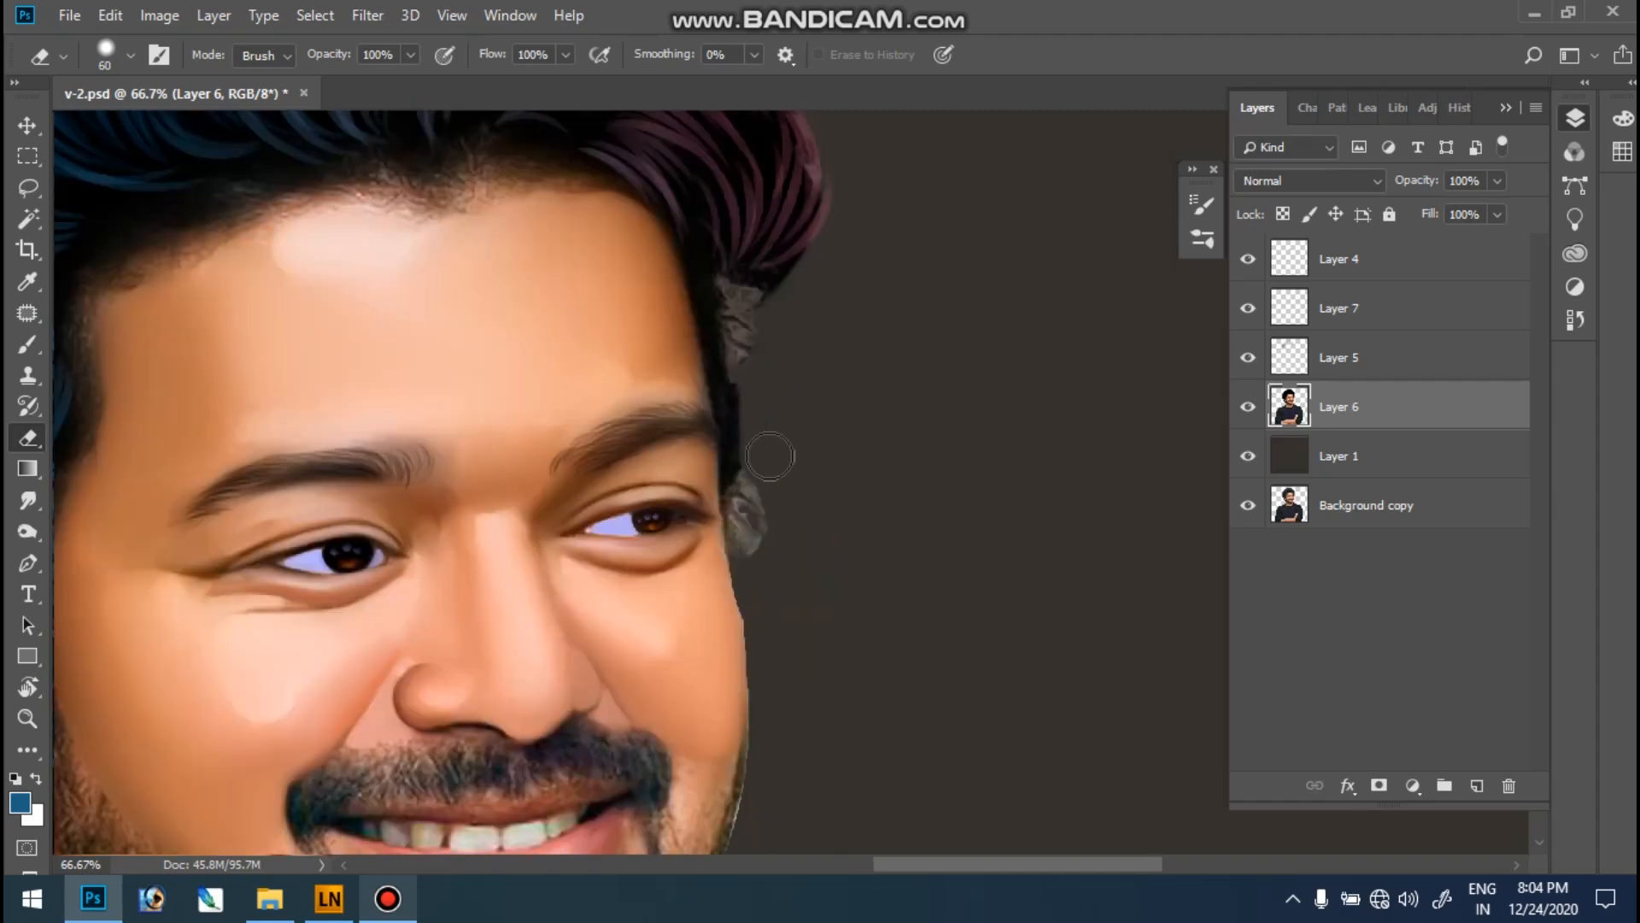
mouse_move(770, 456)
mouse_down()
mouse_move(772, 366)
mouse_move(758, 362)
mouse_up()
- Erase the light fringe around the hair behind and below the ear down to the neck
key(ctrl+0)
drag(801, 484, 689, 343)
mouse_move(584, 475)
mouse_down()
mouse_move(652, 505)
mouse_move(696, 465)
mouse_move(684, 431)
mouse_move(583, 420)
mouse_move(652, 465)
mouse_move(560, 370)
mouse_move(493, 263)
mouse_up()
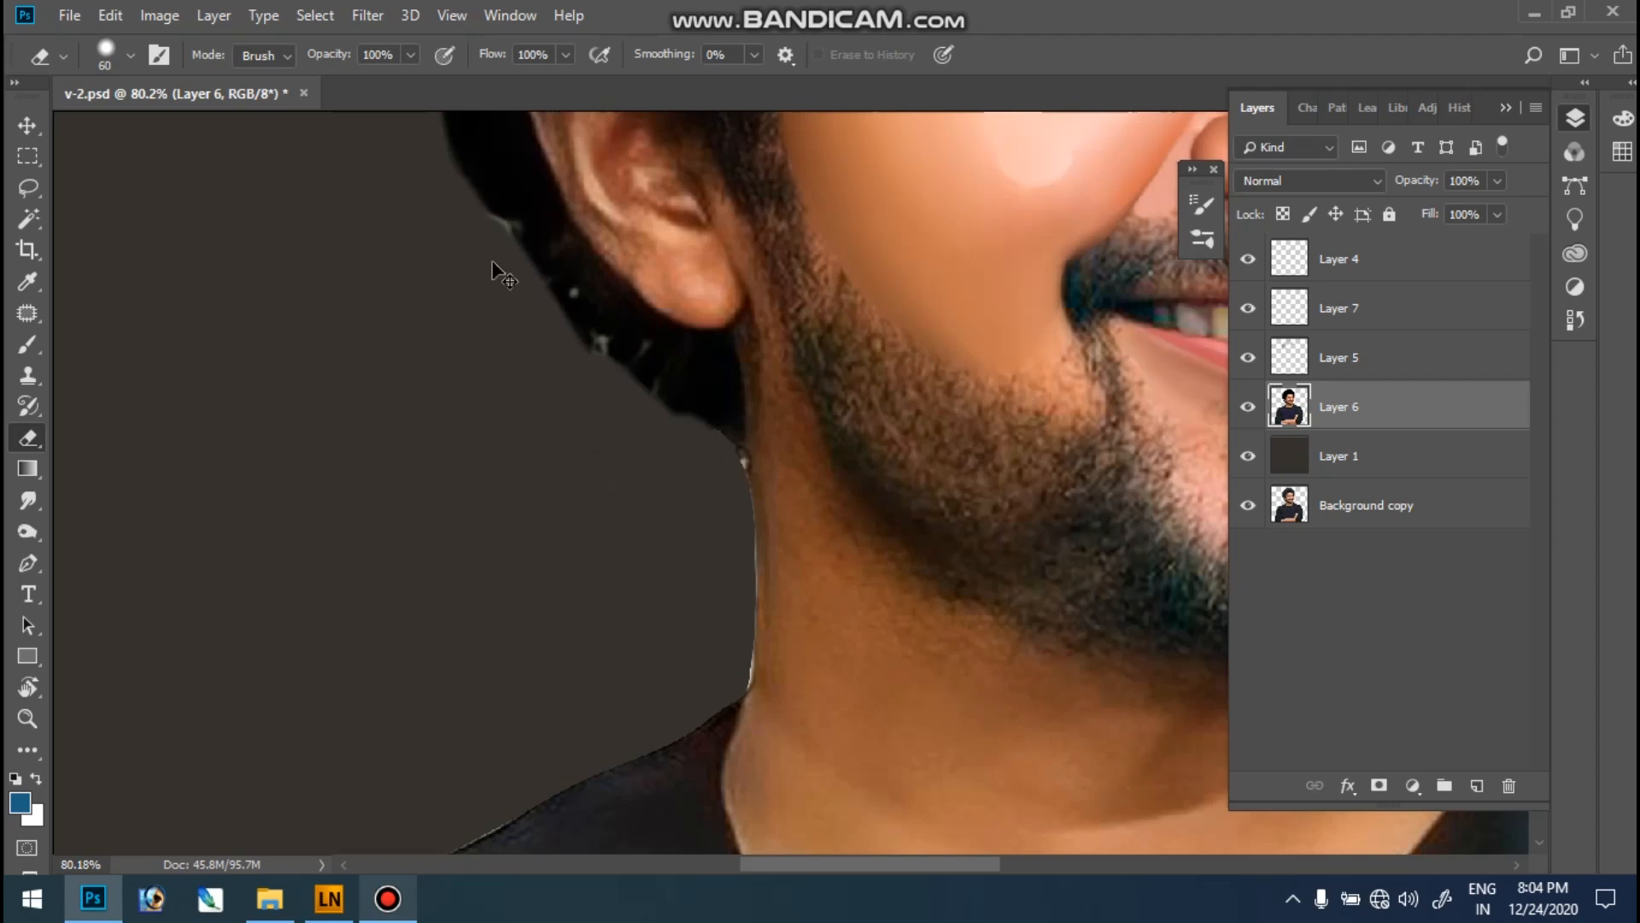
- Add a new empty layer directly above Layer 1 and switch to the Brush with the default black foreground
key(ctrl+0)
click(679, 154)
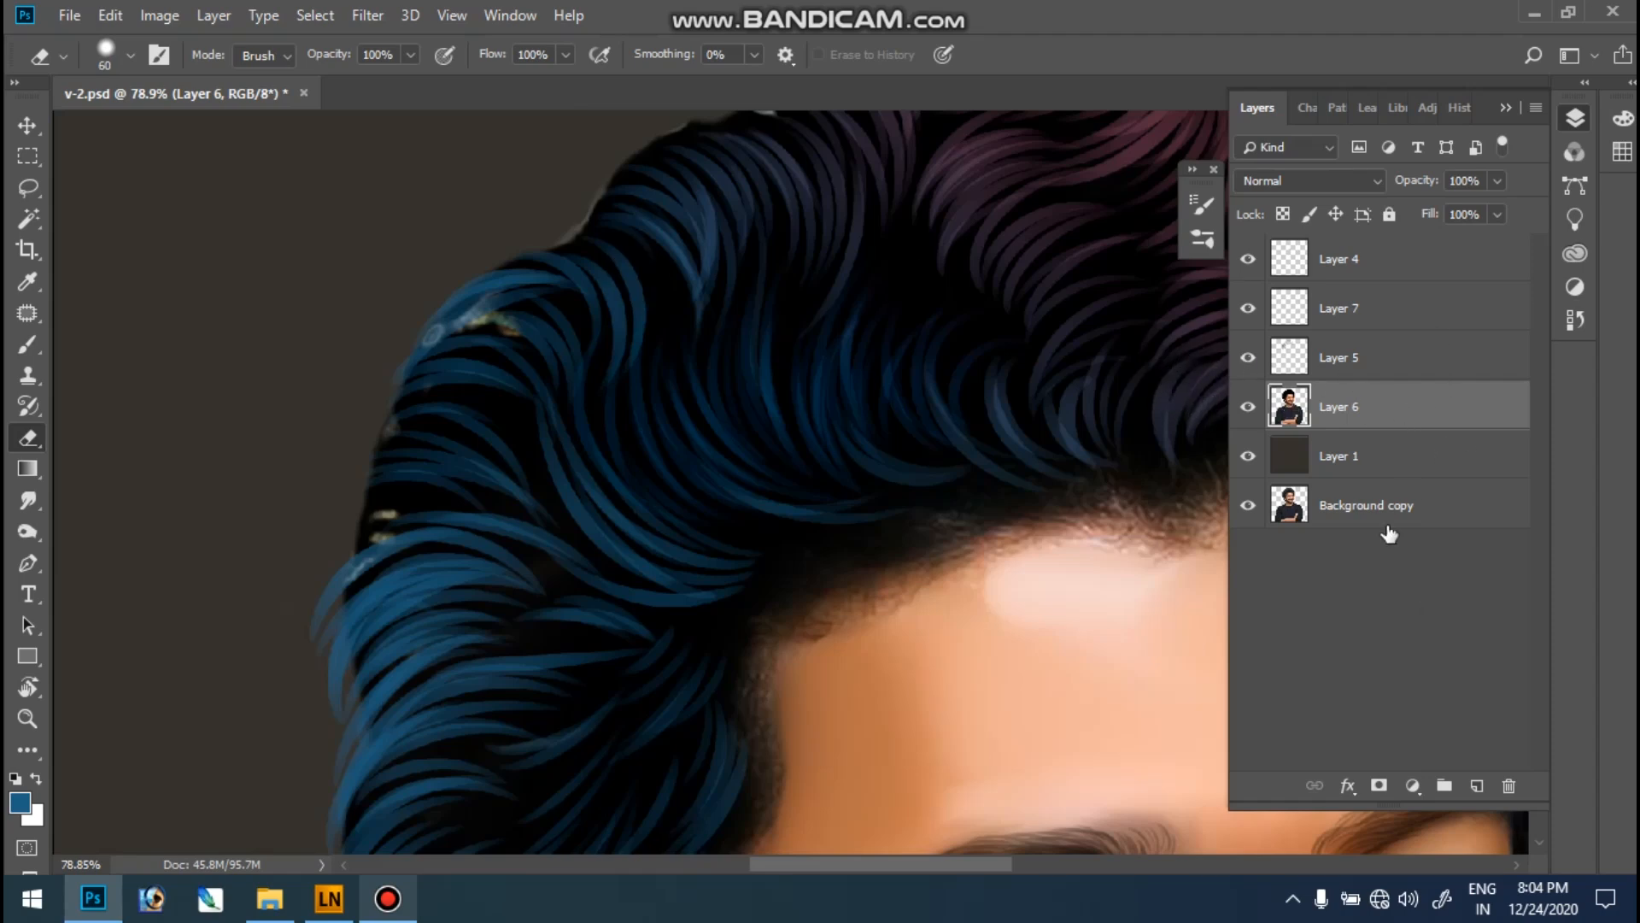
click(1350, 453)
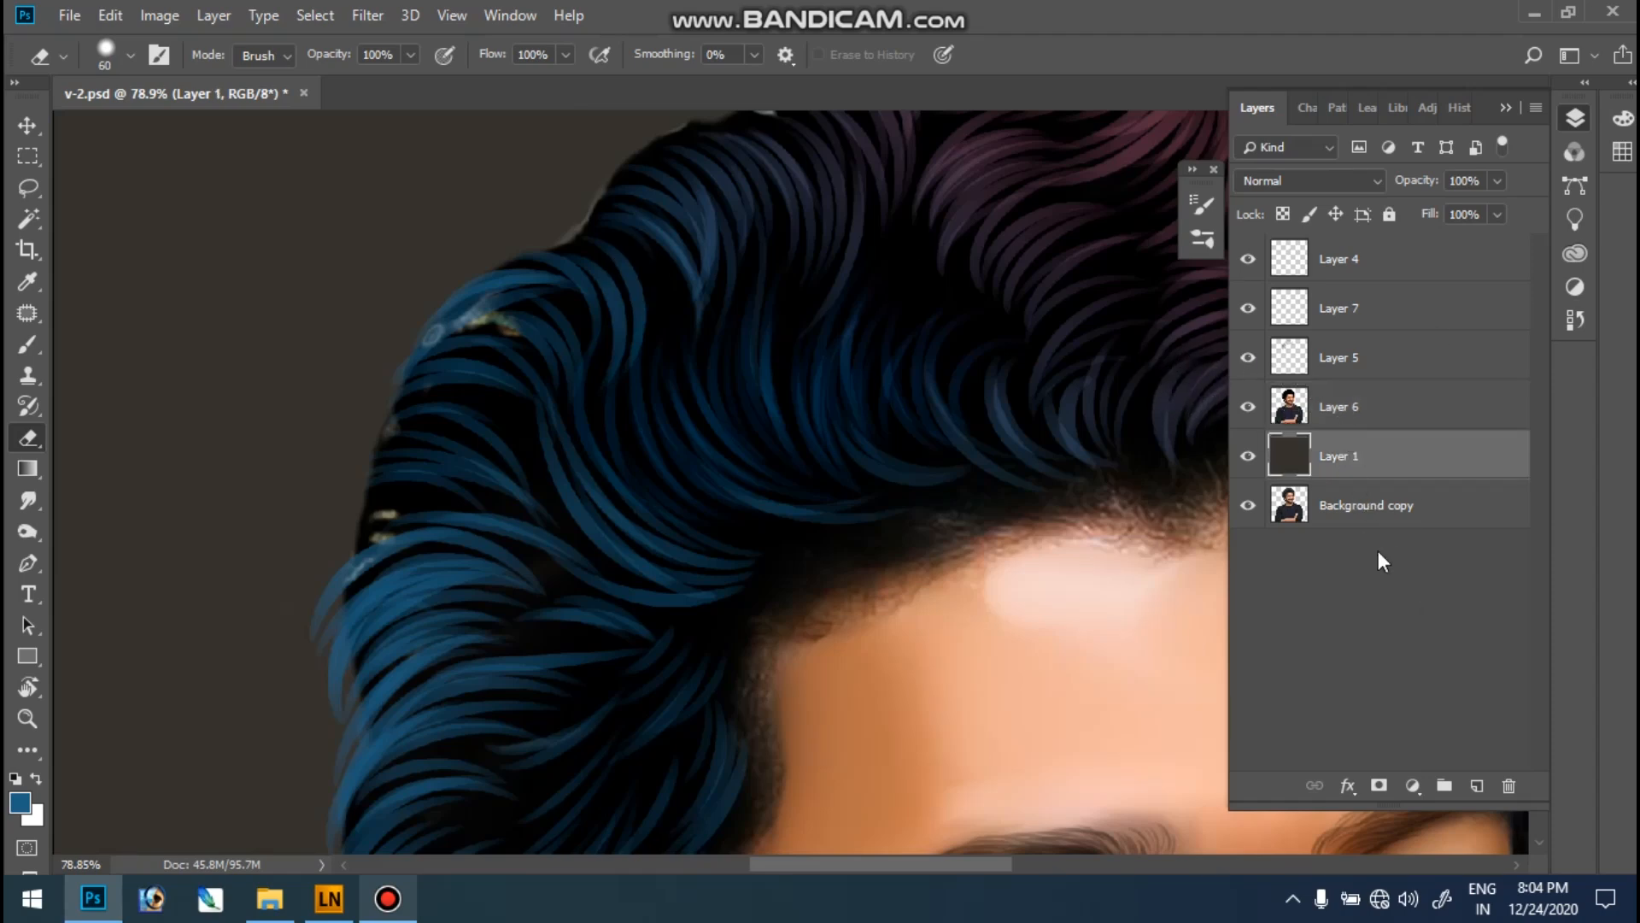
click(1467, 787)
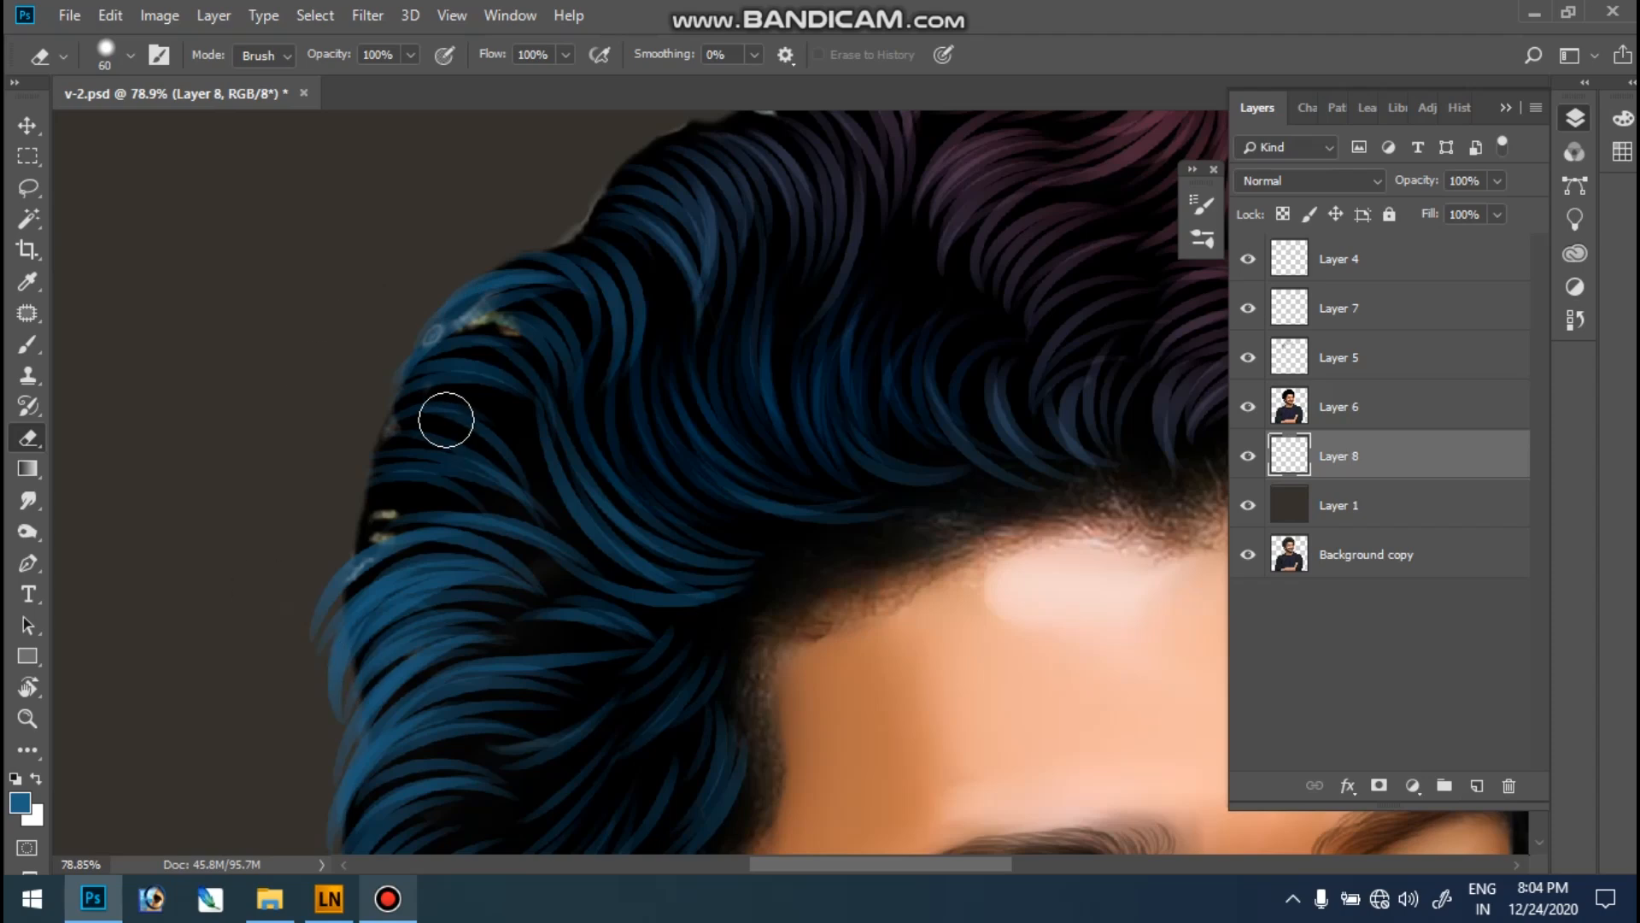
key(b)
key(d)
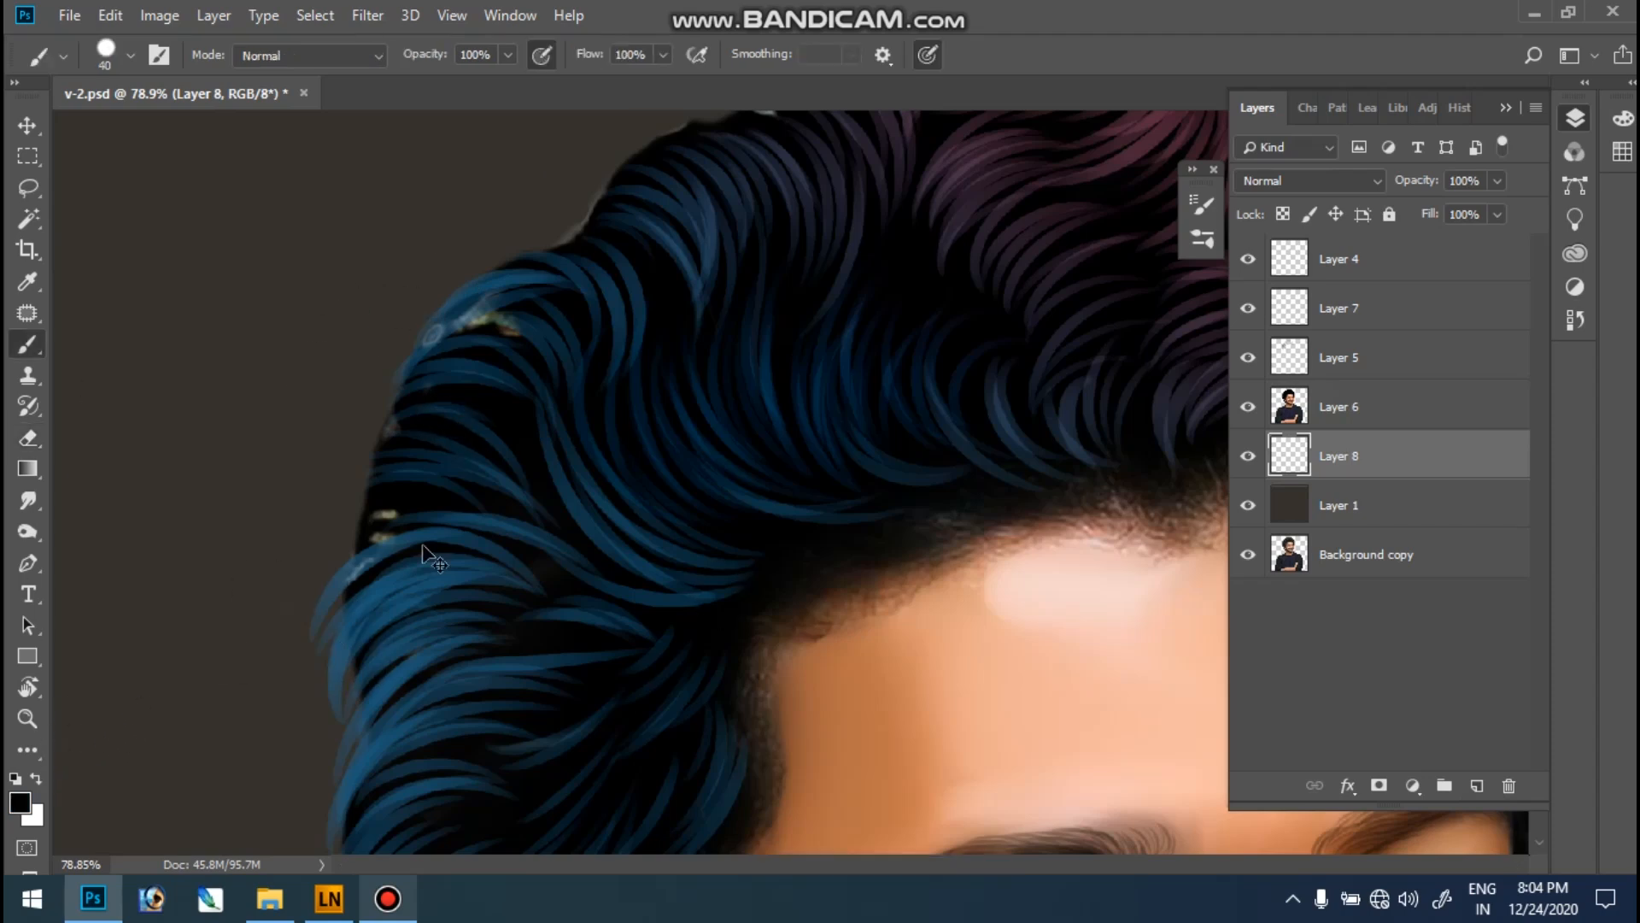
- Compare the painted hair outline with the original photo by showing only Background copy, at overview and closer zoom
key(ctrl+0)
drag(945, 127, 836, 402)
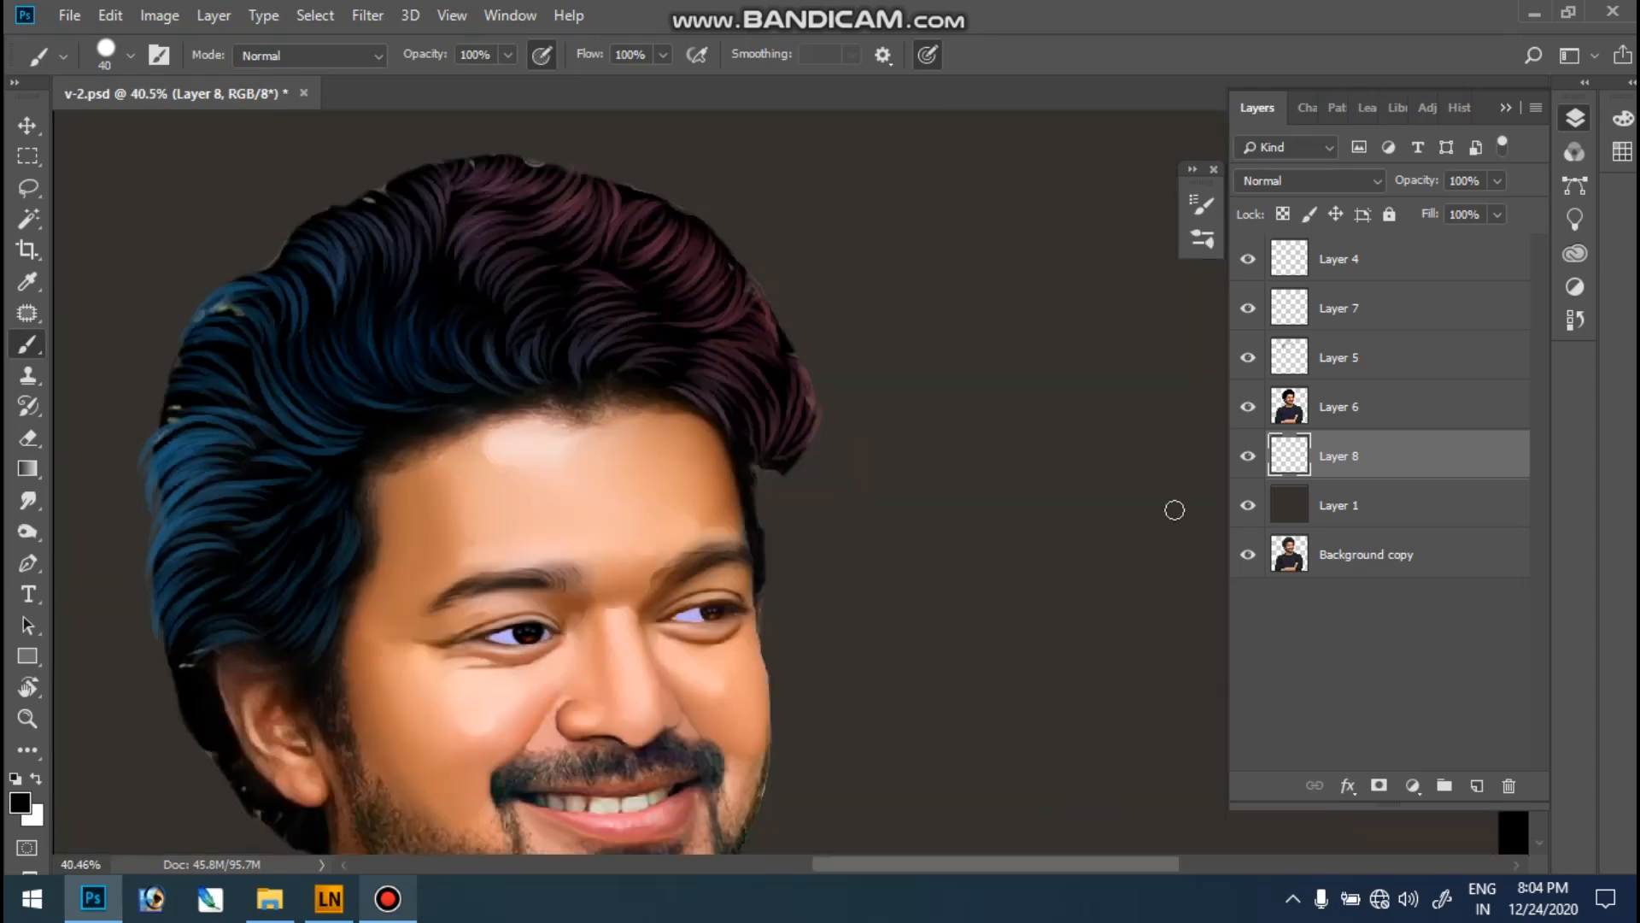
alt+click(1250, 552)
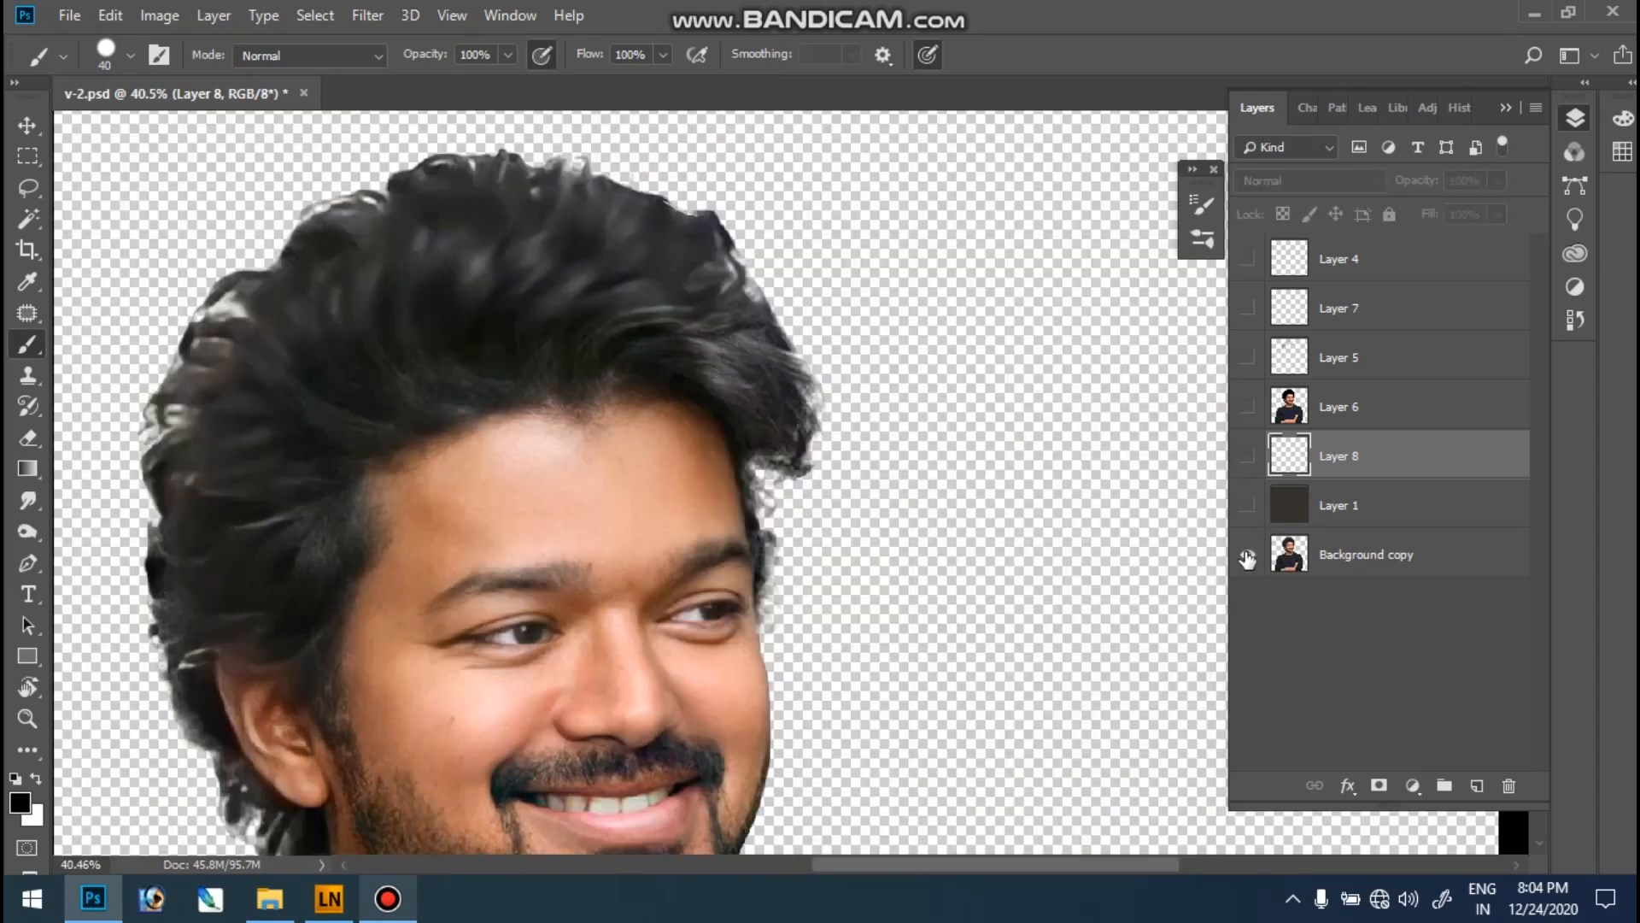
alt+click(1250, 553)
click(529, 164)
click(667, 209)
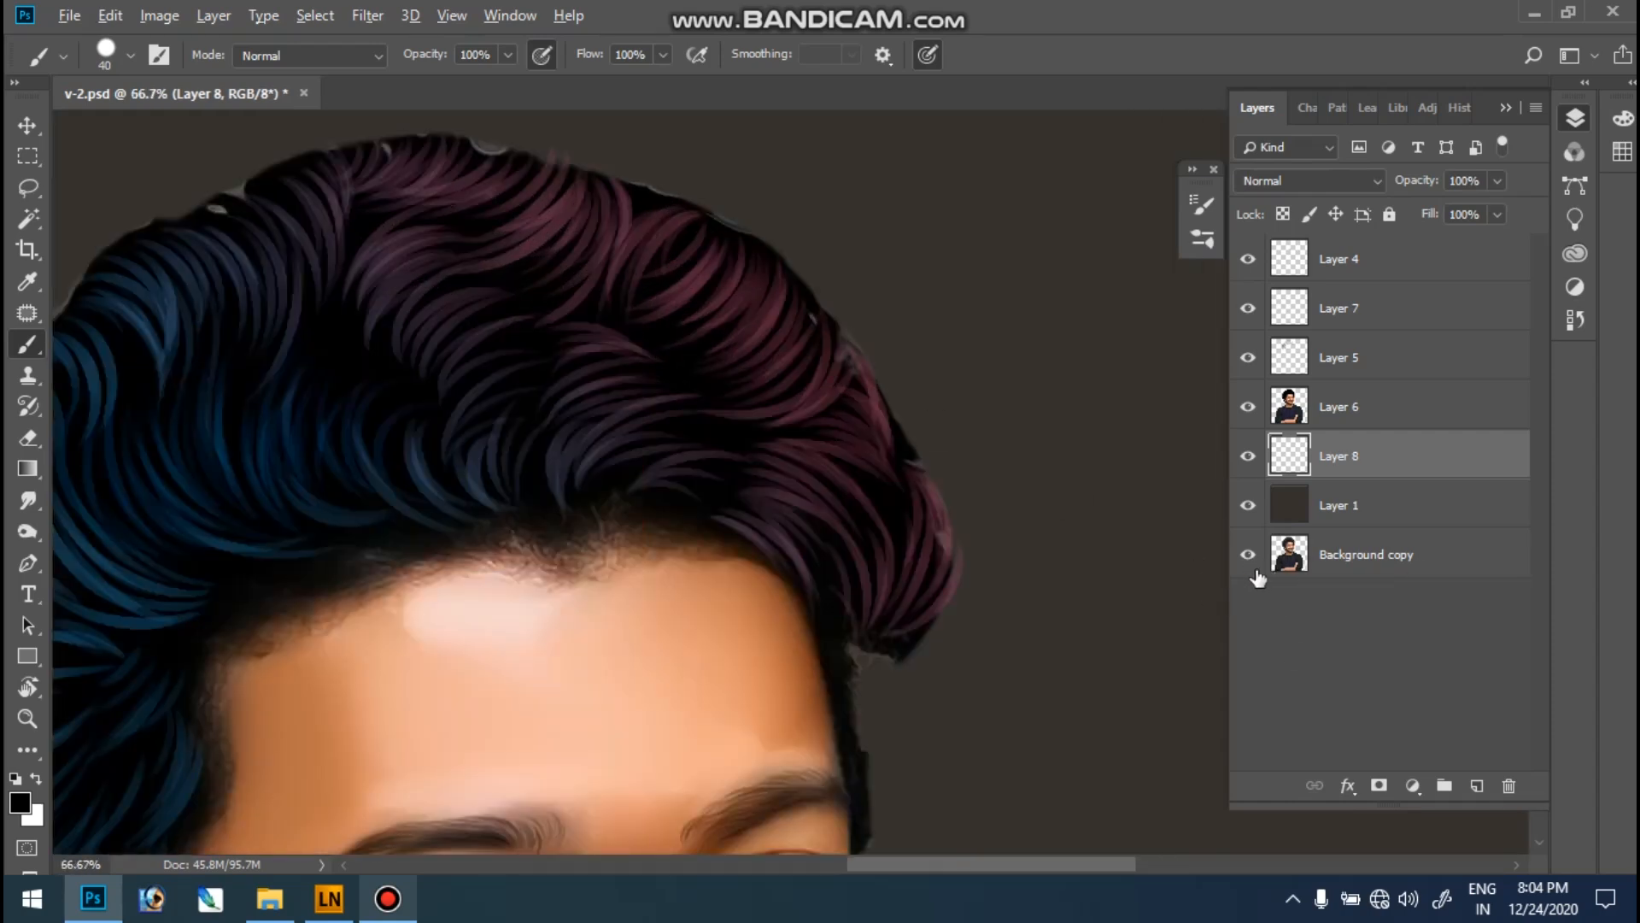
alt+click(1247, 564)
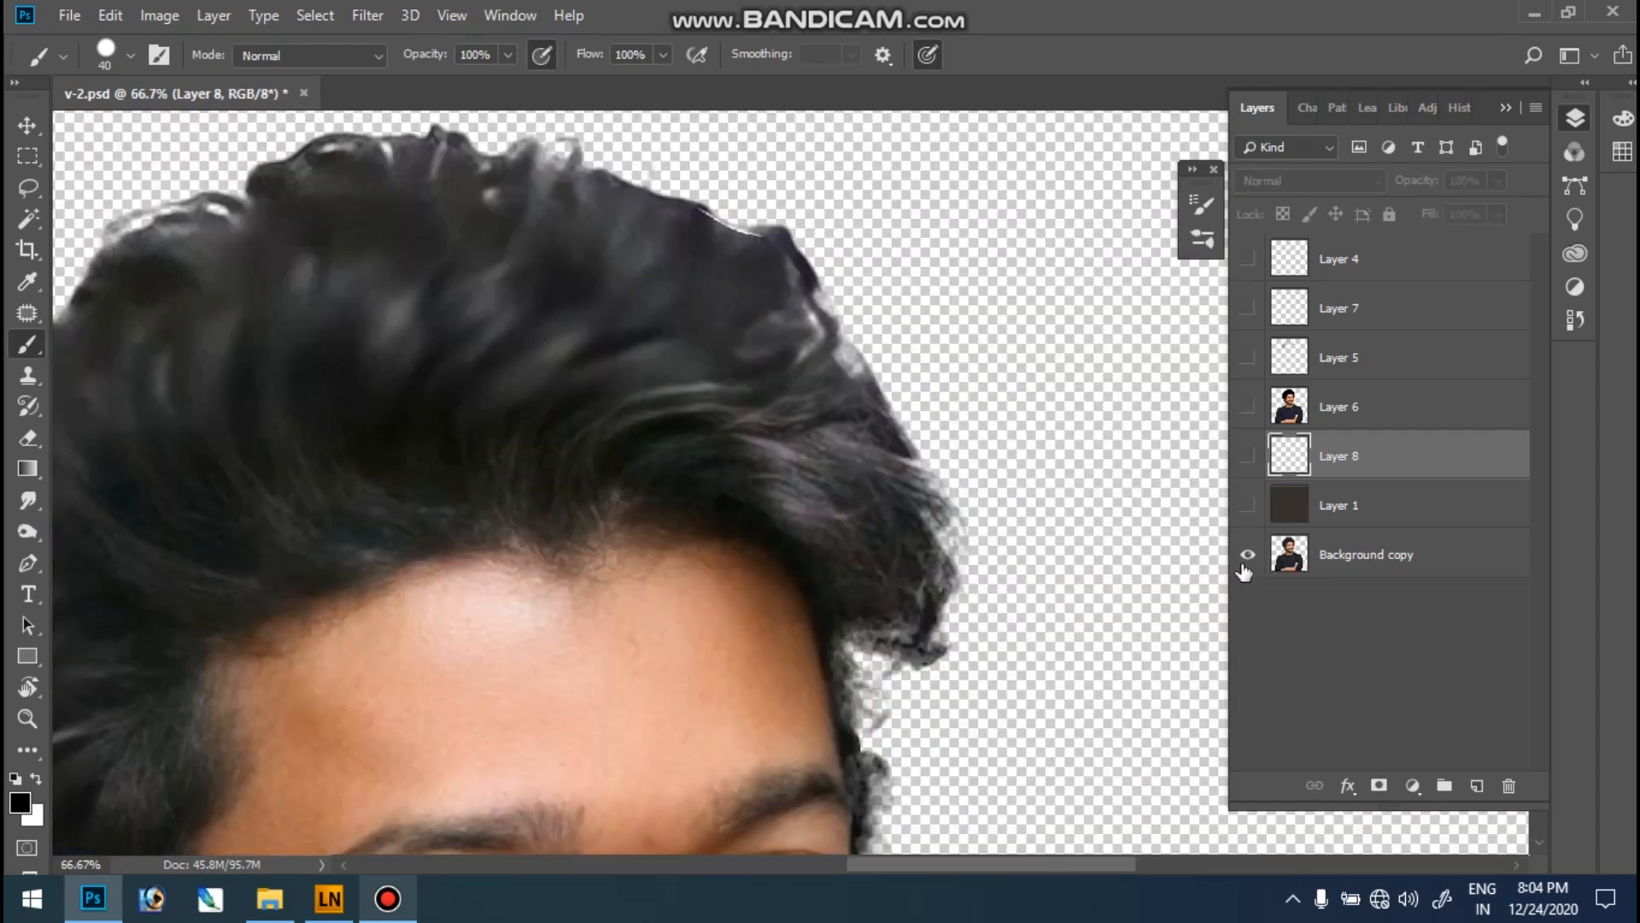
alt+click(1246, 564)
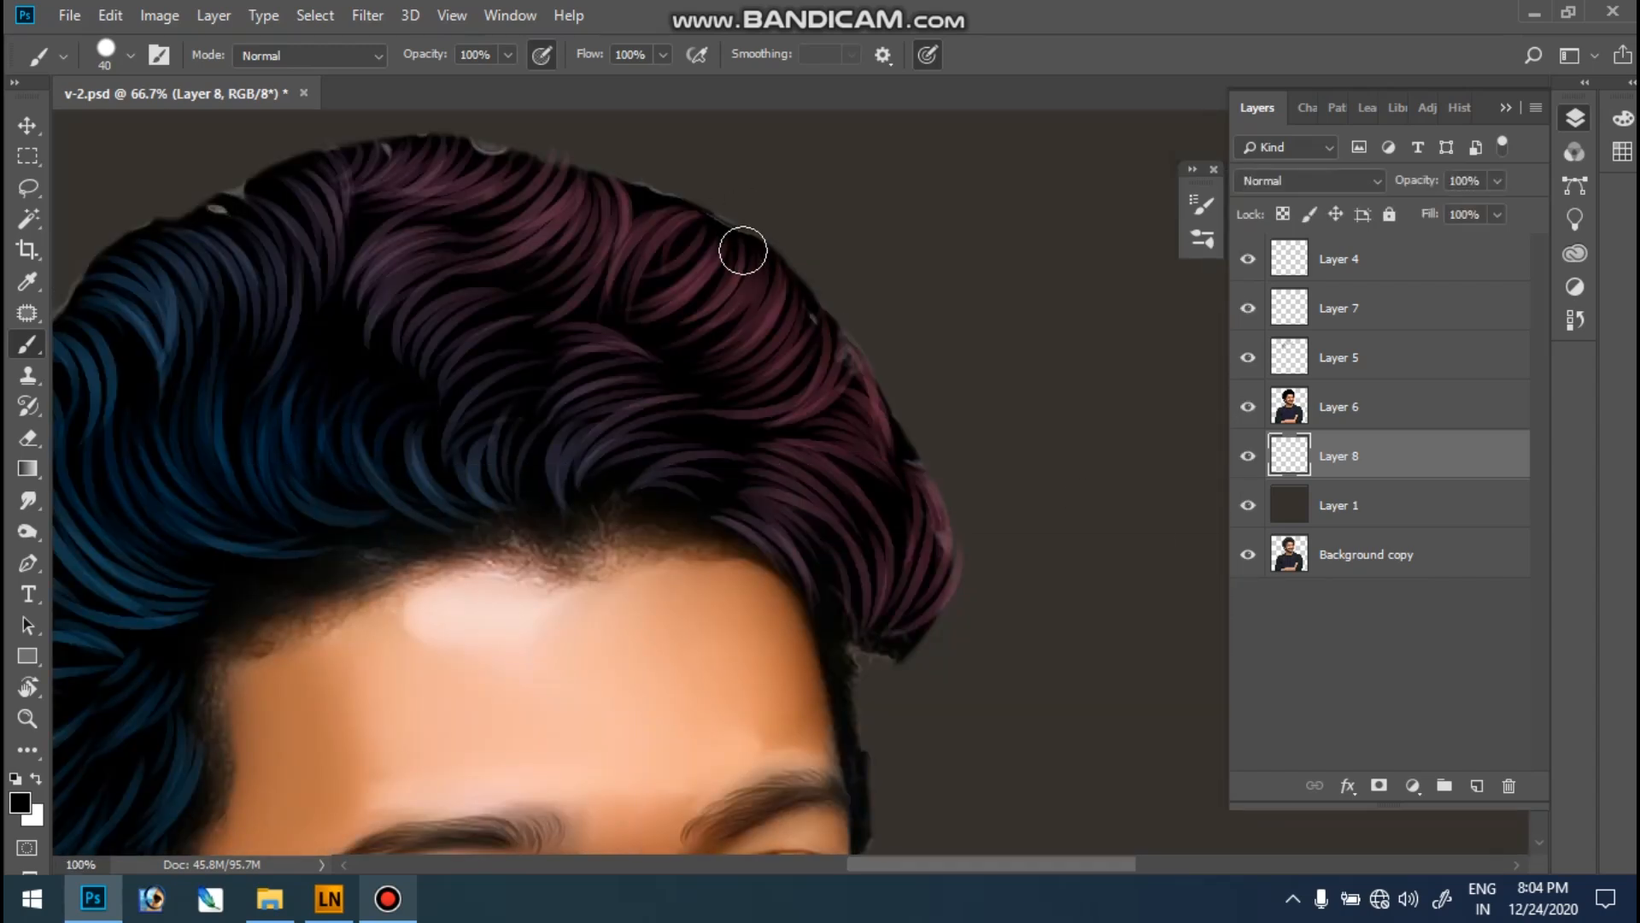
- Reduce the brush to 20 px and turn on stroke smoothing in Lazy Nezumi Pro with the "smoothing - massive" preset
click(744, 251)
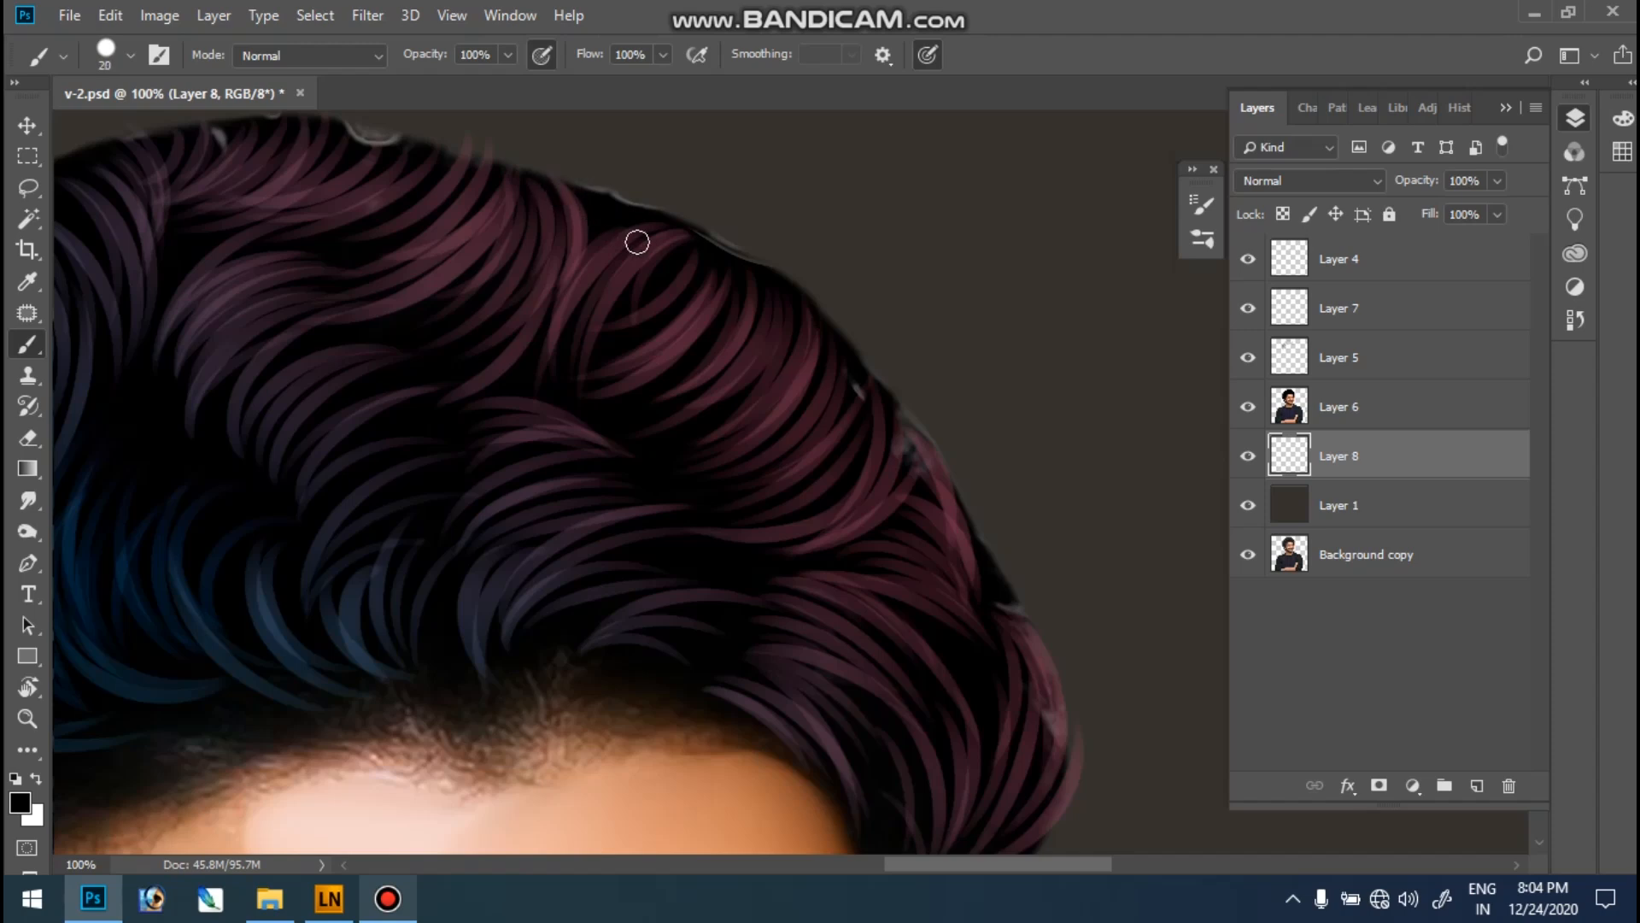
drag(606, 329, 573, 366)
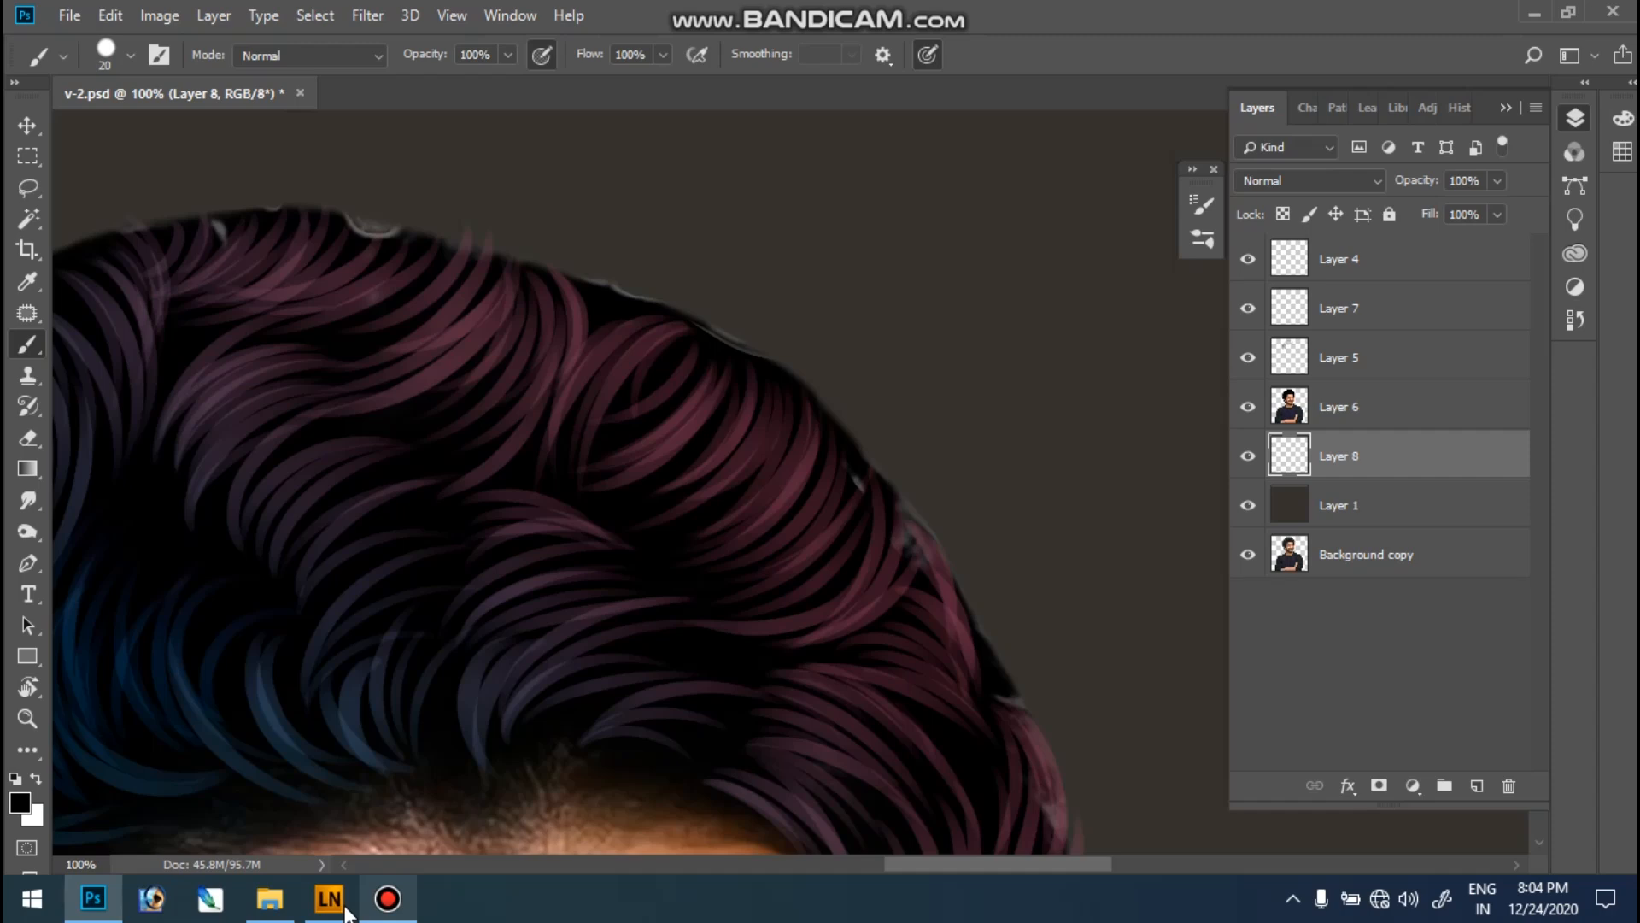
click(1028, 135)
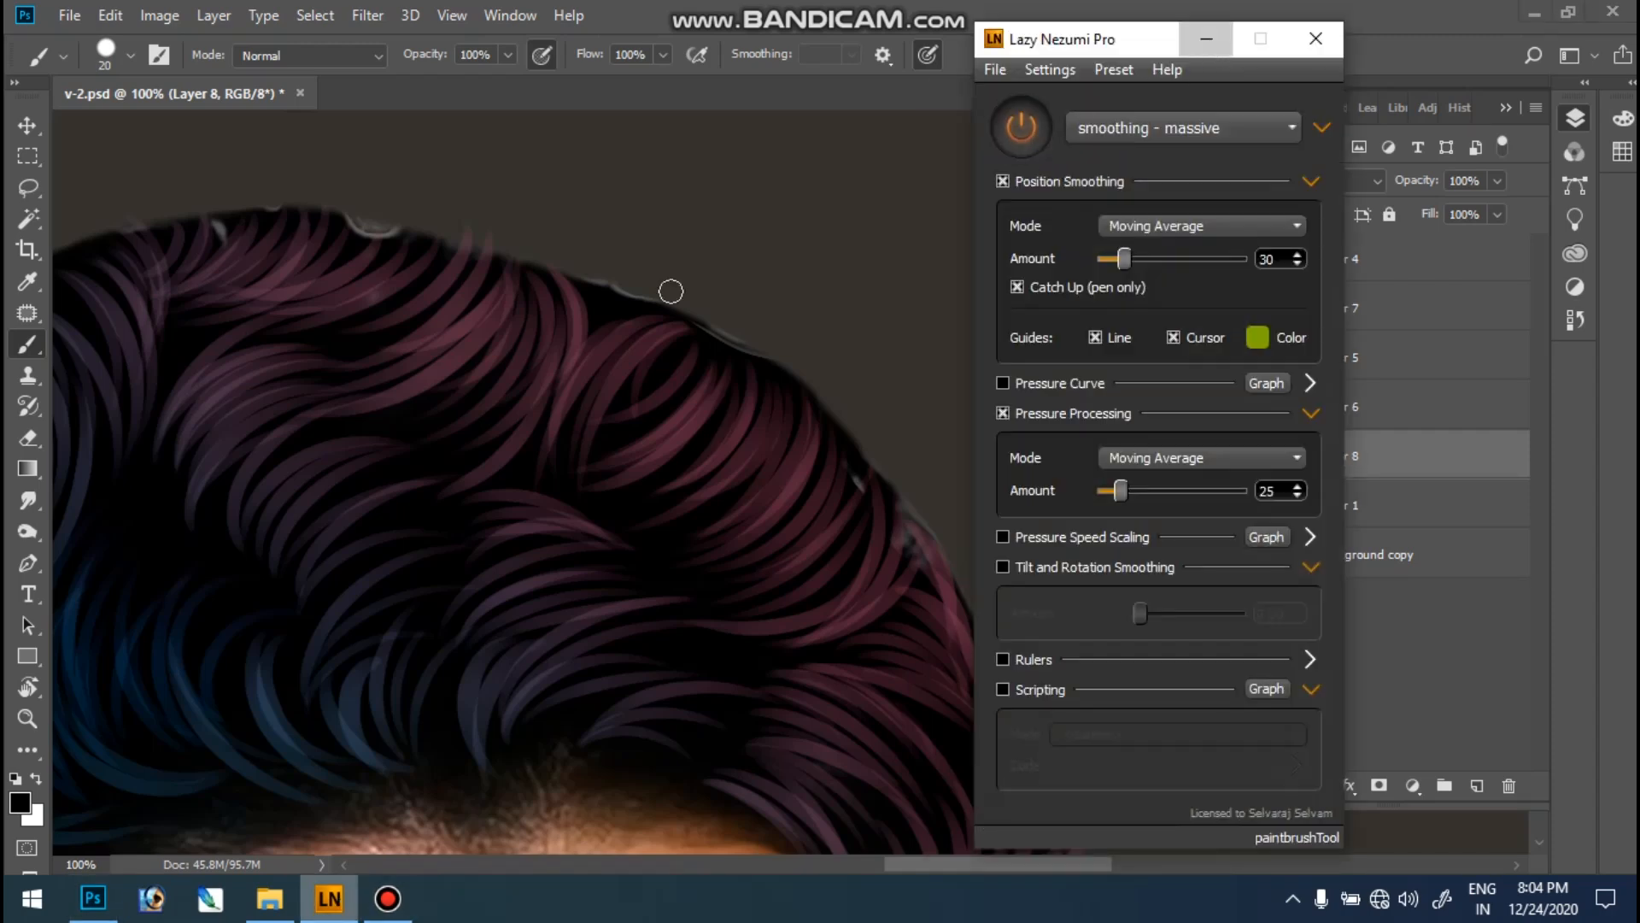
click(333, 897)
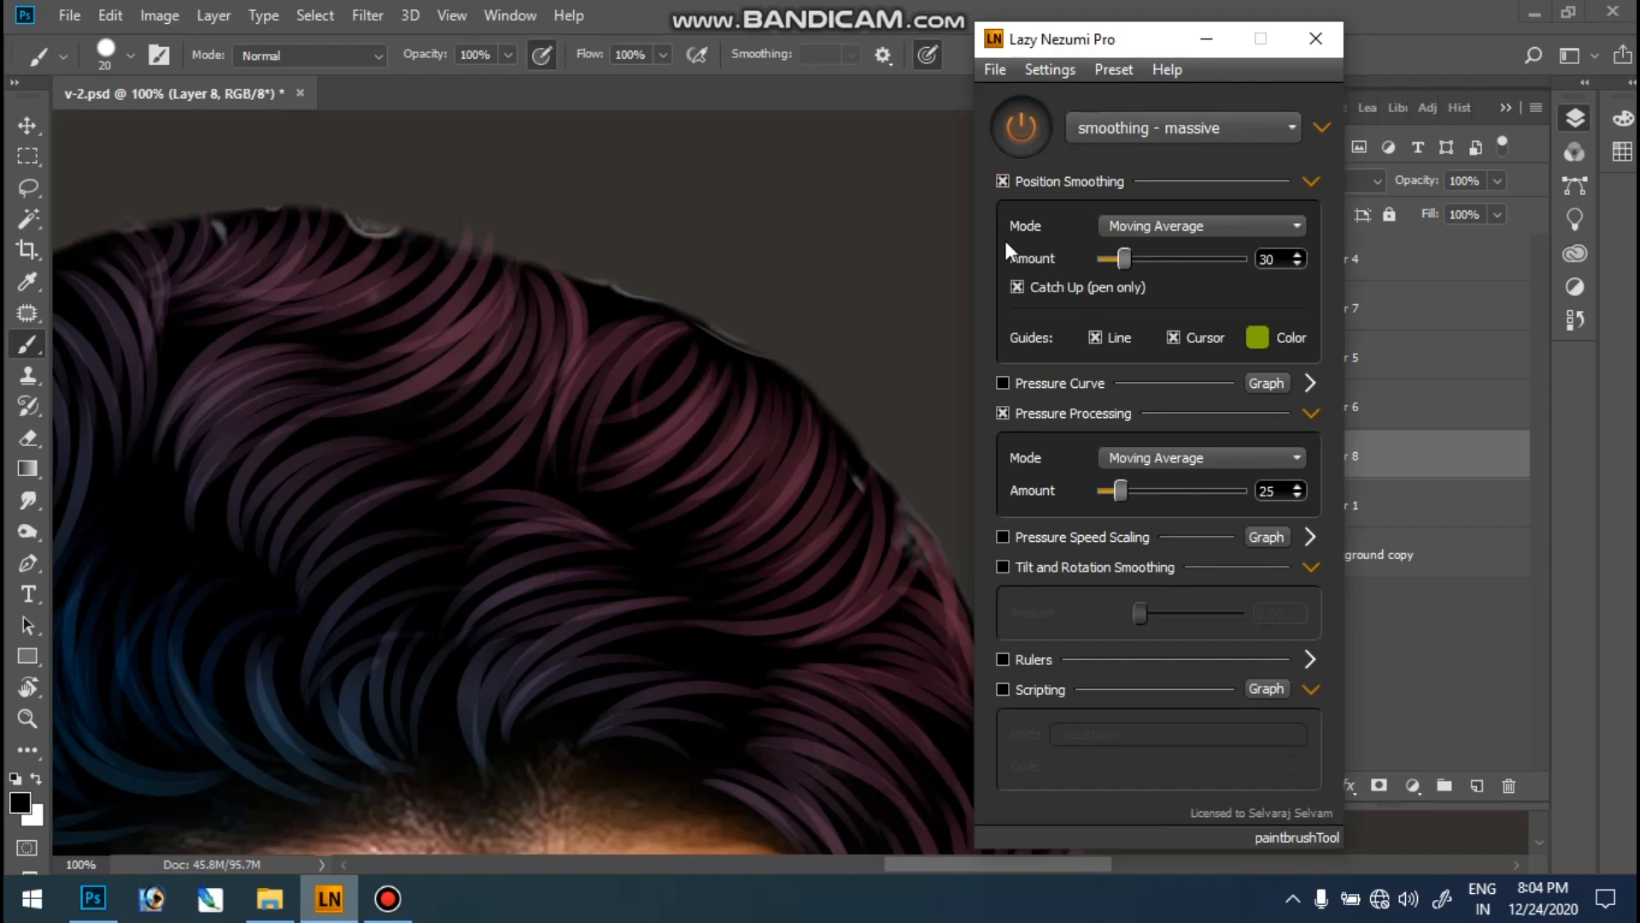
click(726, 318)
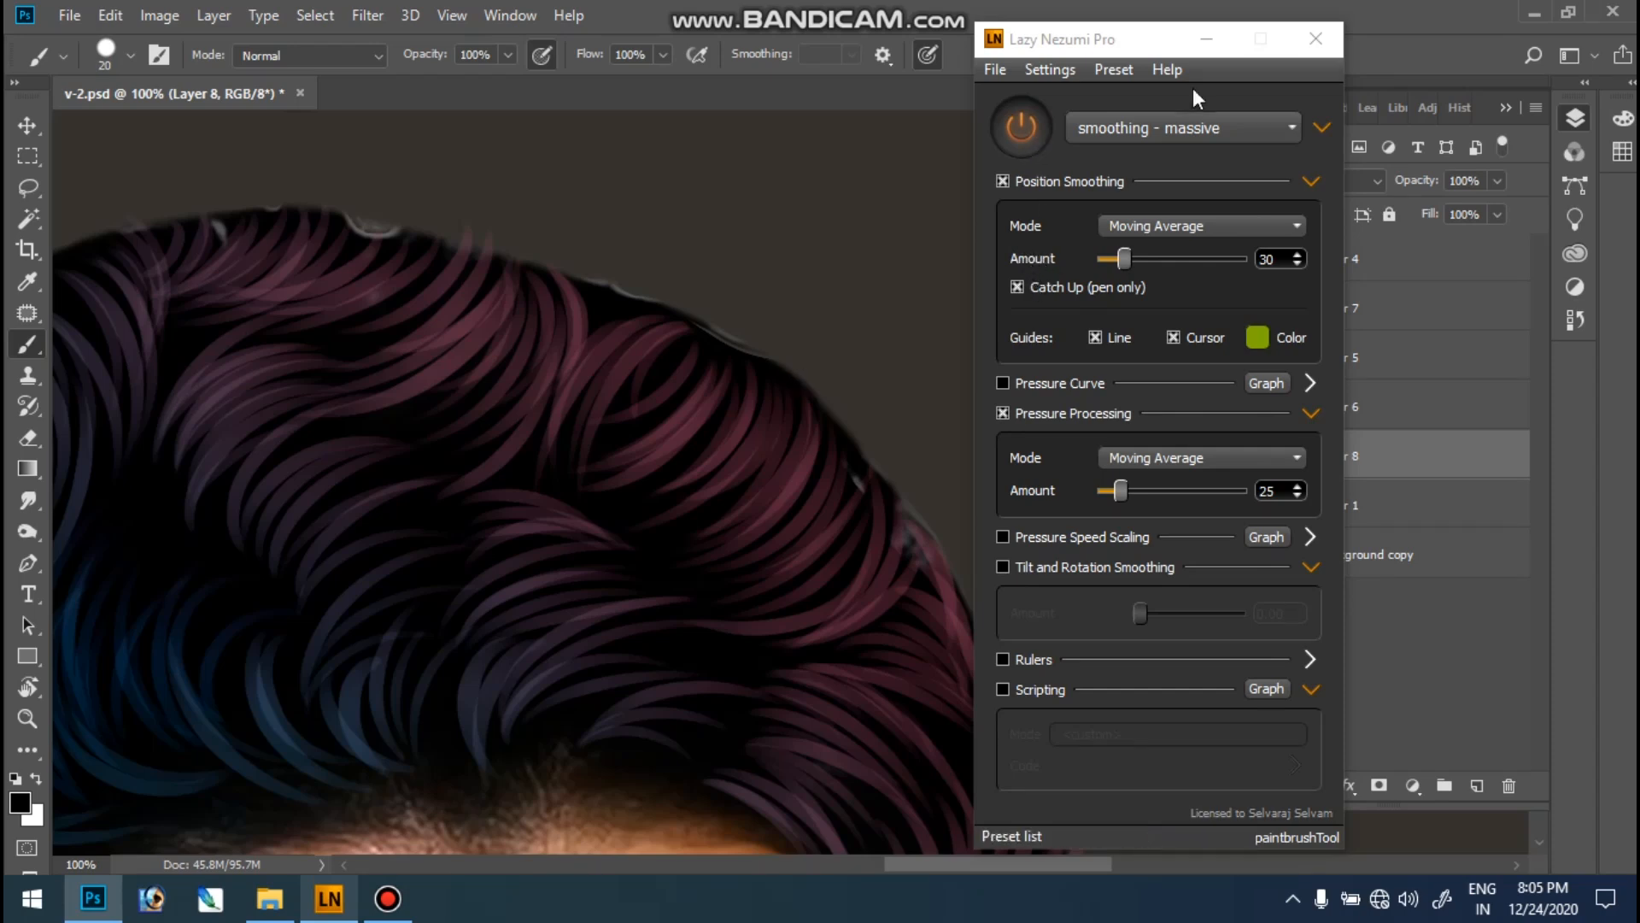
click(1202, 40)
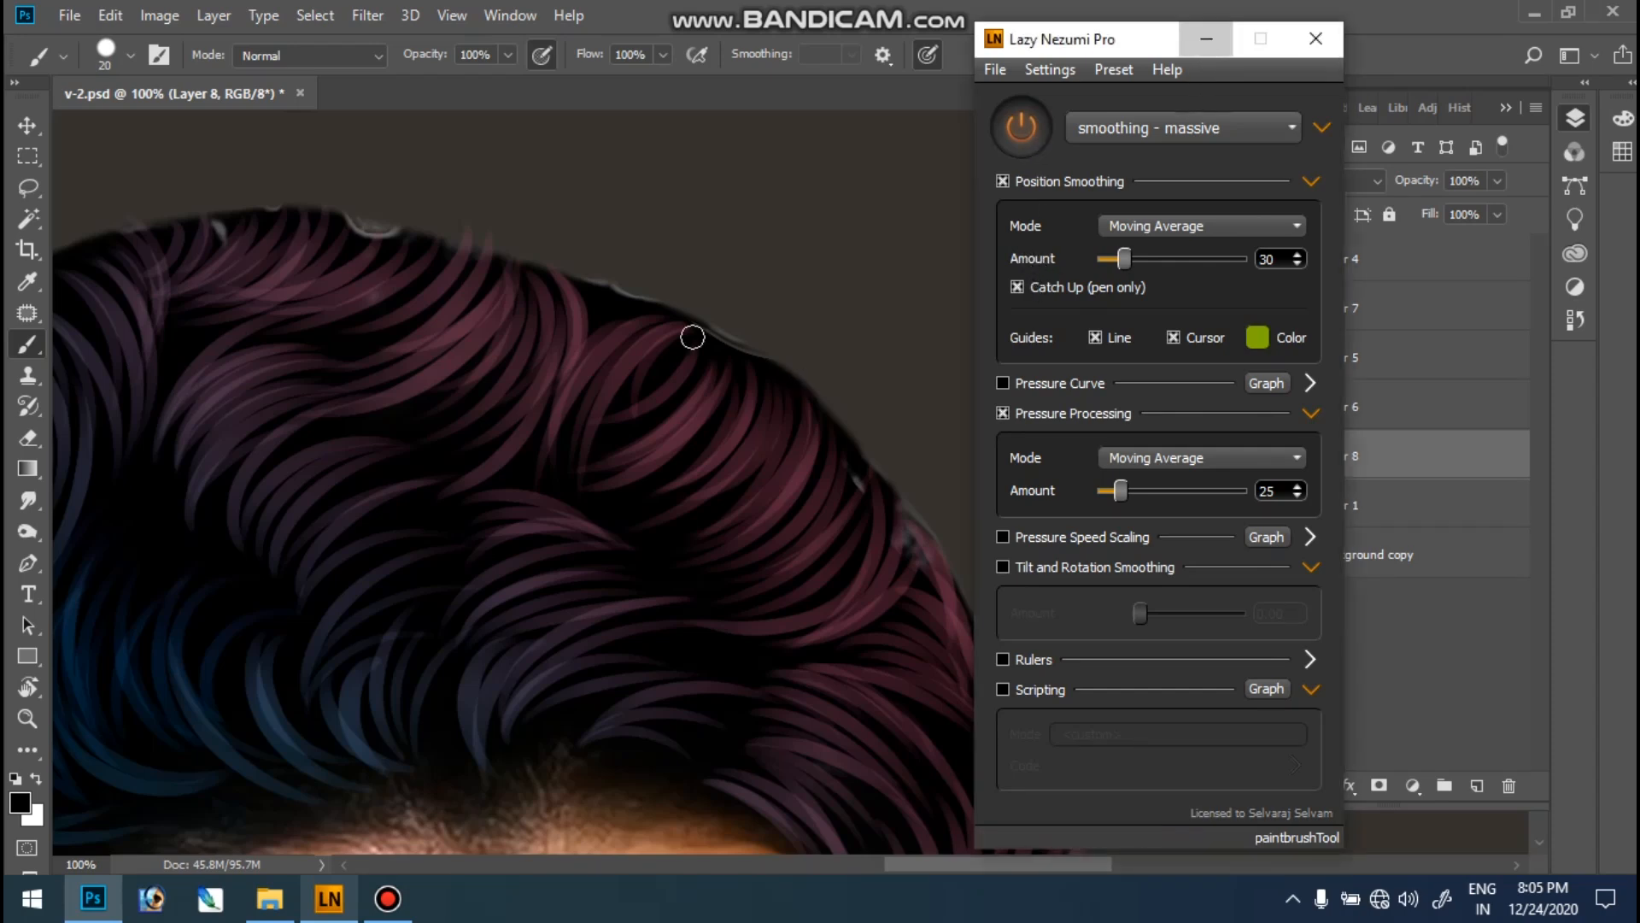
- Try a black 20 px strand arching outside the pinkish-red hair edge on Layer 8, and undo it
mouse_move(629, 292)
mouse_down()
mouse_move(743, 305)
mouse_move(774, 327)
mouse_up()
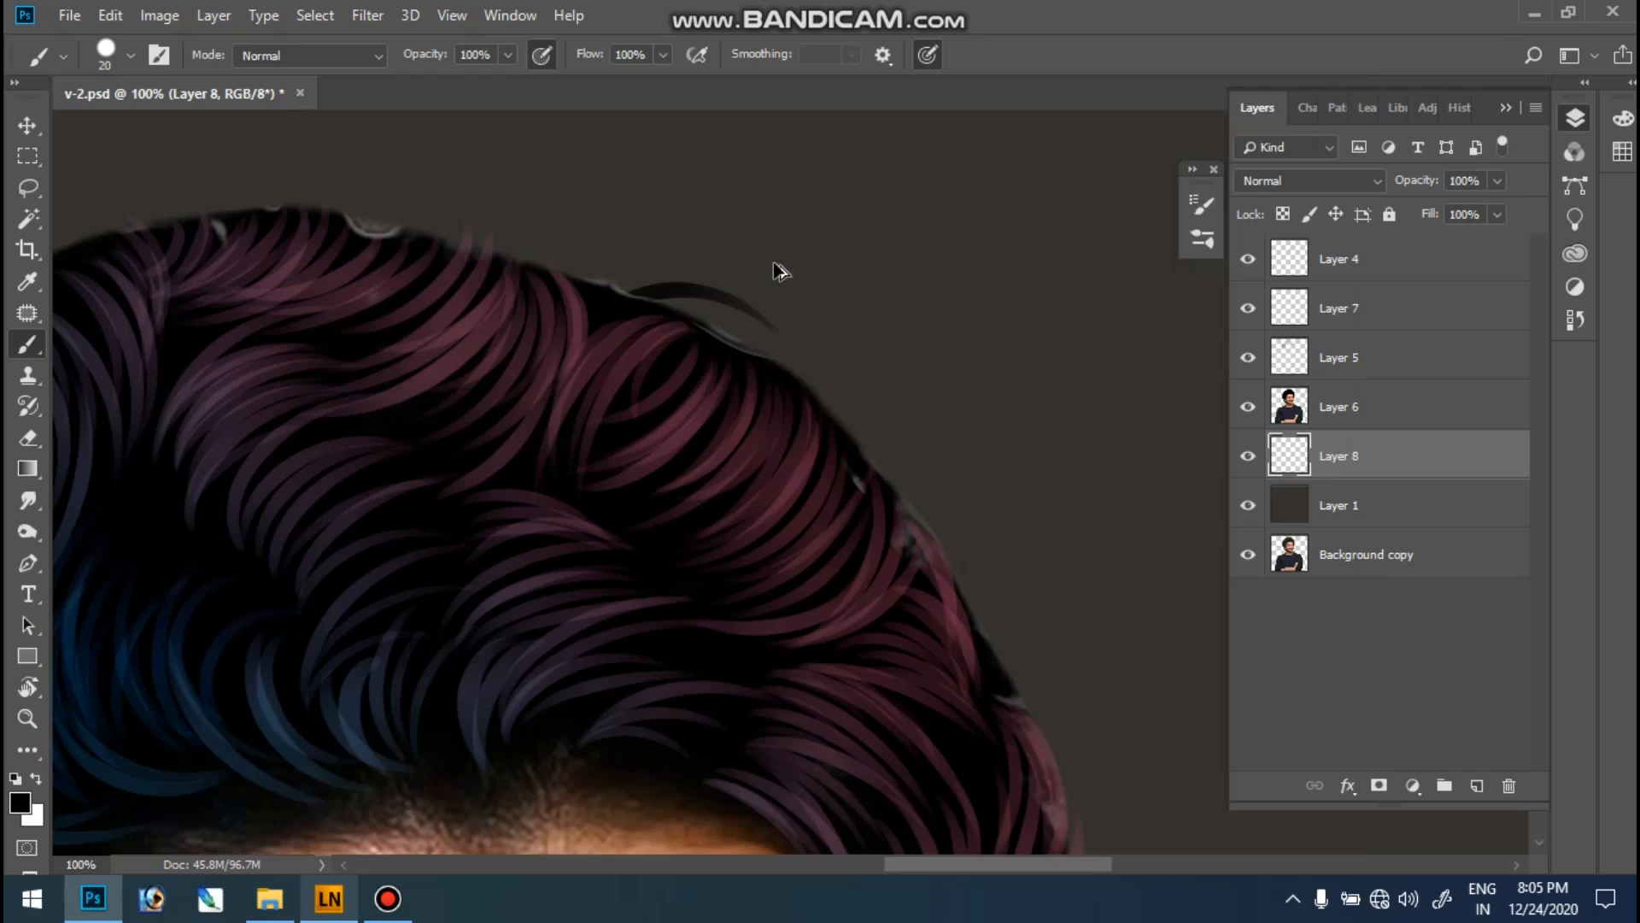
key(ctrl+z)
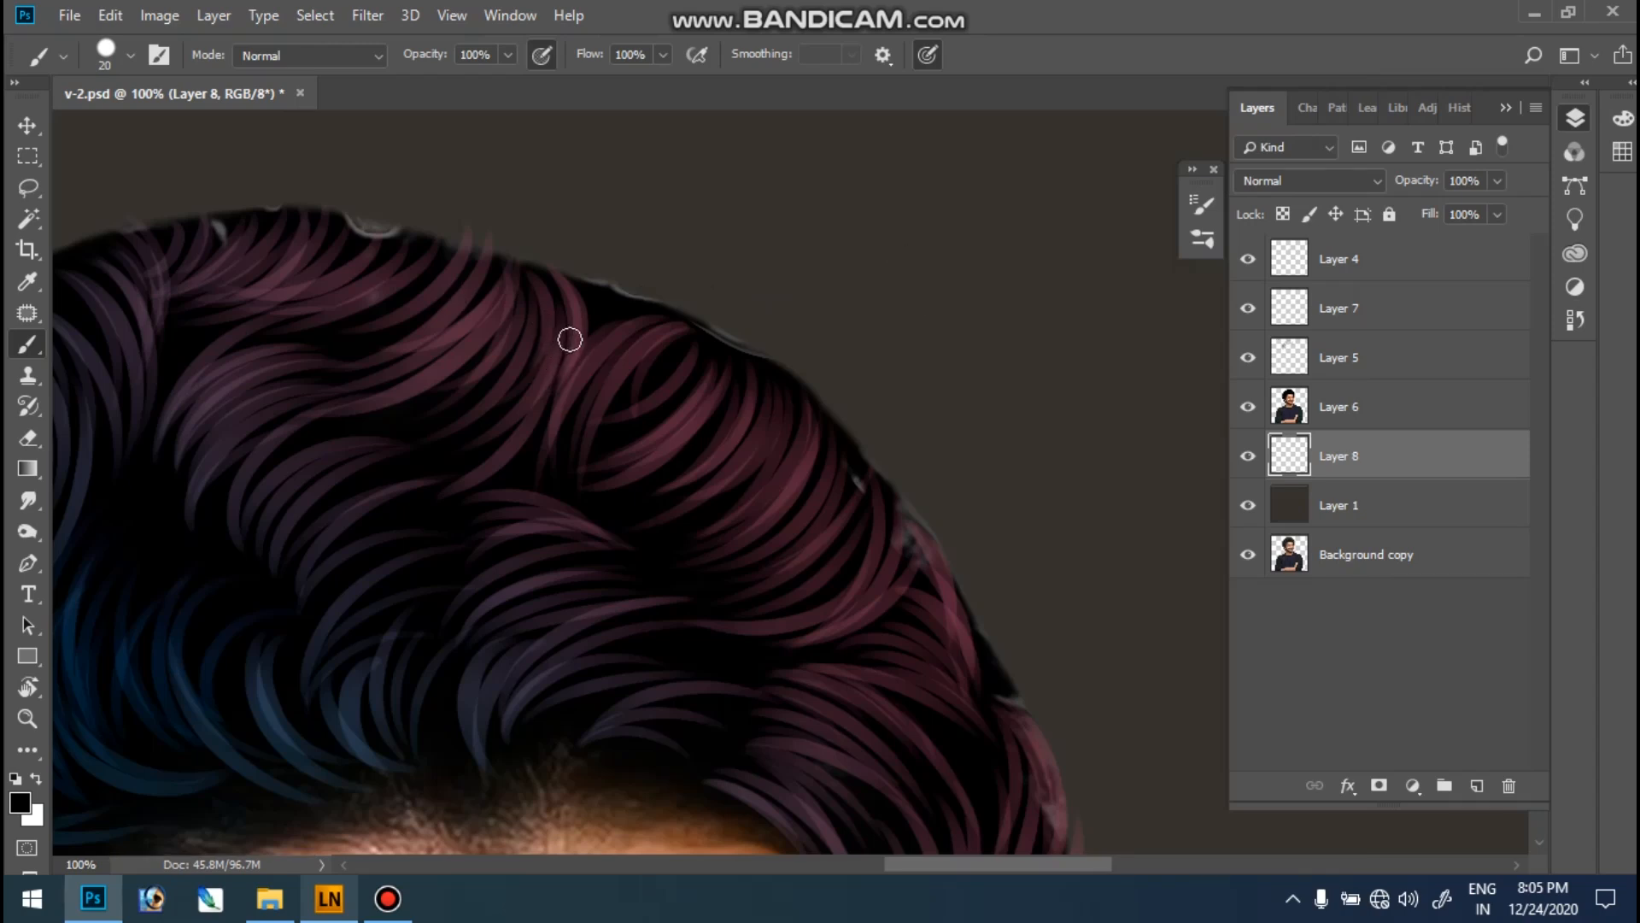
- Paint black strands along the top edge of the pinkish-red hair on Layer 8, reducing the brush to 10 px, and undo the last strand
drag(571, 277, 335, 211)
drag(504, 271, 344, 216)
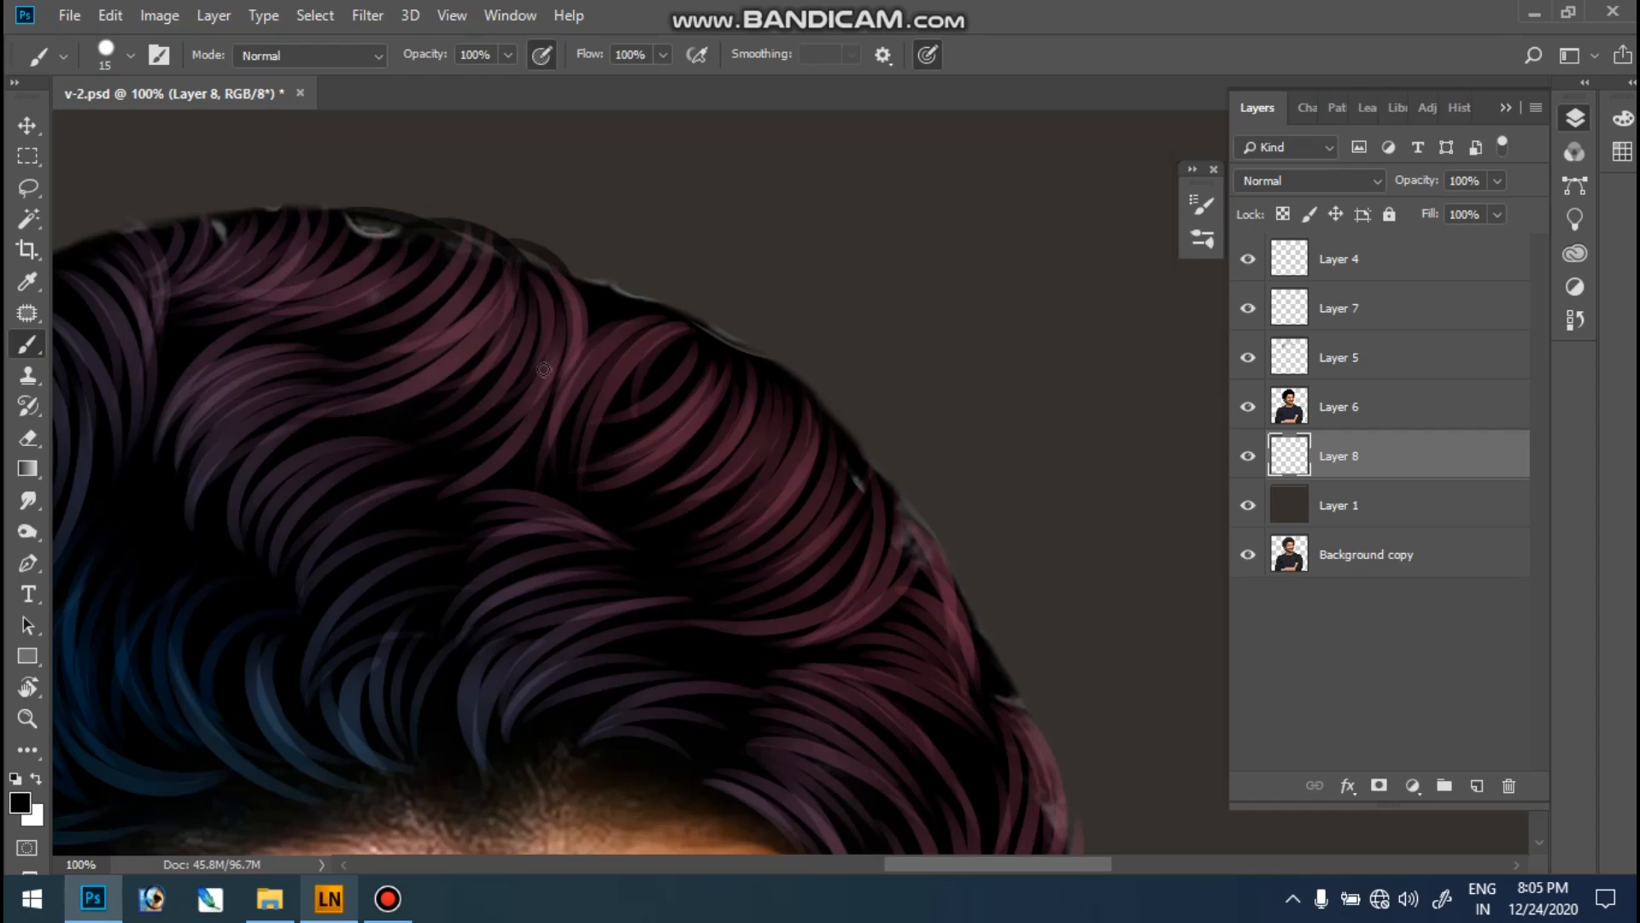
drag(537, 276, 436, 227)
mouse_move(547, 286)
mouse_down()
mouse_move(348, 207)
mouse_move(422, 247)
mouse_up()
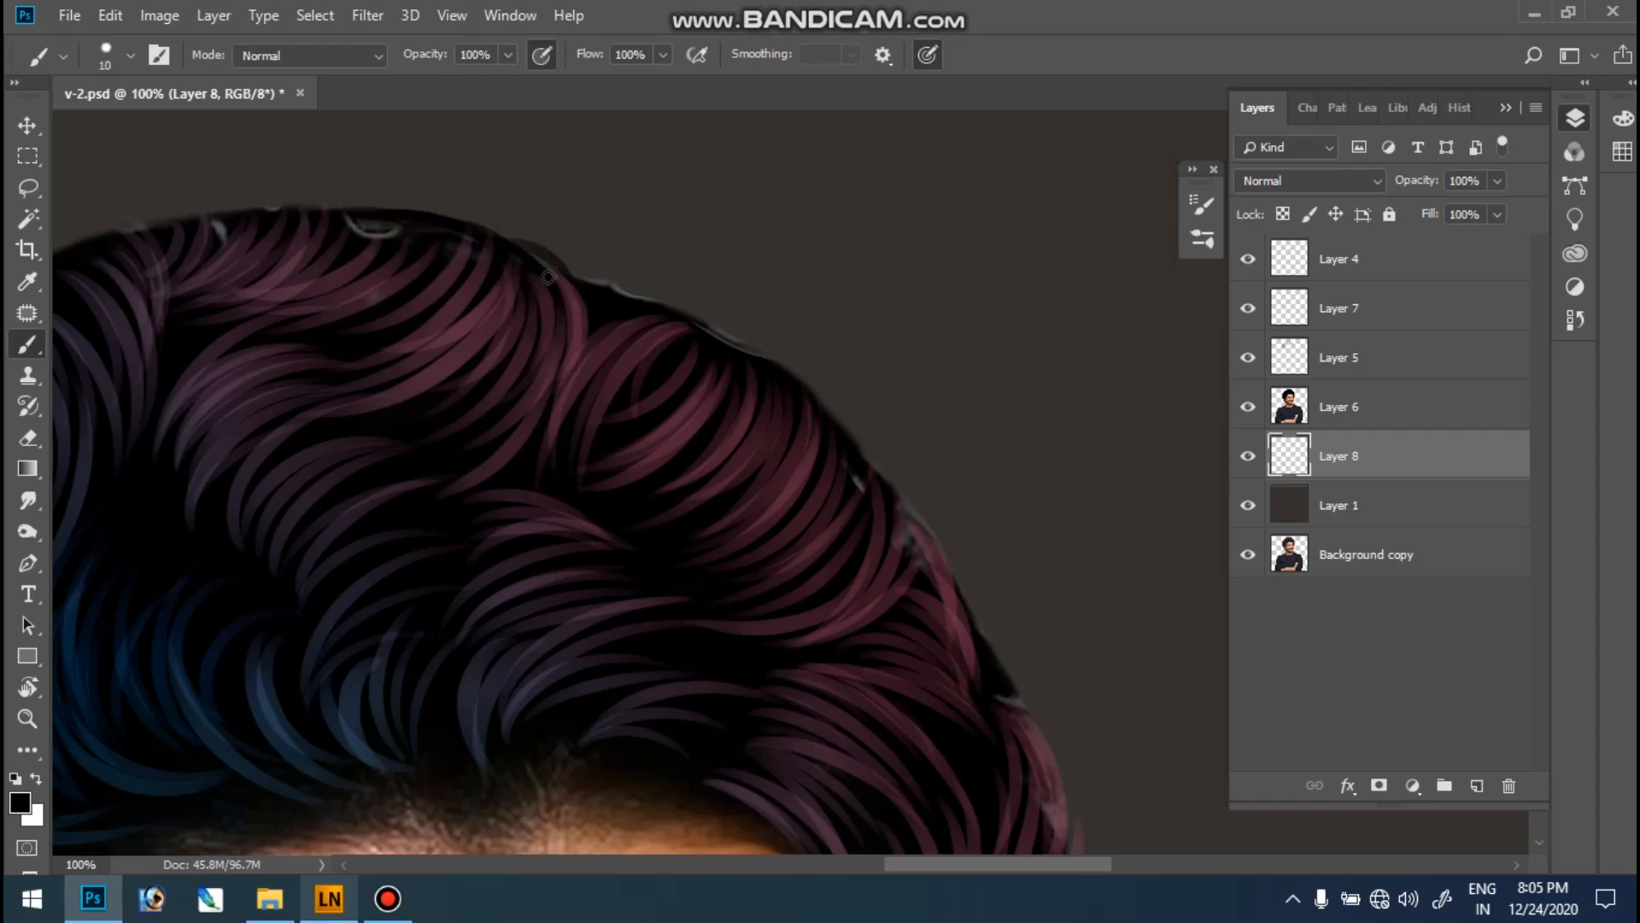
key(ctrl+z)
- Paint thin overlapping black 10 px strands arching just outside the upper outline of the pinkish-red hair, undoing the strand that misses
mouse_move(631, 301)
mouse_down()
mouse_move(495, 237)
mouse_move(563, 258)
mouse_up()
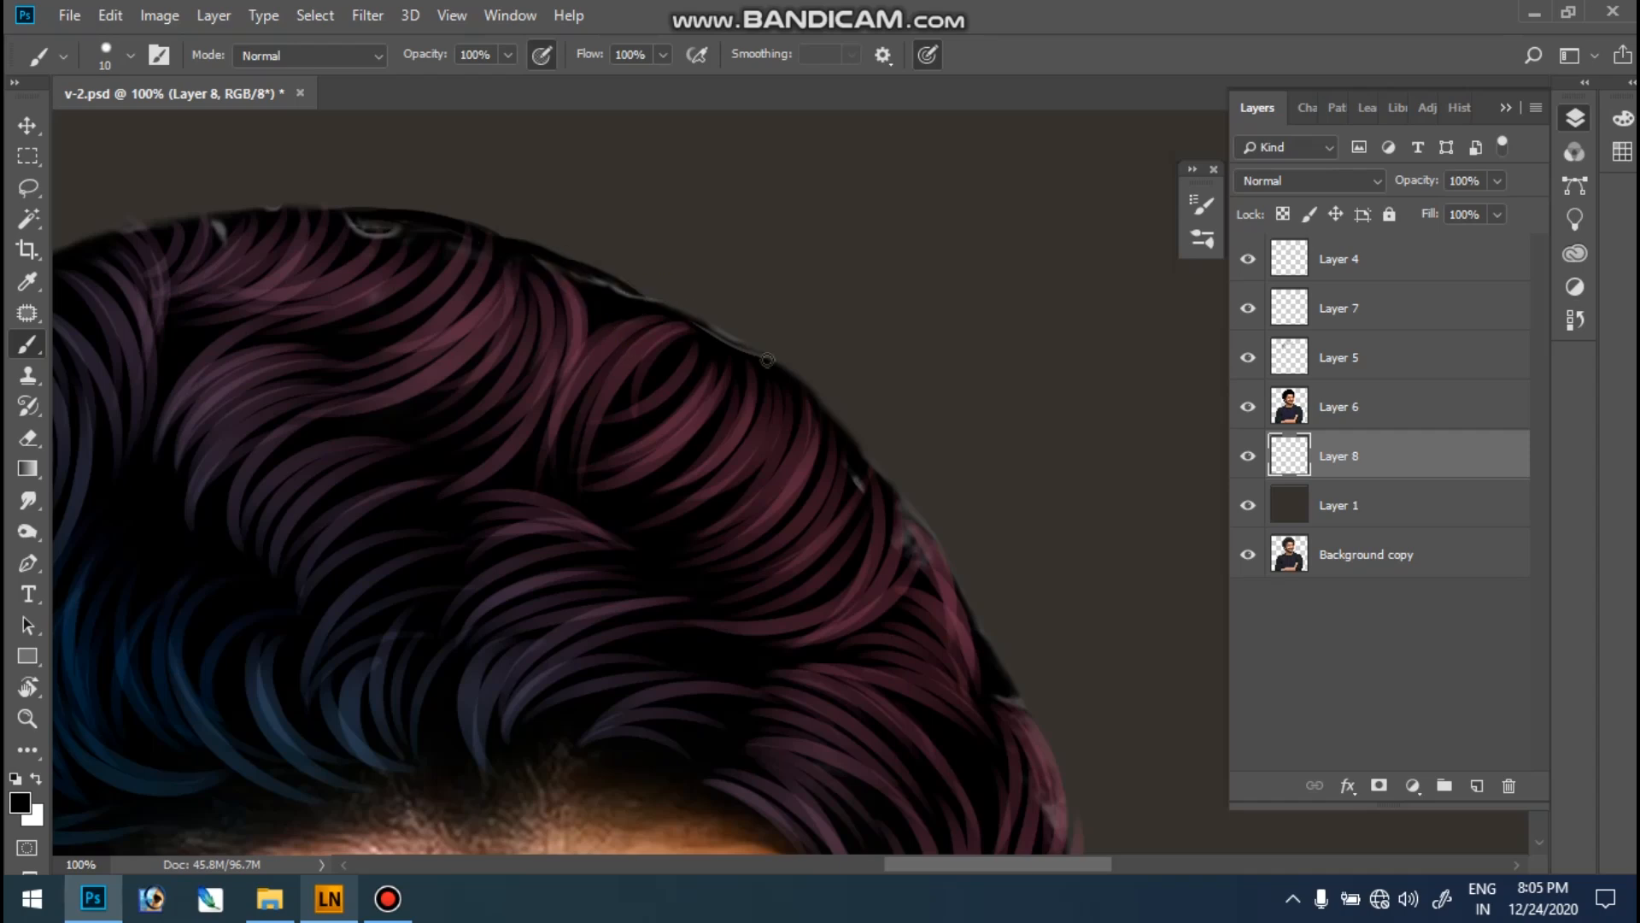
drag(739, 340, 603, 271)
mouse_move(698, 369)
mouse_down()
mouse_move(648, 228)
mouse_move(576, 250)
mouse_up()
key(ctrl+z)
drag(692, 412, 528, 304)
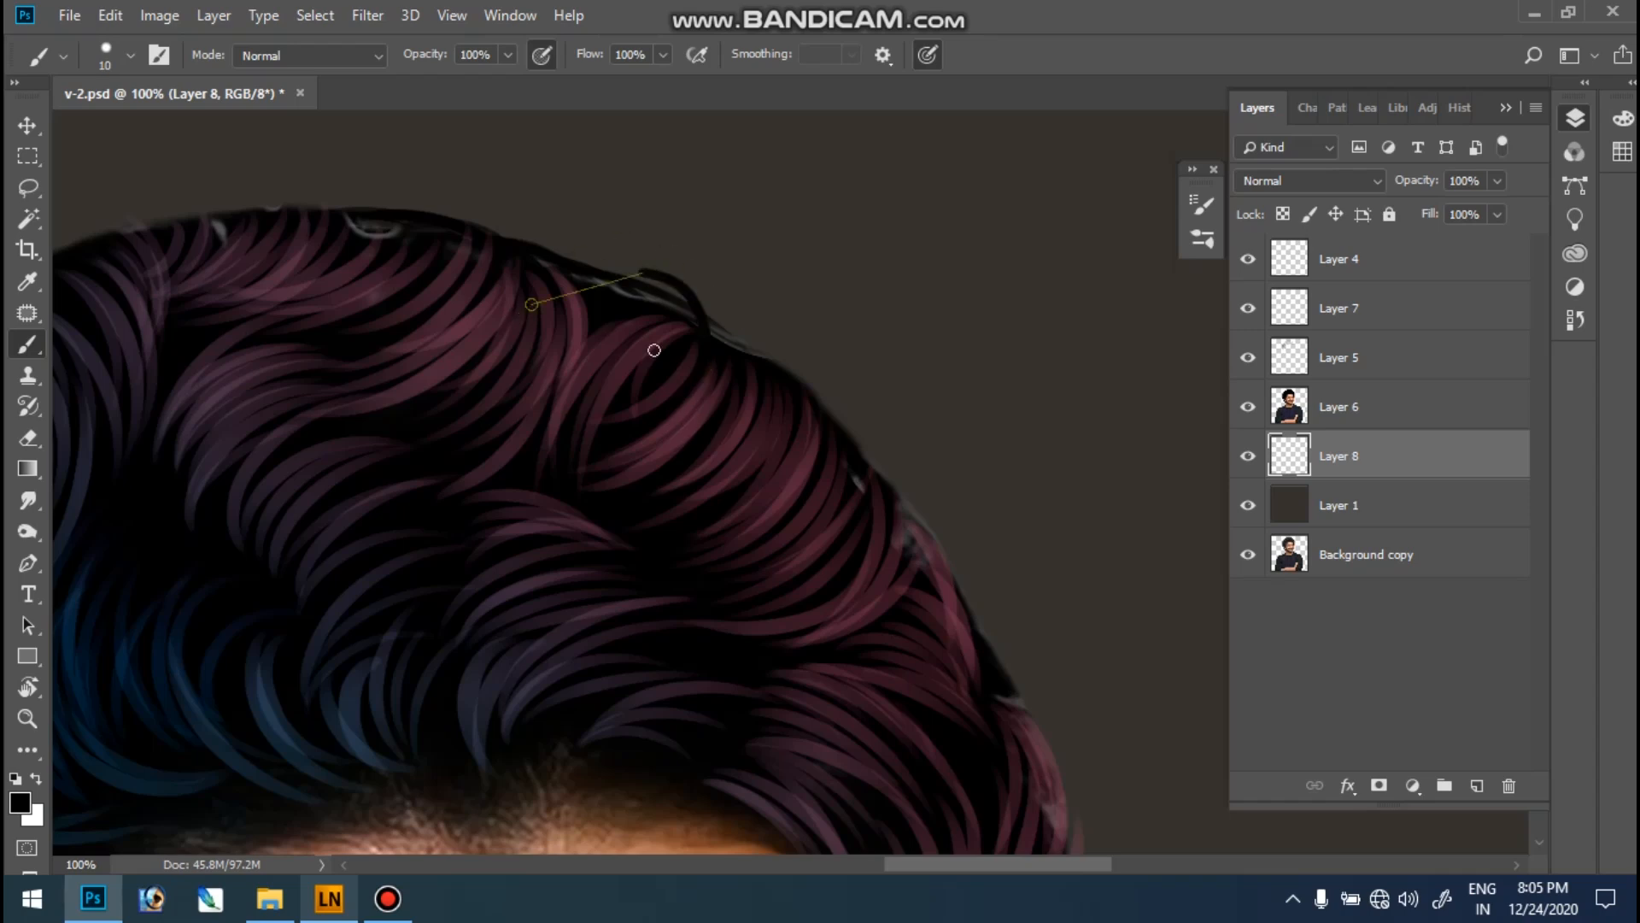
drag(659, 340, 369, 205)
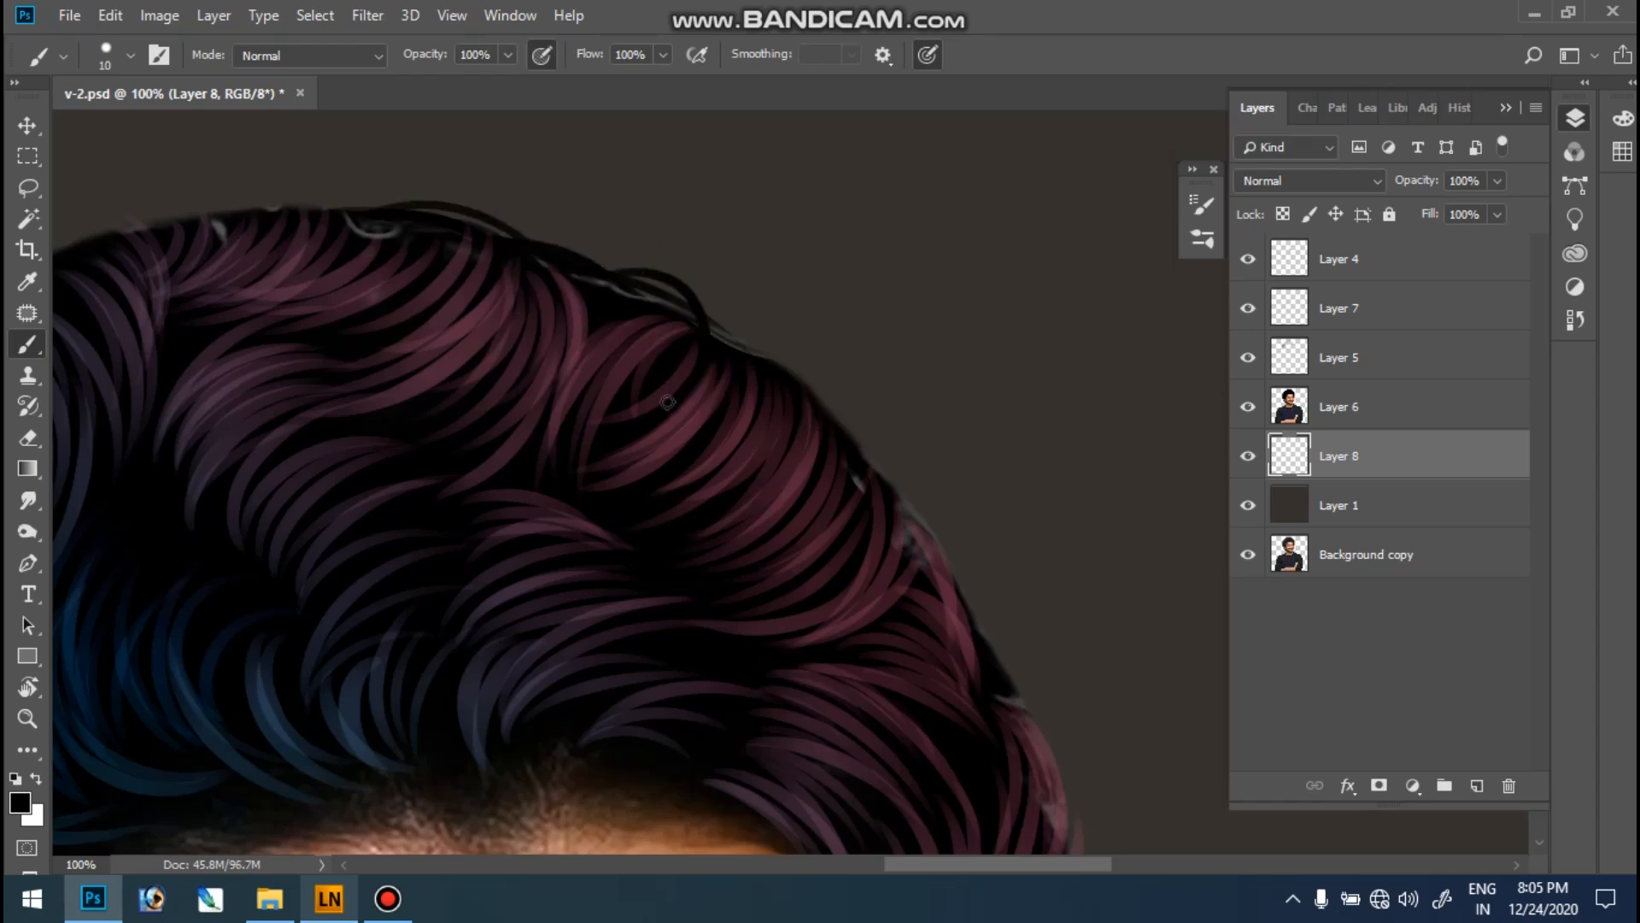
- Add black 10 px strands following the outer curve of the pinkish-red hair from its upper slope down toward the front tuft
drag(821, 393, 730, 333)
drag(863, 462, 728, 330)
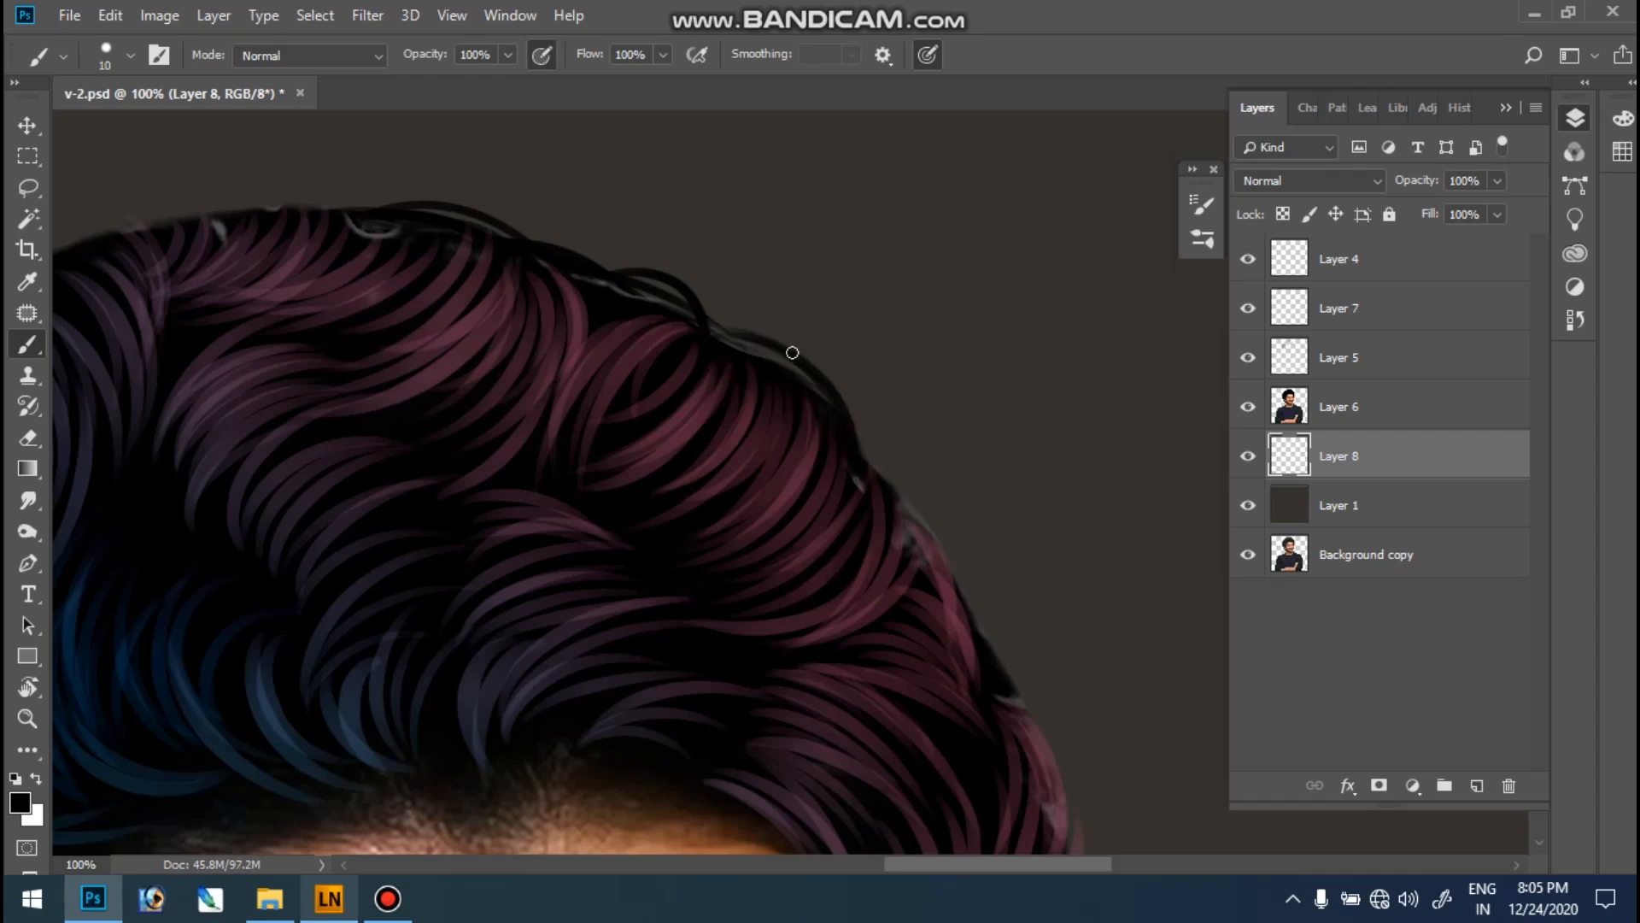
drag(814, 375, 880, 487)
mouse_move(854, 418)
mouse_down()
mouse_move(900, 504)
mouse_move(946, 510)
mouse_move(993, 645)
mouse_up()
drag(899, 494, 976, 611)
- Undo the last strand and repaint it along the outer edge of the pinkish-red hair down to the front tuft
key(ctrl+0)
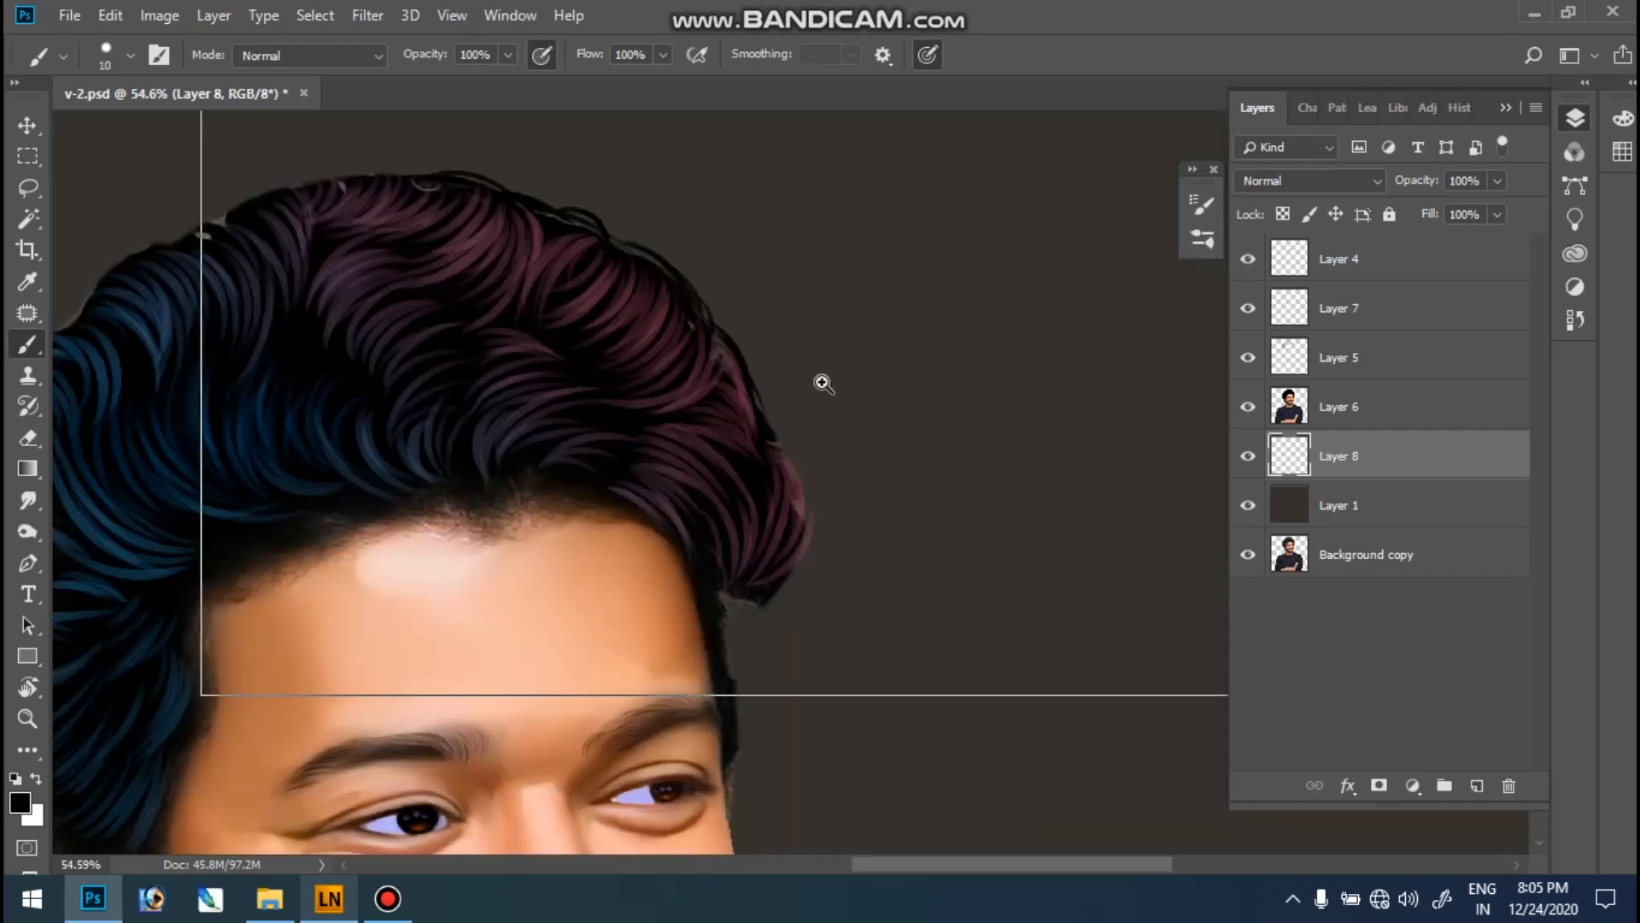
ctrl+click(822, 381)
key(ctrl+z)
drag(745, 415, 803, 515)
drag(701, 552, 720, 593)
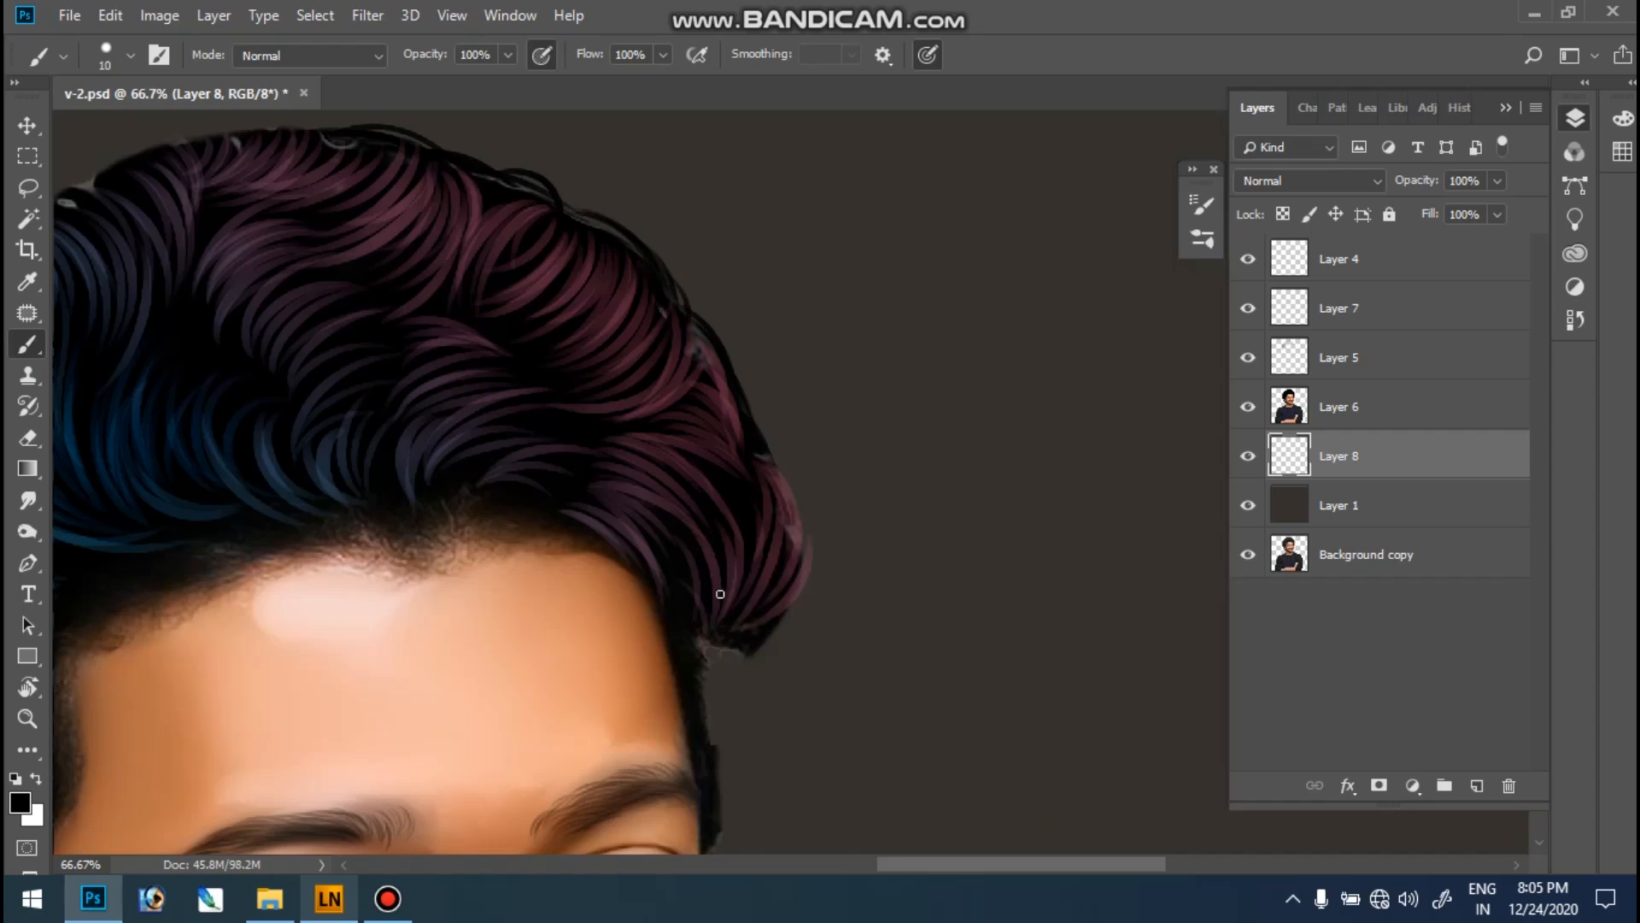
- Paint black 10 px strands around the front tuft's outer edge and from its underside down toward the temple
drag(739, 650, 710, 735)
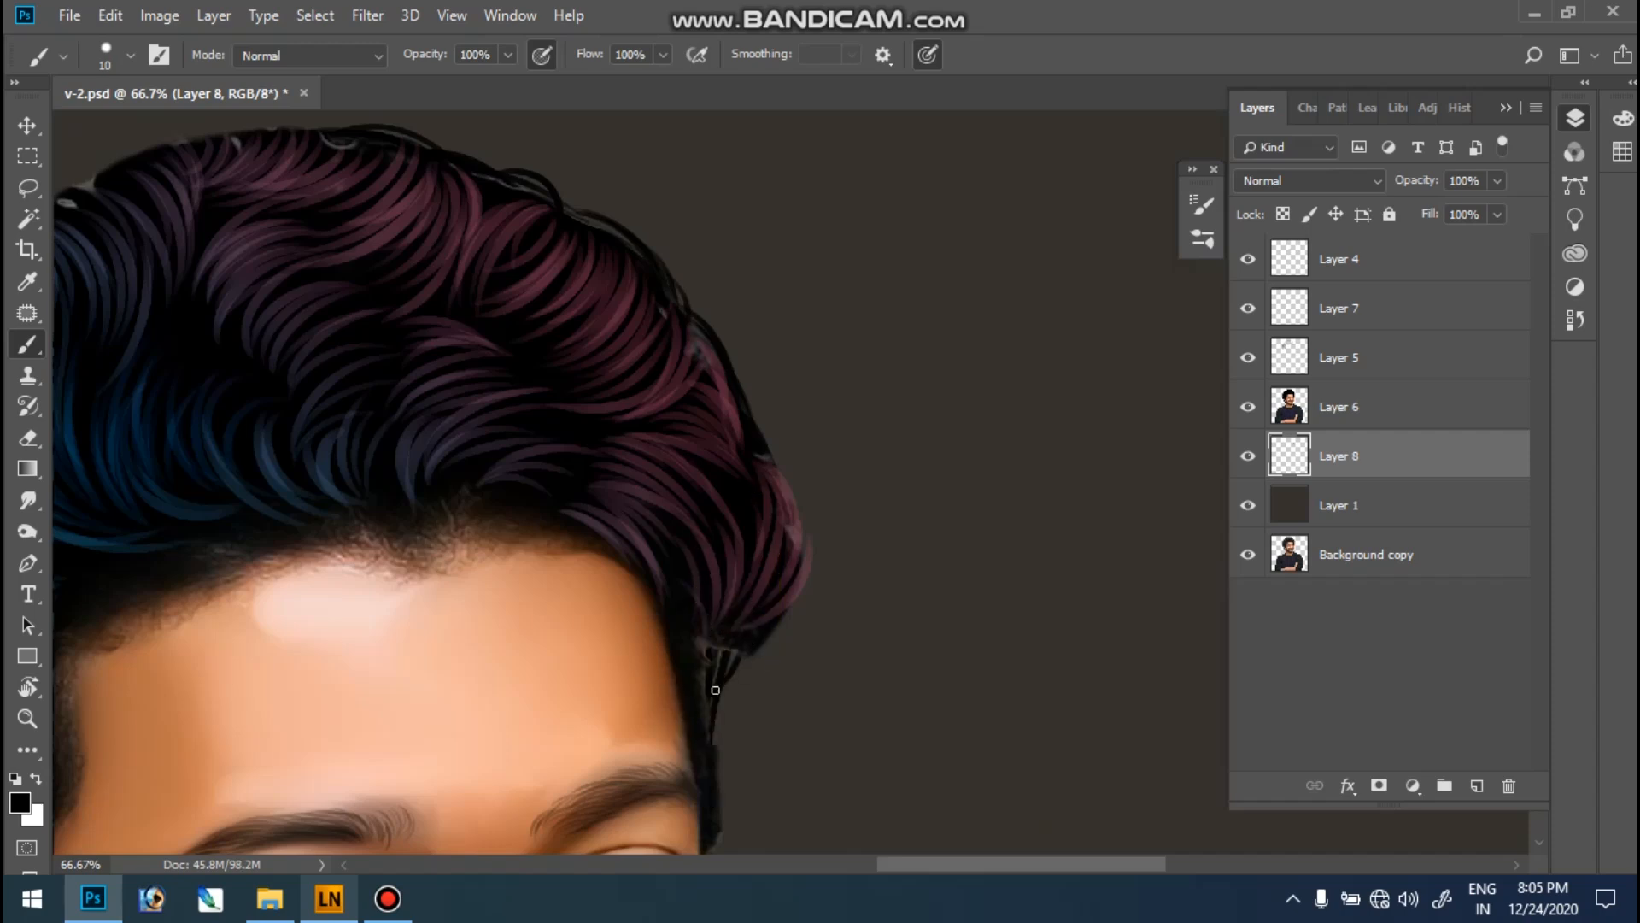
drag(776, 619, 714, 737)
mouse_move(804, 569)
mouse_down()
mouse_move(792, 629)
mouse_move(727, 718)
mouse_up()
drag(763, 444, 802, 526)
mouse_move(782, 461)
mouse_down()
mouse_move(812, 564)
mouse_move(784, 626)
mouse_up()
- Extend the loose black strands below the pinkish-red tuft down alongside the temple to about eye level
scroll(751, 381, down, 5)
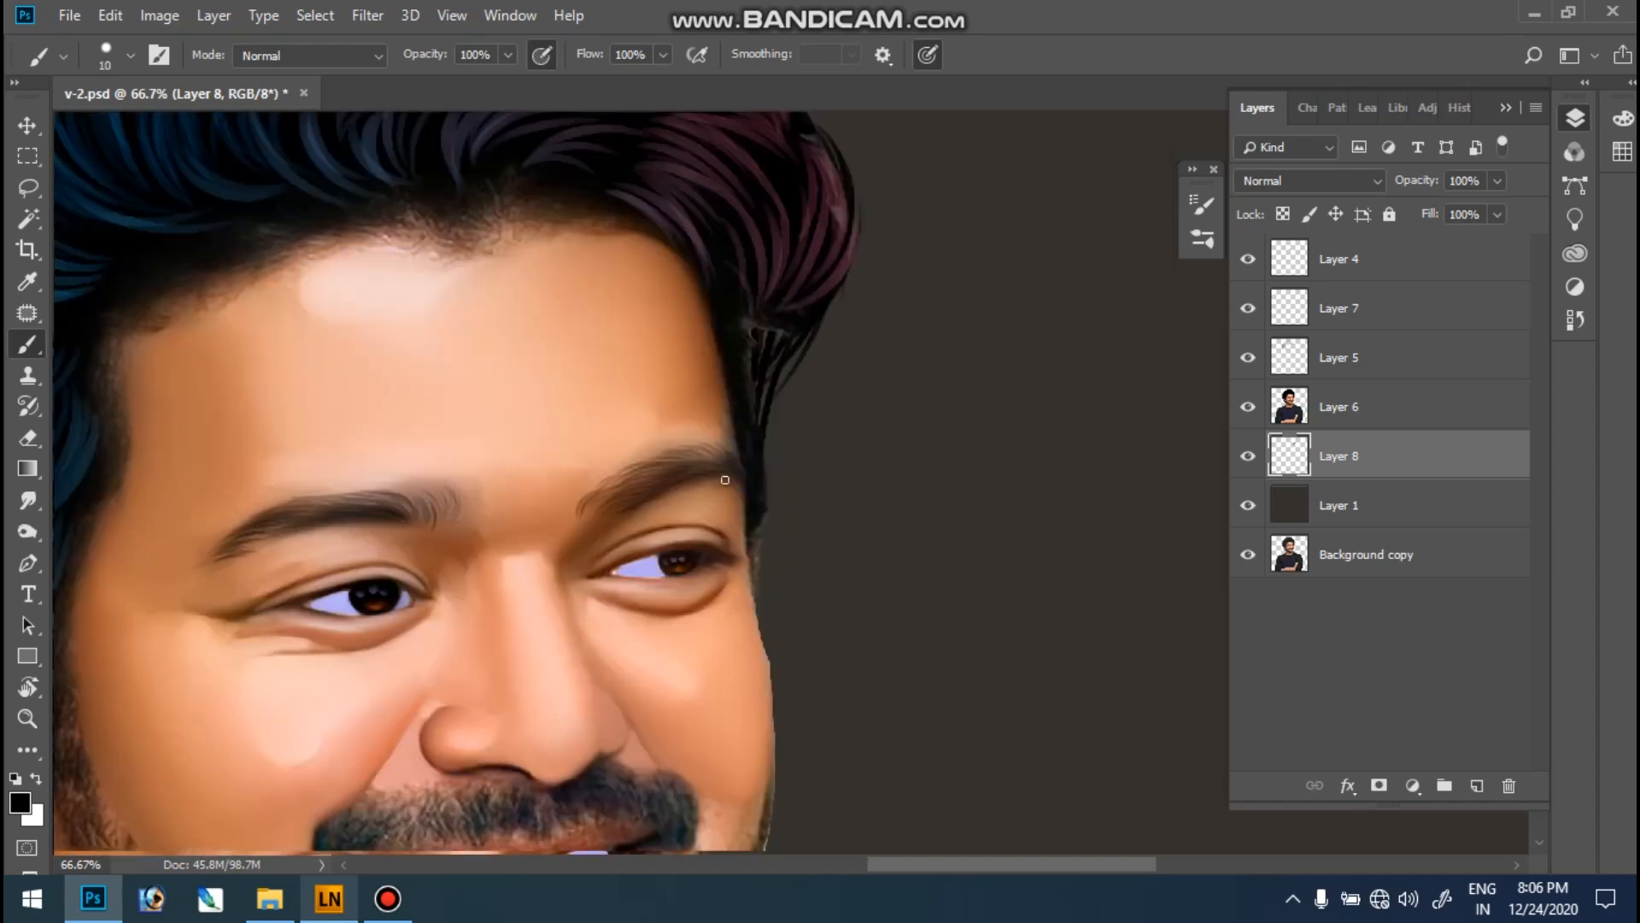
mouse_move(779, 332)
mouse_down()
mouse_move(748, 455)
mouse_move(779, 416)
mouse_up()
mouse_move(822, 309)
mouse_down()
mouse_move(753, 488)
mouse_move(752, 419)
mouse_move(765, 428)
mouse_up()
drag(795, 350, 782, 496)
drag(784, 419, 757, 581)
- Paint black 10 px strands along the outer edge of the blue side hair just above the ear
key(ctrl+0)
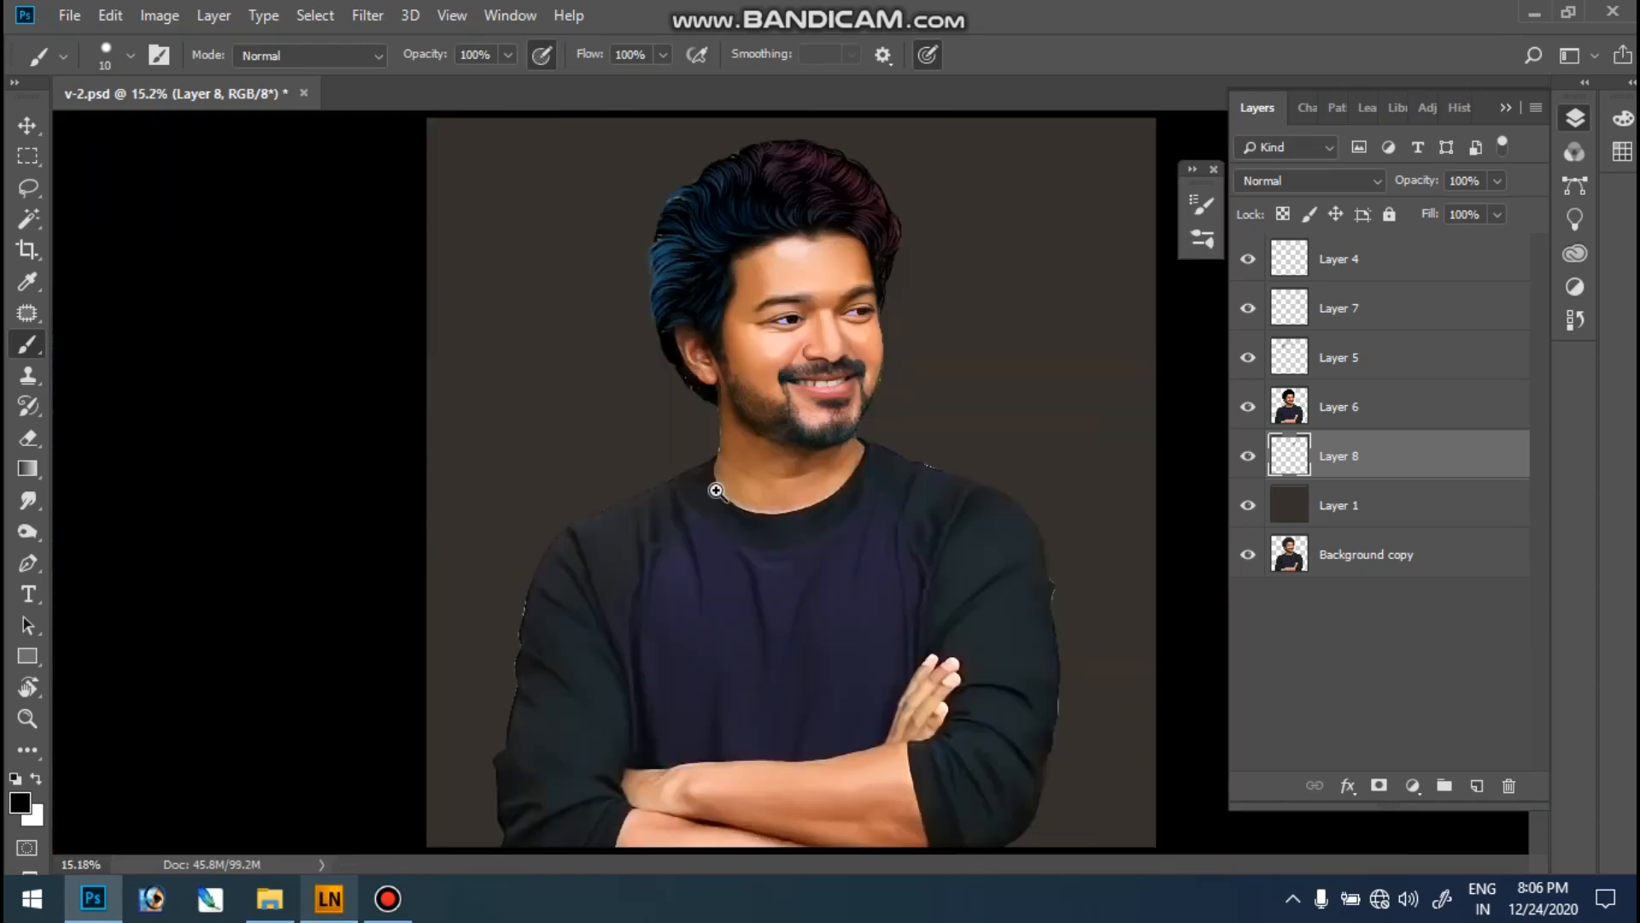
drag(779, 150, 933, 451)
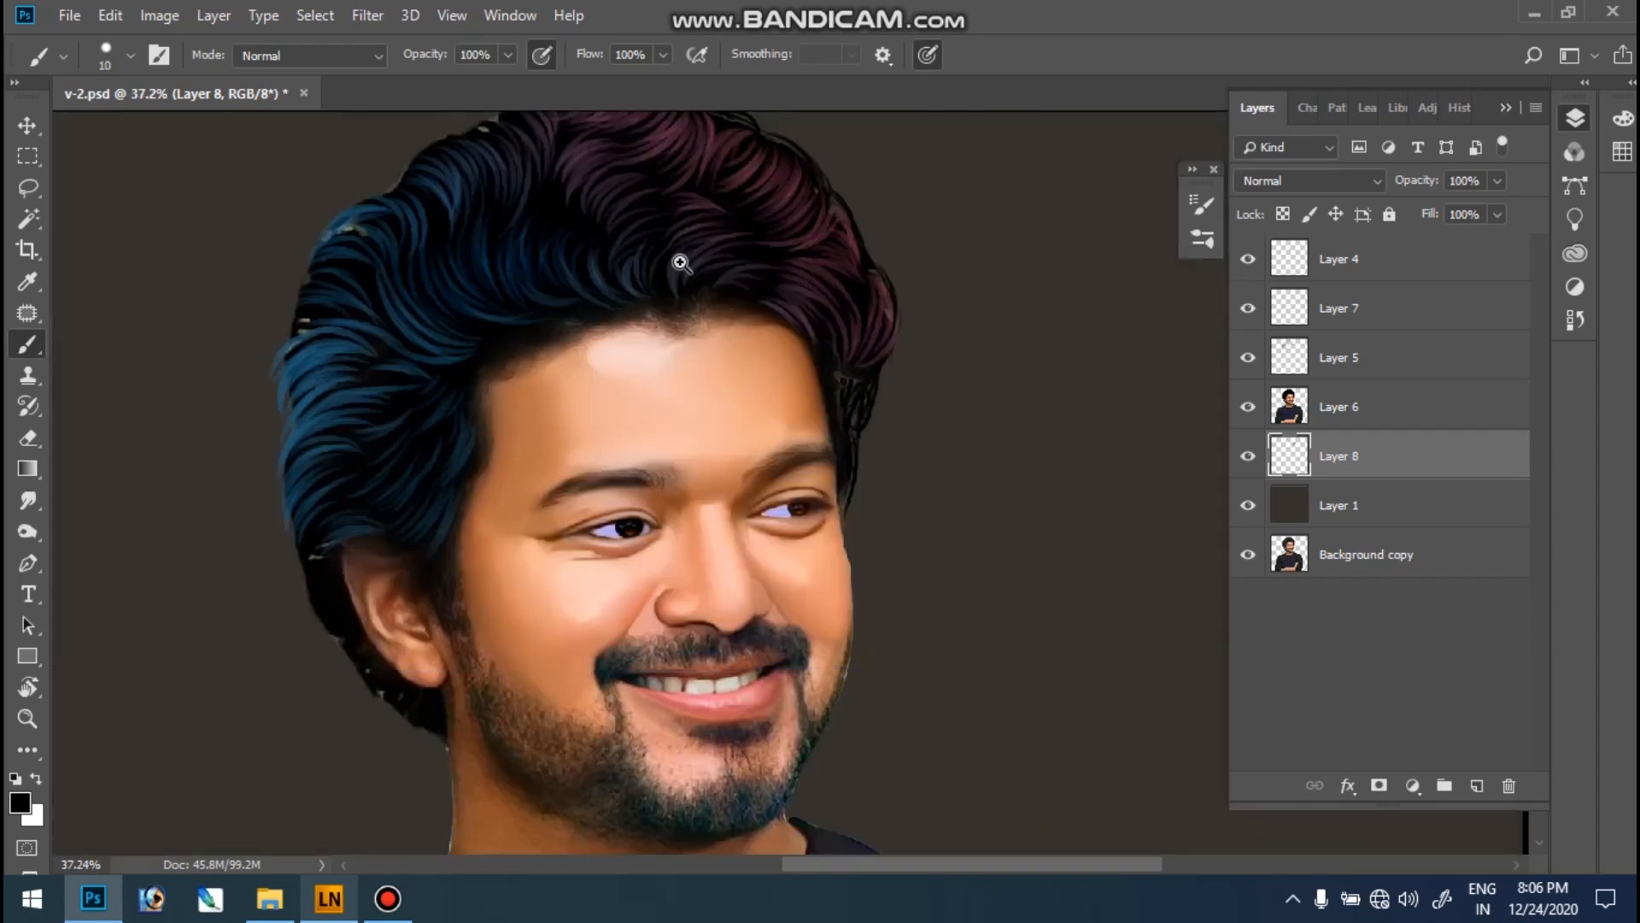
drag(862, 533, 889, 628)
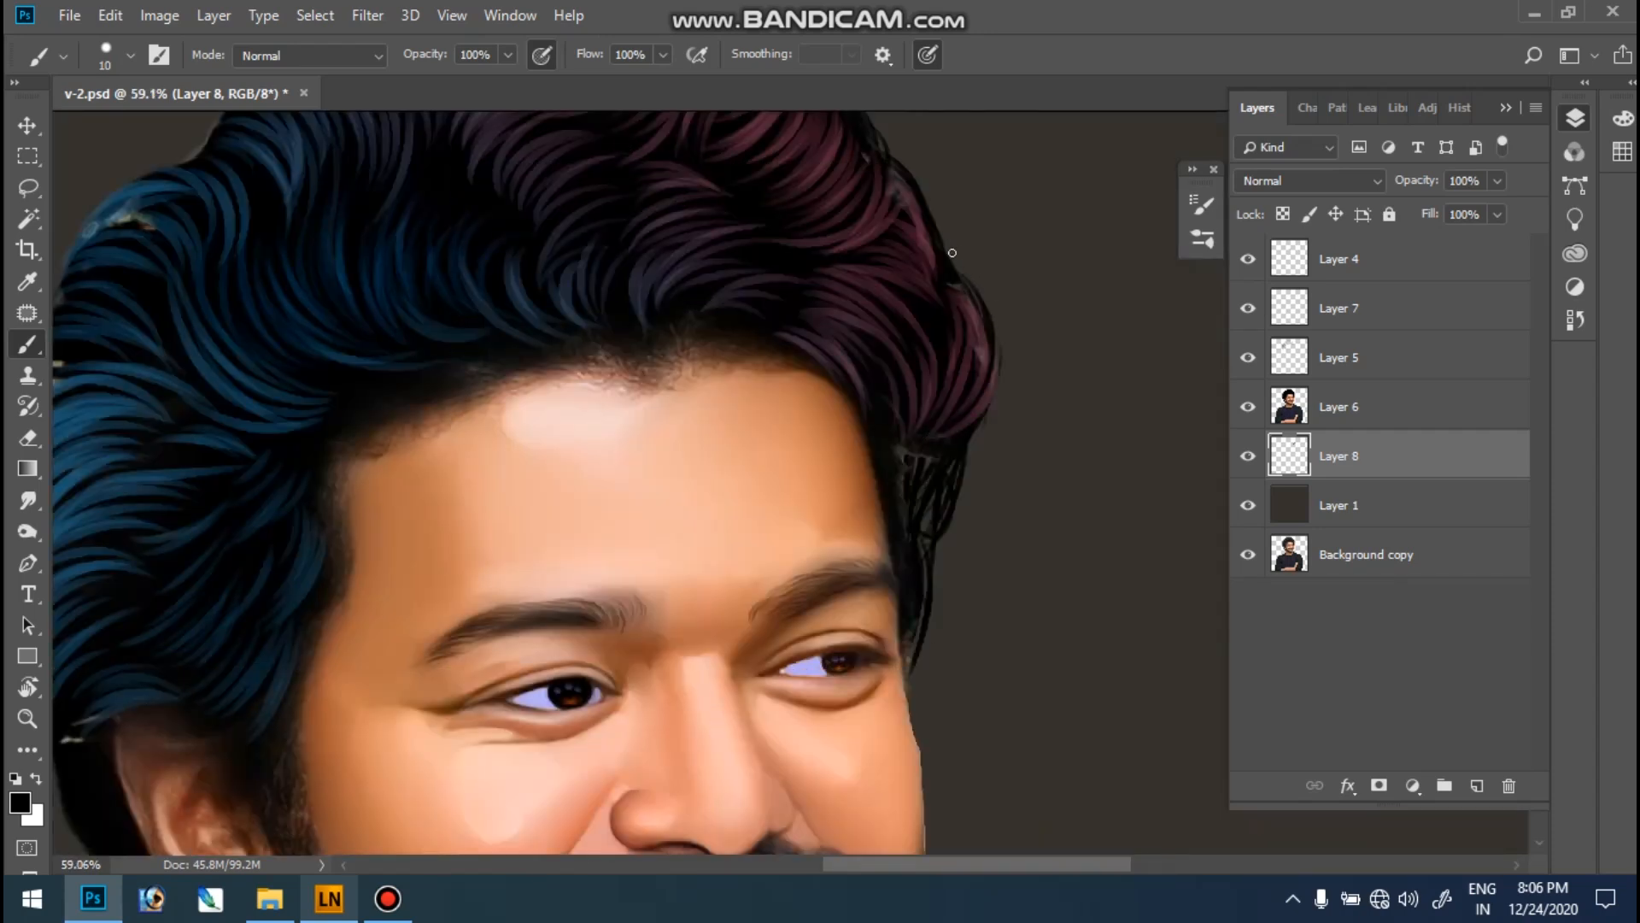
drag(215, 529, 474, 345)
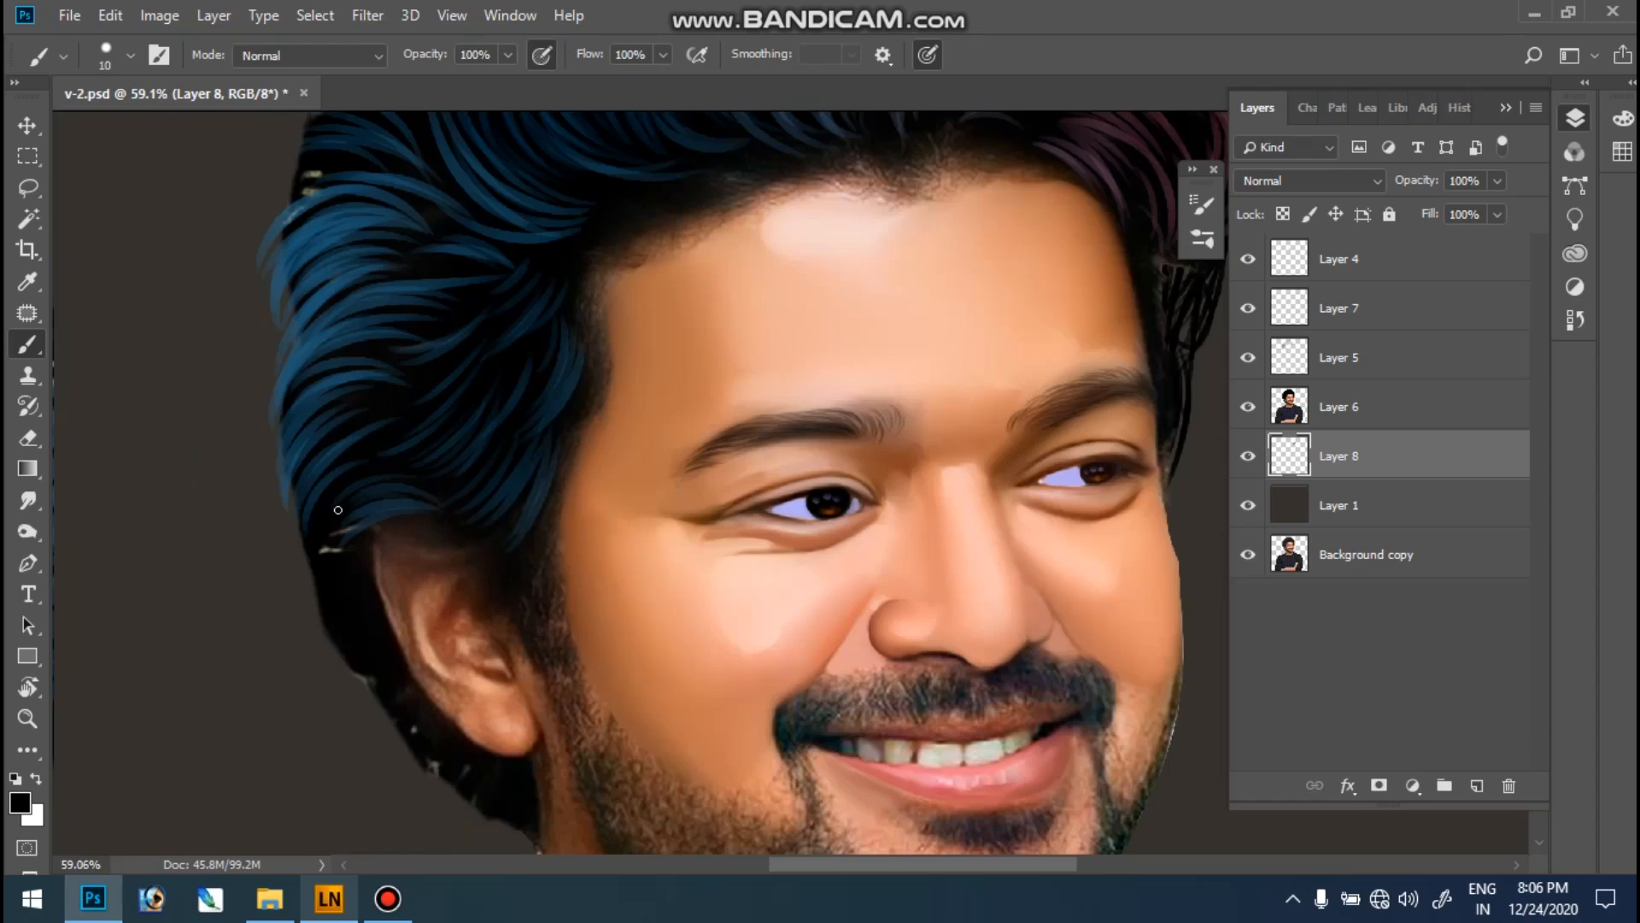
drag(323, 393, 298, 528)
mouse_move(349, 333)
mouse_down()
mouse_move(314, 551)
mouse_move(351, 391)
mouse_move(362, 490)
mouse_up()
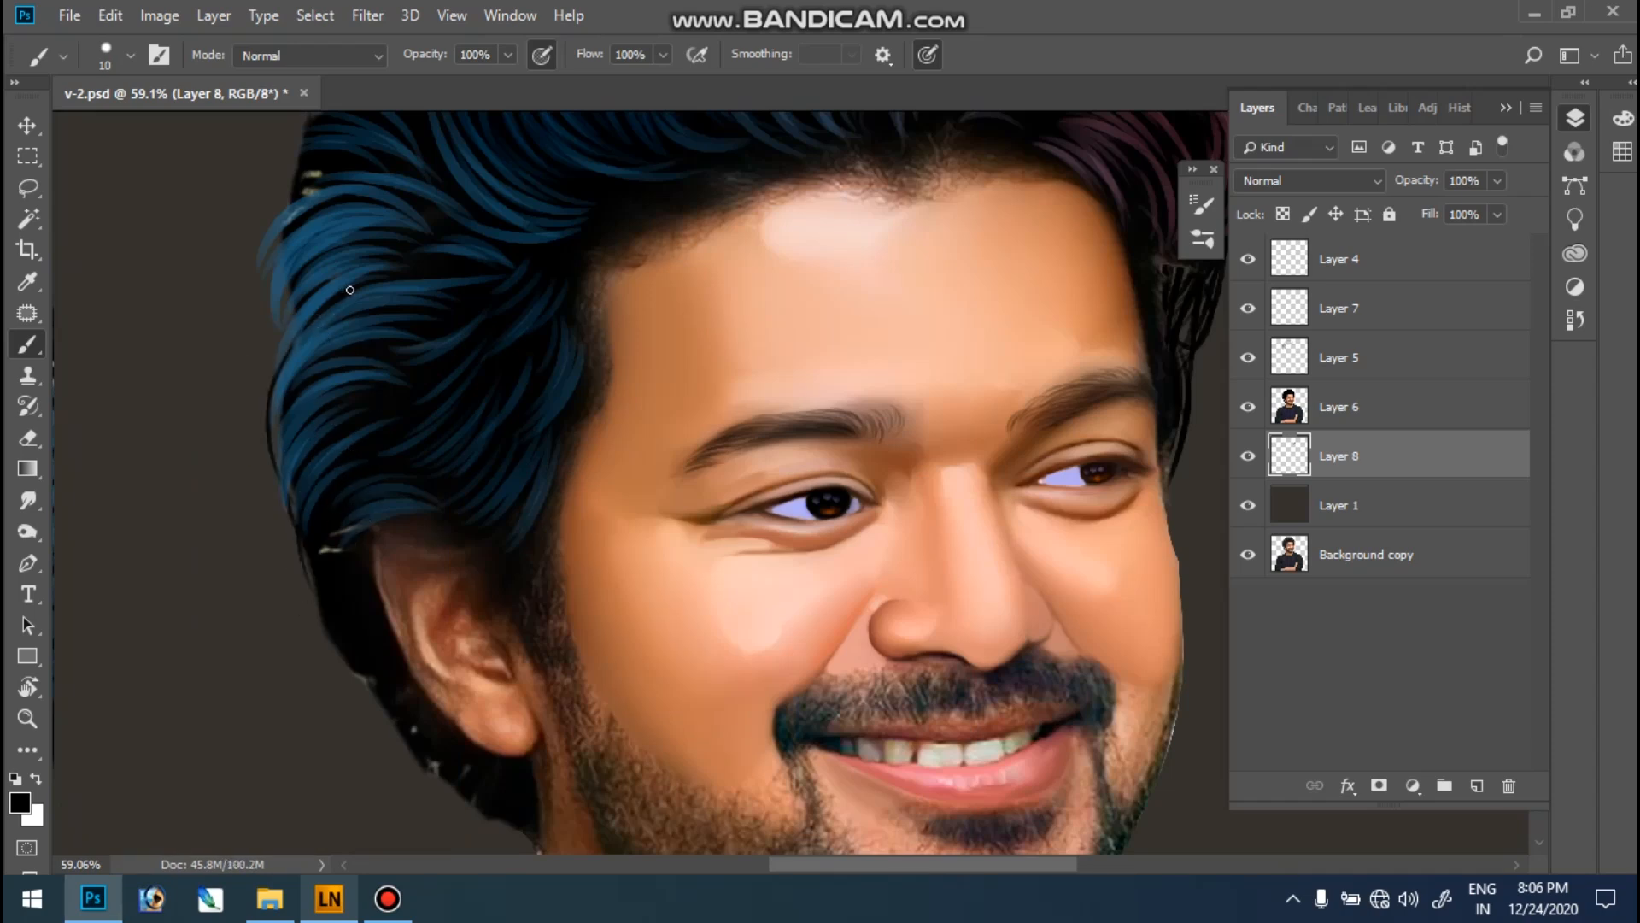
- Continue the thin black strands upward along the outer edge of the blue side hair
drag(289, 284, 278, 372)
mouse_move(334, 277)
mouse_down()
mouse_move(264, 295)
mouse_move(294, 372)
mouse_move(257, 294)
mouse_move(271, 331)
mouse_up()
drag(362, 206, 262, 310)
mouse_move(338, 133)
mouse_down()
mouse_move(285, 153)
mouse_move(262, 289)
mouse_move(277, 227)
mouse_up()
- Enlarge the brush to 30 px and paint black strands around the upper outer curve of the blue hair
mouse_move(382, 148)
mouse_down()
mouse_move(414, 393)
mouse_move(398, 352)
mouse_move(351, 479)
mouse_move(400, 377)
mouse_move(428, 390)
mouse_move(323, 510)
mouse_up()
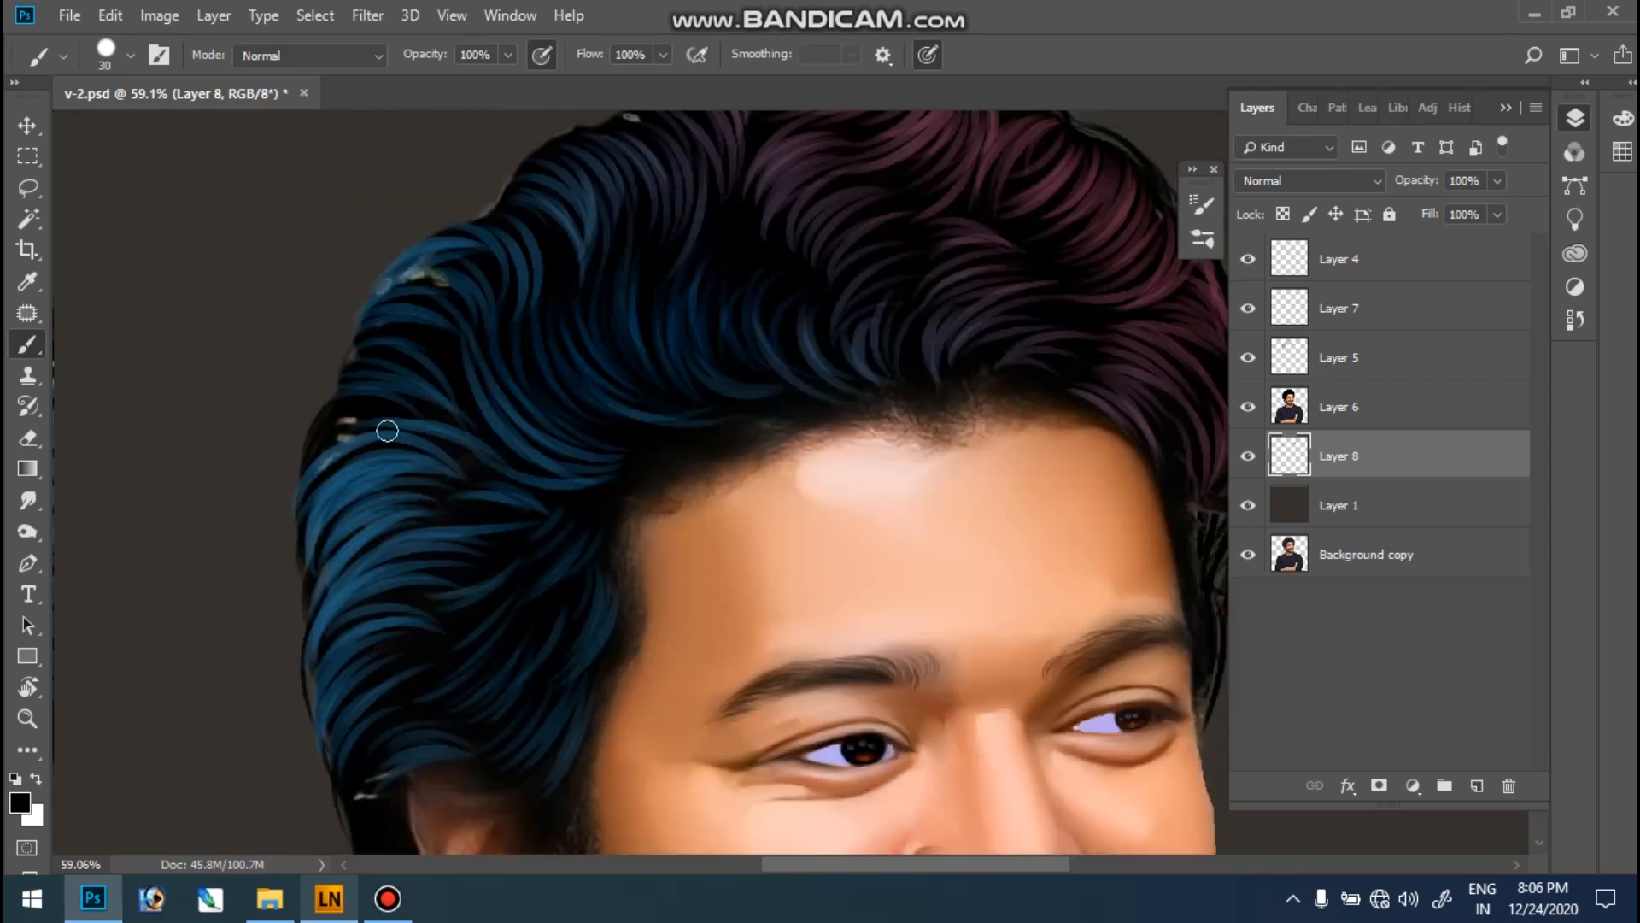
drag(421, 333, 309, 487)
mouse_move(437, 255)
mouse_down()
mouse_move(313, 385)
mouse_move(308, 466)
mouse_up()
drag(413, 373, 292, 464)
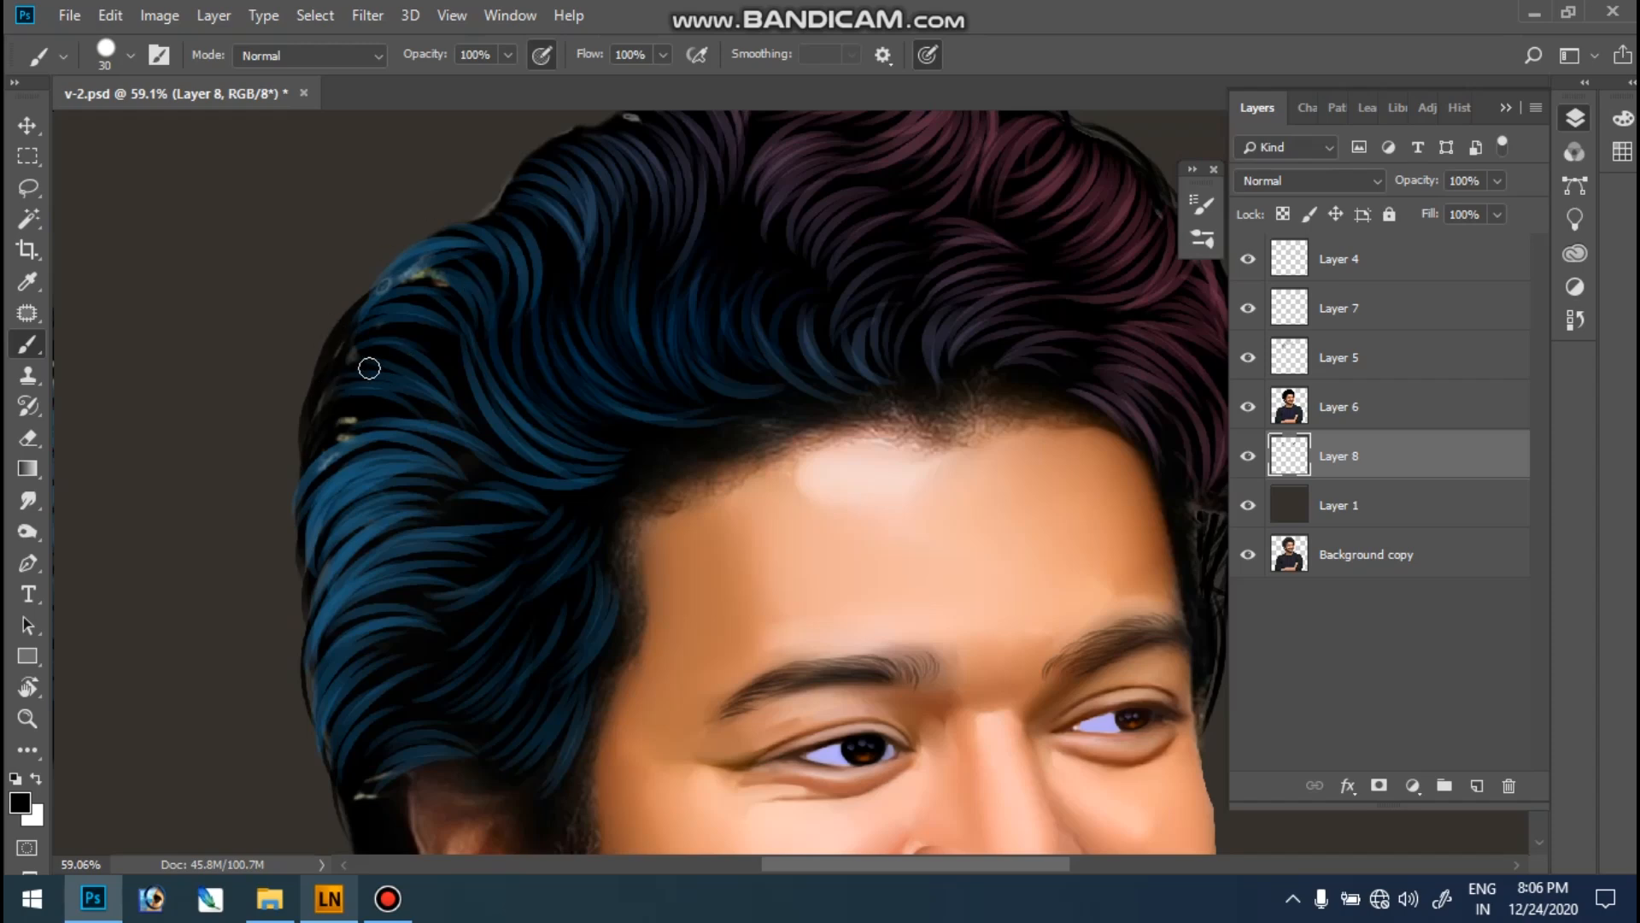
drag(483, 221, 346, 318)
mouse_move(521, 266)
mouse_down()
mouse_move(439, 433)
mouse_move(439, 469)
mouse_move(445, 438)
mouse_move(428, 462)
mouse_up()
- Paint black 30 px strands across the crown's outline, from the blue hair over to the pinkish-red hair
drag(488, 314, 428, 350)
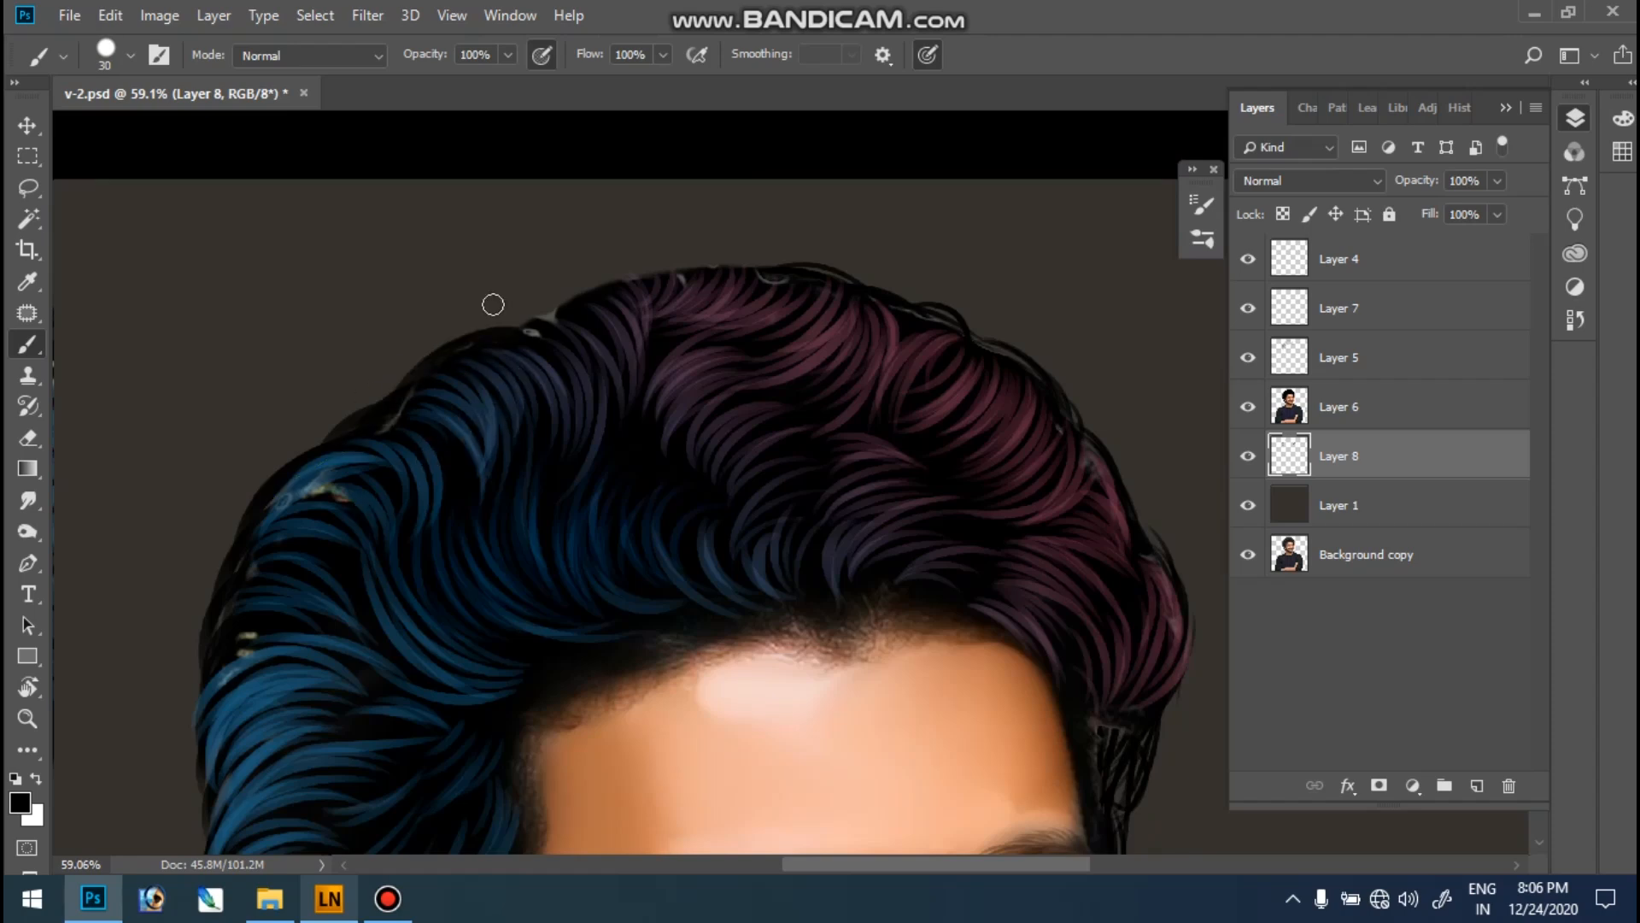
mouse_move(566, 319)
mouse_down()
mouse_move(480, 331)
mouse_move(326, 450)
mouse_up()
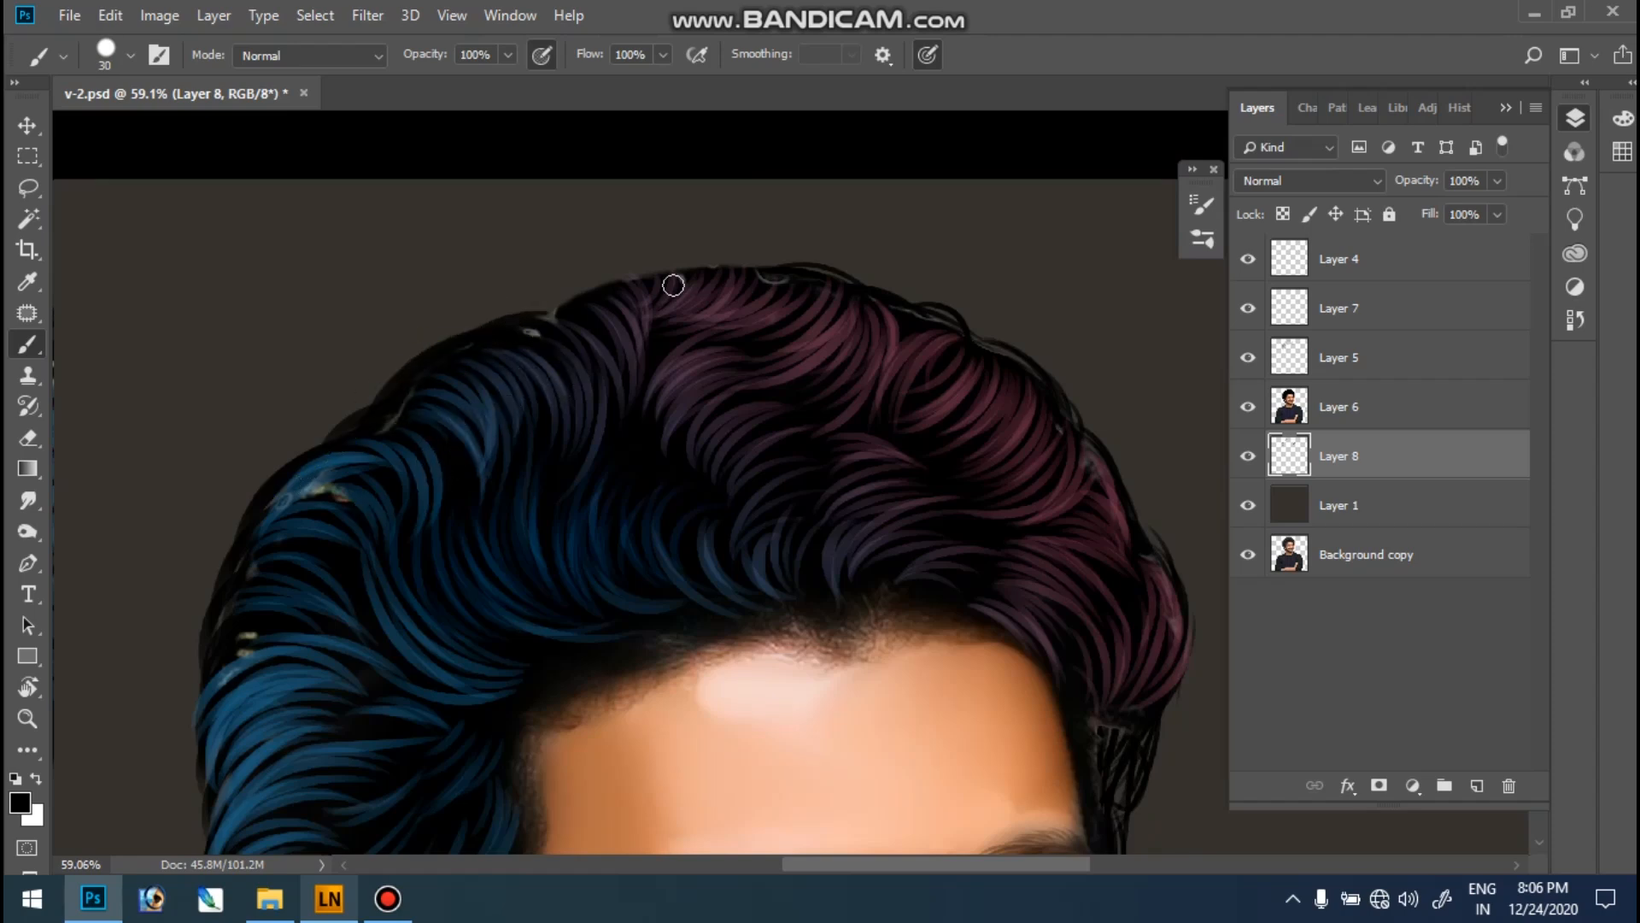
mouse_move(629, 284)
mouse_down()
mouse_move(557, 299)
mouse_move(579, 292)
mouse_up()
drag(697, 266, 622, 268)
drag(901, 298, 751, 305)
mouse_move(996, 365)
mouse_down()
mouse_move(924, 319)
mouse_move(965, 320)
mouse_up()
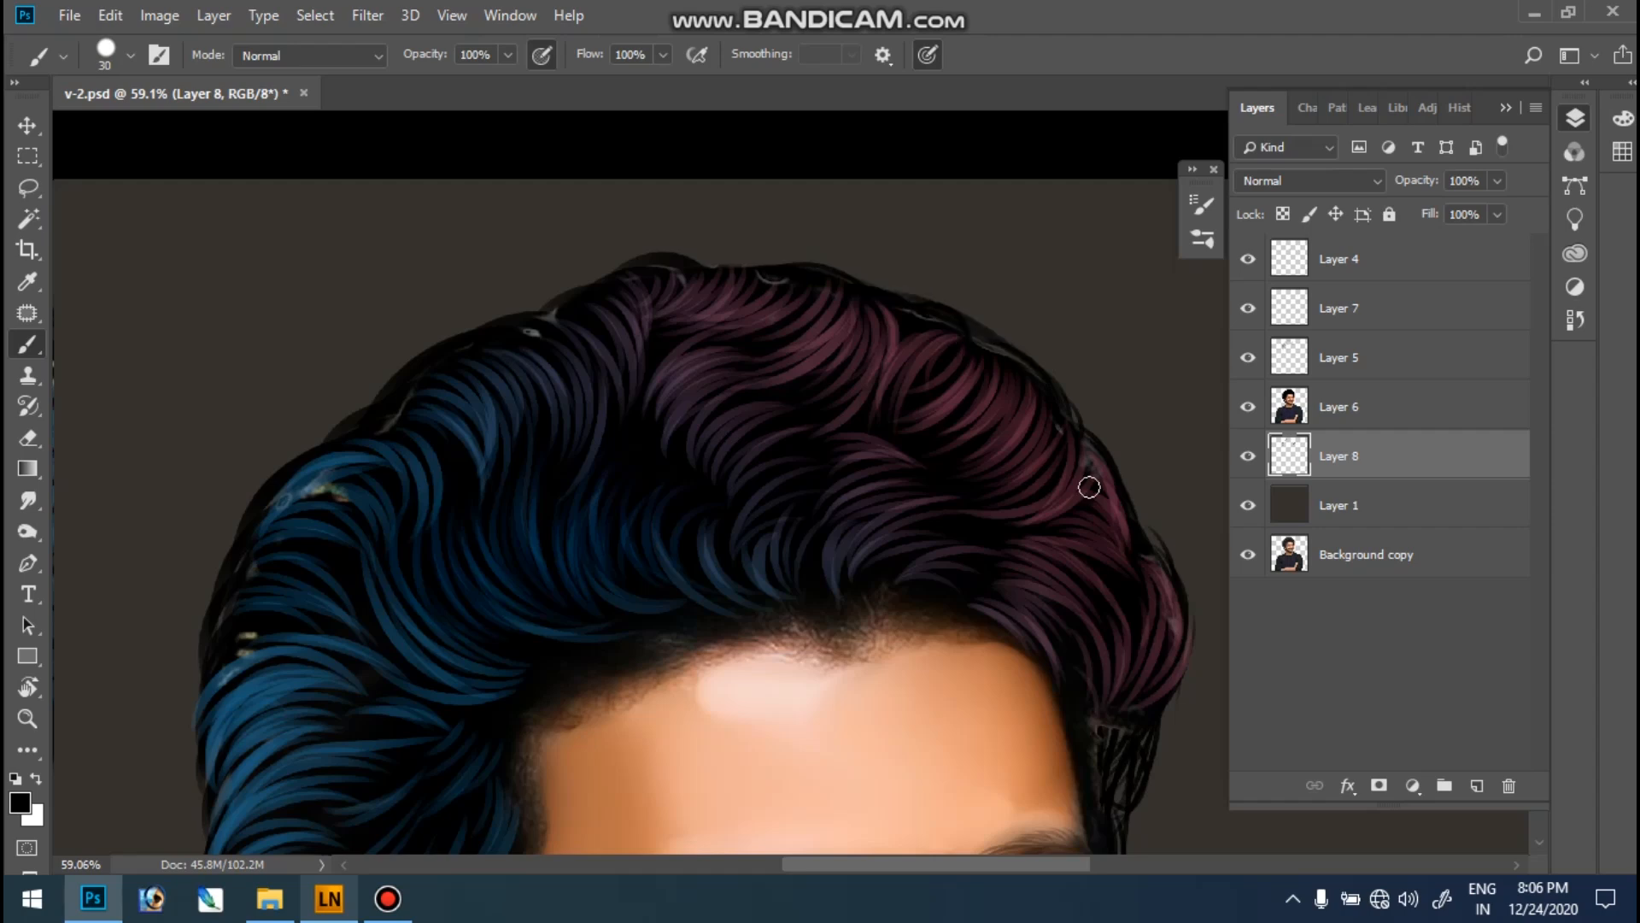
- Paint black 30 px strands down the outer edge of the dark hair behind the ear
key(ctrl+0)
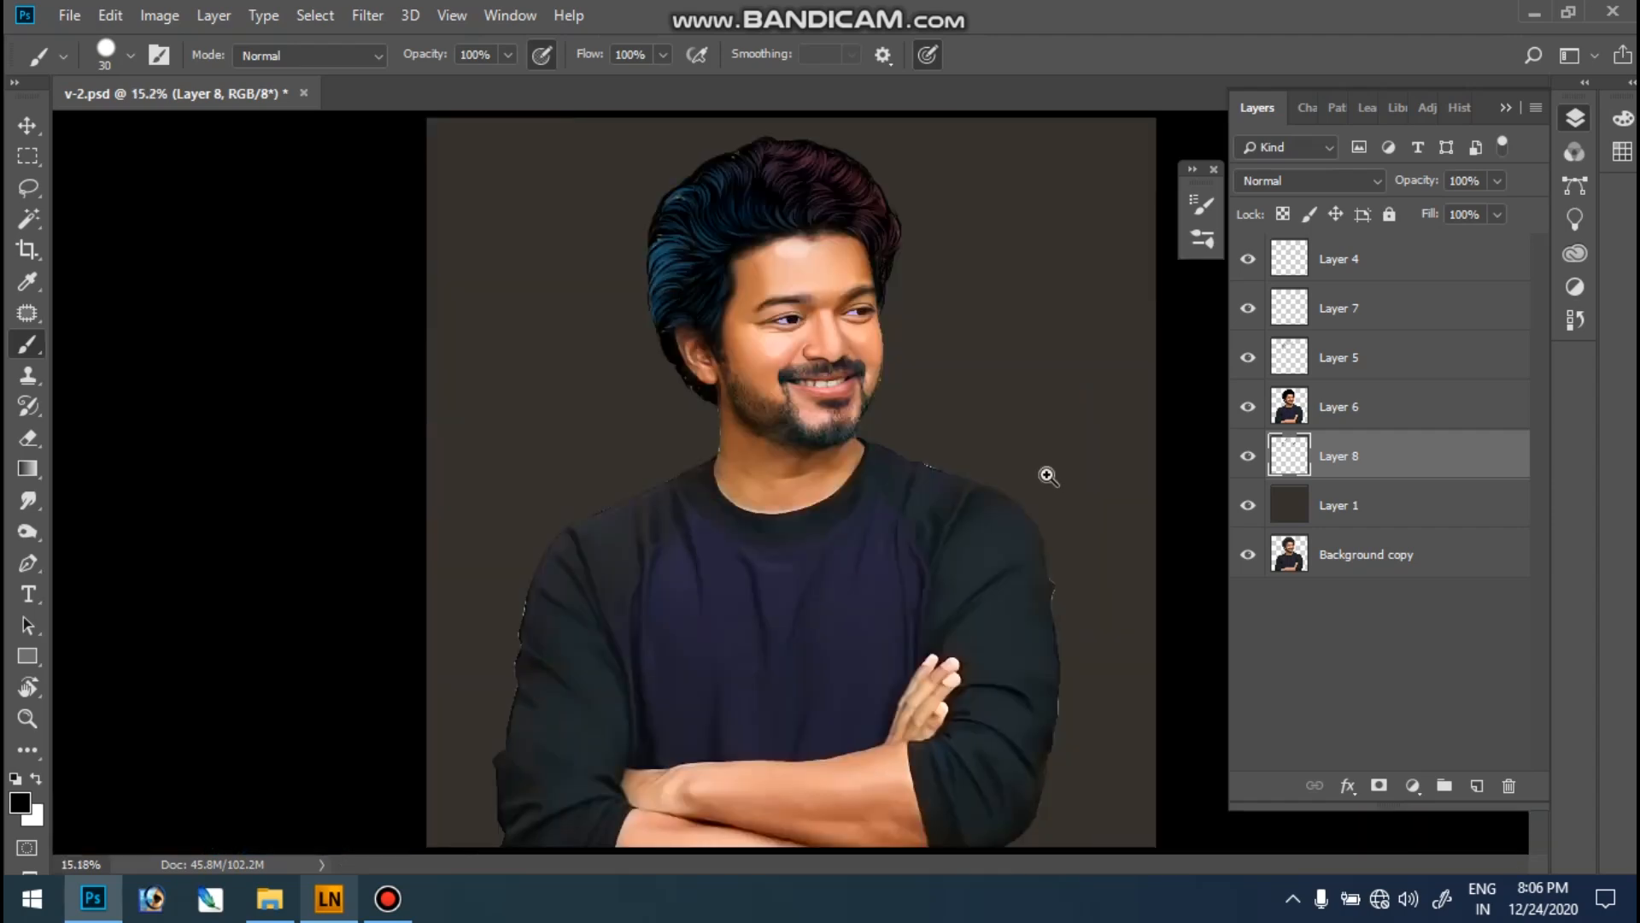
drag(690, 126, 1016, 554)
drag(458, 291, 743, 760)
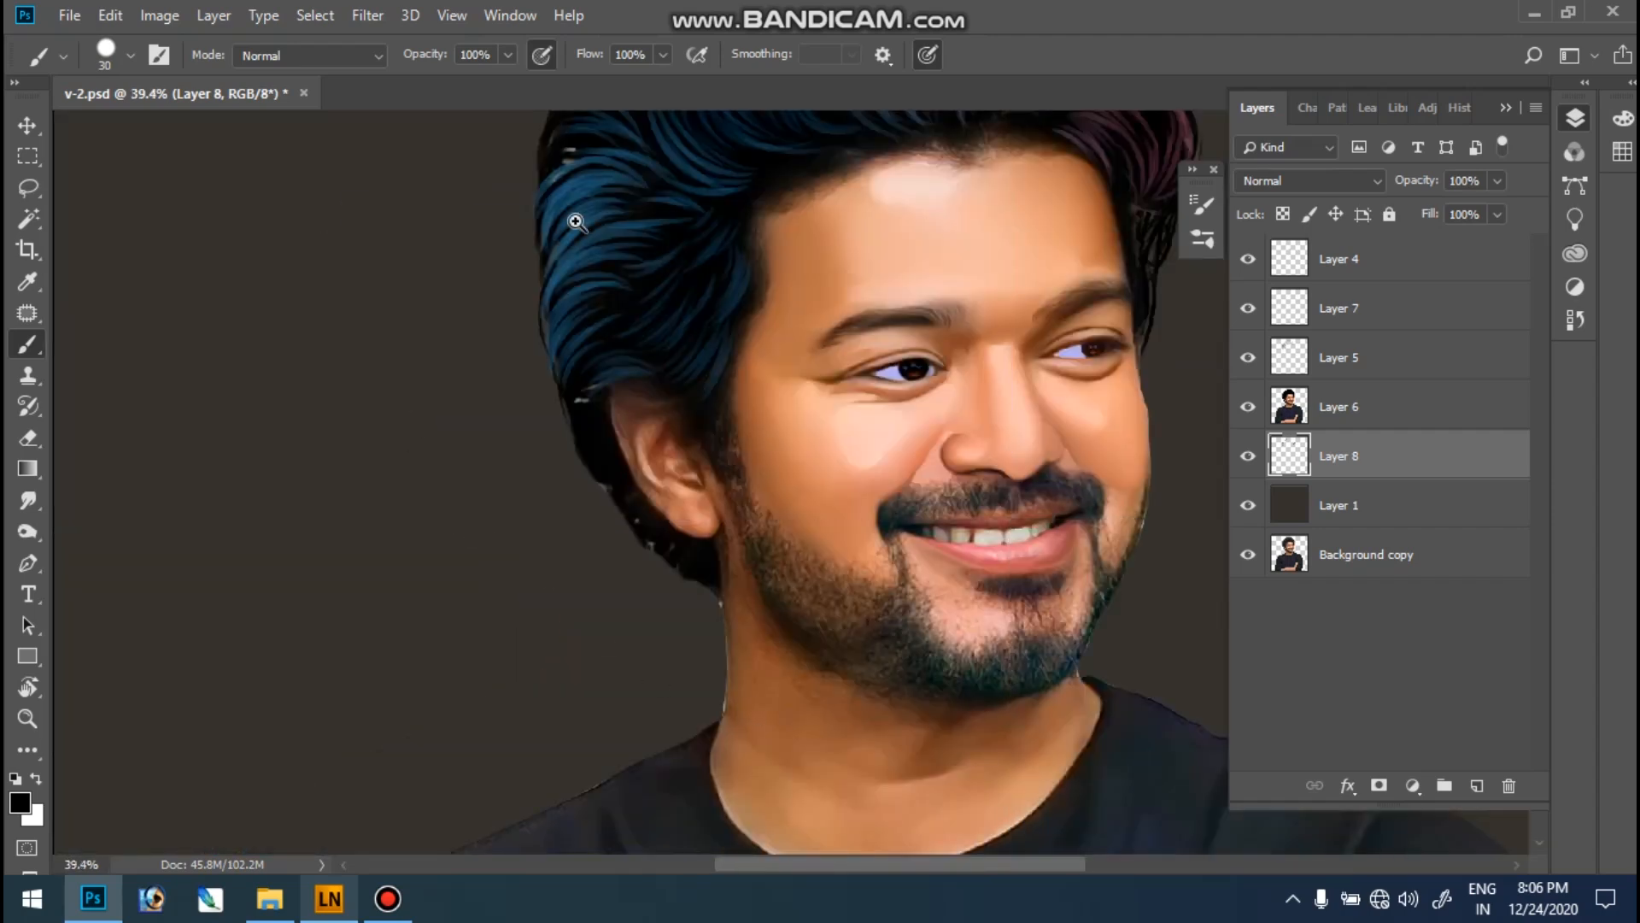
click(576, 222)
drag(541, 326, 666, 575)
drag(556, 418, 663, 575)
drag(641, 417, 722, 615)
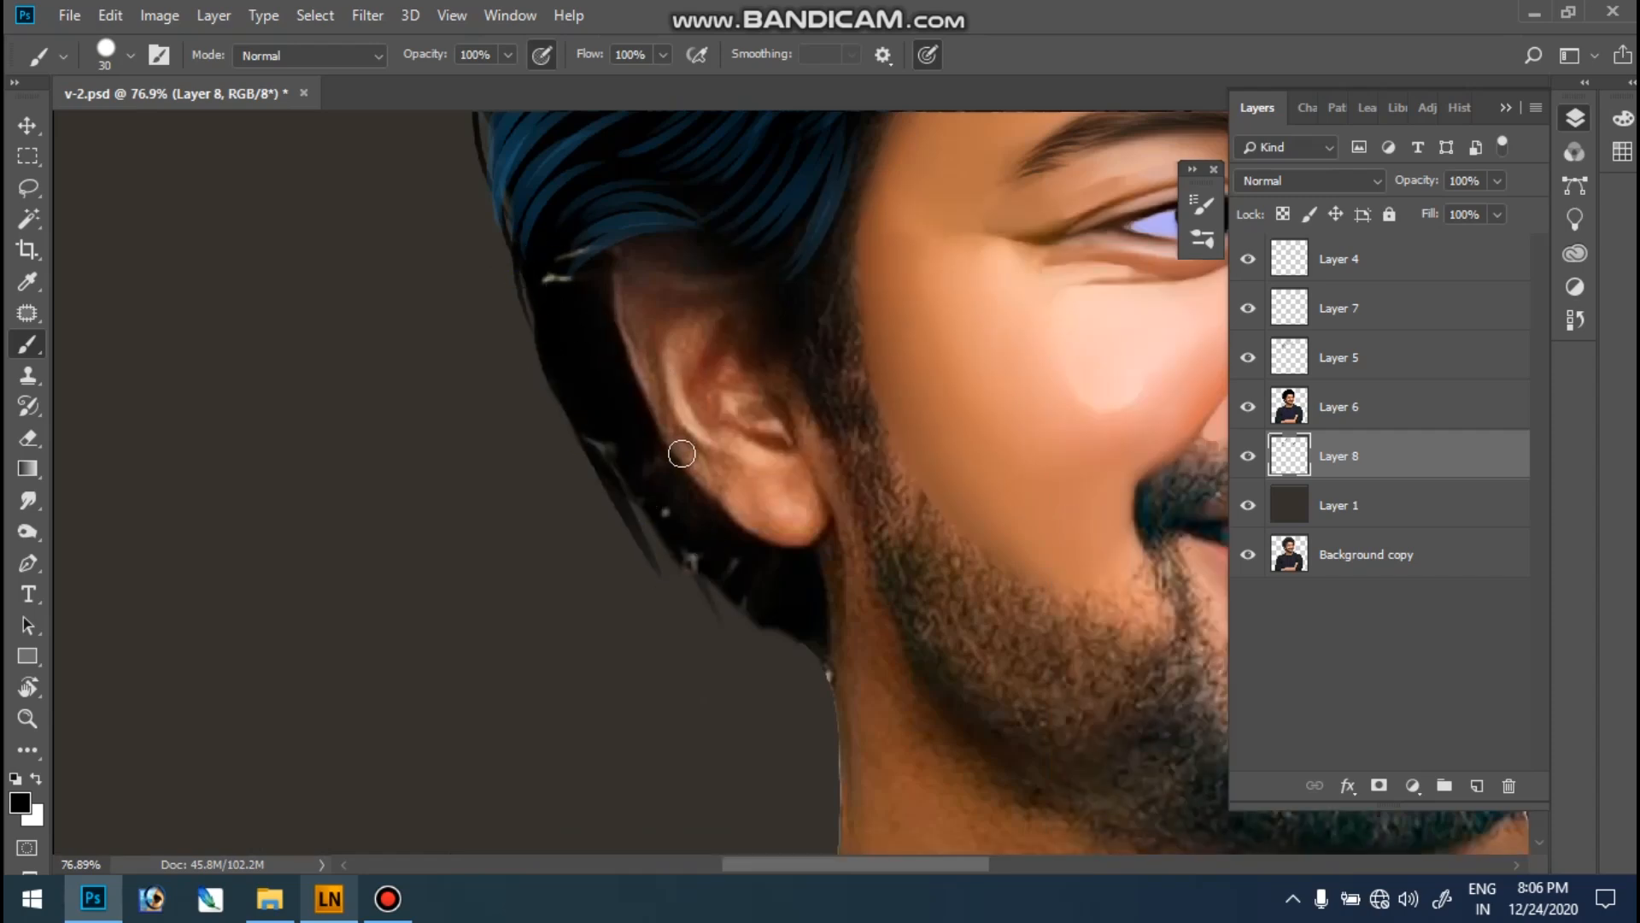
- Paint tapering black strands curving out of the nape hair below the earlobe and beside the neck, reducing the brush to 20 px
mouse_move(581, 402)
mouse_down()
mouse_move(611, 550)
mouse_move(662, 554)
mouse_move(733, 605)
mouse_move(809, 692)
mouse_move(722, 727)
mouse_up()
mouse_move(673, 496)
mouse_down()
mouse_move(708, 600)
mouse_move(832, 732)
mouse_up()
drag(776, 620, 822, 707)
drag(718, 512, 822, 745)
drag(671, 555, 799, 682)
drag(605, 395, 745, 632)
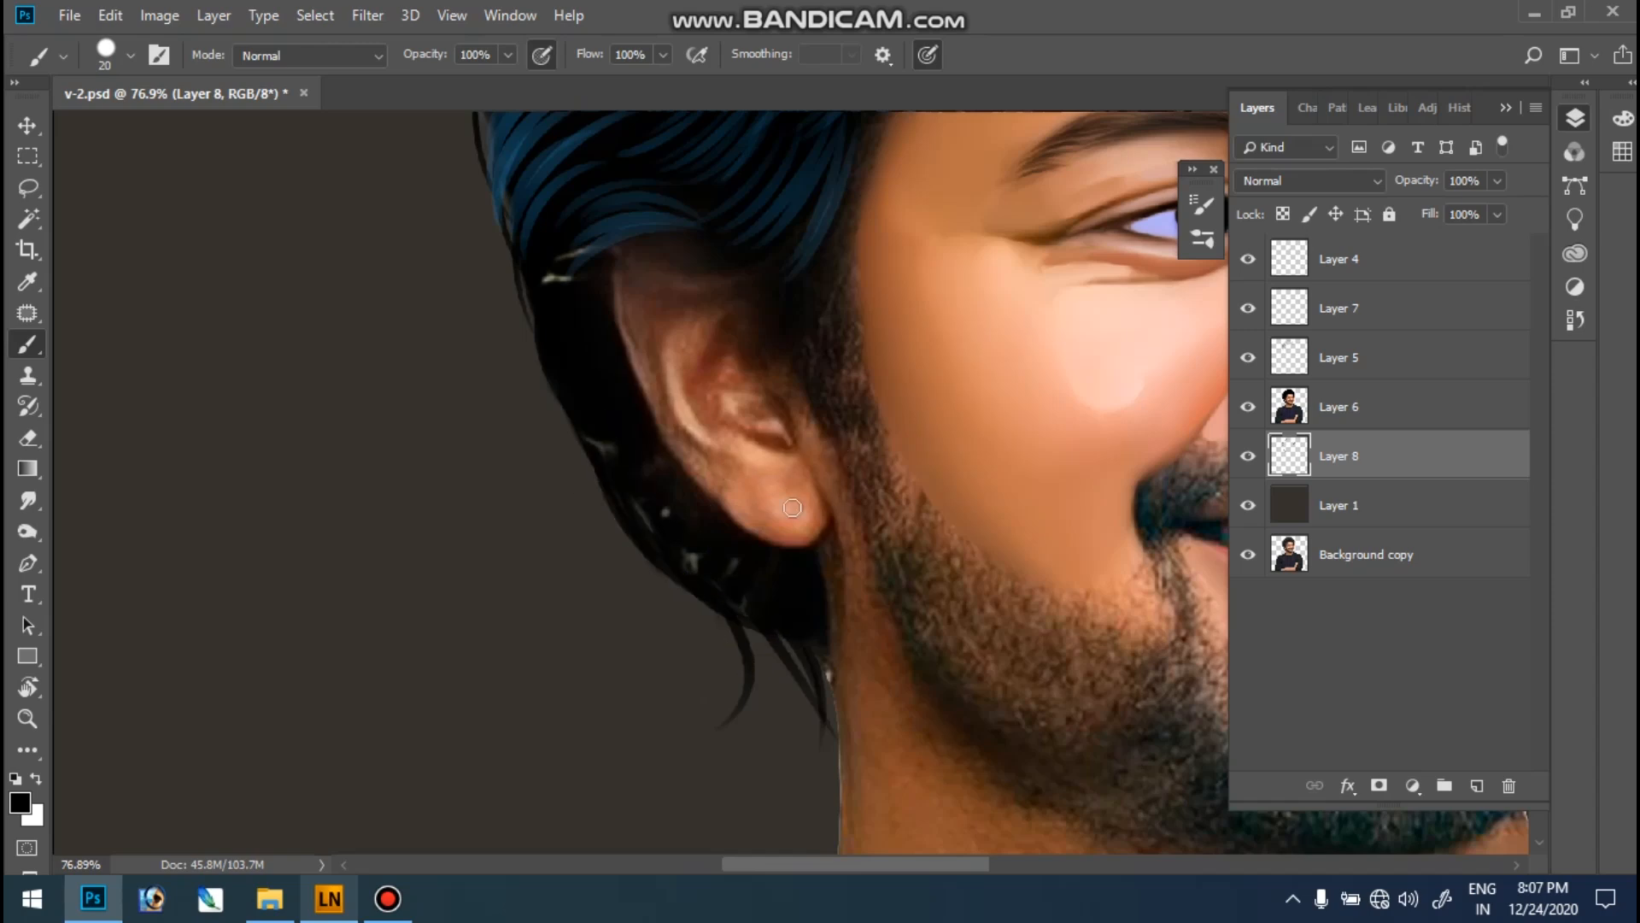
- Add black 20 px strands along the outline of the dark hair behind the ear, from the ear's top toward the nape
drag(629, 495, 684, 650)
drag(572, 475, 617, 528)
drag(561, 372, 659, 546)
mouse_move(532, 344)
mouse_down()
mouse_move(530, 480)
mouse_move(612, 516)
mouse_up()
mouse_move(527, 311)
mouse_down()
mouse_move(562, 437)
mouse_move(598, 483)
mouse_up()
- Compare the hair outline with and without the added strands by hiding and reshowing Layer 8
key(ctrl+0)
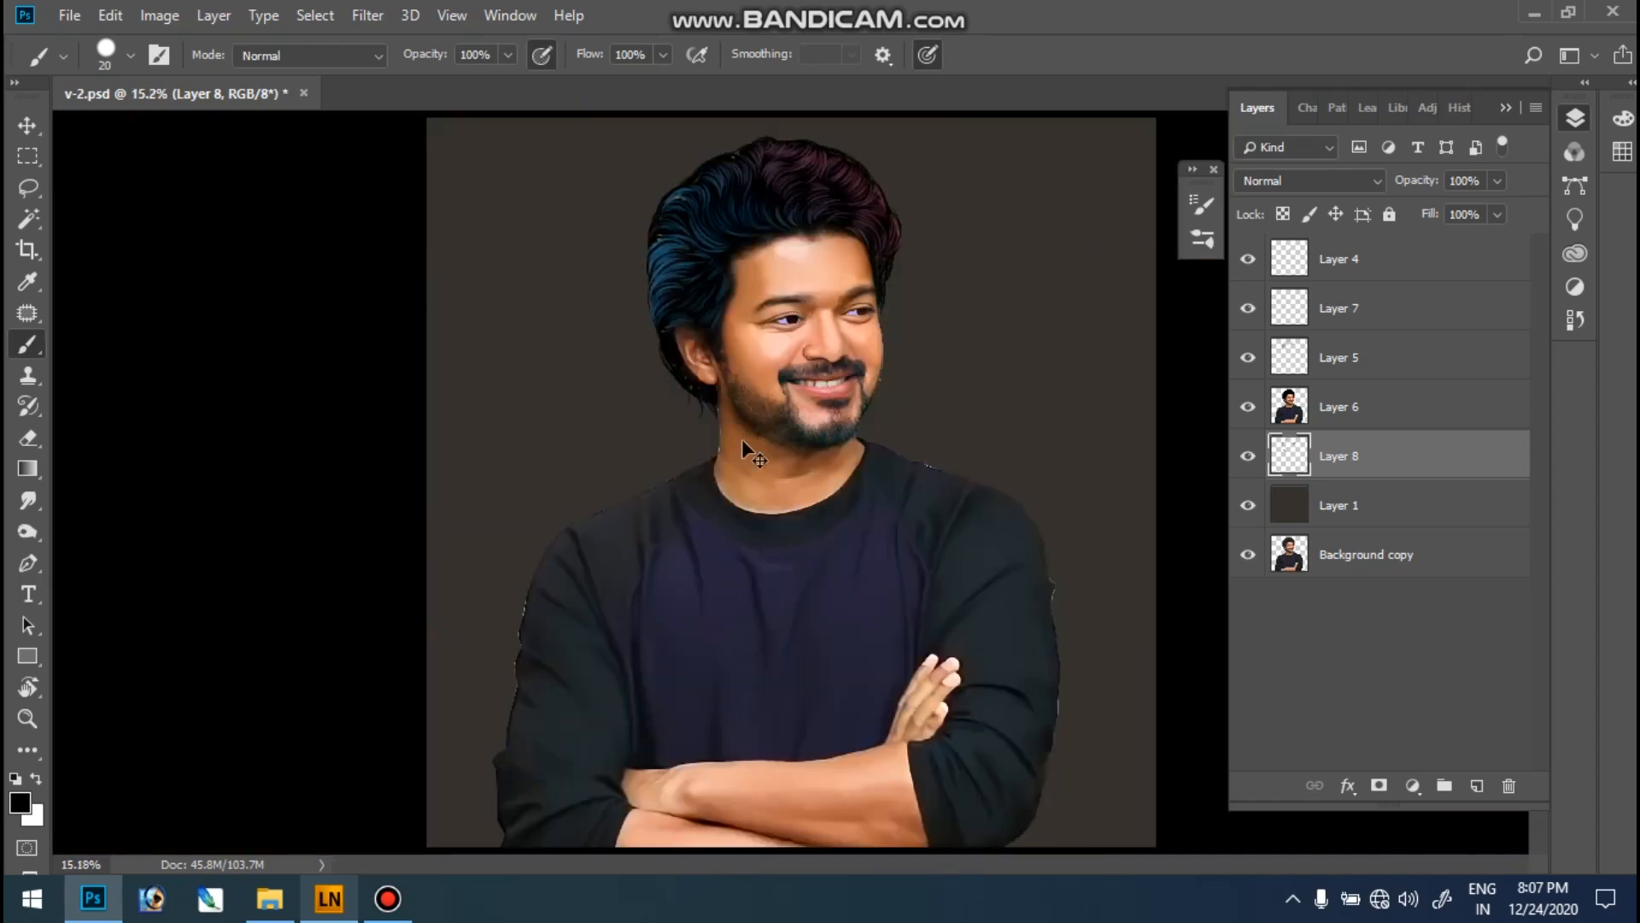
ctrl+click(870, 283)
ctrl+click(716, 185)
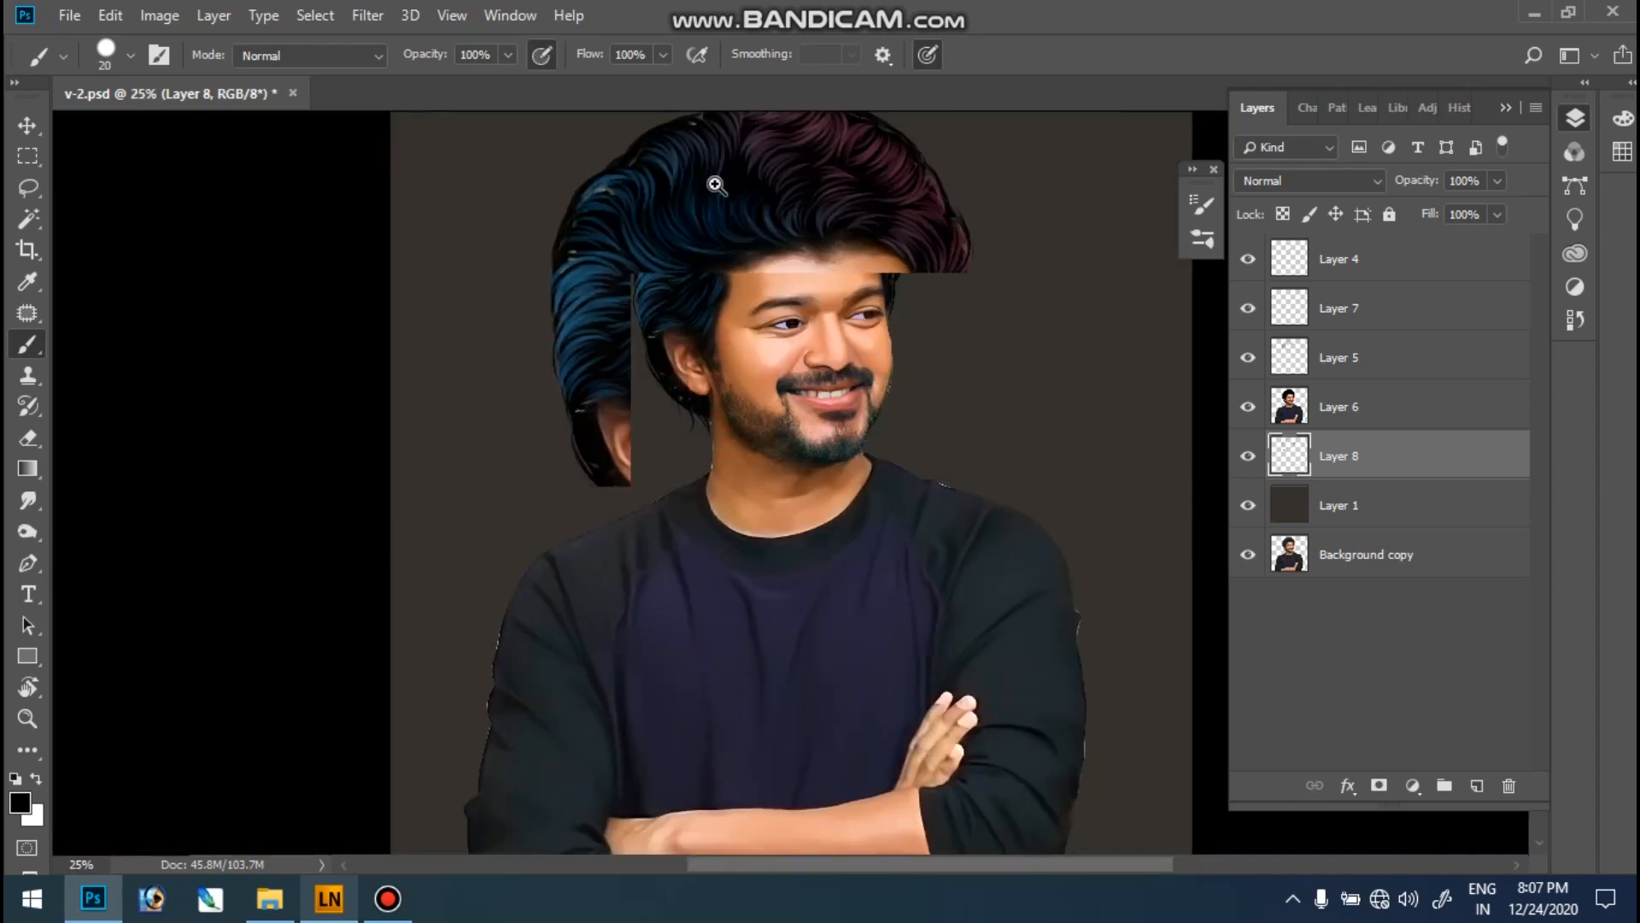
ctrl+click(721, 232)
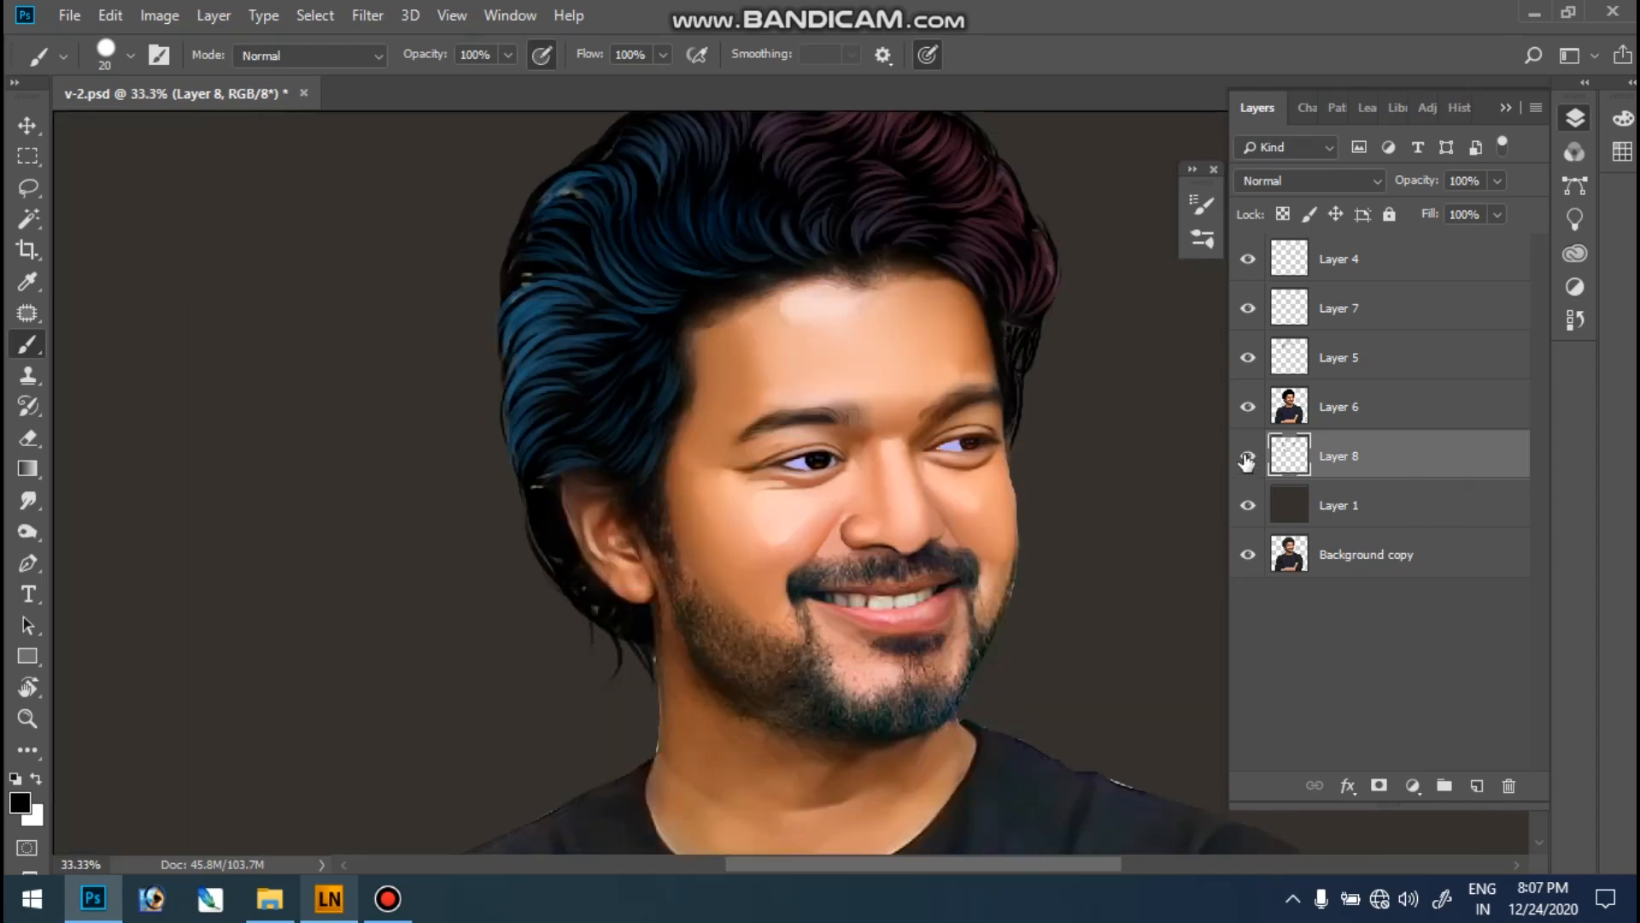
click(1246, 461)
click(1246, 461)
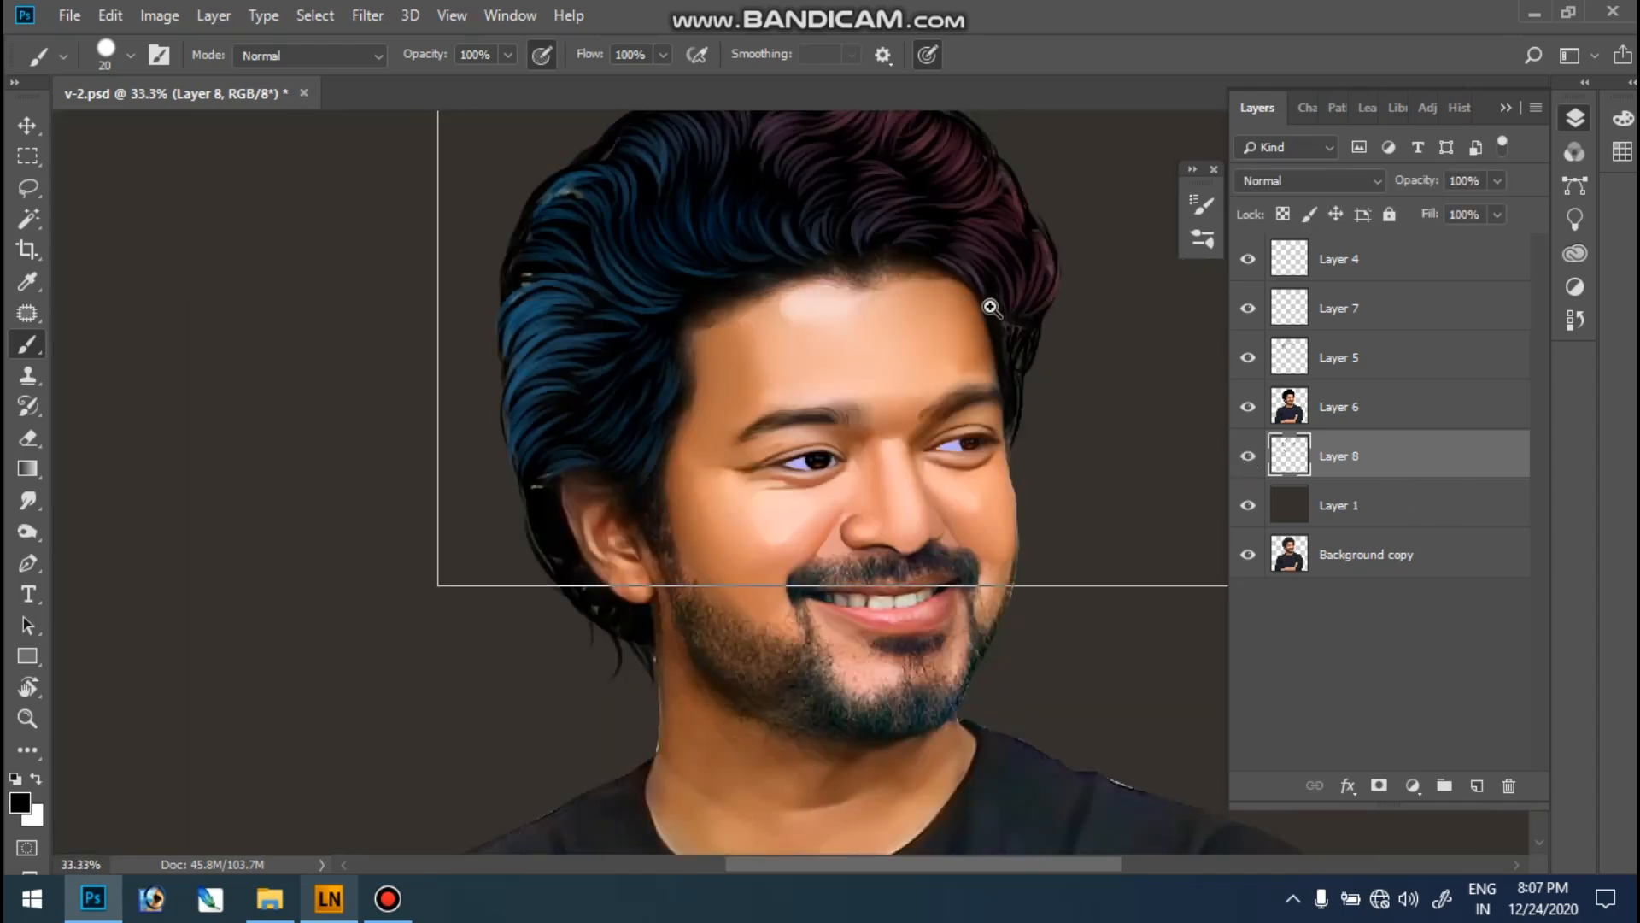
- Check which layer holds the coloured hair strands by hiding and reshowing Layer 5
ctrl+click(991, 308)
drag(516, 301, 584, 486)
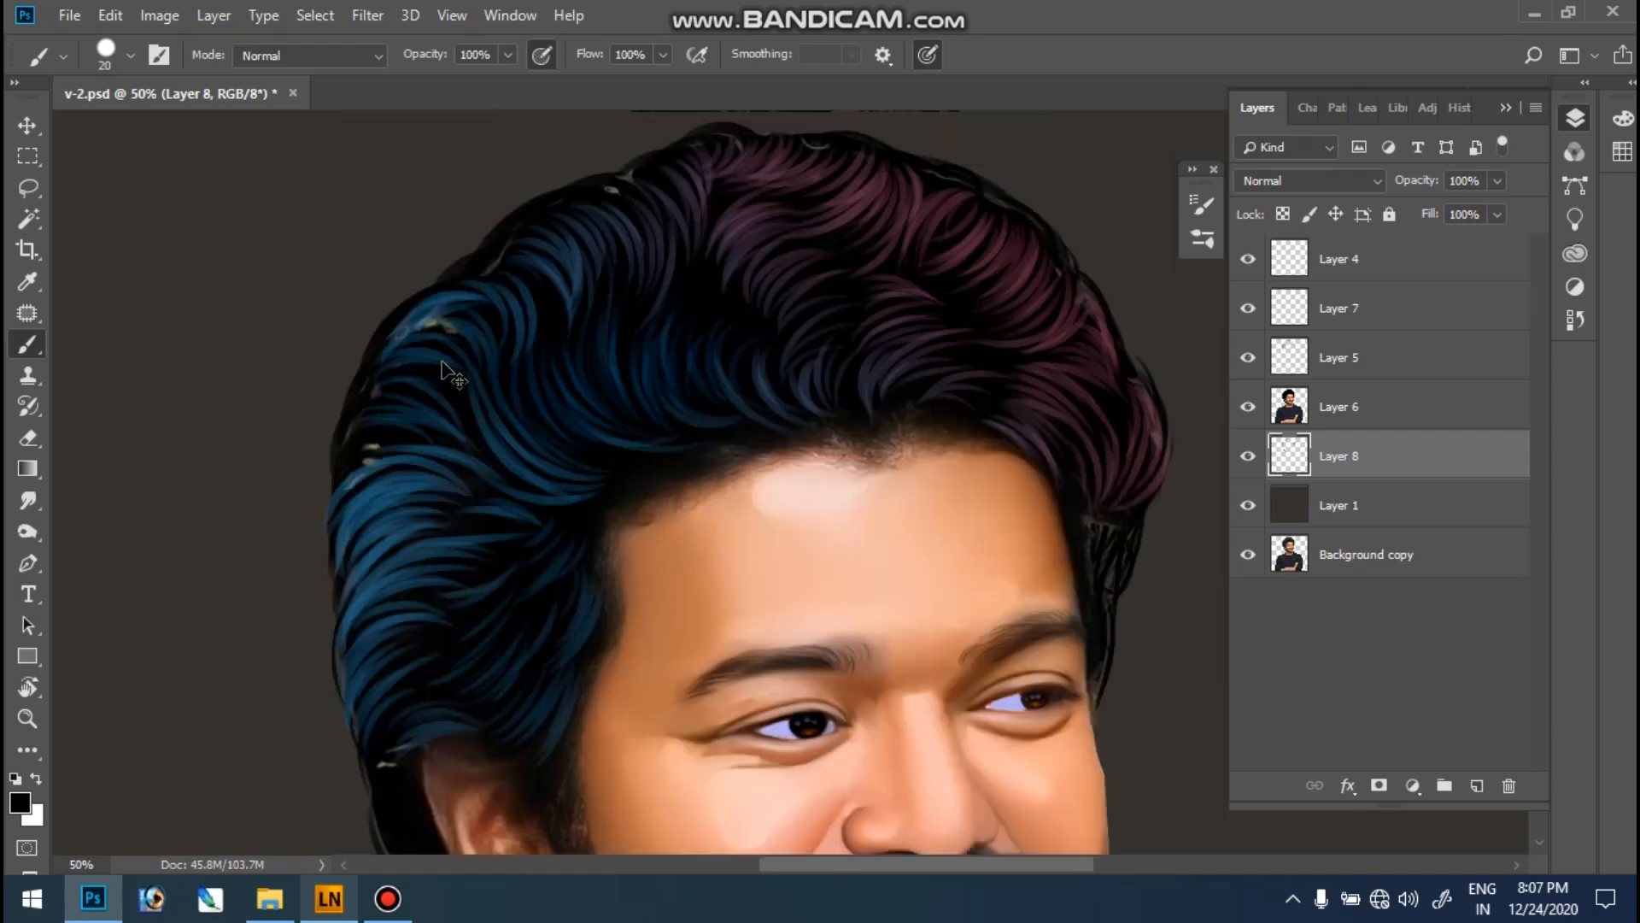
ctrl+right_click(453, 335)
click(495, 350)
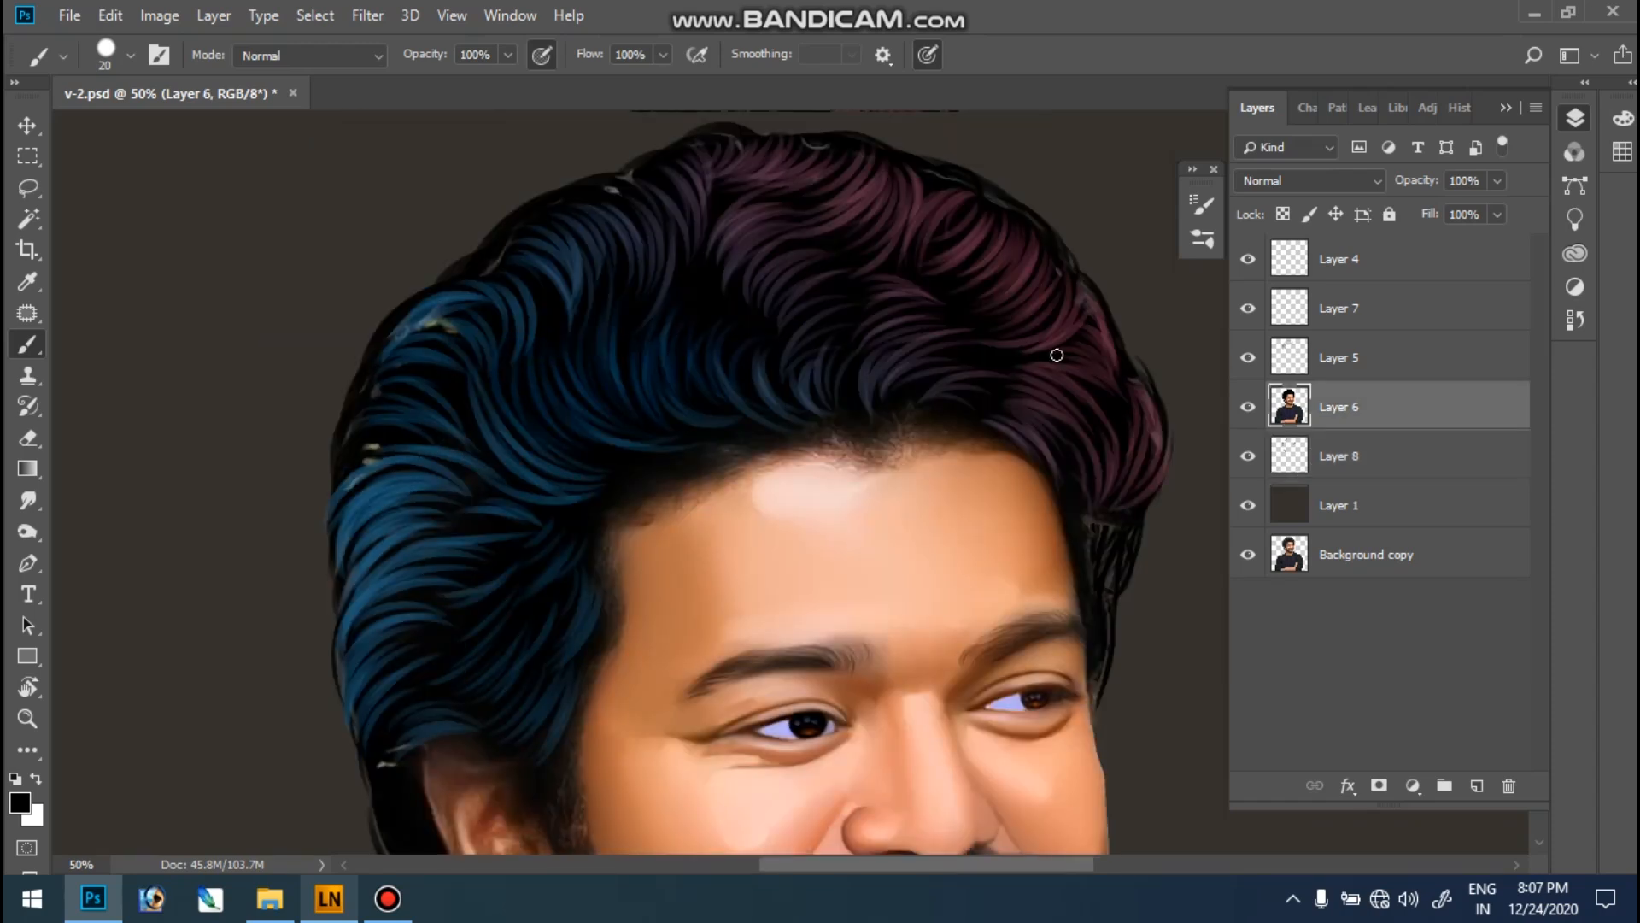
click(1248, 358)
click(1249, 358)
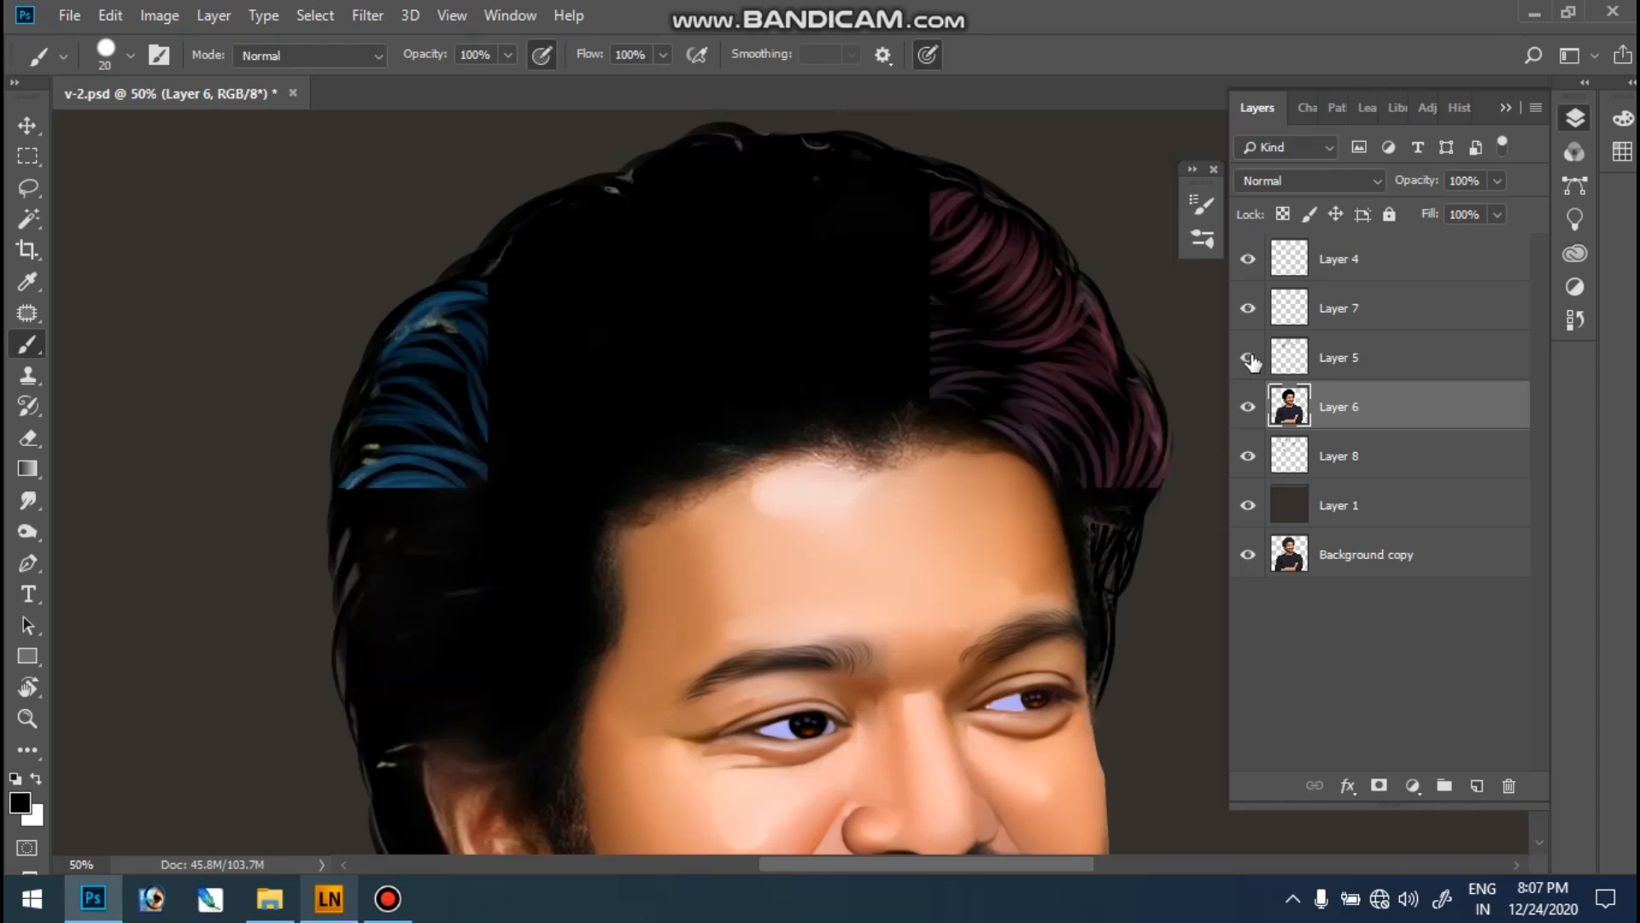
- Darken the coloured strands along the hair's upper outer edge on Layer 5 with a 175 px Burn tool, midtones, 66% exposure
click(1338, 456)
click(1342, 358)
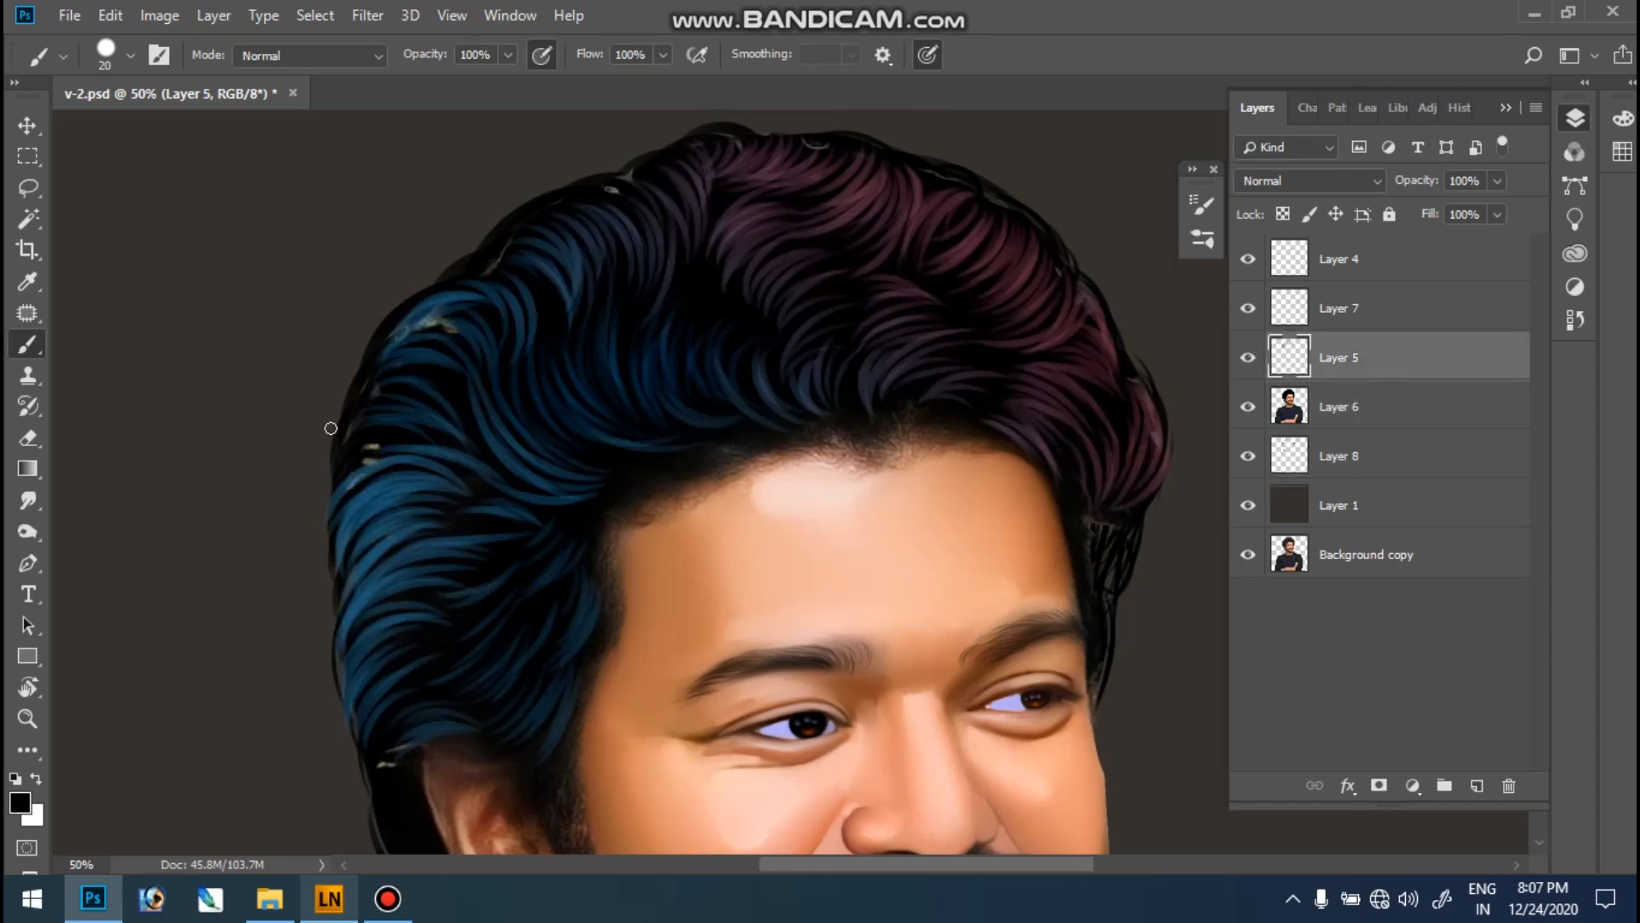
key(o)
mouse_move(422, 317)
mouse_down()
mouse_move(447, 308)
mouse_move(414, 307)
mouse_up()
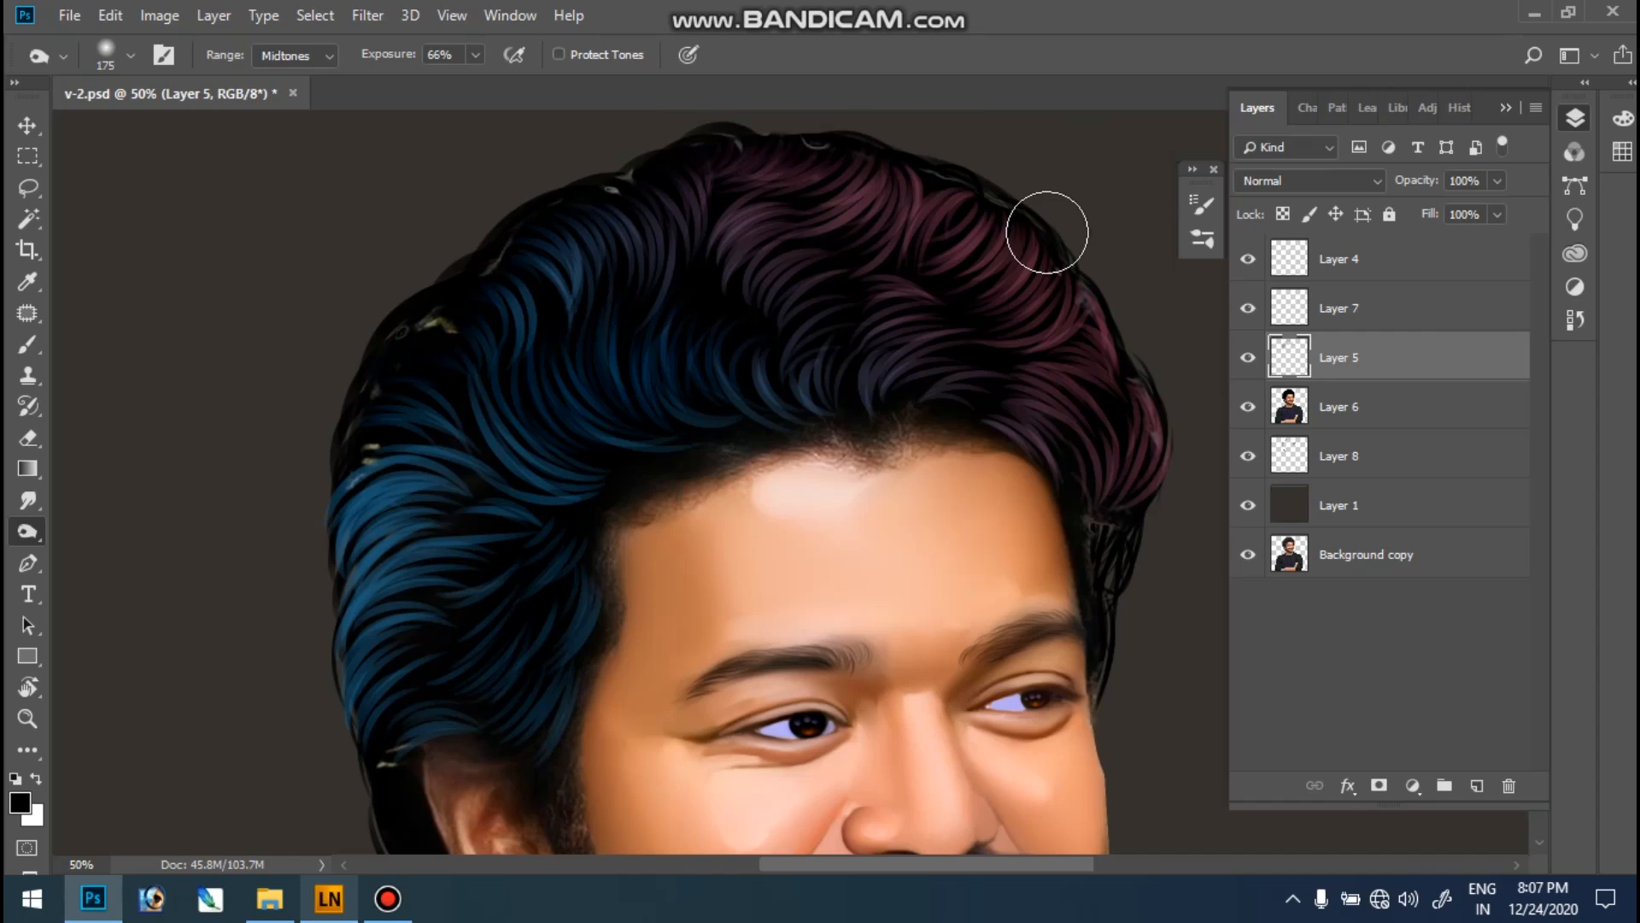
- Add a new layer directly above Layer 5 and choose a medium blue, based on the hair's colour, as the foreground colour
key(ctrl+0)
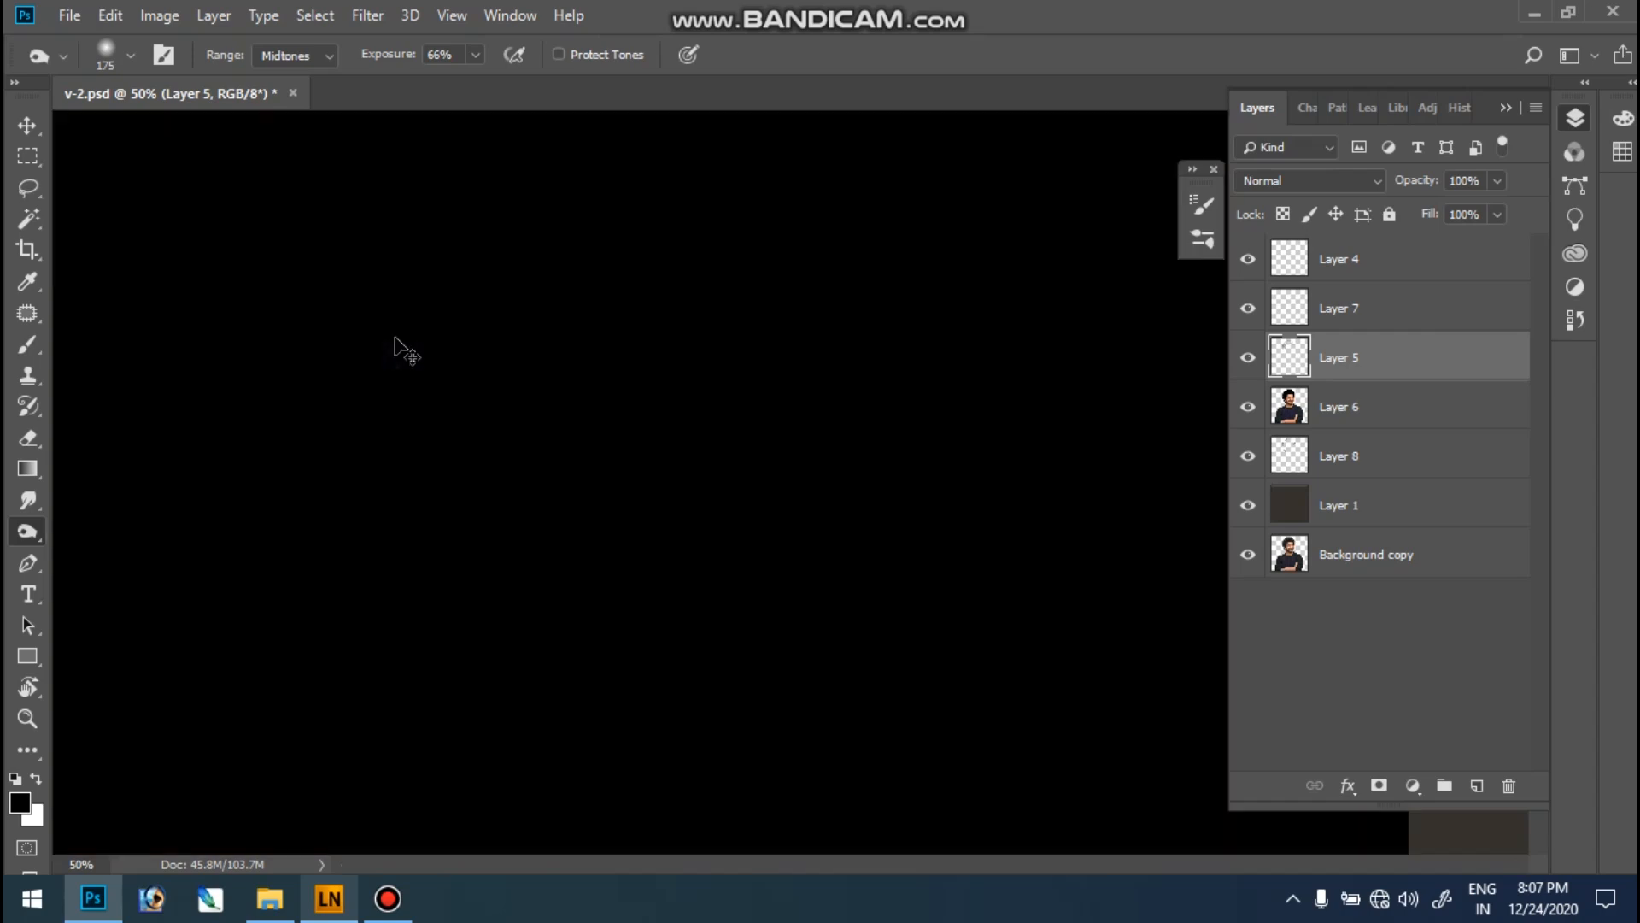
drag(875, 415, 698, 128)
drag(737, 426, 656, 308)
drag(963, 513, 775, 472)
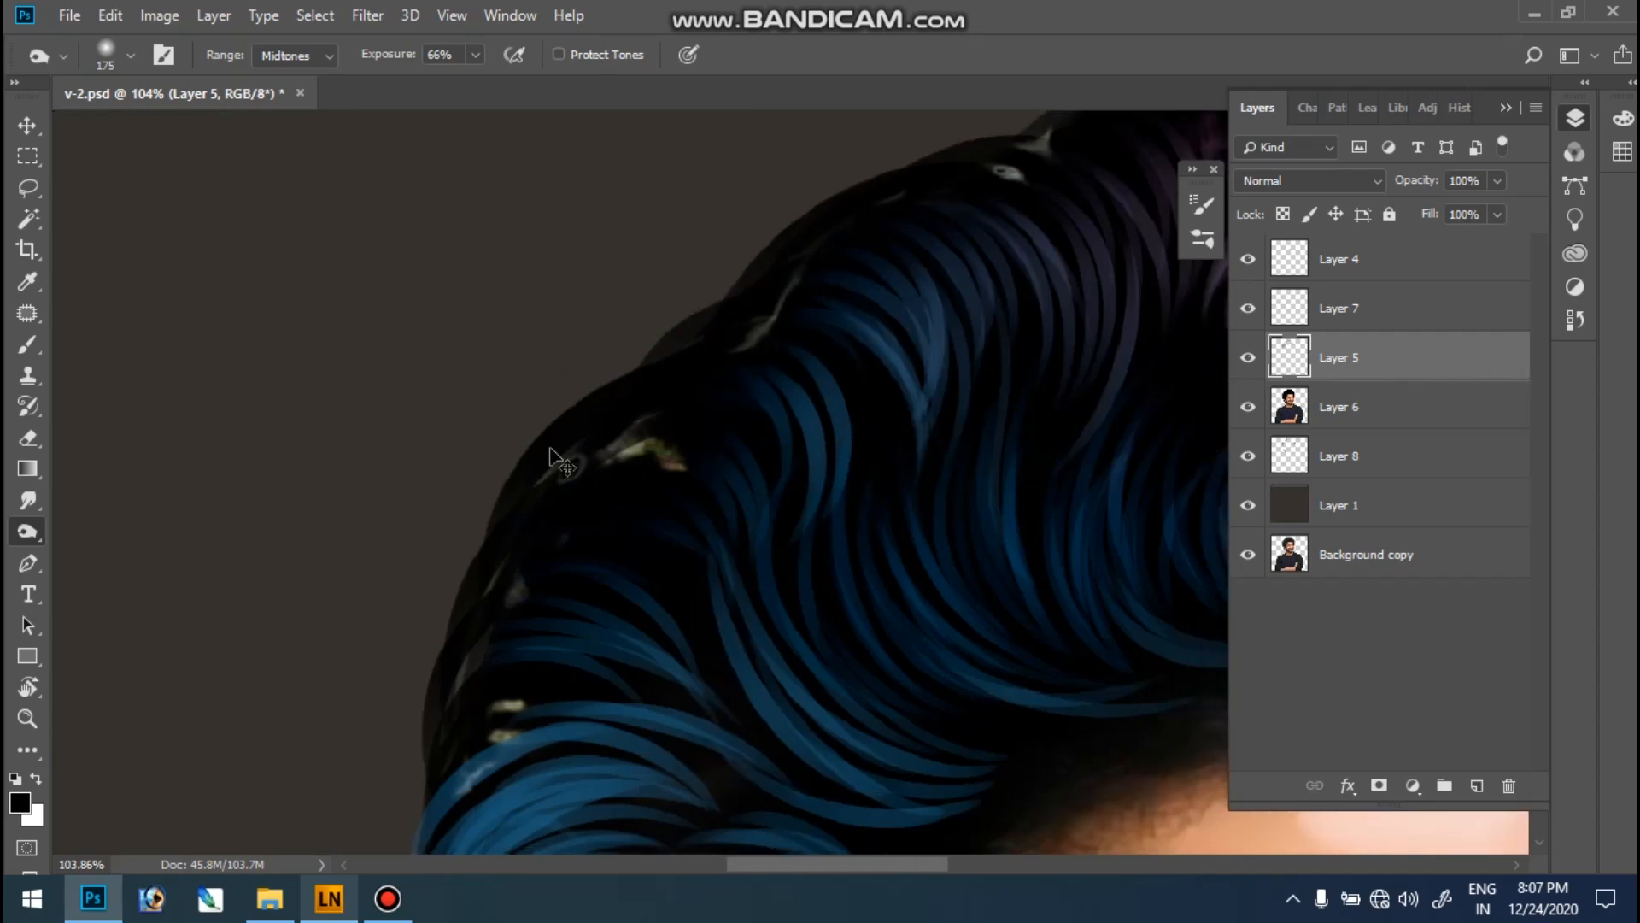
key(ctrl+0)
drag(821, 380, 694, 84)
drag(752, 513, 588, 171)
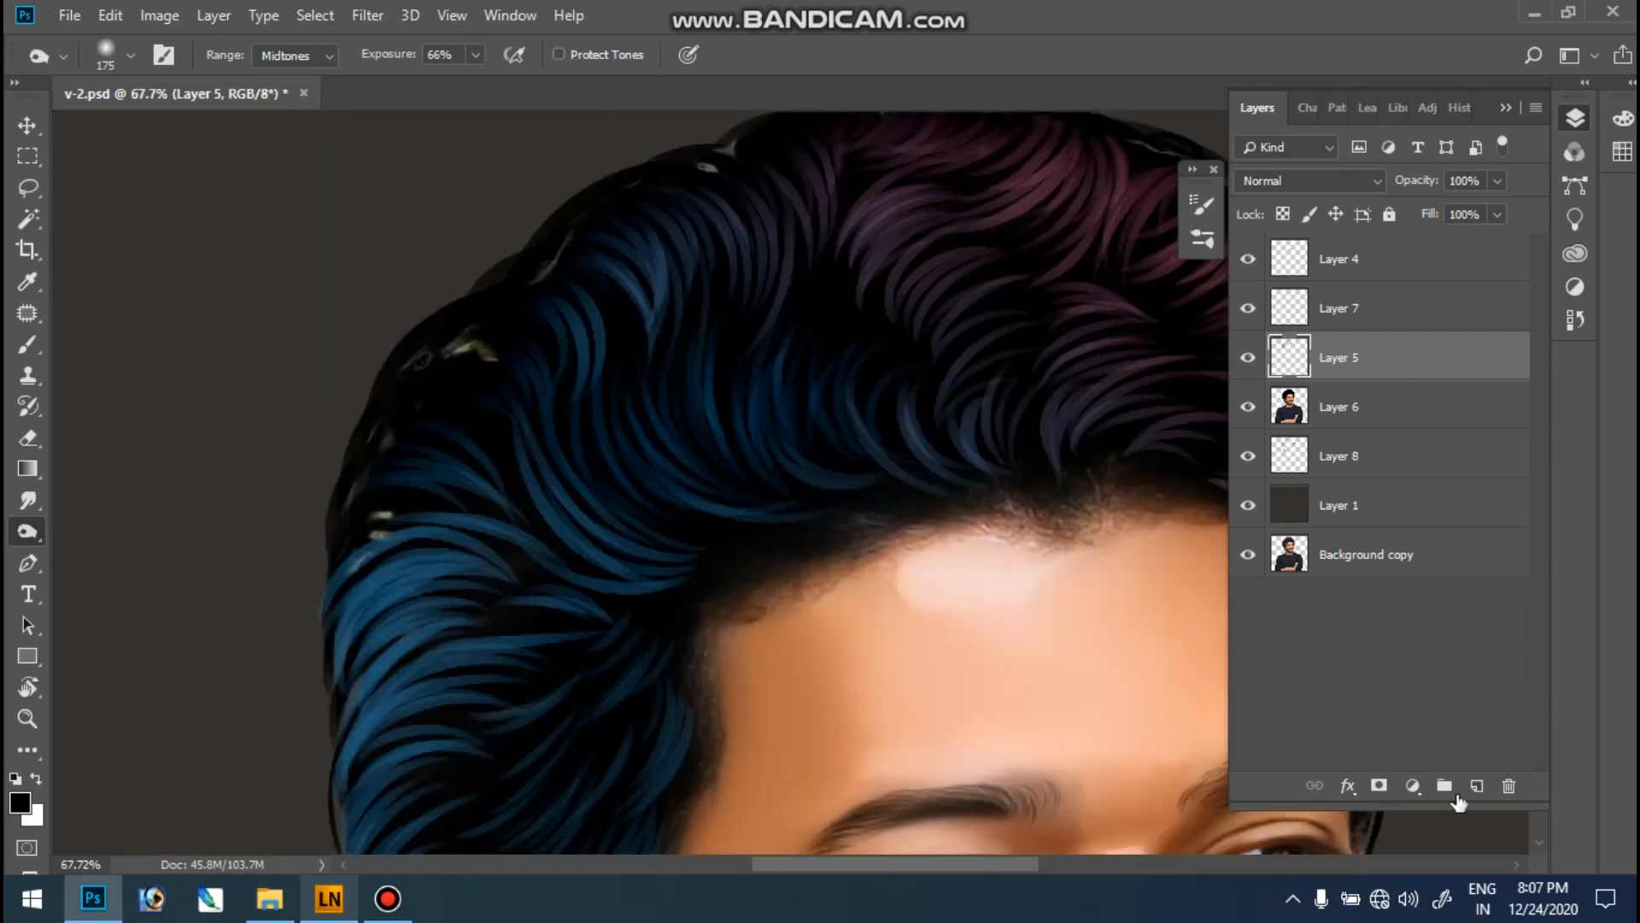
click(1477, 785)
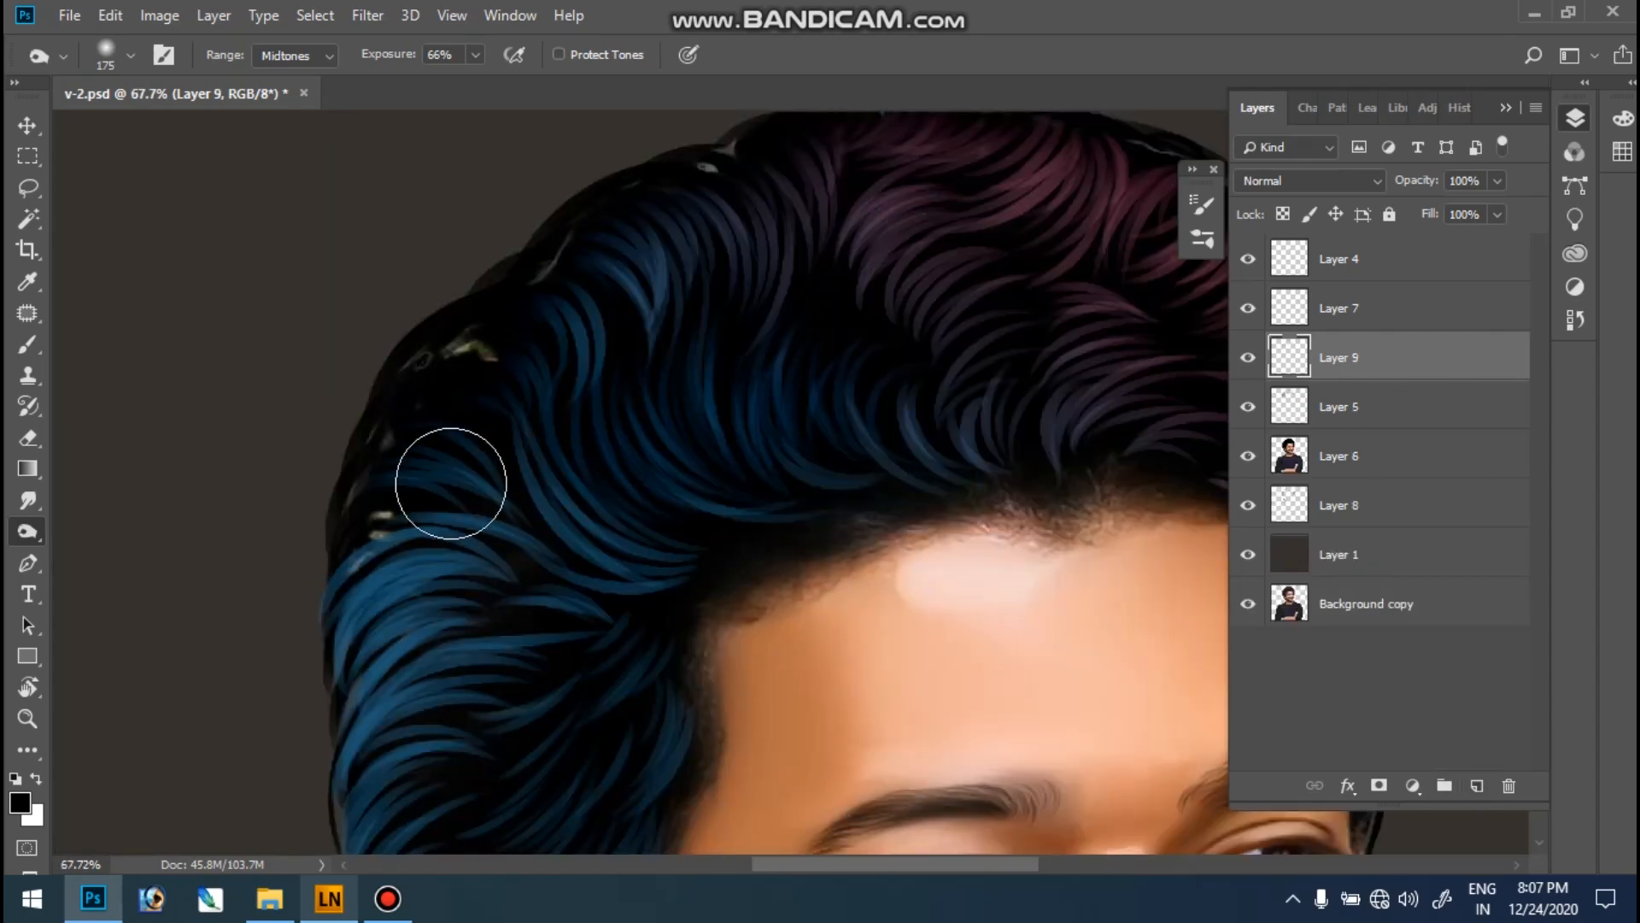
click(23, 807)
click(626, 547)
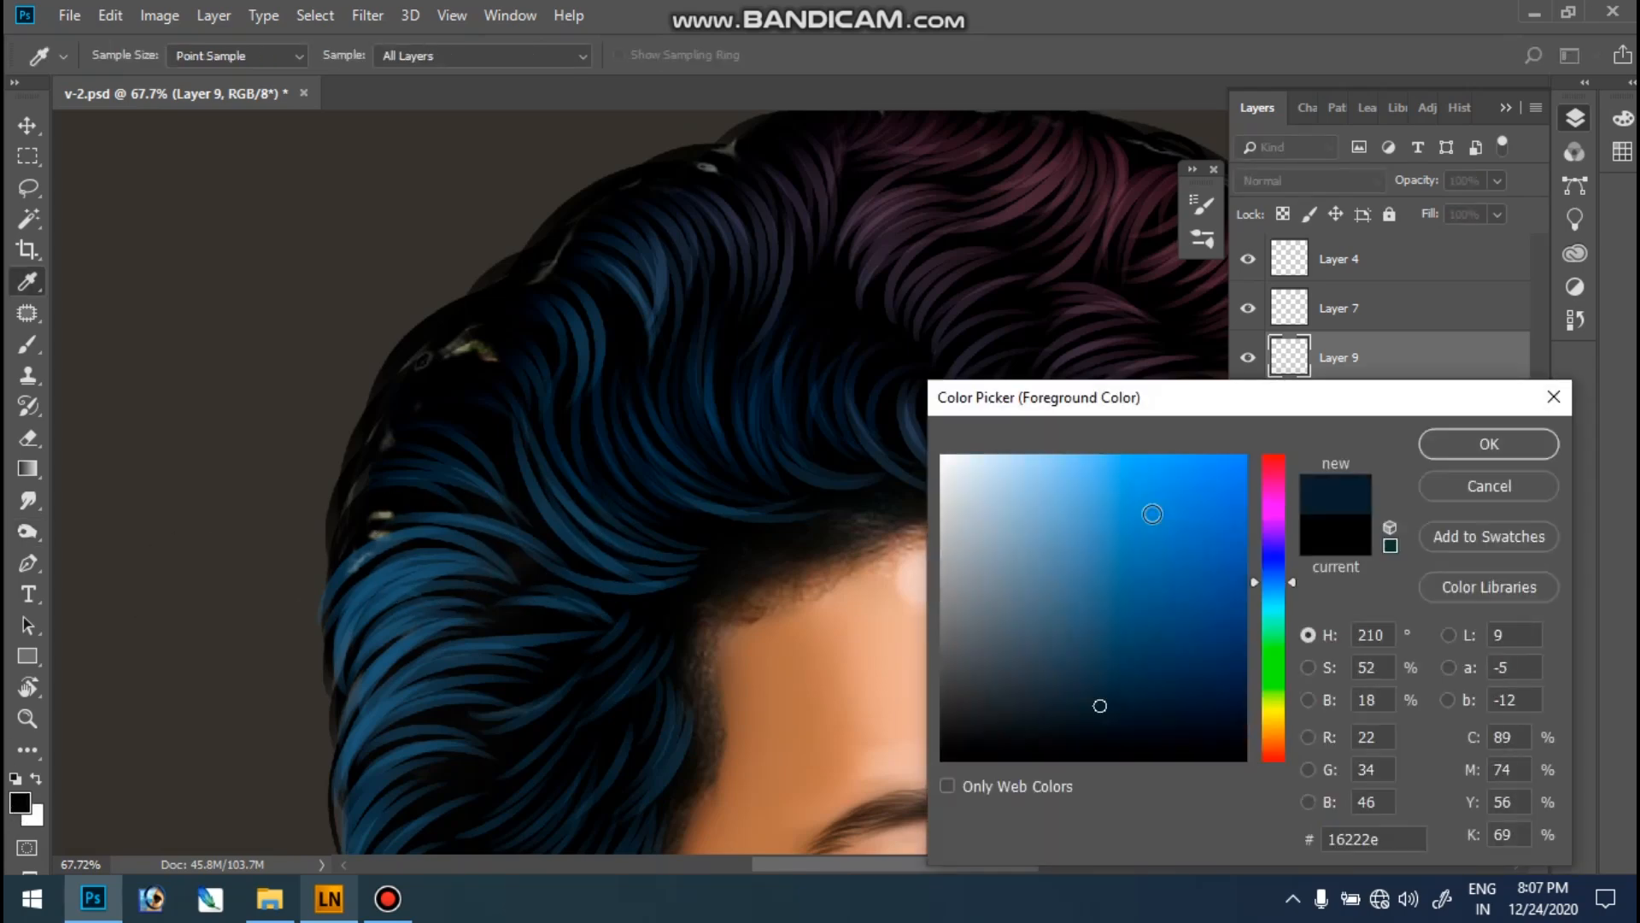
click(1160, 613)
click(1474, 443)
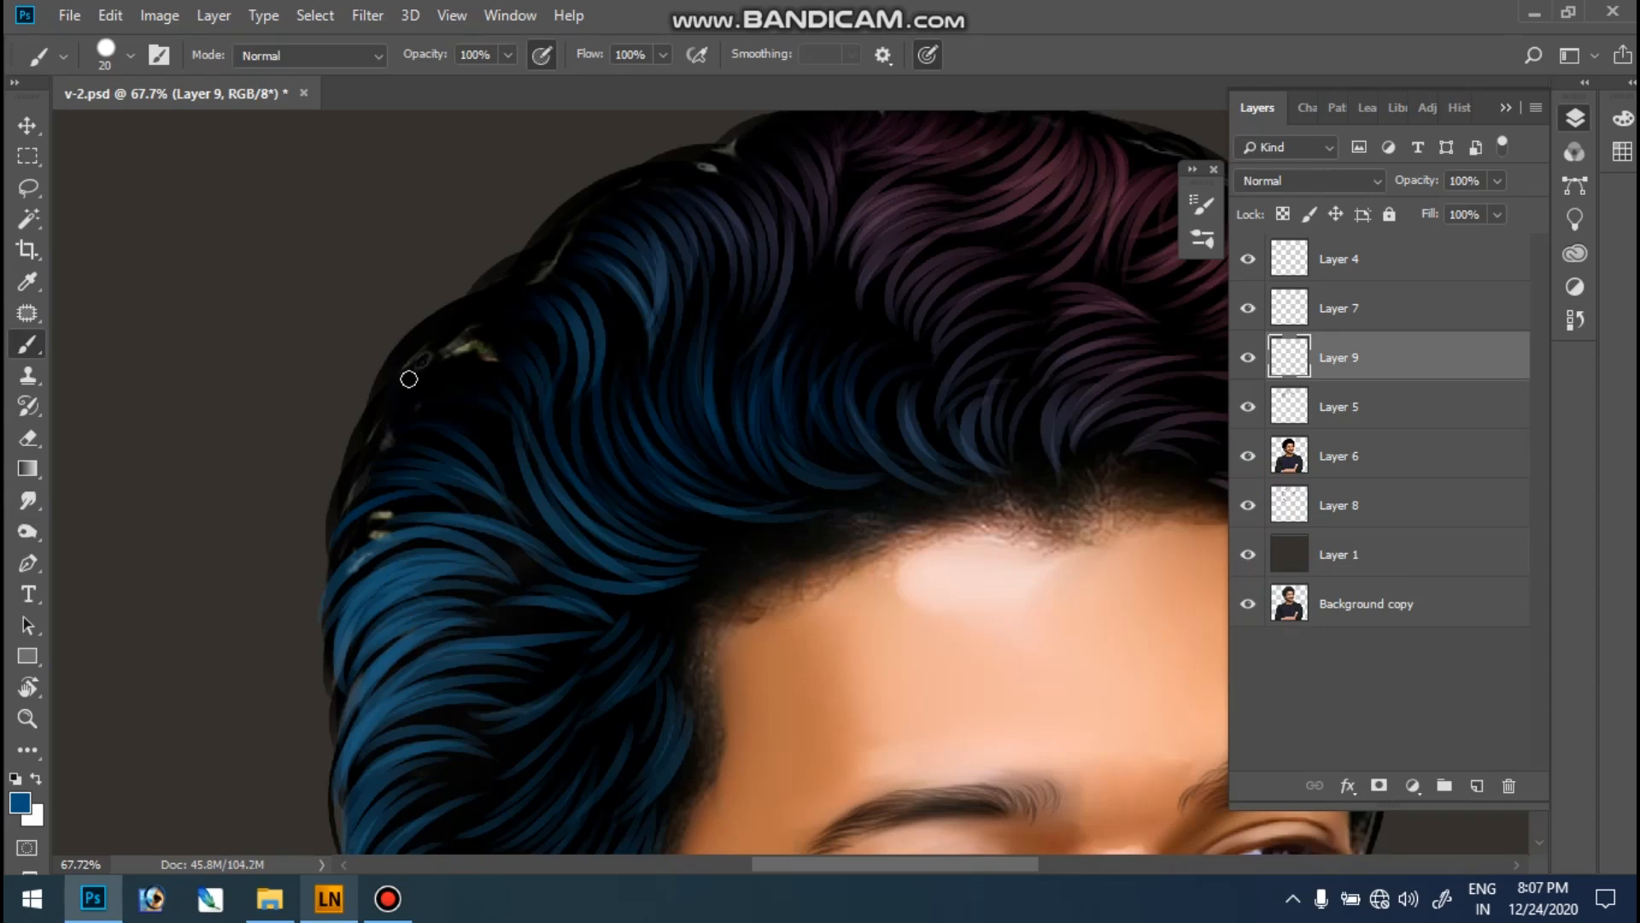
- Paint blue 20 px strands on Layer 9 over the hair's dark outer edge above the ear, up to the first bend in the outline
drag(335, 519, 459, 440)
mouse_move(344, 465)
mouse_down()
mouse_move(464, 429)
mouse_move(461, 405)
mouse_move(346, 445)
mouse_move(491, 363)
mouse_up()
drag(377, 410, 538, 329)
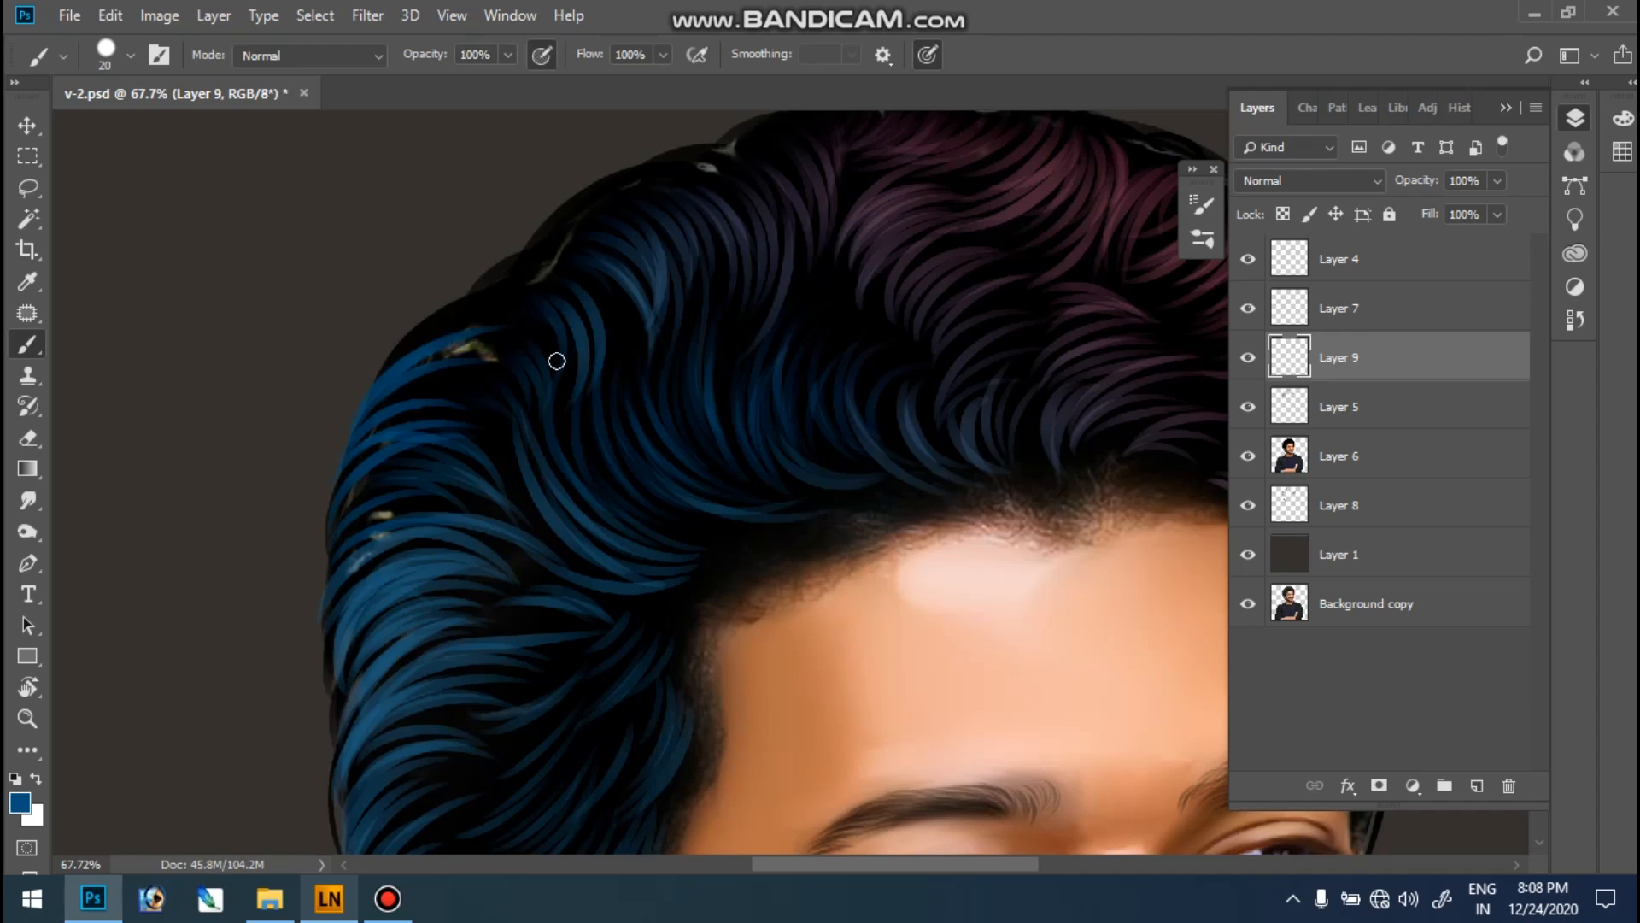
drag(377, 375, 535, 321)
mouse_move(400, 338)
mouse_down()
mouse_move(513, 294)
mouse_move(537, 316)
mouse_up()
drag(427, 318, 576, 307)
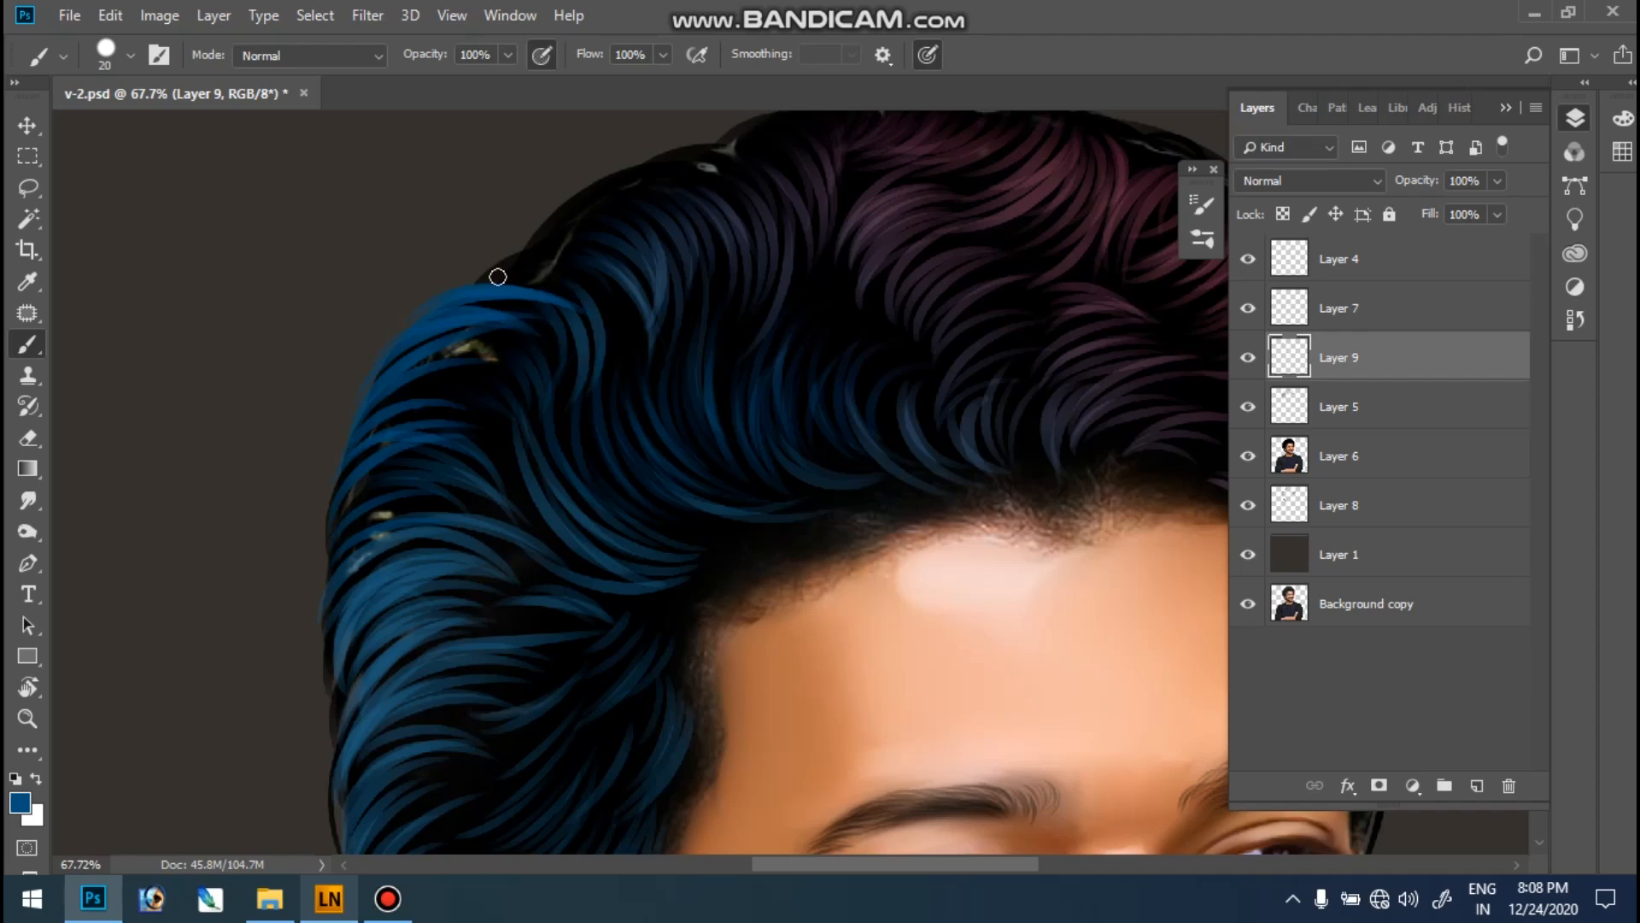
- Continue the blue 20 px strands along the hair's upper outline until they meet the pinkish-red section at the crown
drag(484, 276, 584, 299)
drag(498, 262, 638, 289)
drag(516, 255, 654, 295)
mouse_move(501, 257)
mouse_down()
mouse_move(689, 223)
mouse_move(701, 287)
mouse_up()
mouse_move(547, 228)
mouse_down()
mouse_move(669, 252)
mouse_move(687, 313)
mouse_up()
mouse_move(572, 196)
mouse_down()
mouse_move(616, 180)
mouse_move(702, 239)
mouse_move(670, 150)
mouse_move(724, 243)
mouse_up()
drag(610, 173, 733, 210)
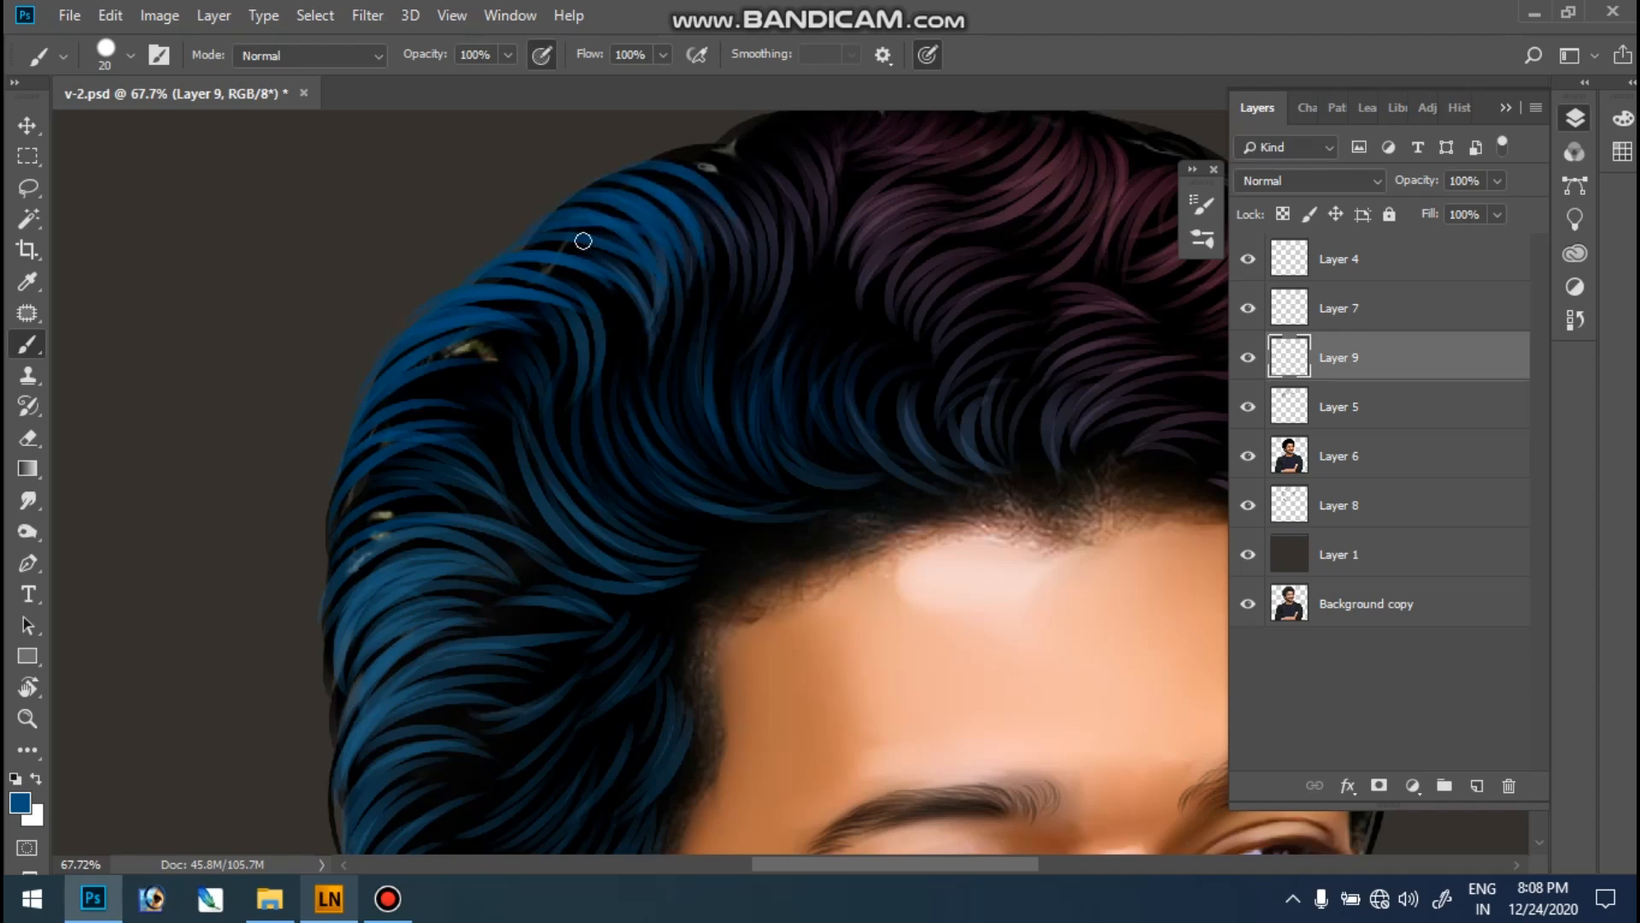
mouse_move(603, 170)
mouse_down()
mouse_move(688, 151)
mouse_move(773, 176)
mouse_up()
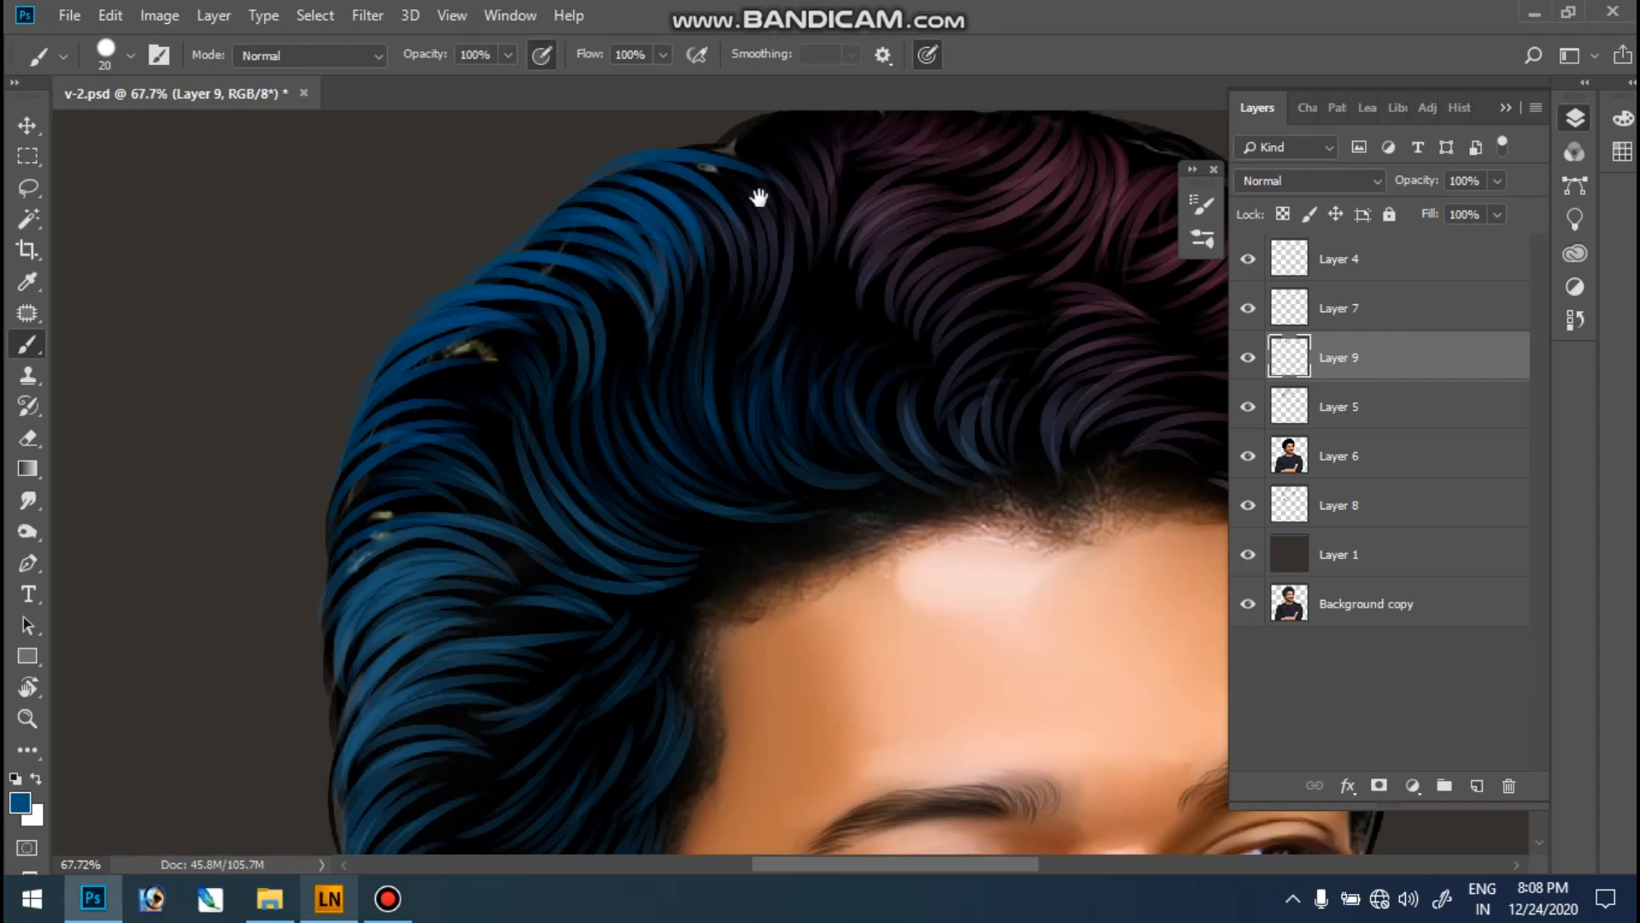
drag(756, 207, 575, 384)
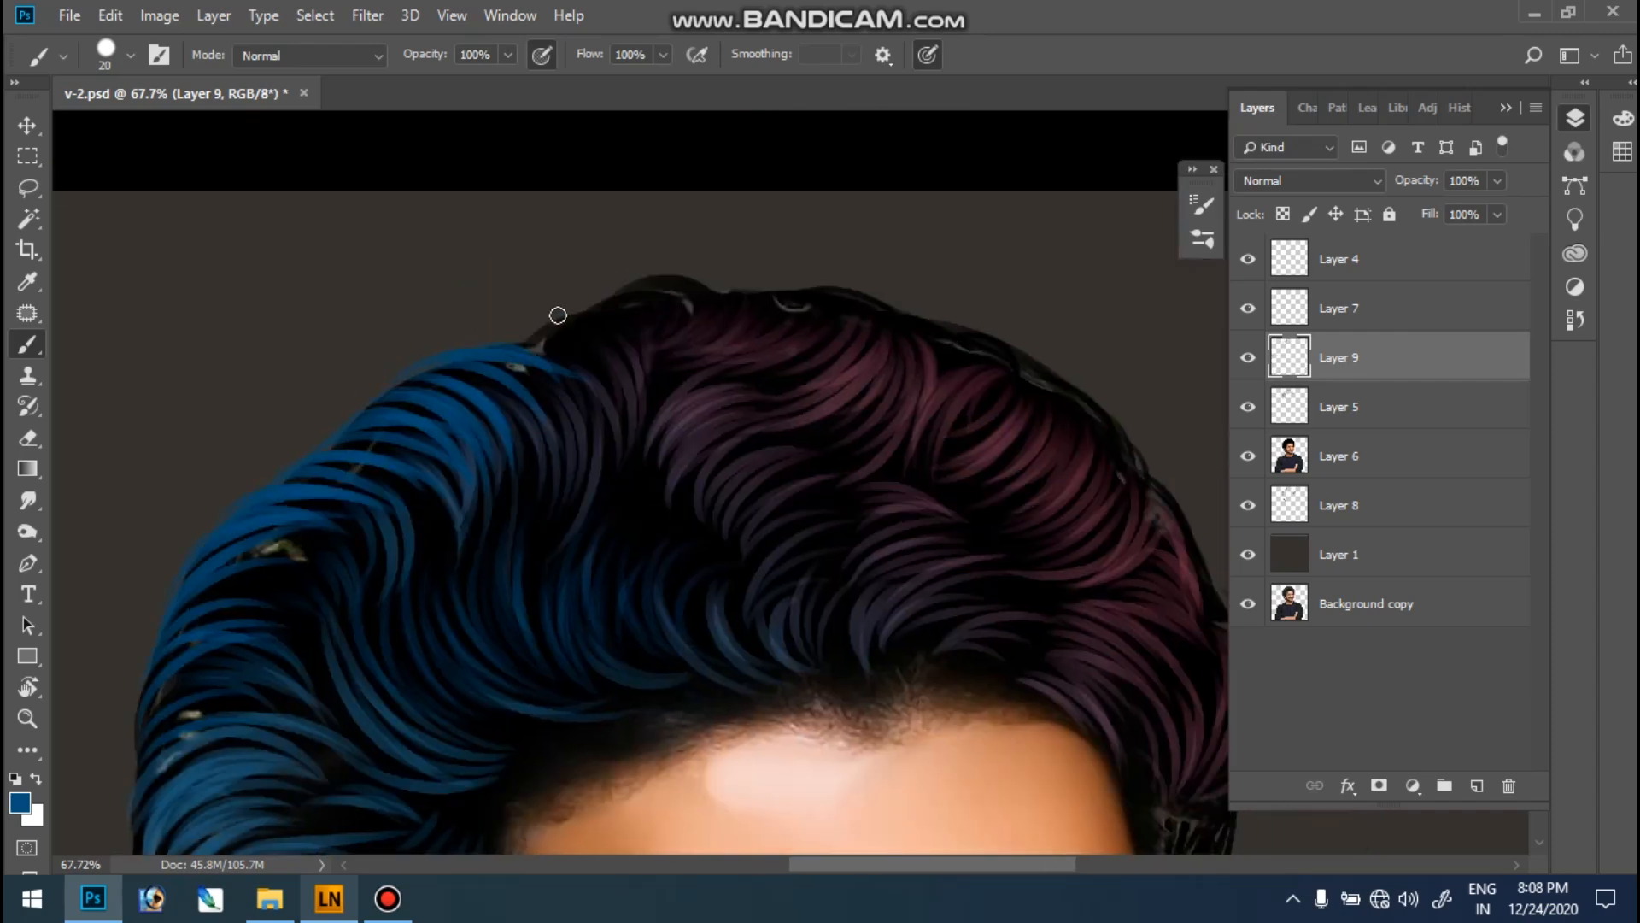
mouse_move(506, 351)
mouse_down()
mouse_move(565, 434)
mouse_move(552, 345)
mouse_move(584, 398)
mouse_up()
drag(518, 326, 585, 386)
mouse_move(443, 360)
mouse_down()
mouse_move(528, 348)
mouse_move(462, 363)
mouse_up()
- Sample the dark pinkish-red #522d3f from the hair and paint 20 px strands with it along the crown beside the blue section
key(ctrl+0)
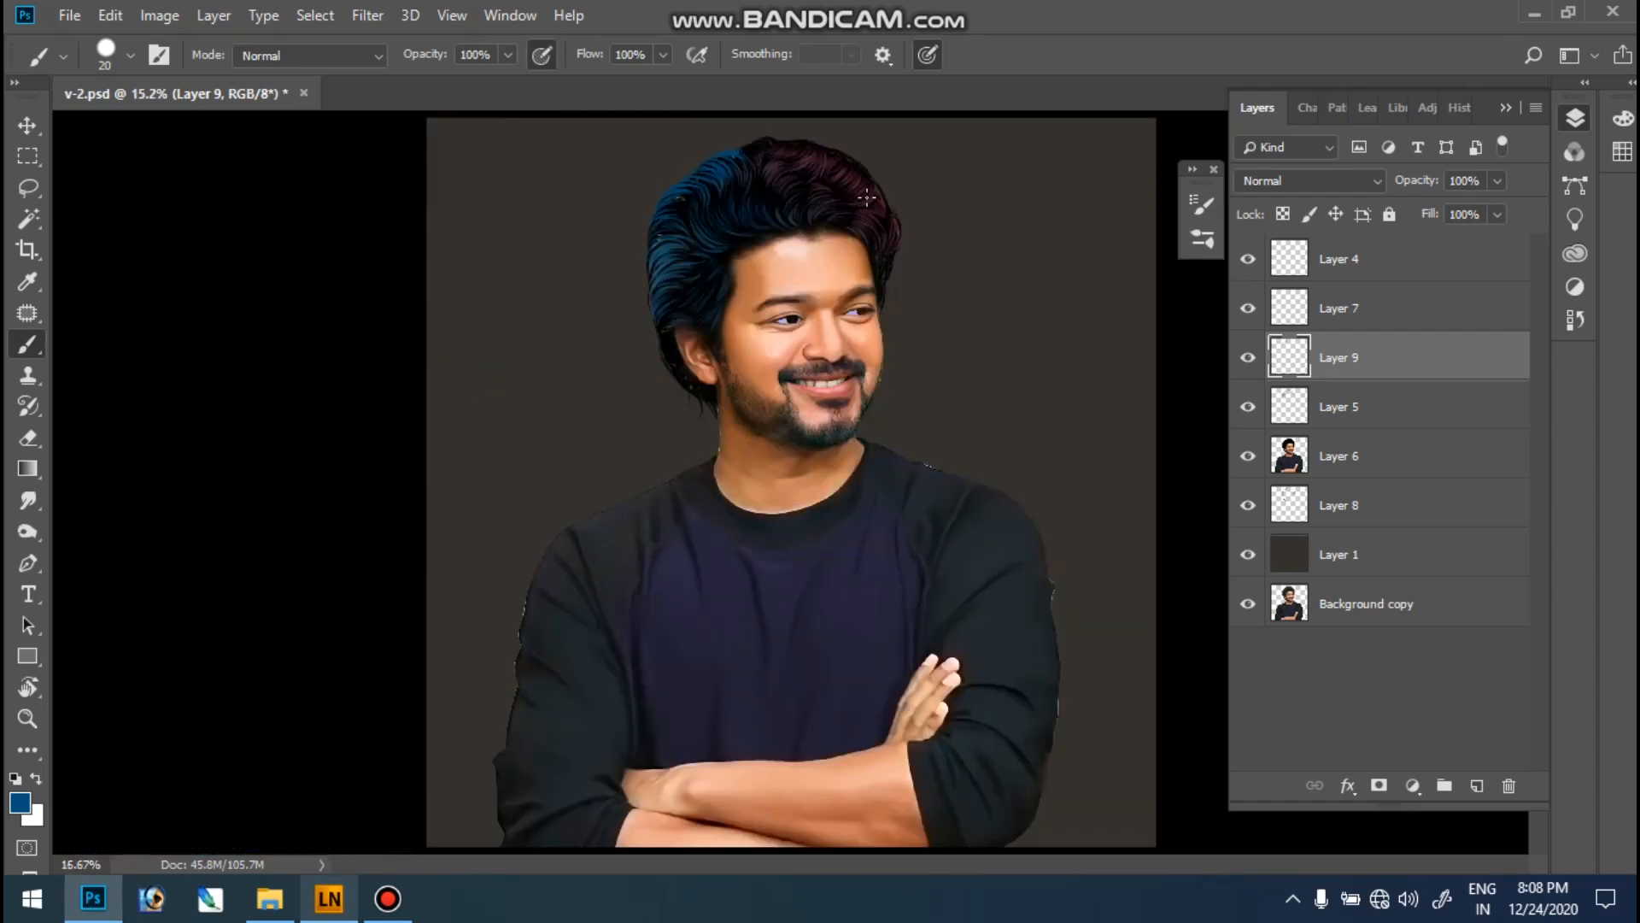
key(ctrl+plus)
drag(638, 113, 946, 496)
drag(1109, 475, 544, 81)
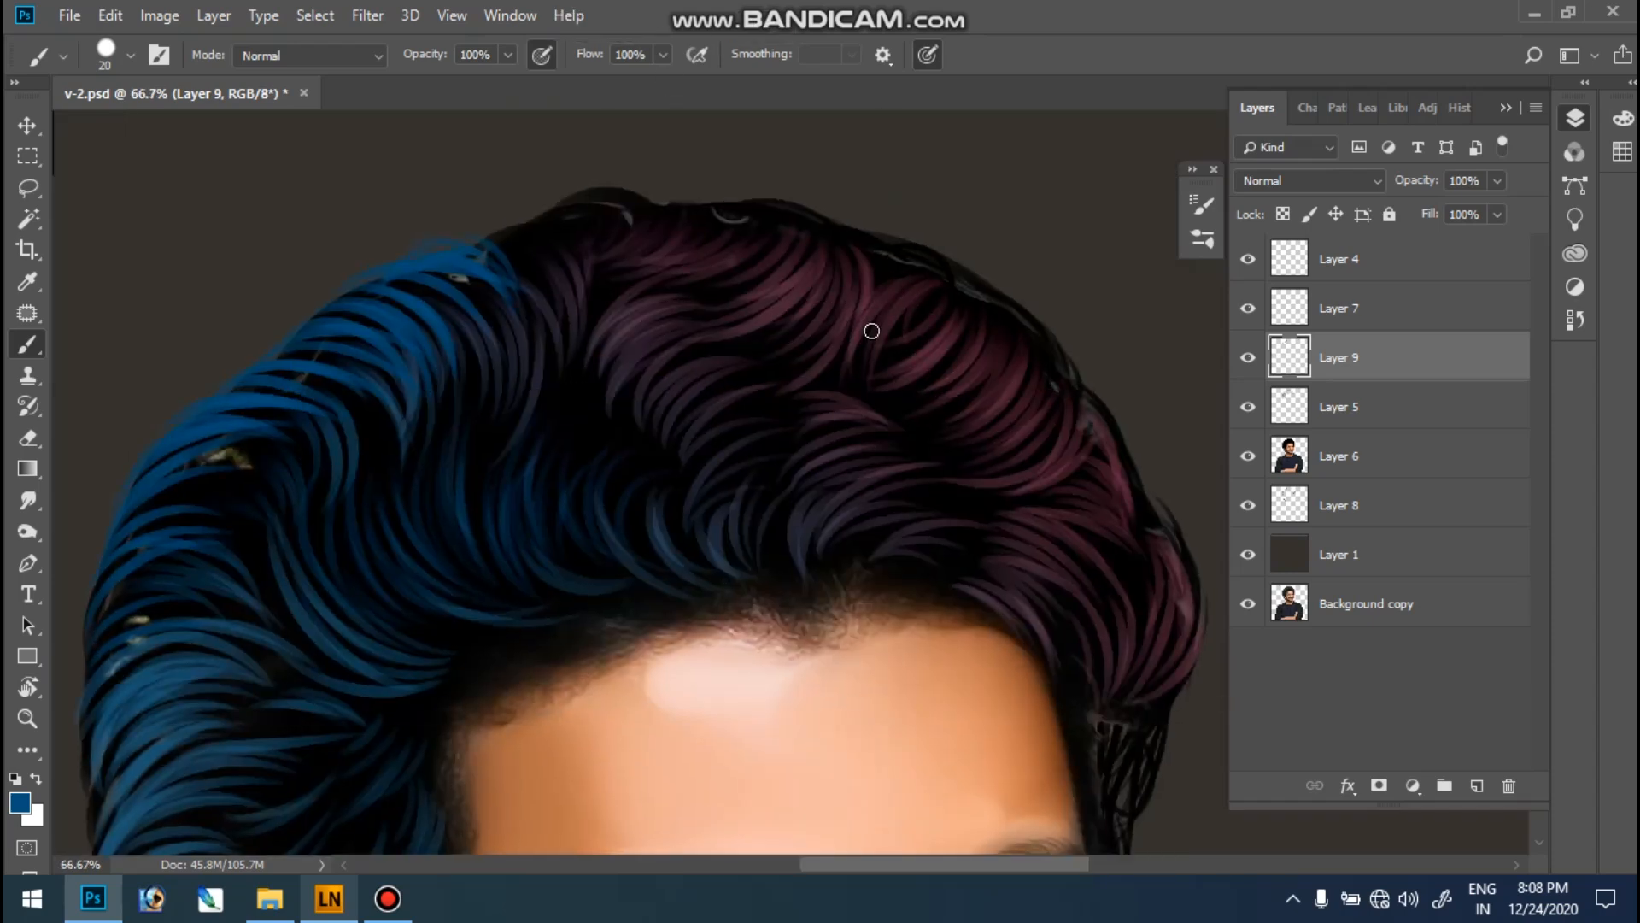
key(i)
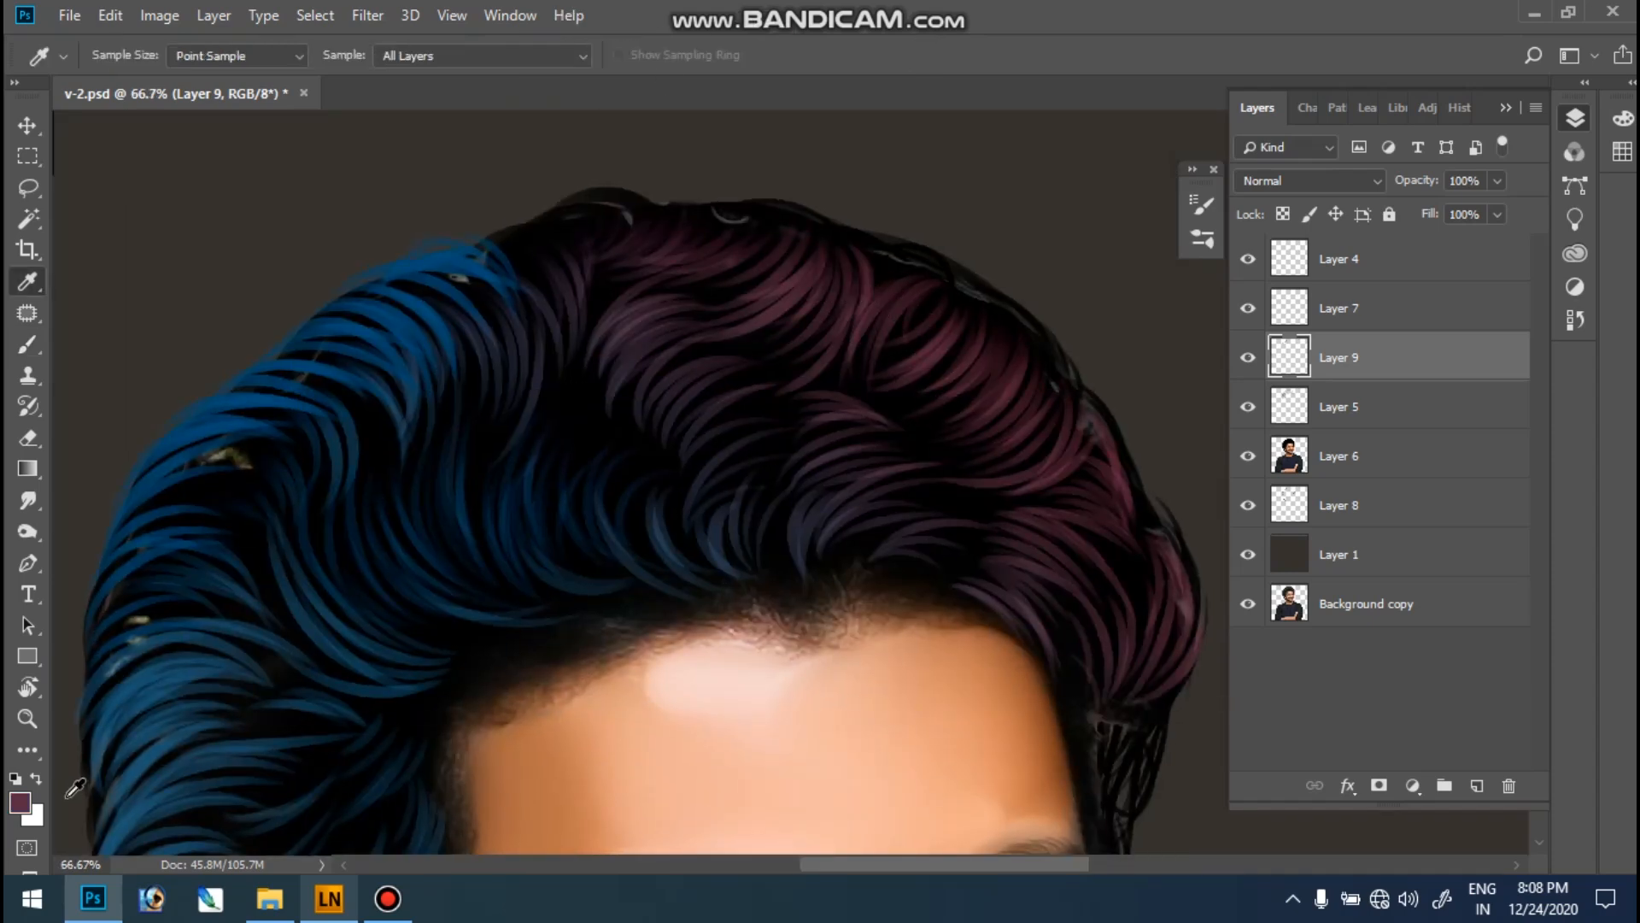
click(46, 347)
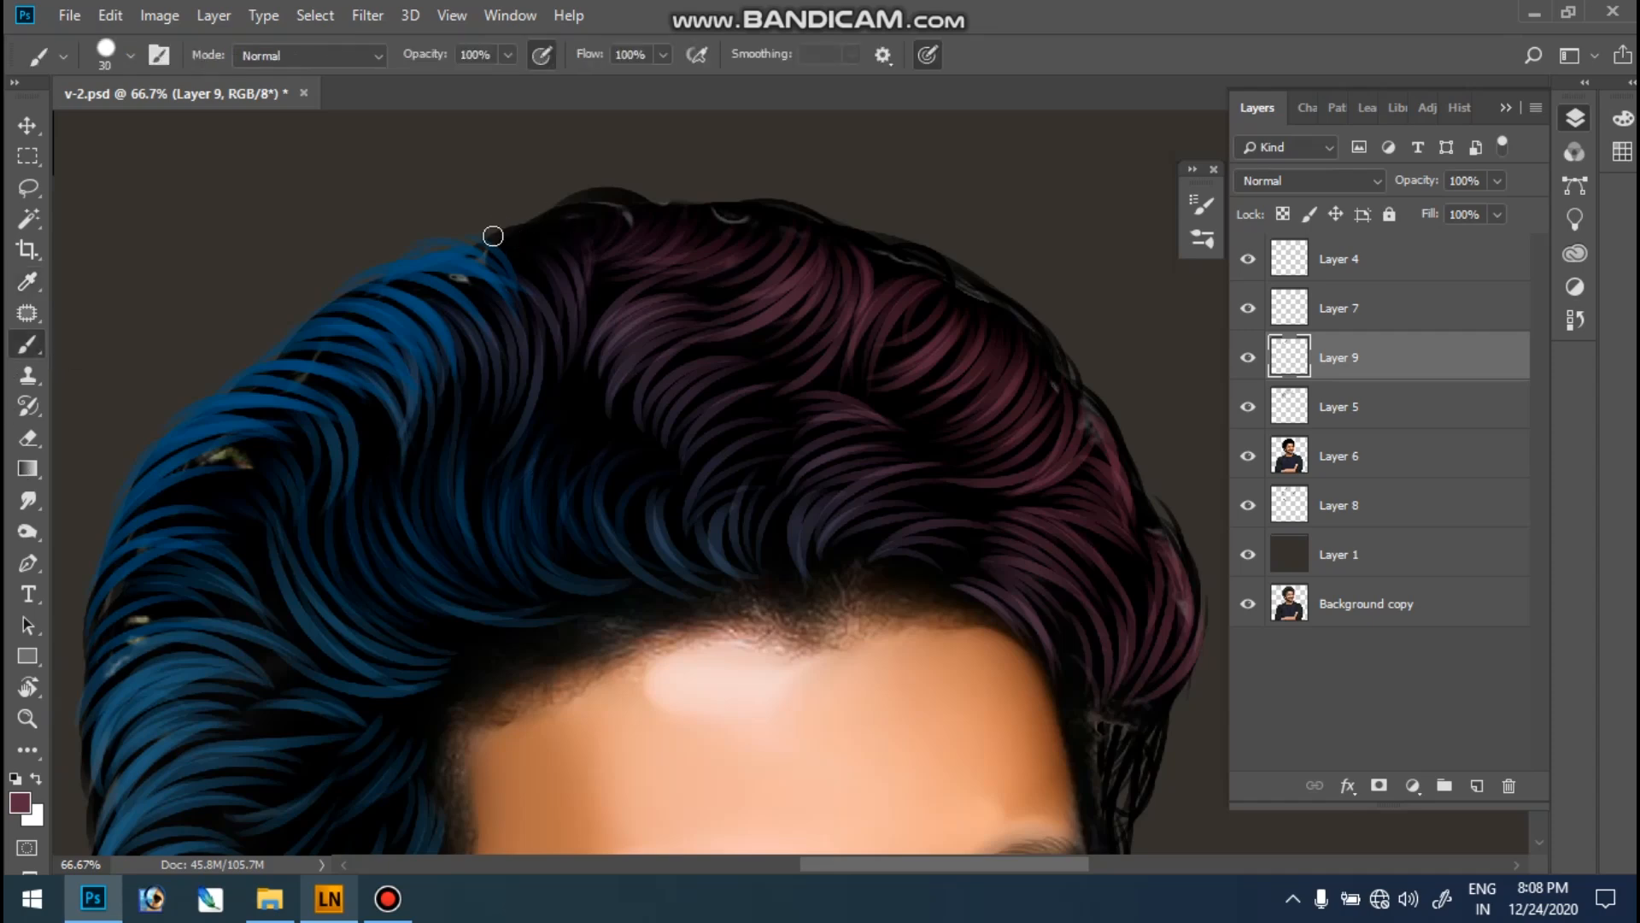
drag(534, 290, 531, 240)
drag(551, 303, 499, 229)
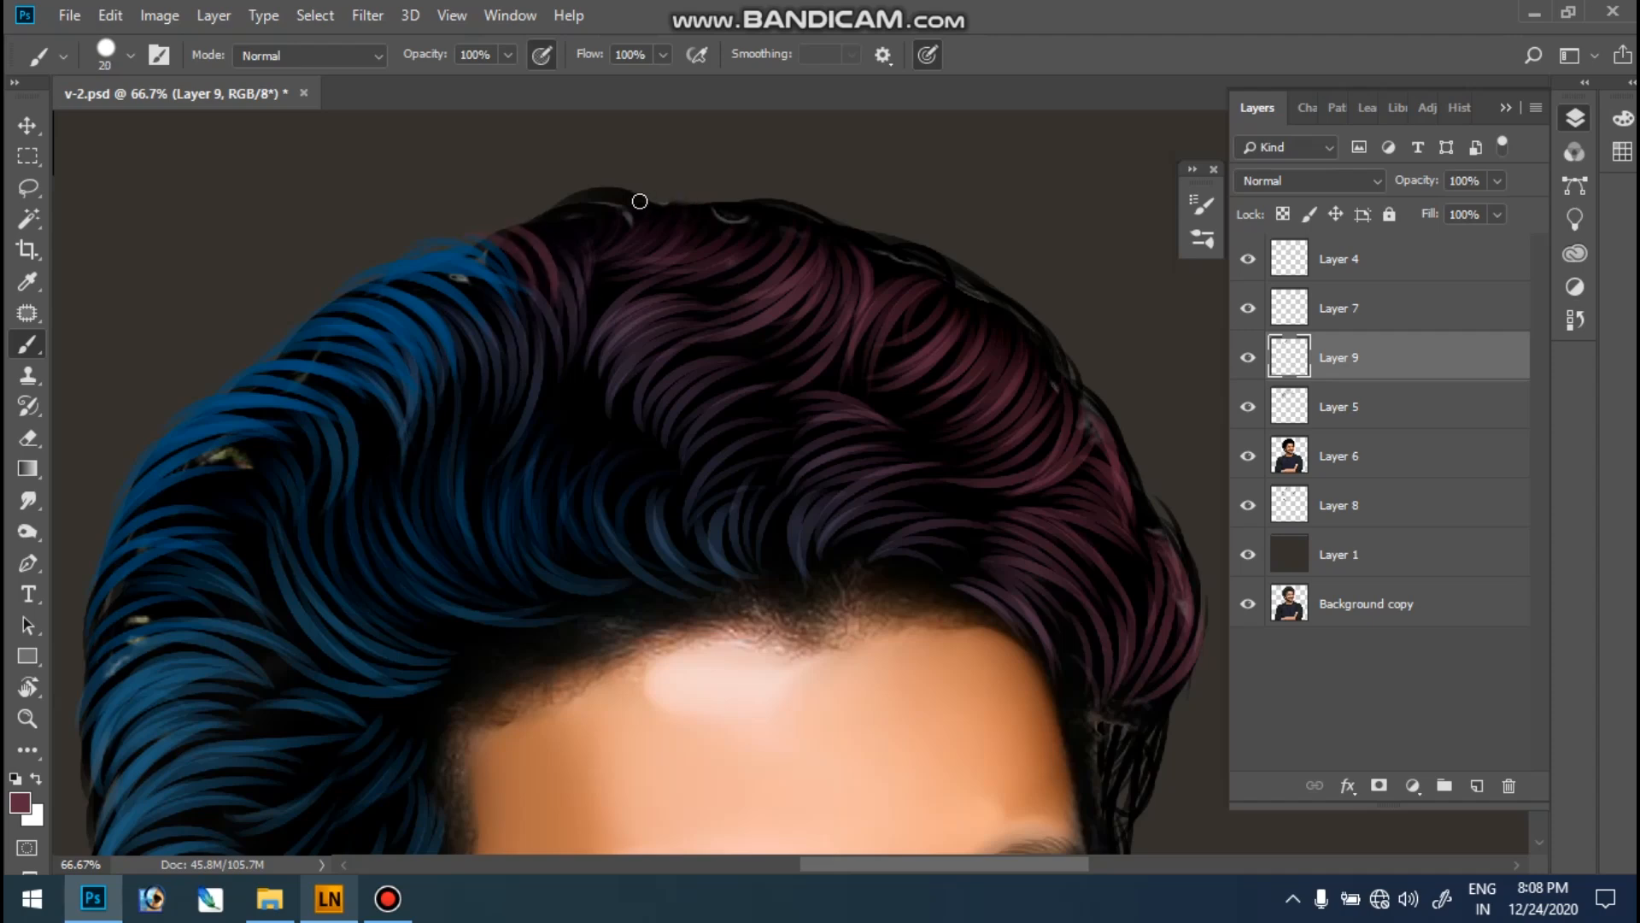
mouse_move(635, 188)
mouse_down()
mouse_move(693, 281)
mouse_move(714, 204)
mouse_move(675, 192)
mouse_move(682, 265)
mouse_up()
drag(714, 199, 695, 263)
drag(720, 200, 738, 289)
mouse_move(769, 202)
mouse_down()
mouse_move(734, 316)
mouse_move(717, 316)
mouse_move(737, 266)
mouse_move(775, 266)
mouse_up()
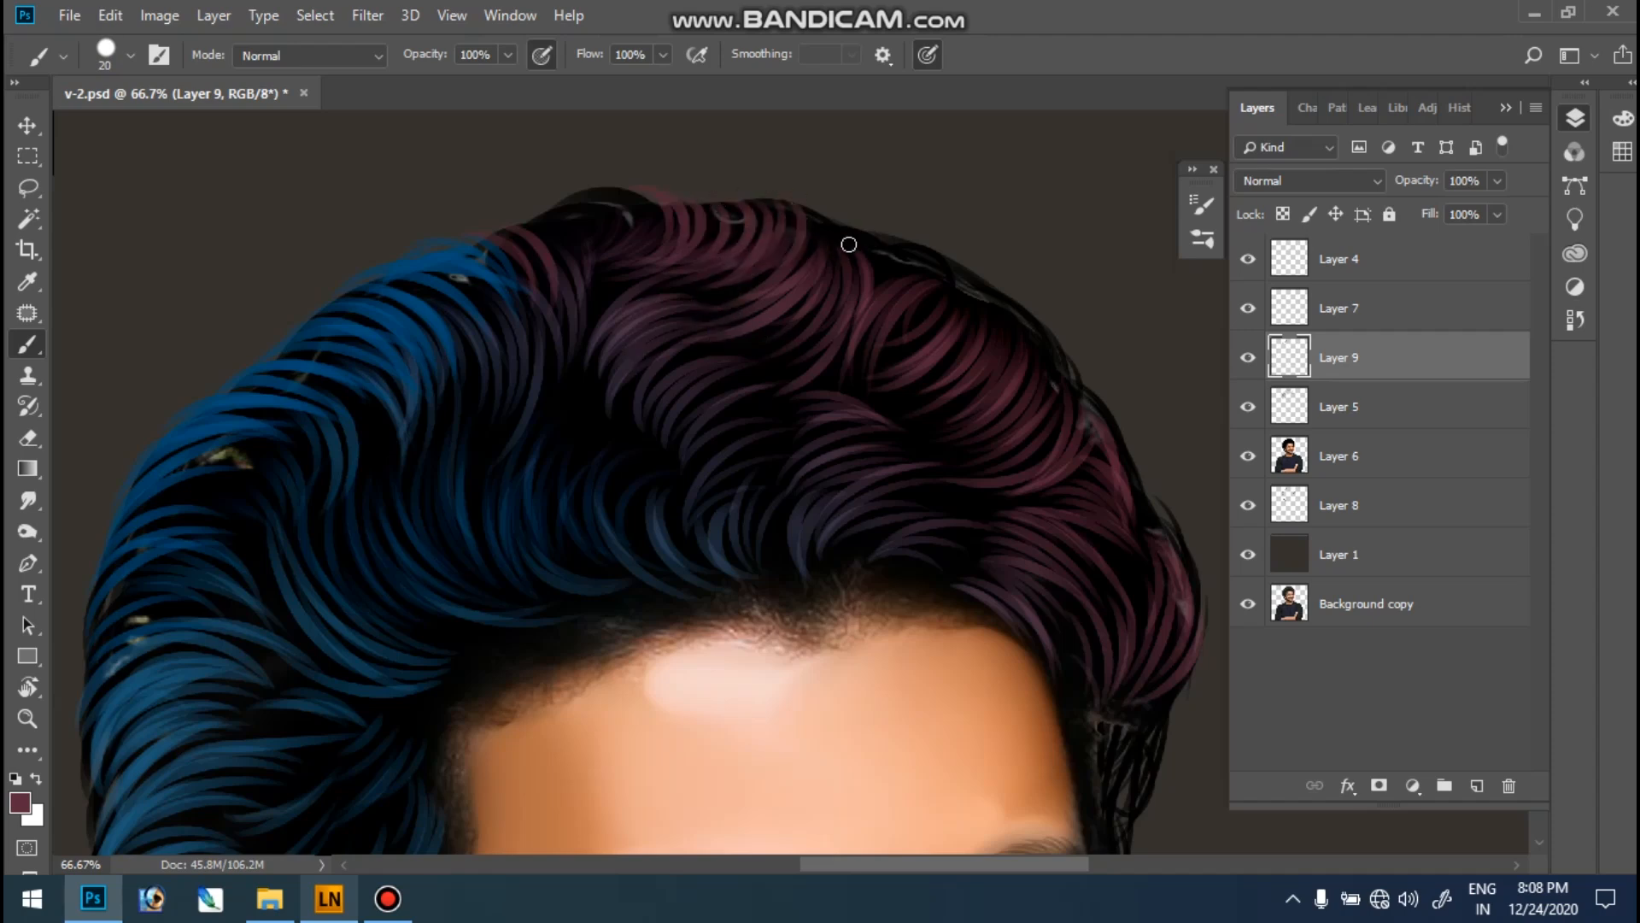
mouse_move(661, 206)
mouse_down()
mouse_move(583, 213)
mouse_move(564, 236)
mouse_up()
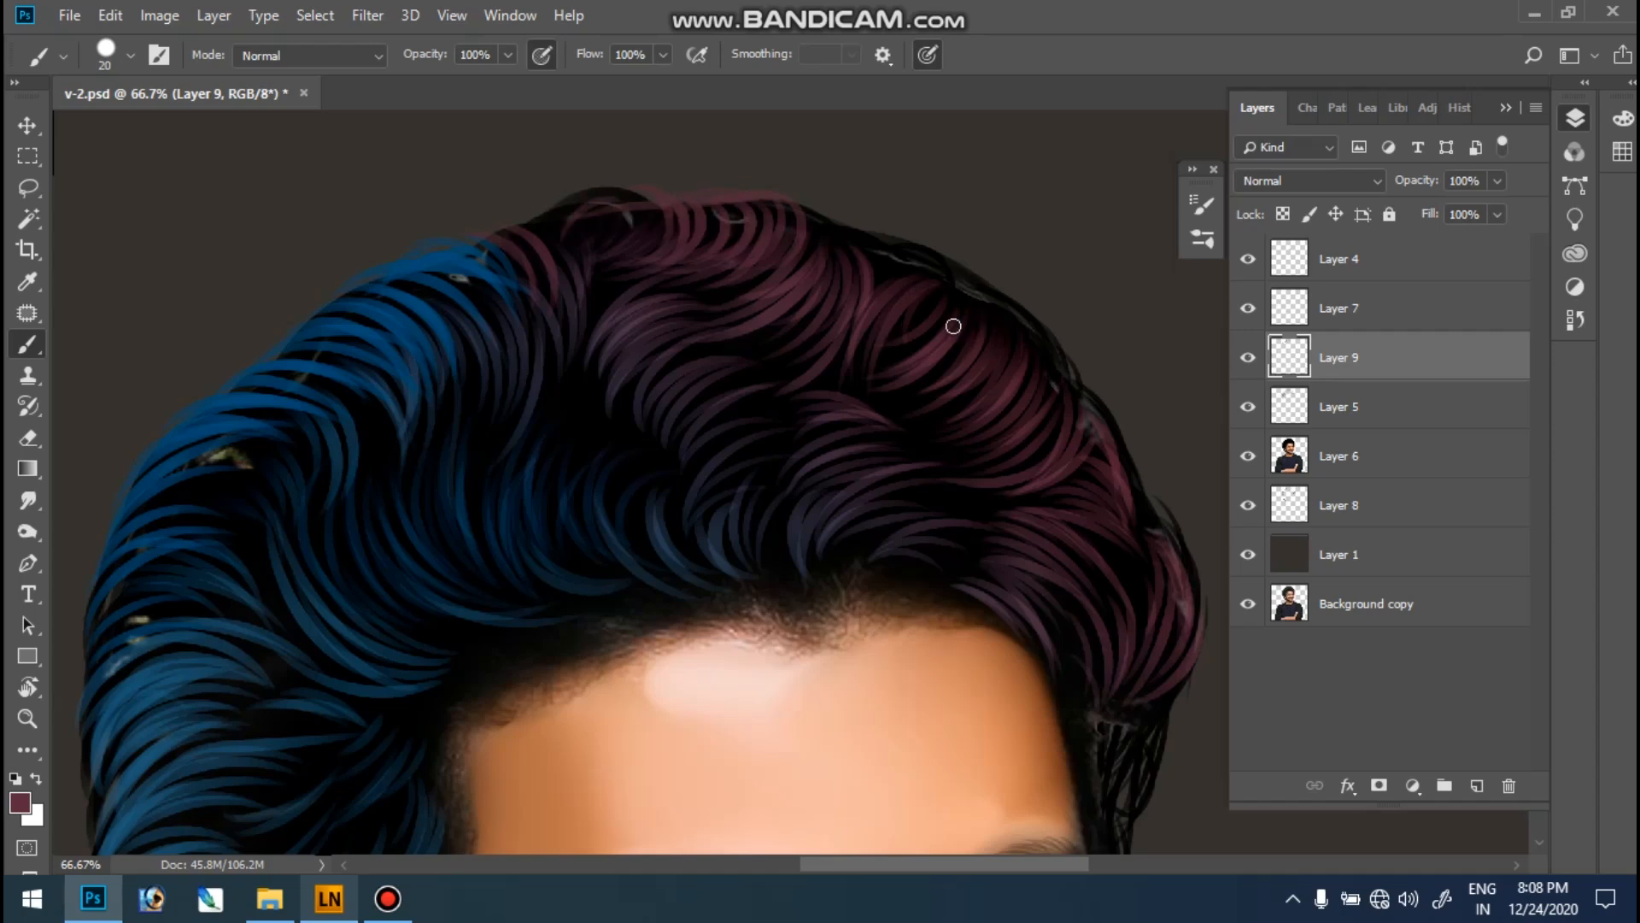
- Paint pinkish-red 20 px strands over the dark outer edge between the crown and the upper side of the red hair
mouse_move(941, 268)
mouse_down()
mouse_move(914, 296)
mouse_move(922, 271)
mouse_move(966, 332)
mouse_move(948, 398)
mouse_move(945, 338)
mouse_move(975, 413)
mouse_up()
drag(994, 285, 988, 417)
drag(1015, 327, 1025, 381)
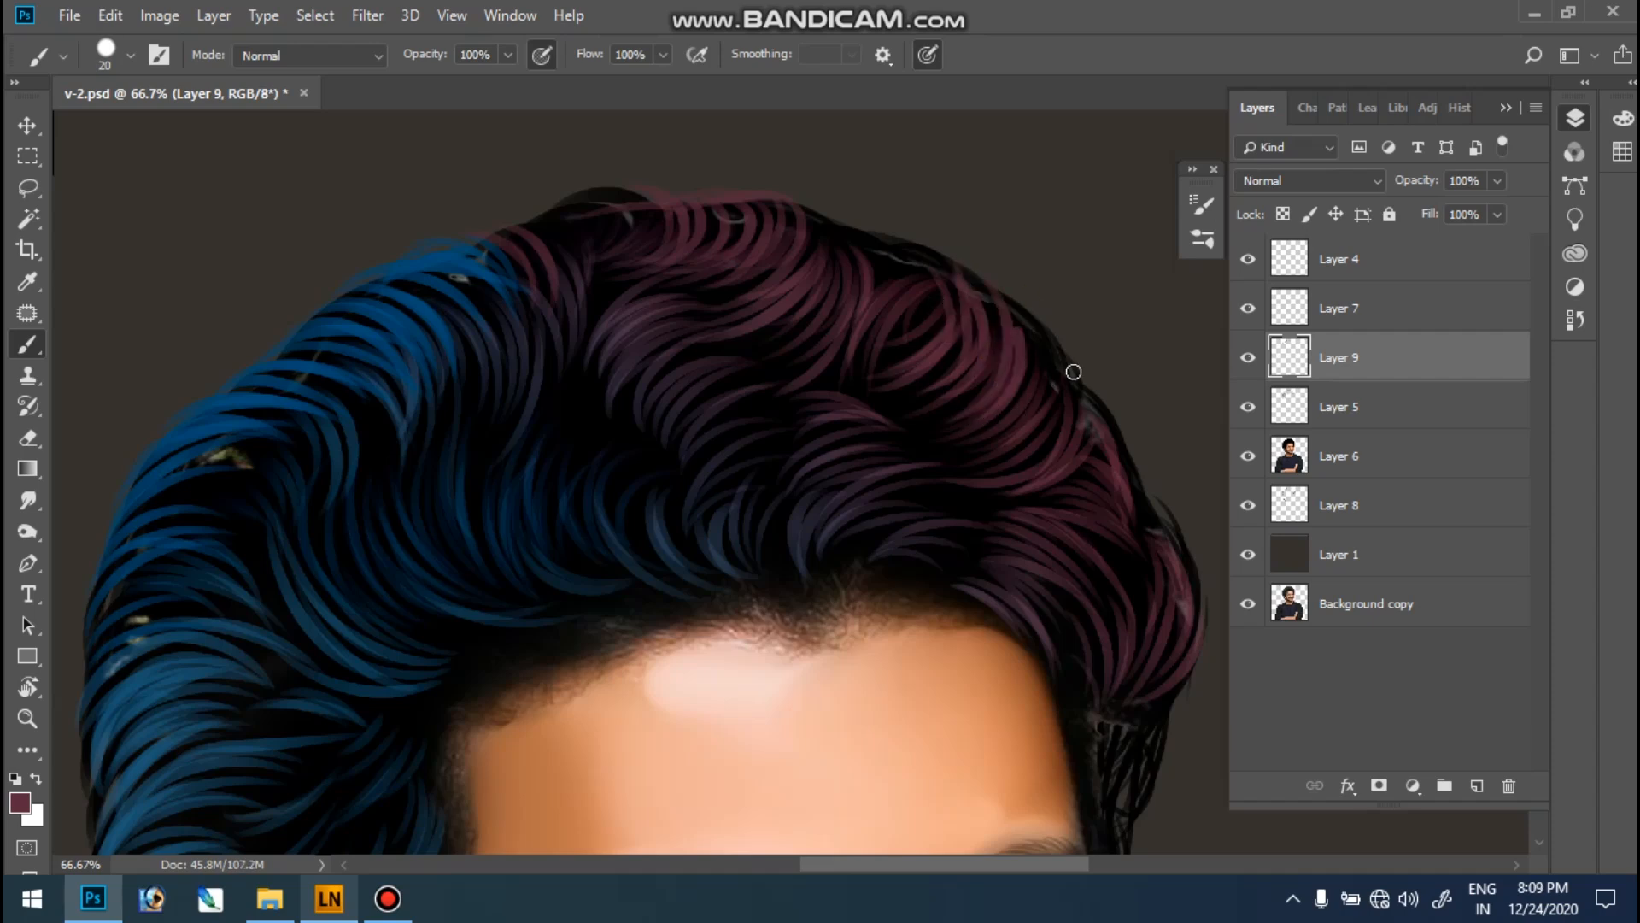
mouse_move(1006, 293)
mouse_down()
mouse_move(993, 429)
mouse_move(1006, 418)
mouse_up()
drag(870, 250, 860, 329)
mouse_move(823, 233)
mouse_down()
mouse_move(872, 277)
mouse_move(866, 310)
mouse_up()
drag(825, 223, 863, 294)
drag(782, 209, 870, 329)
drag(844, 243, 870, 350)
mouse_move(885, 233)
mouse_down()
mouse_move(899, 333)
mouse_move(891, 300)
mouse_up()
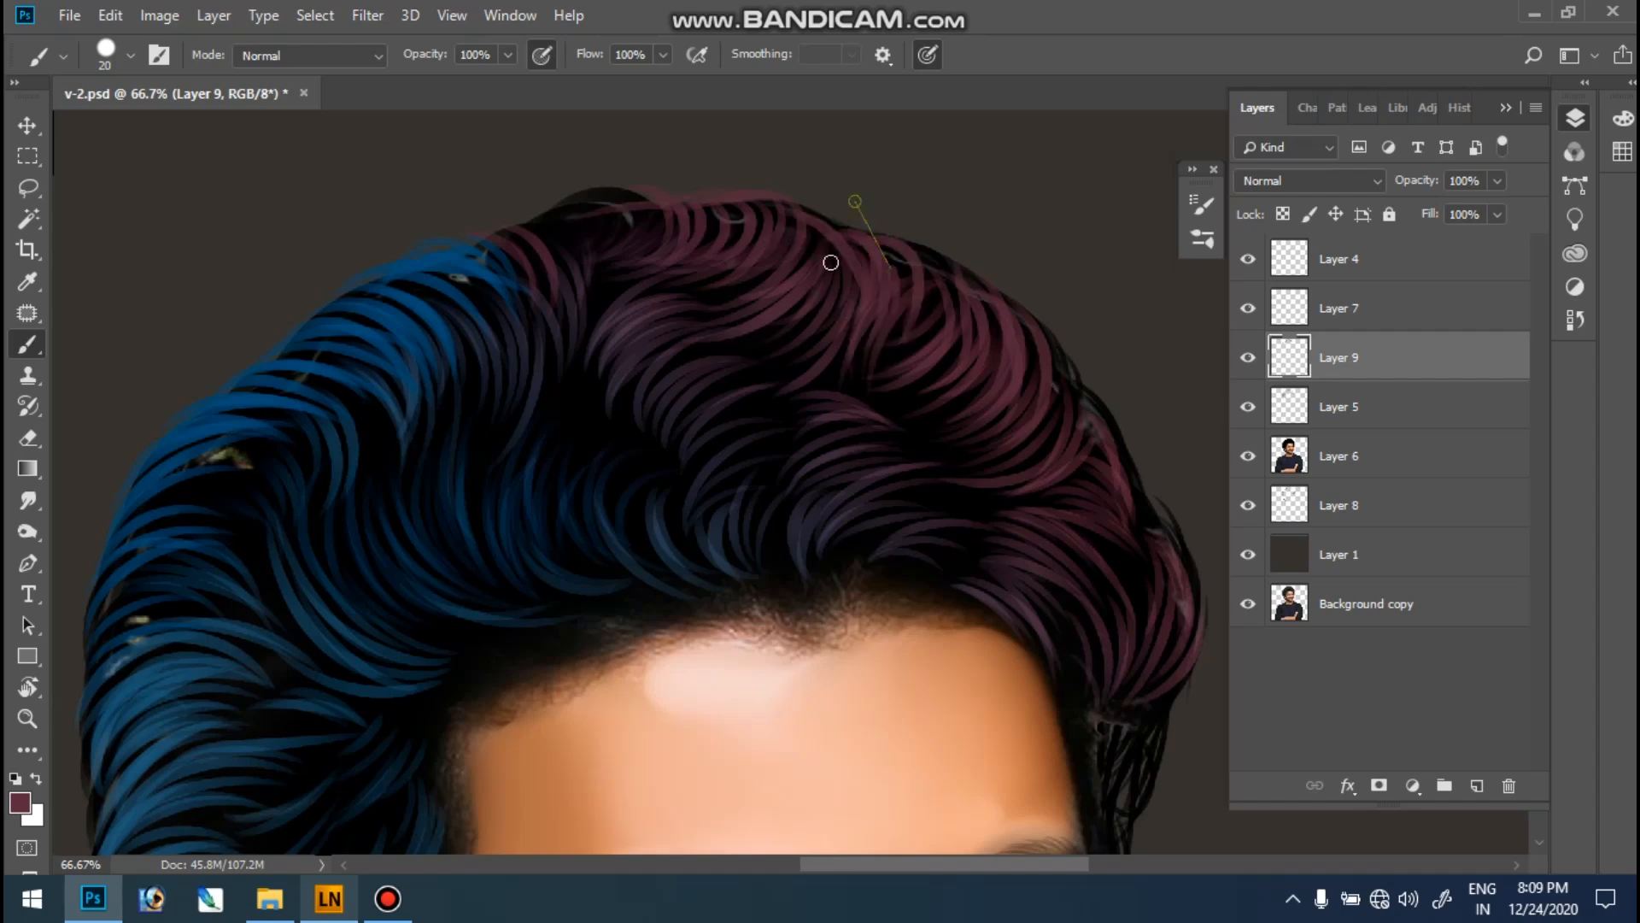
- Fill the remaining dark gaps along the red hair's outline with more pinkish-red strands, working from the side back to the crown
mouse_move(1050, 323)
mouse_down()
mouse_move(1088, 416)
mouse_move(1058, 428)
mouse_up()
drag(971, 265, 1017, 325)
drag(921, 255, 993, 296)
drag(763, 221, 865, 238)
mouse_move(598, 197)
mouse_down()
mouse_move(675, 208)
mouse_move(601, 272)
mouse_up()
mouse_move(541, 221)
mouse_down()
mouse_move(591, 247)
mouse_move(632, 224)
mouse_move(609, 199)
mouse_up()
- Paint pinkish-red strands over the dark side hair on the red side, from the temple down toward the eyebrow
mouse_move(1103, 468)
mouse_down()
mouse_move(1063, 352)
mouse_move(886, 460)
mouse_move(852, 600)
mouse_up()
drag(830, 476, 852, 645)
drag(869, 526, 865, 637)
drag(880, 514, 877, 635)
drag(894, 559, 864, 645)
mouse_move(914, 536)
mouse_down()
mouse_move(868, 700)
mouse_move(925, 571)
mouse_move(902, 626)
mouse_up()
drag(921, 547, 884, 637)
drag(929, 570, 904, 720)
drag(891, 664, 902, 723)
mouse_move(853, 366)
mouse_down()
mouse_move(905, 425)
mouse_move(902, 402)
mouse_move(906, 478)
mouse_up()
drag(850, 369, 916, 416)
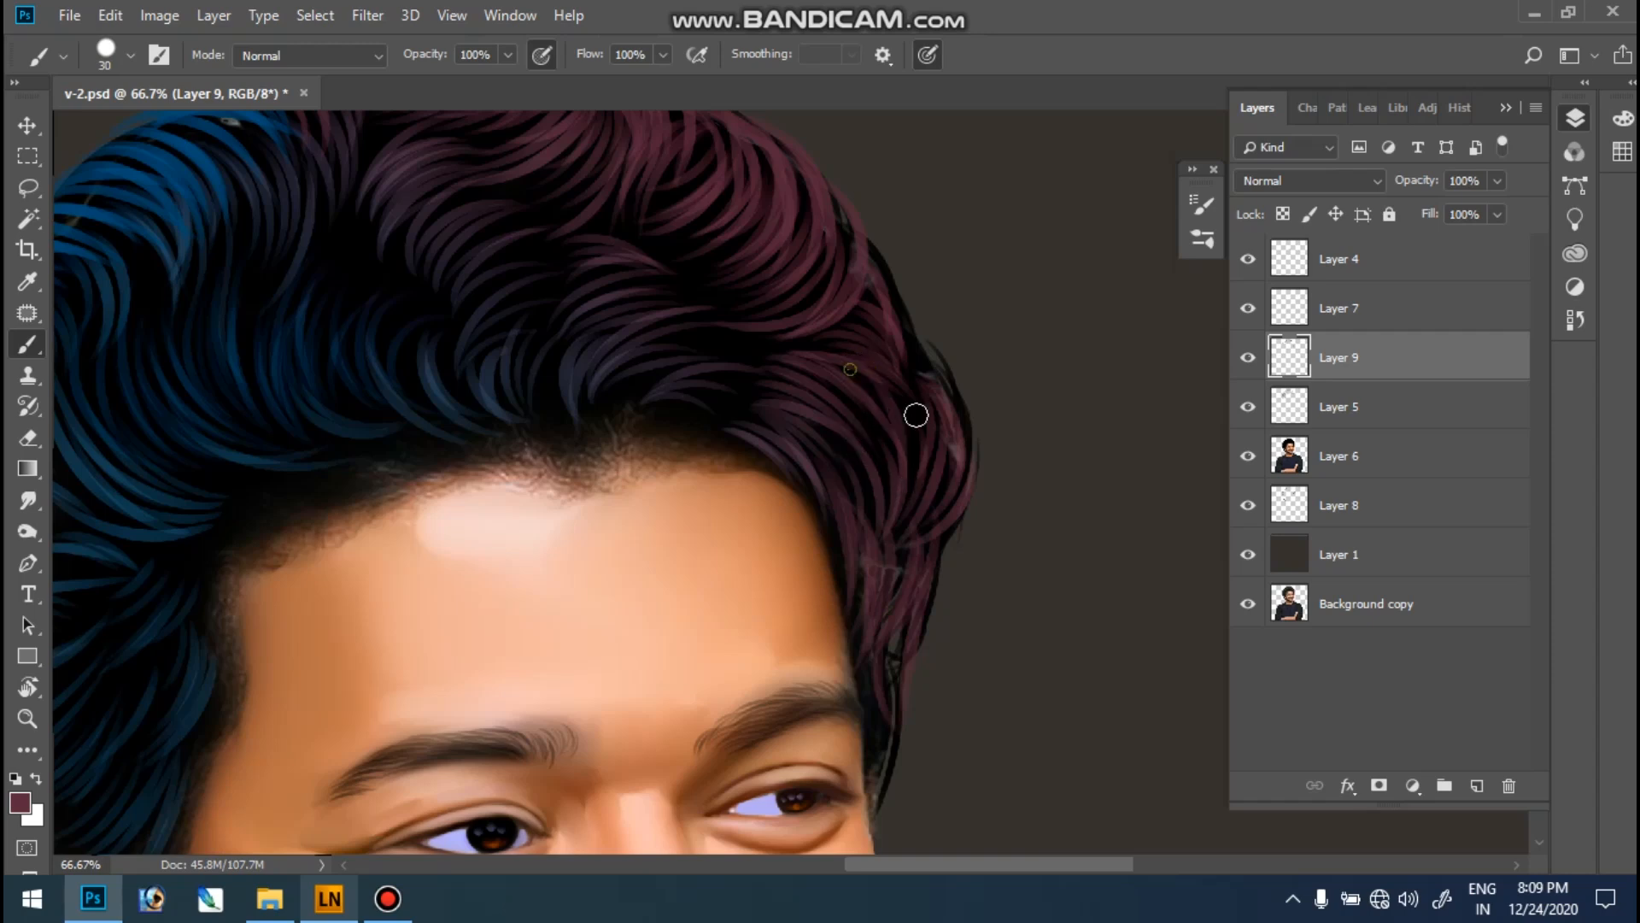
- Switch the foreground colour back to medium blue and paint 30 px strands over the dark hair behind the ear, down to the nape
key(ctrl+0)
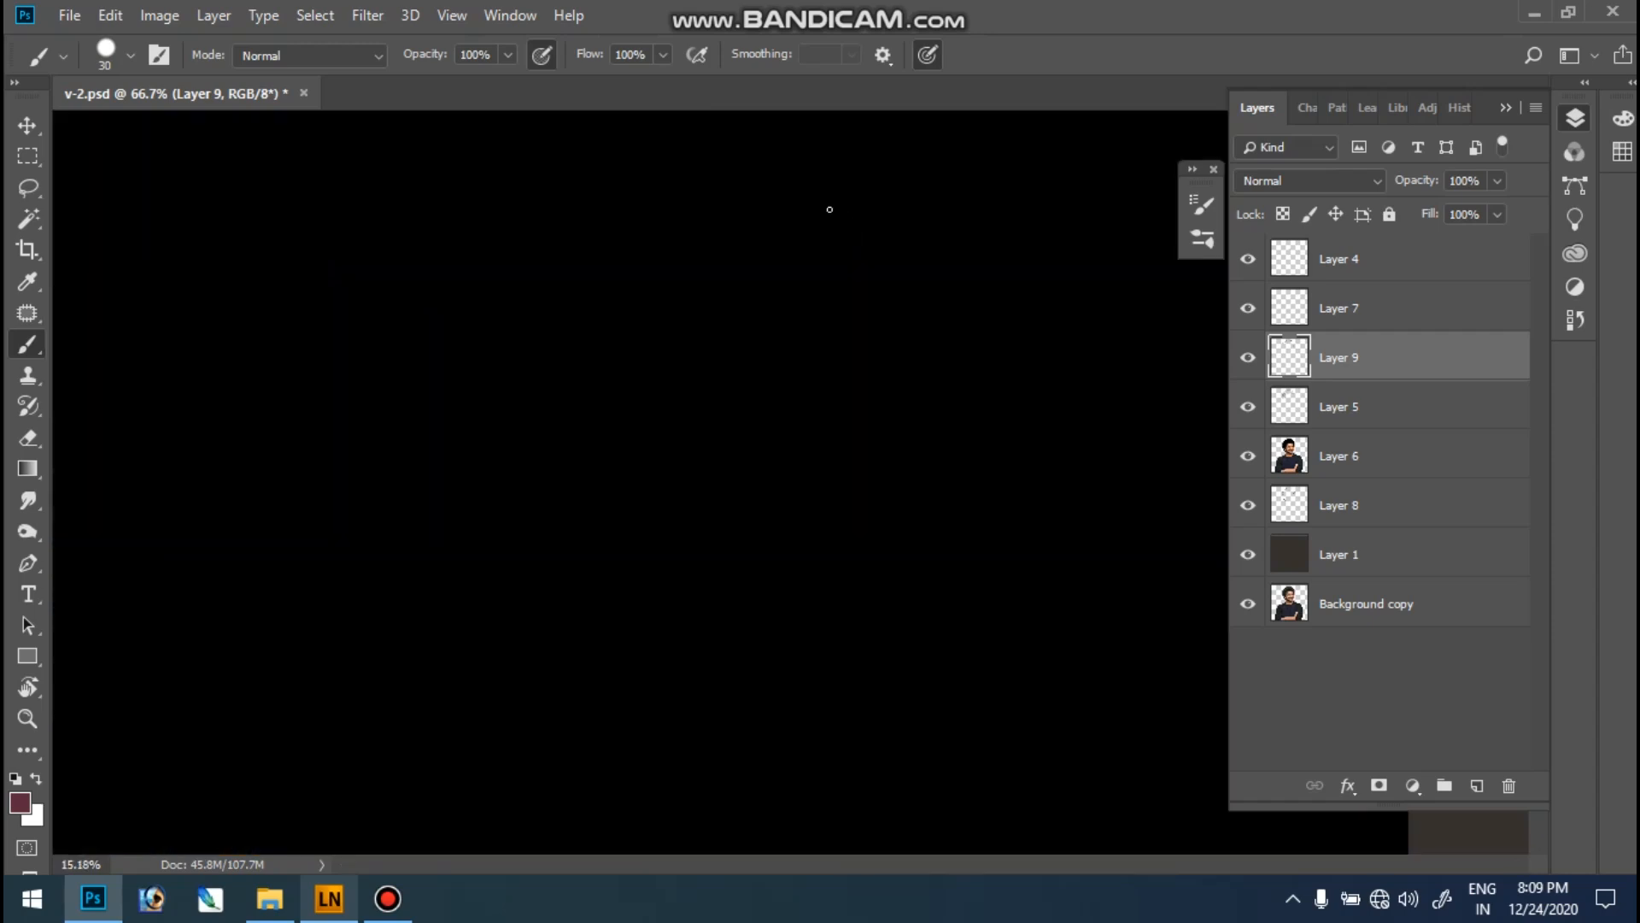
key(ctrl+plus)
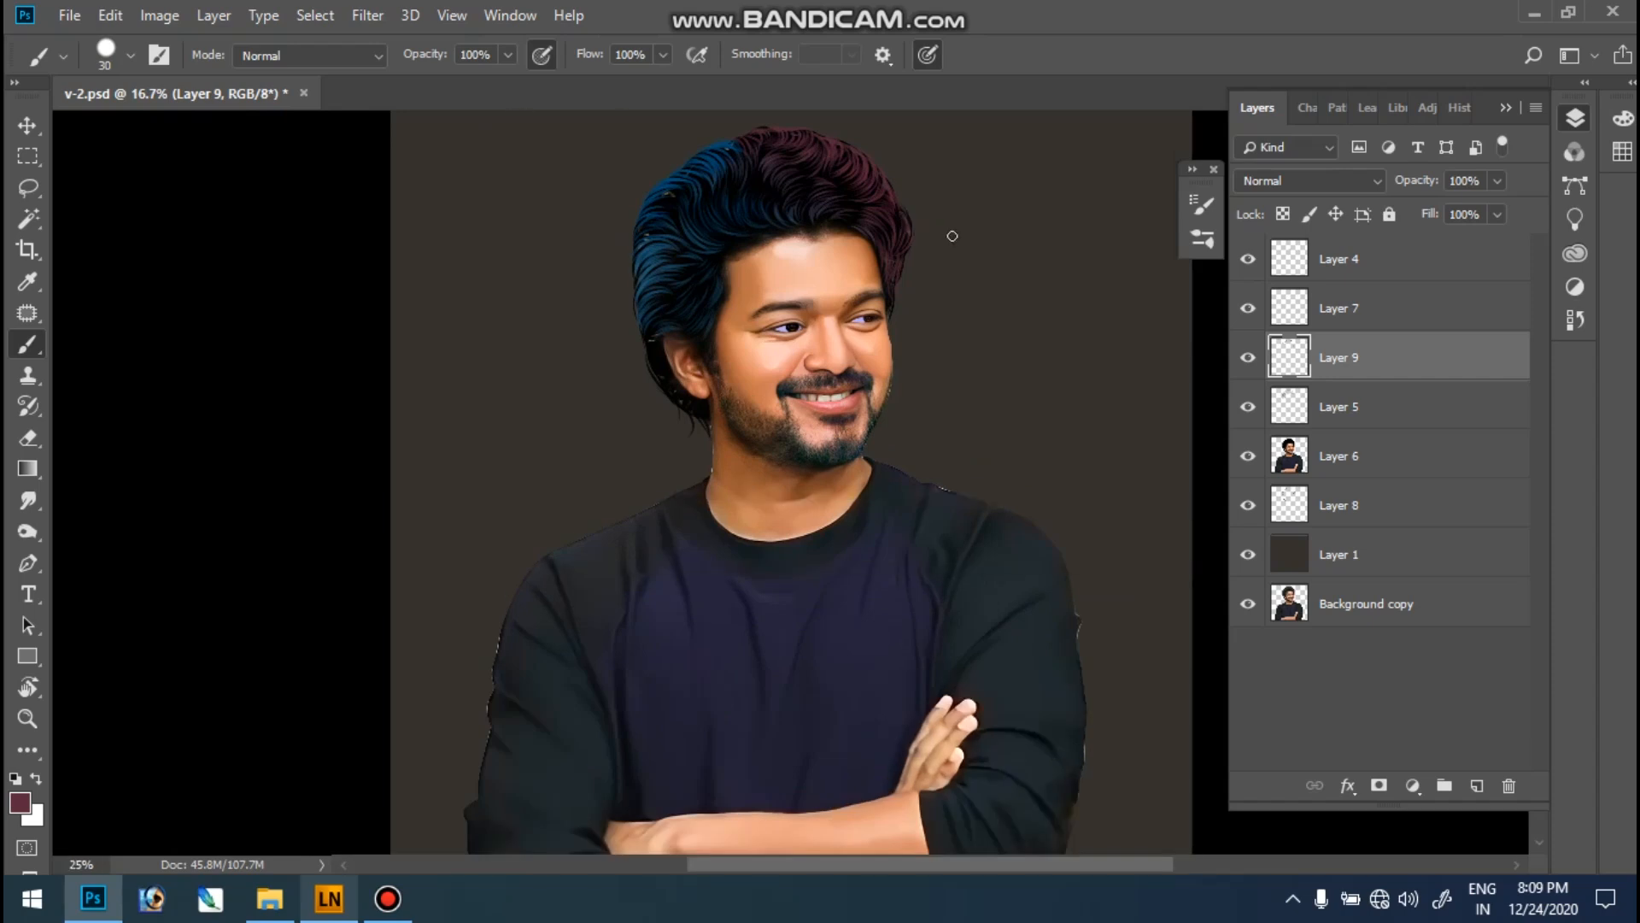
ctrl+click(888, 261)
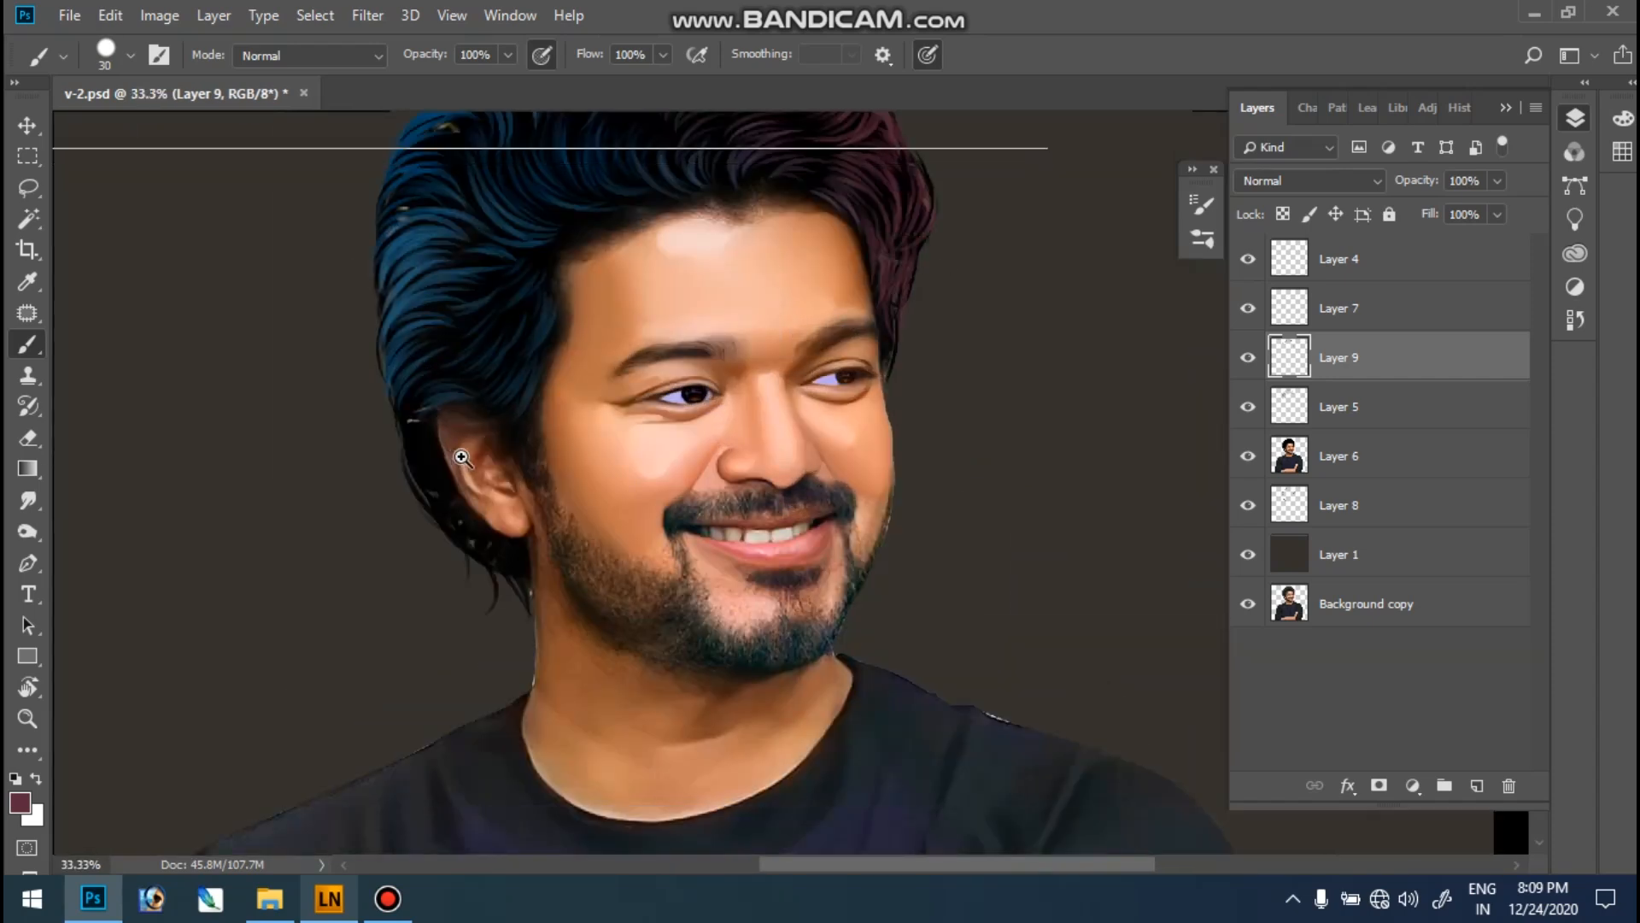
ctrl+click(461, 457)
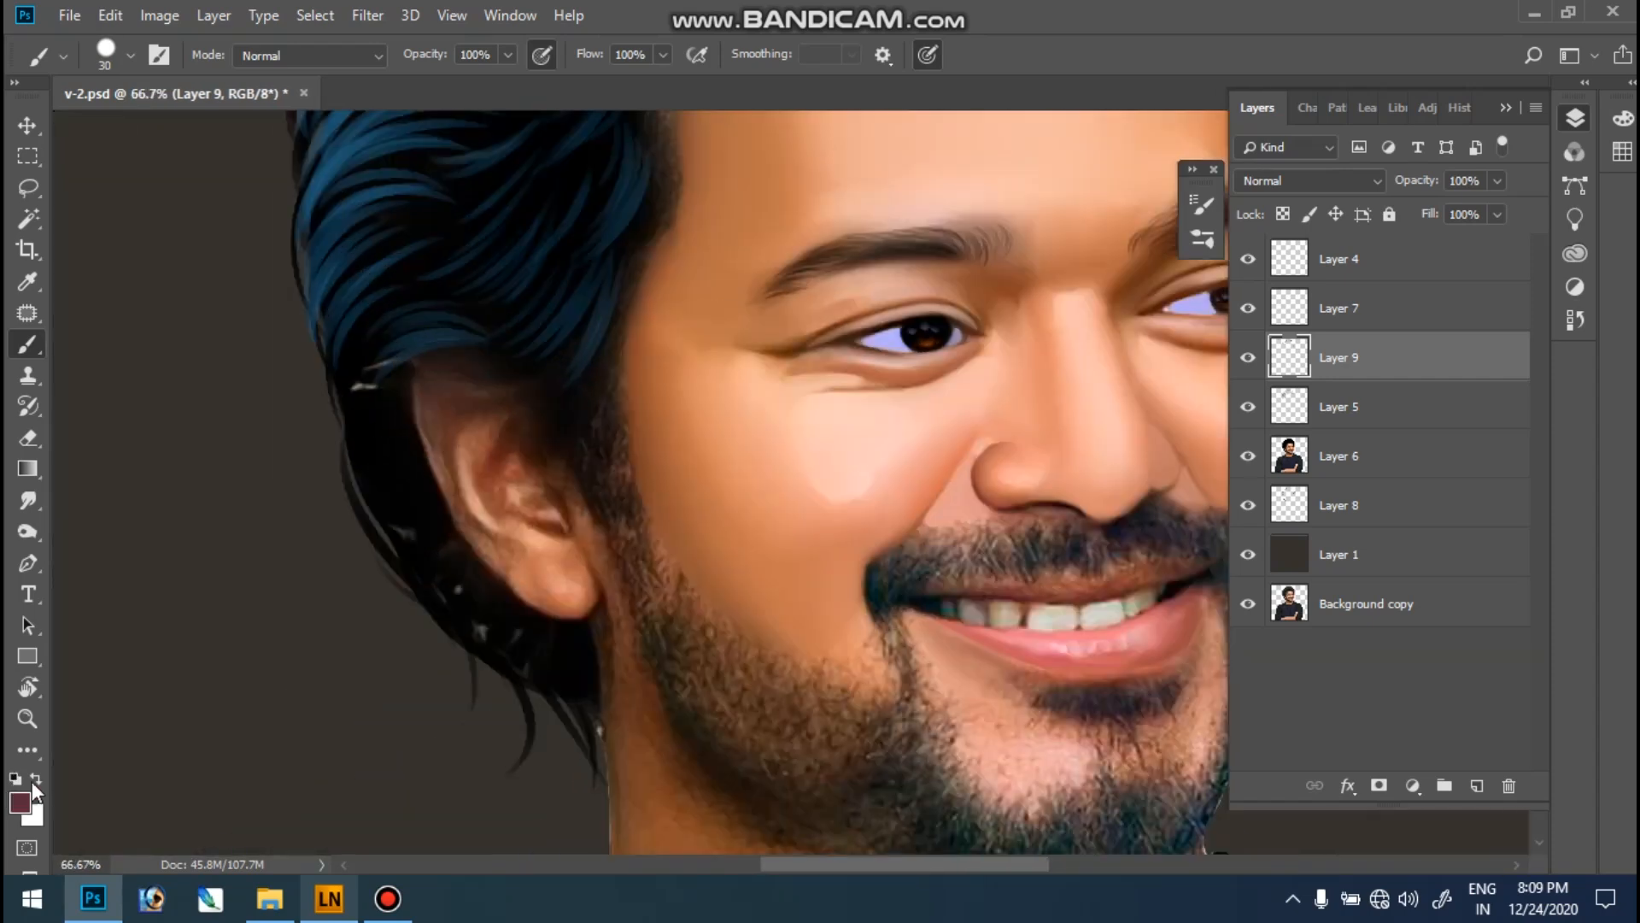
click(26, 796)
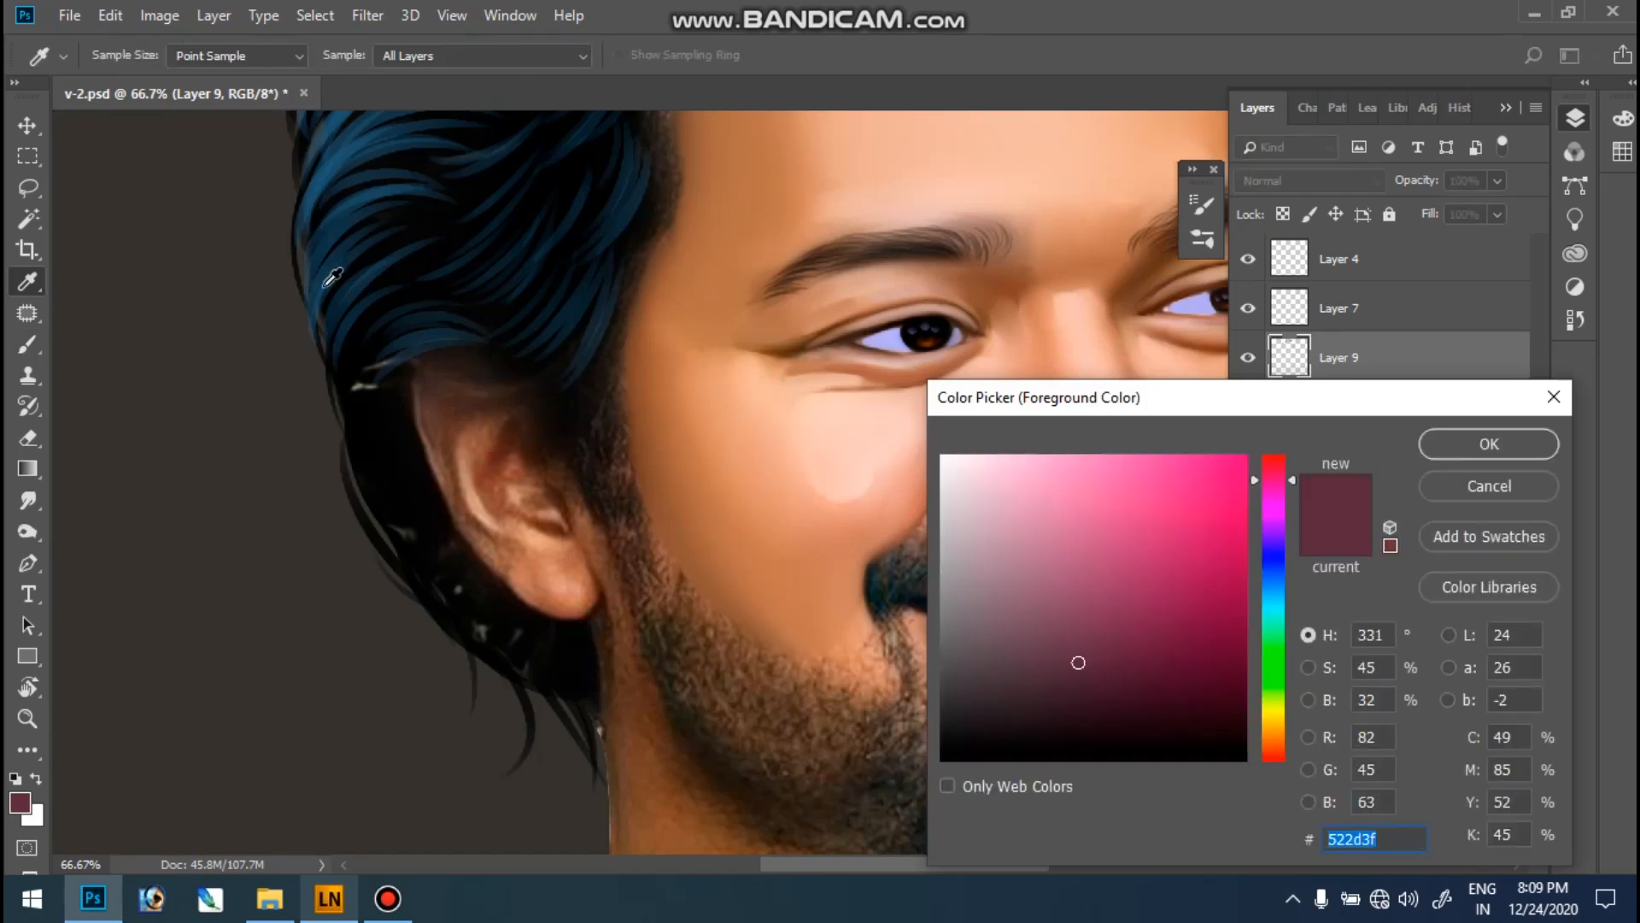
click(1500, 437)
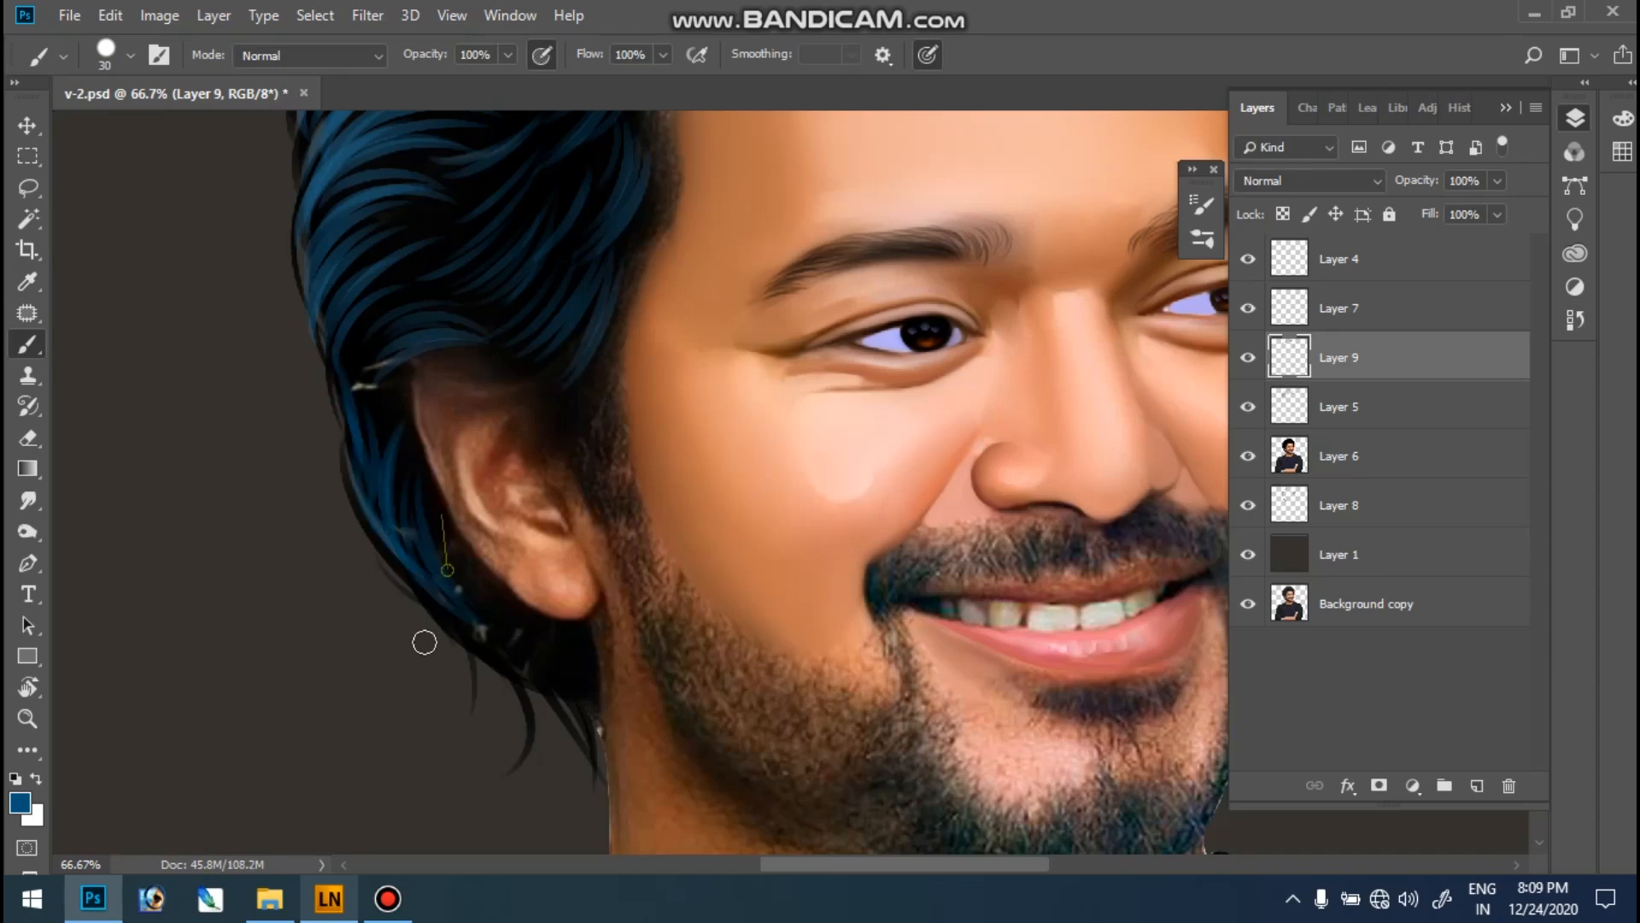
drag(432, 511, 558, 653)
mouse_move(440, 622)
mouse_down()
mouse_move(547, 662)
mouse_move(574, 697)
mouse_up()
drag(498, 646, 585, 699)
drag(540, 631, 581, 697)
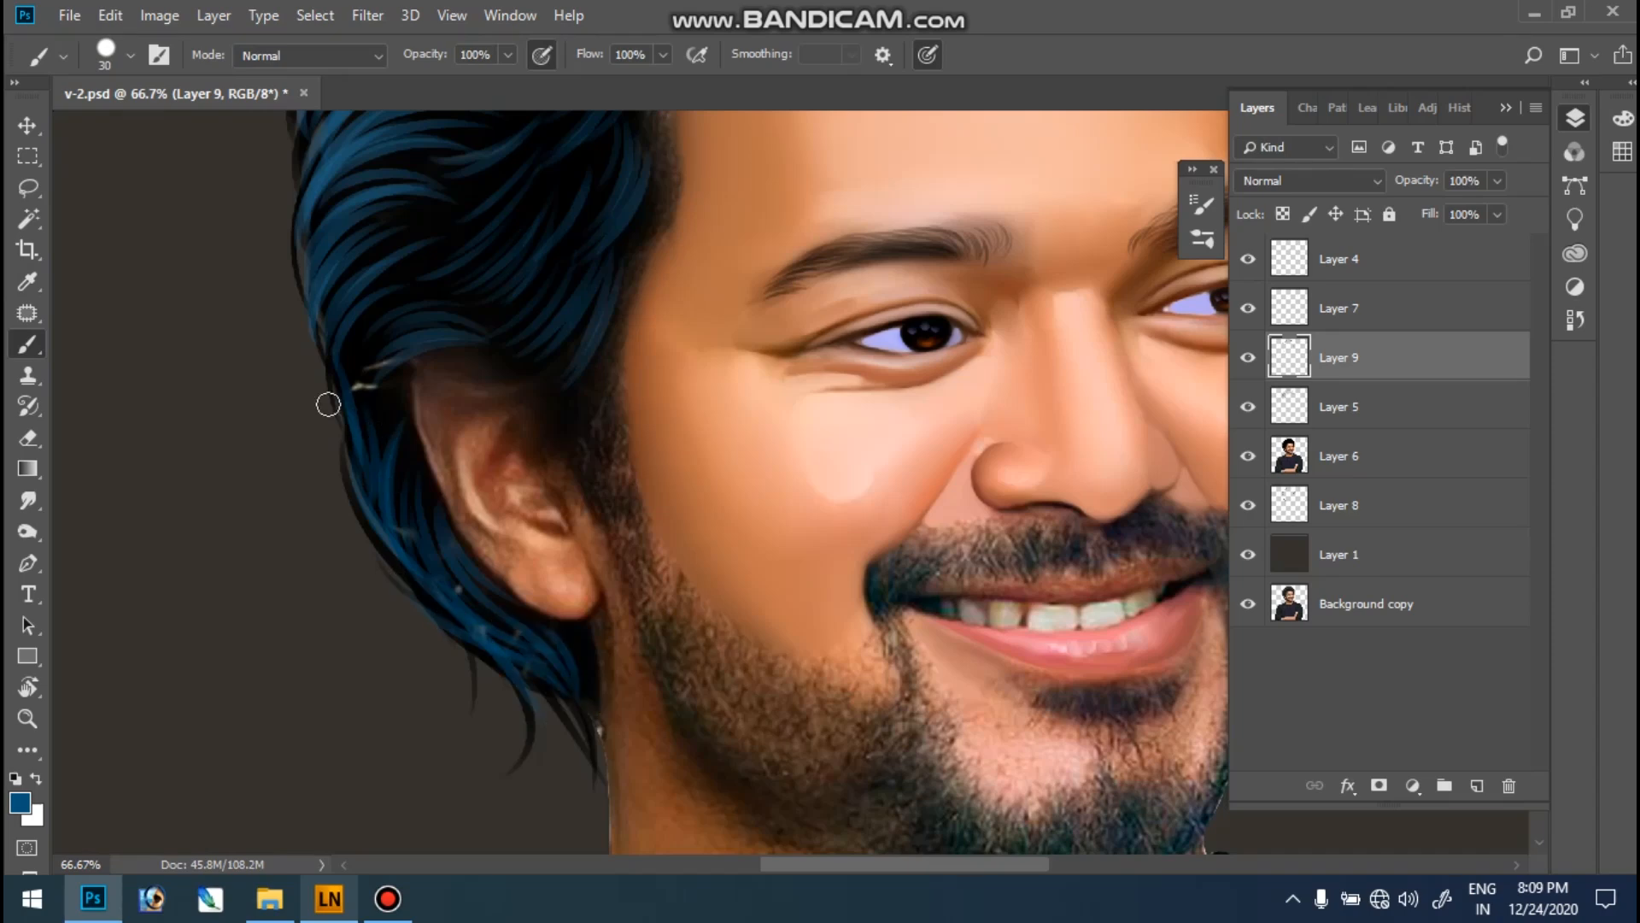
drag(367, 466, 427, 597)
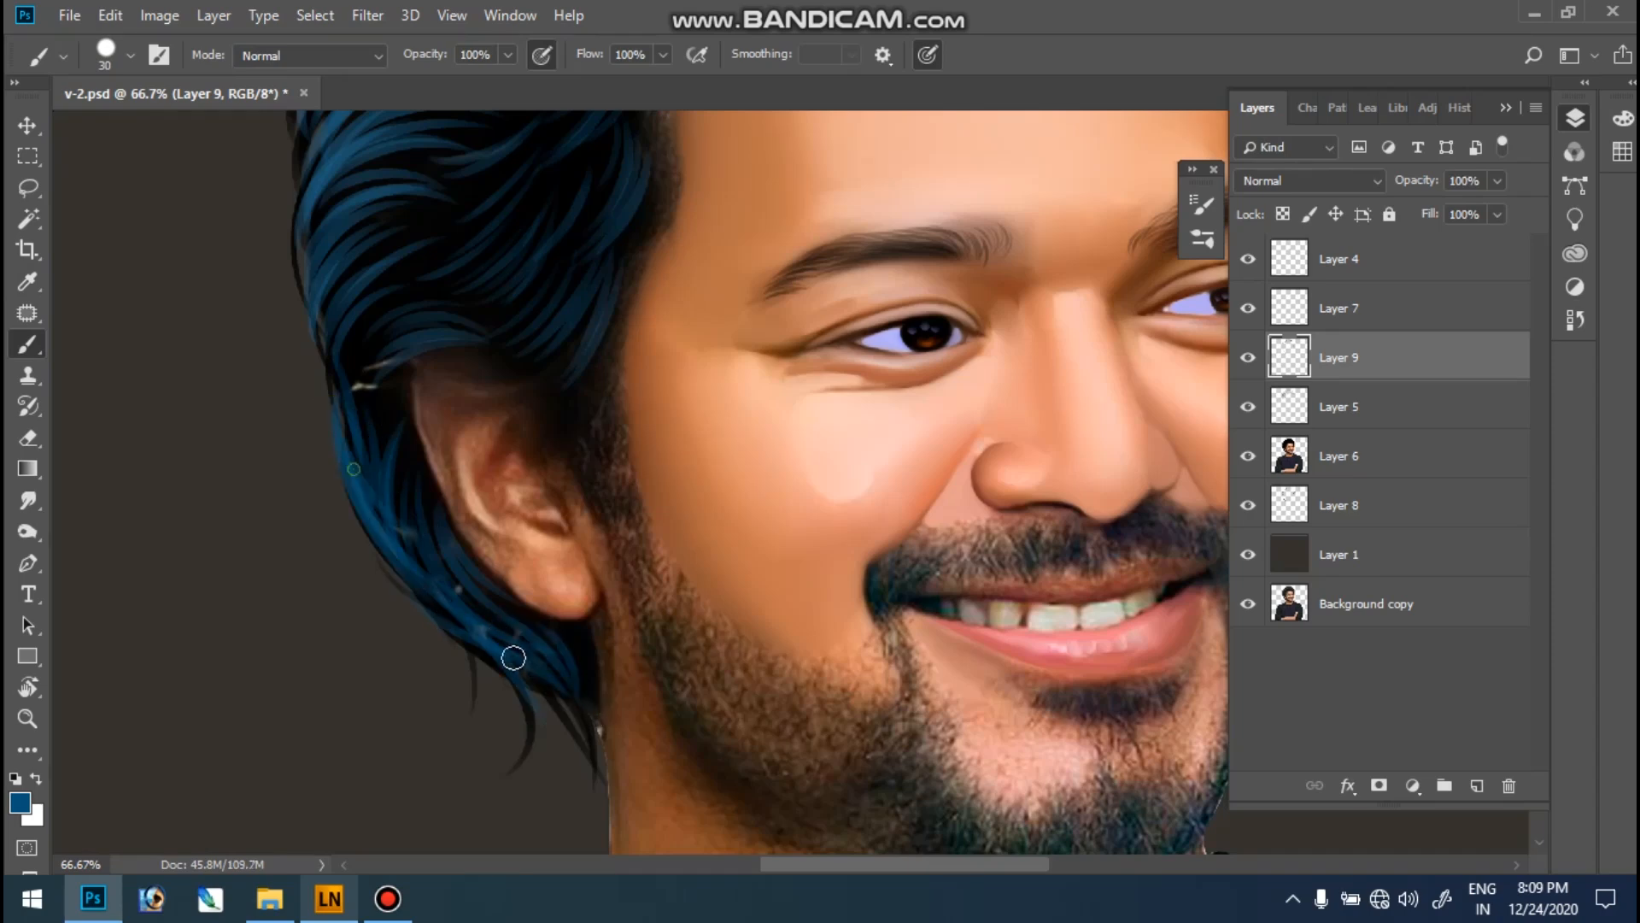
- Make Layer 6 active and set up the Smudge tool with a 100 px brush for retouching the blue hair
key(ctrl+0)
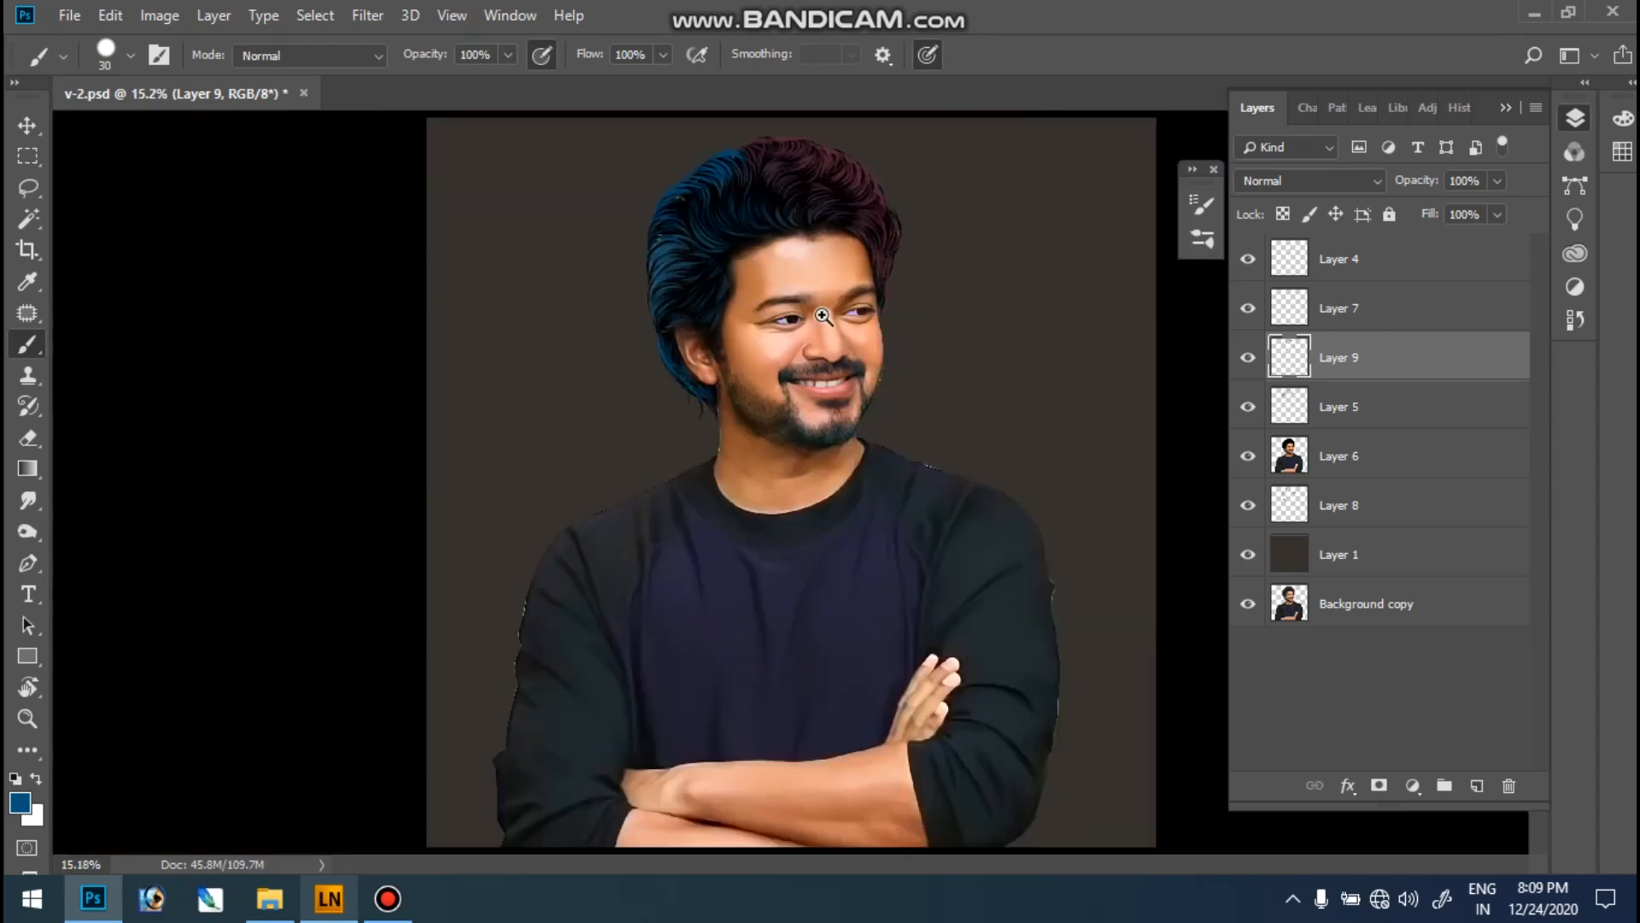
ctrl+click(881, 235)
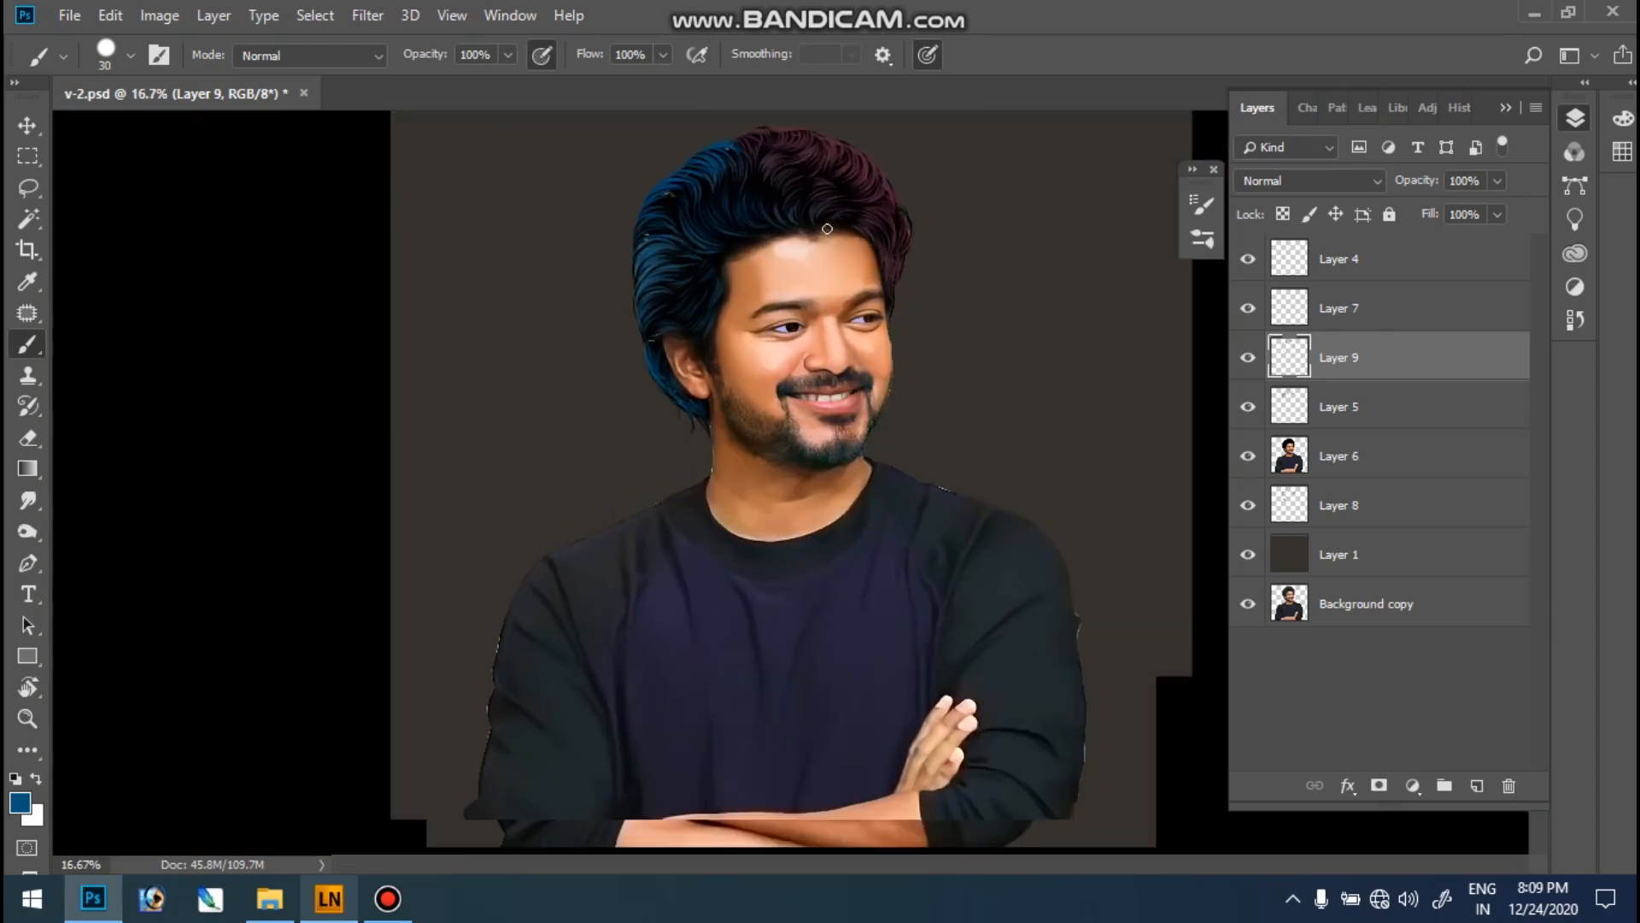
ctrl+click(827, 229)
ctrl+click(844, 242)
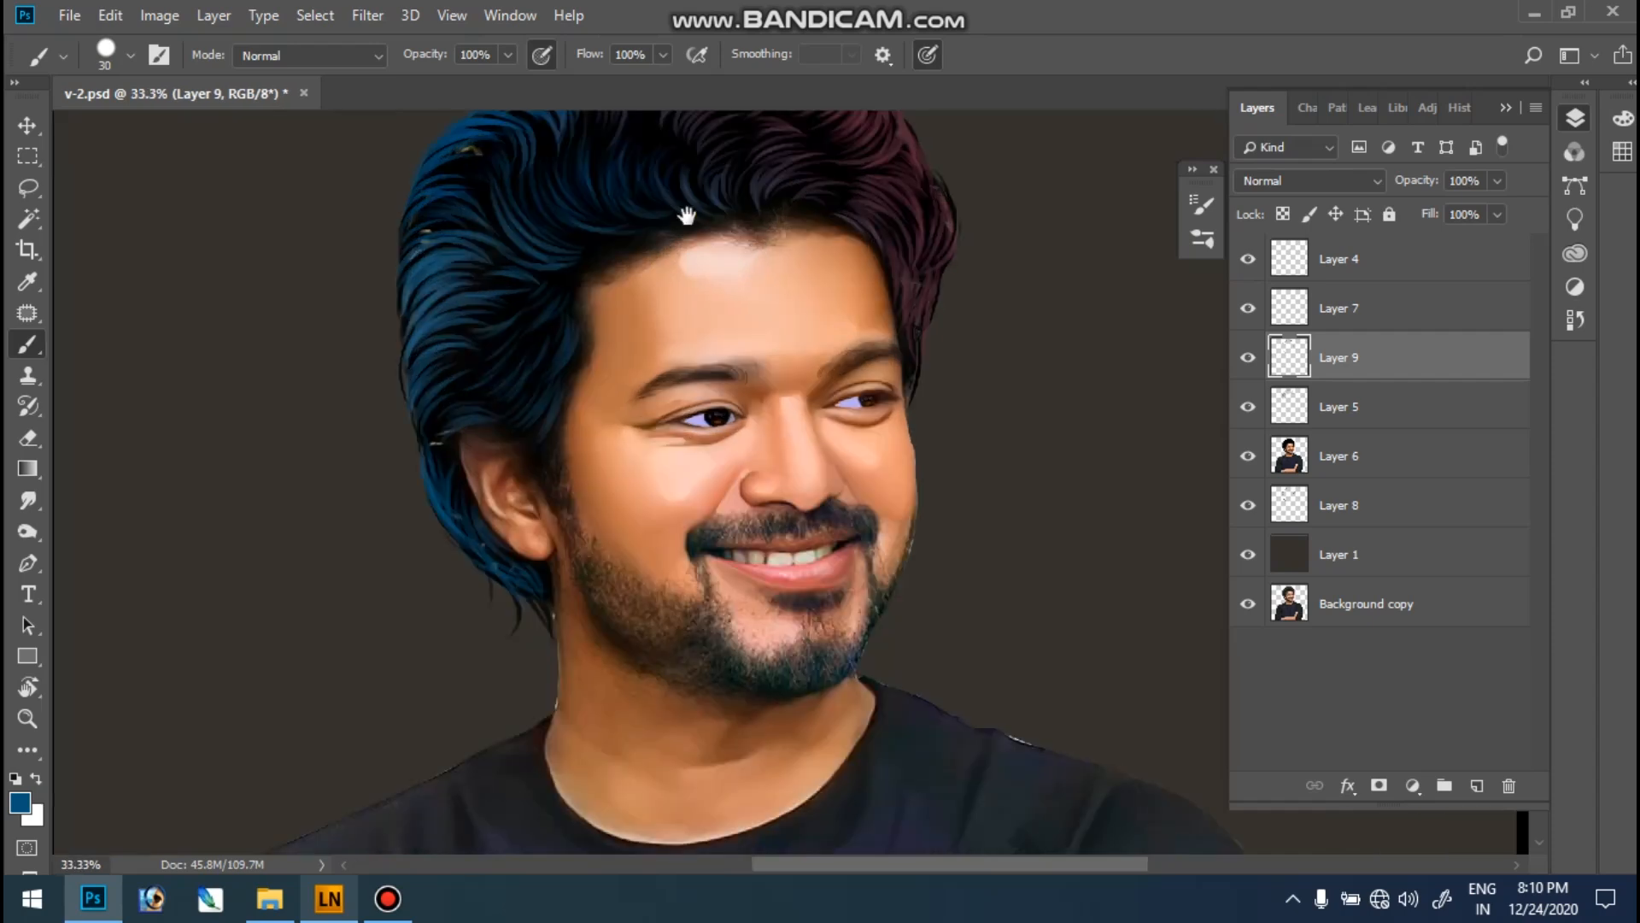
ctrl+click(578, 374)
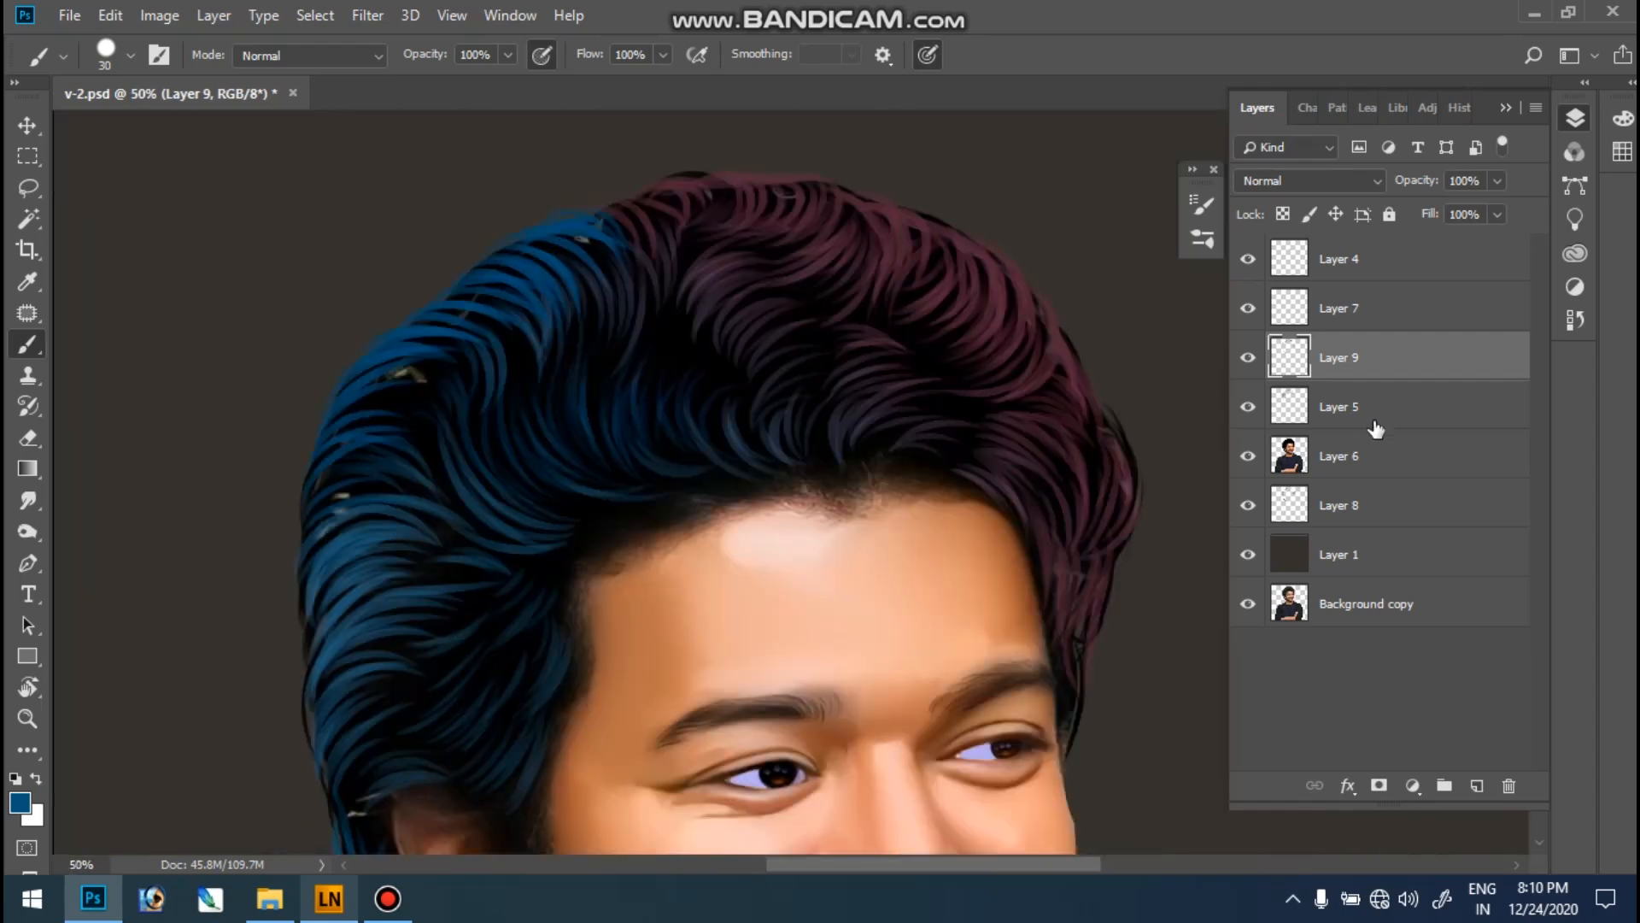
click(1339, 462)
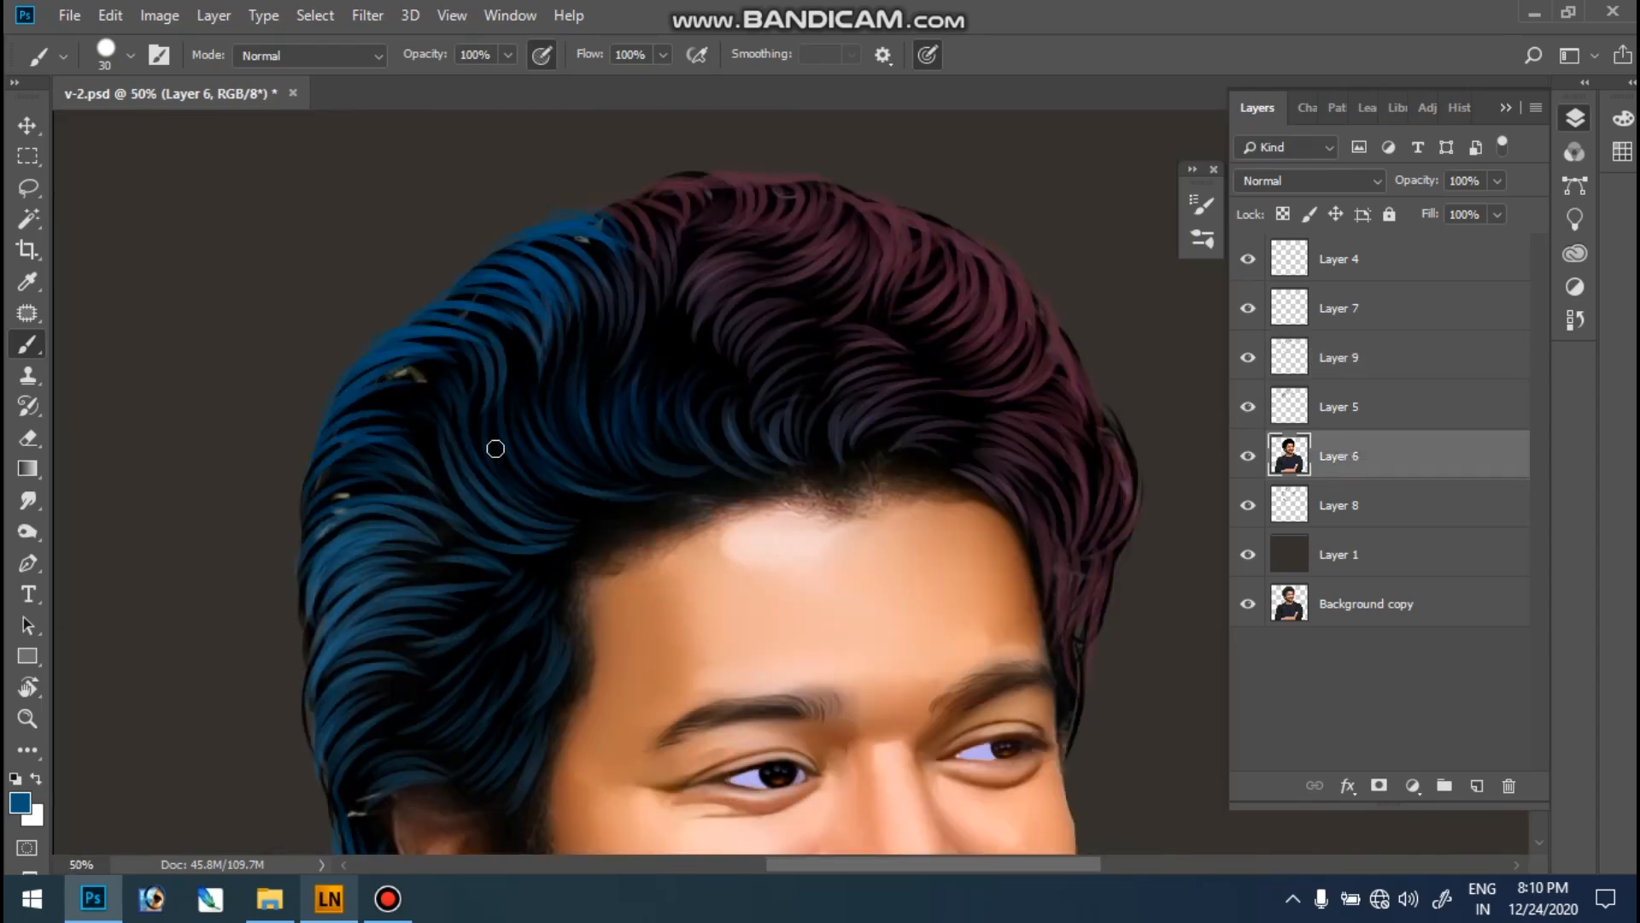
ctrl+click(448, 377)
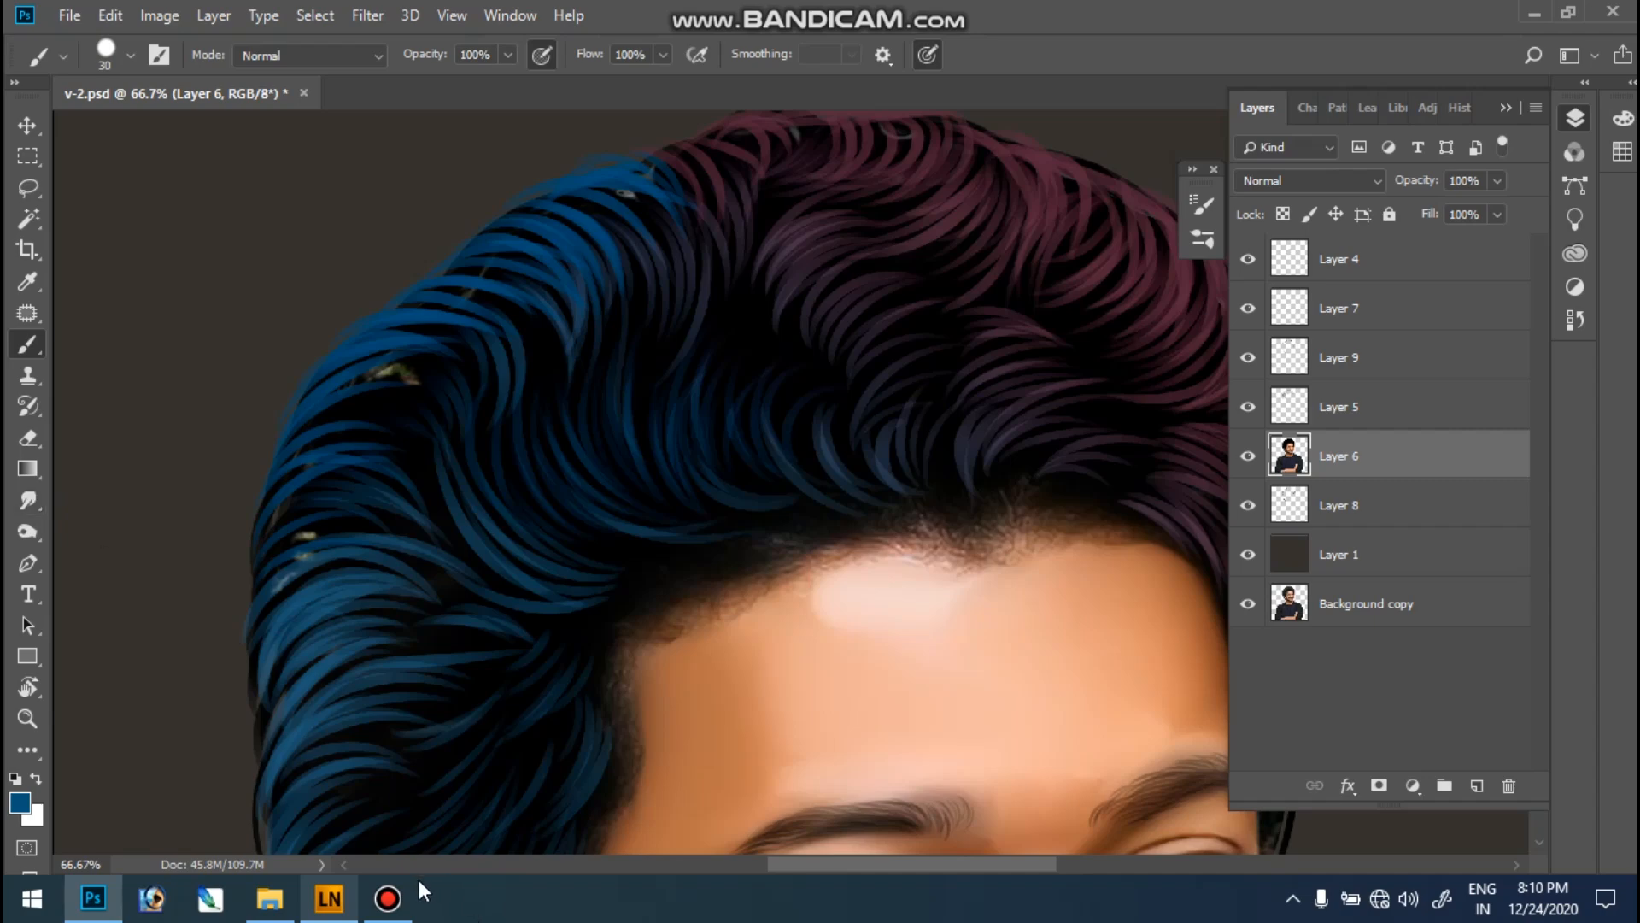
ctrl+click(401, 468)
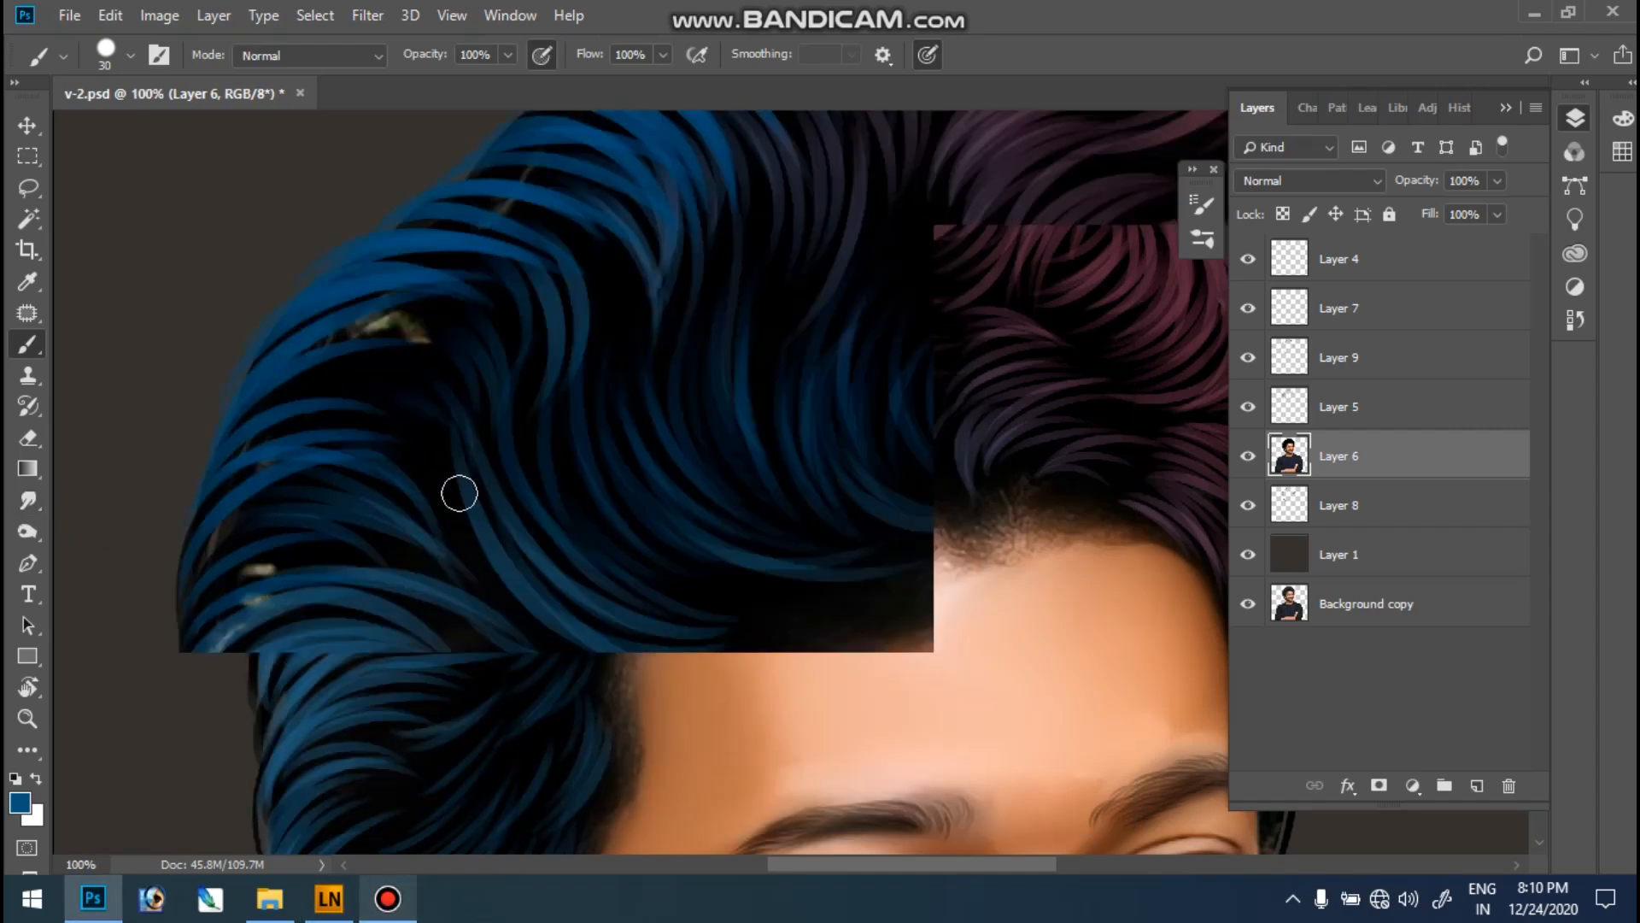
click(33, 499)
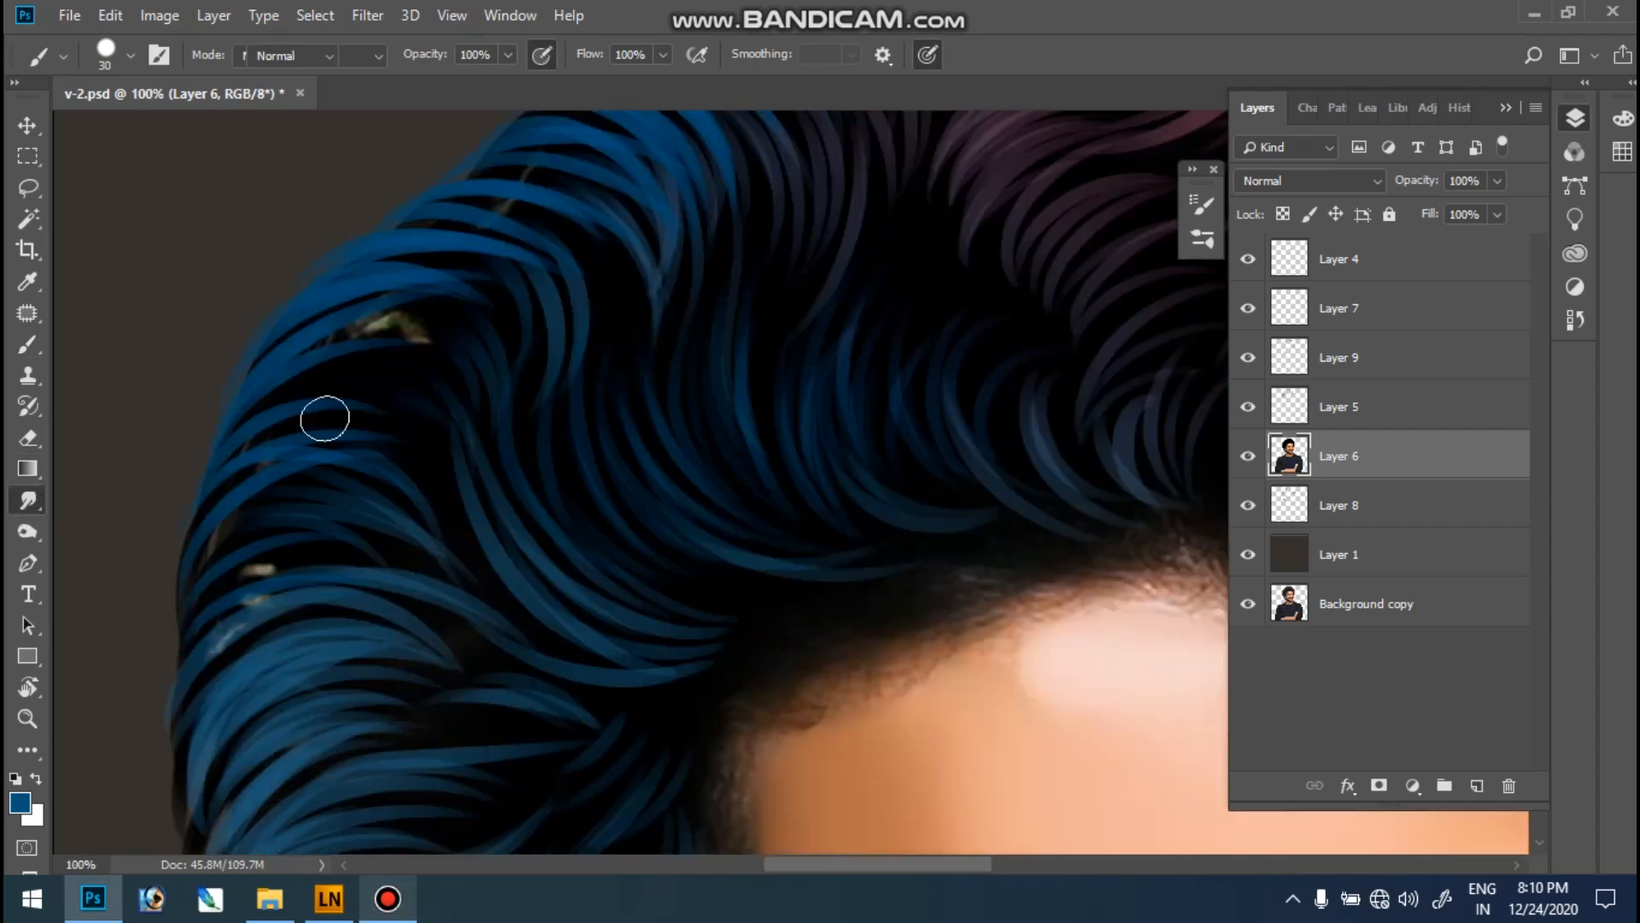
key(bracketright)
click(162, 55)
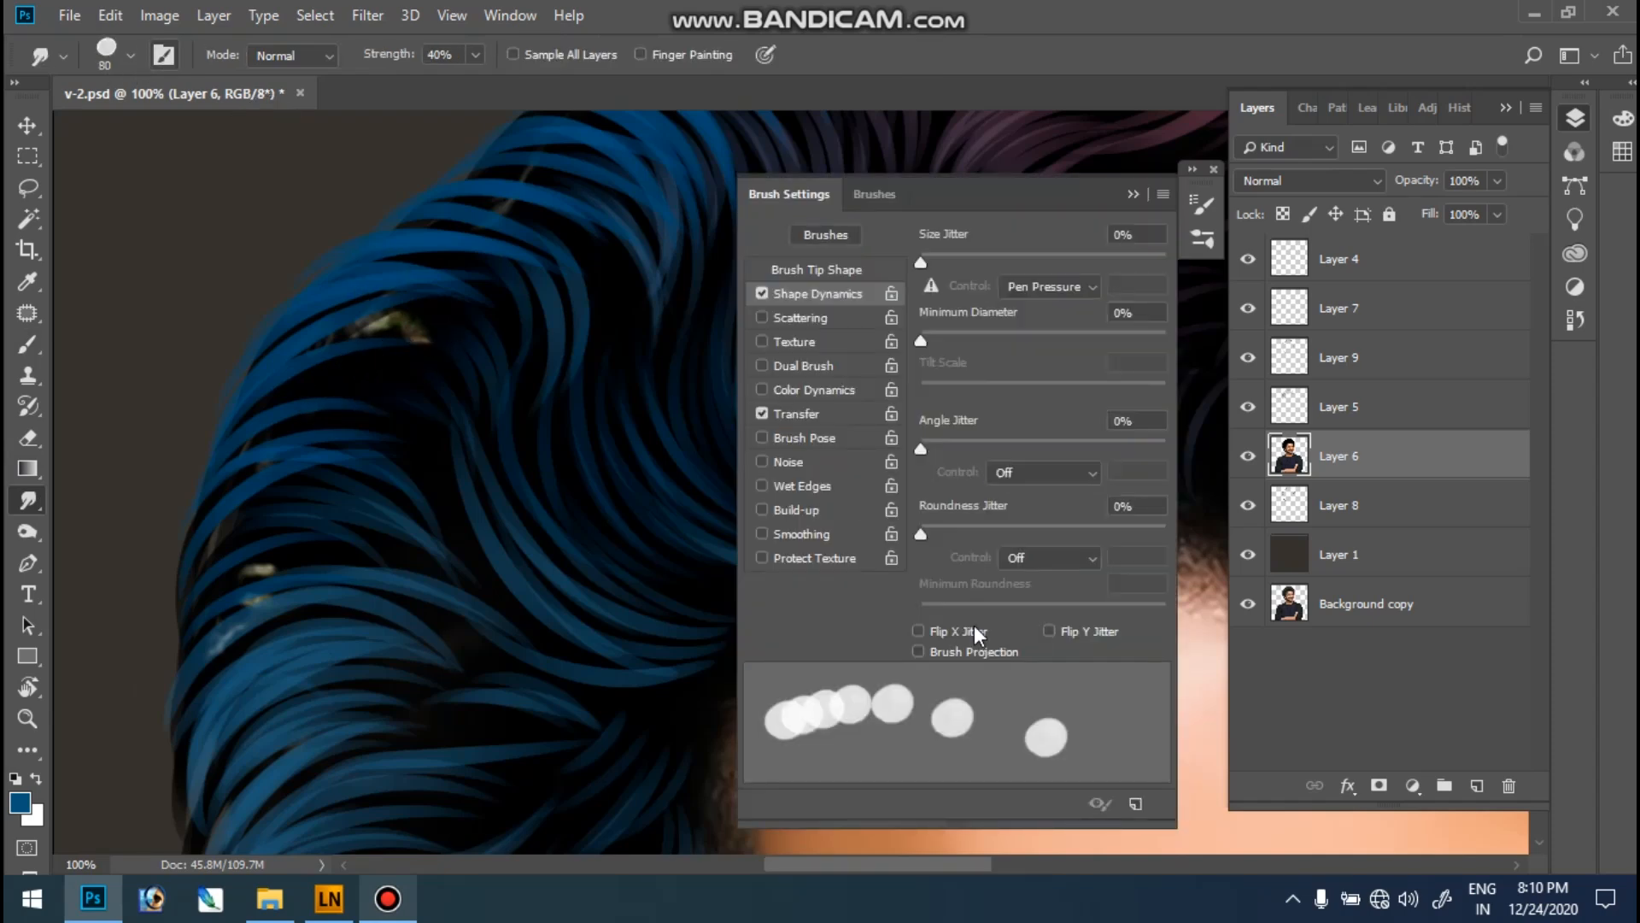
click(1133, 195)
key(bracketright)
key(bracketright)
- Switch to Lazy Nezumi Pro, turn off its stroke smoothing for the Smudge tool, and return to Photoshop
drag(410, 320, 420, 346)
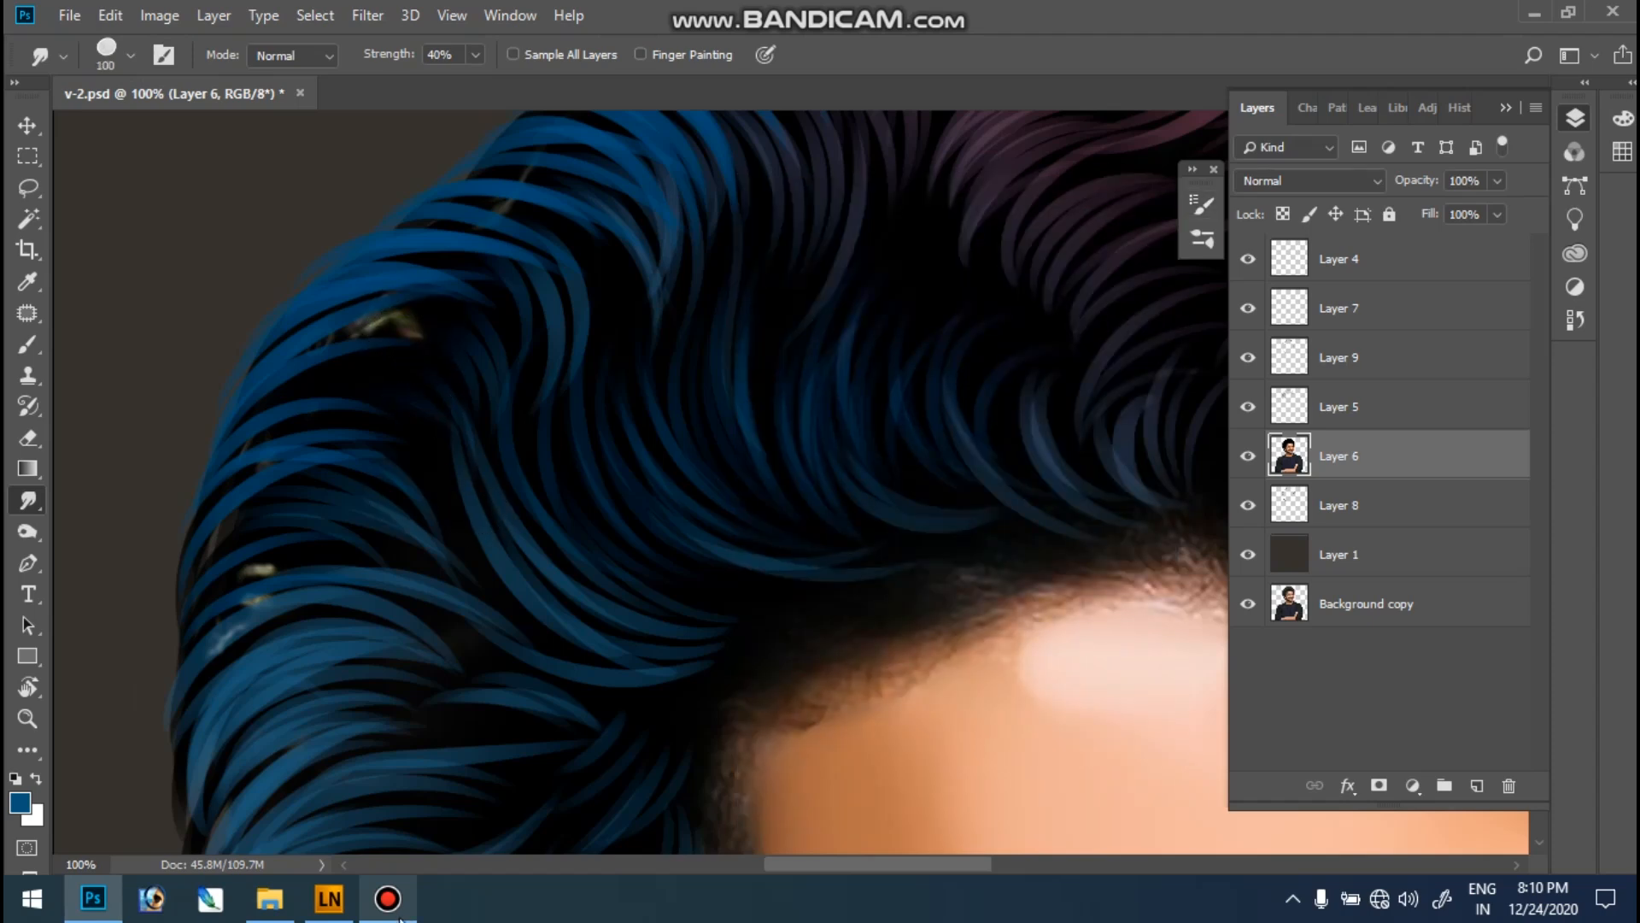
click(329, 898)
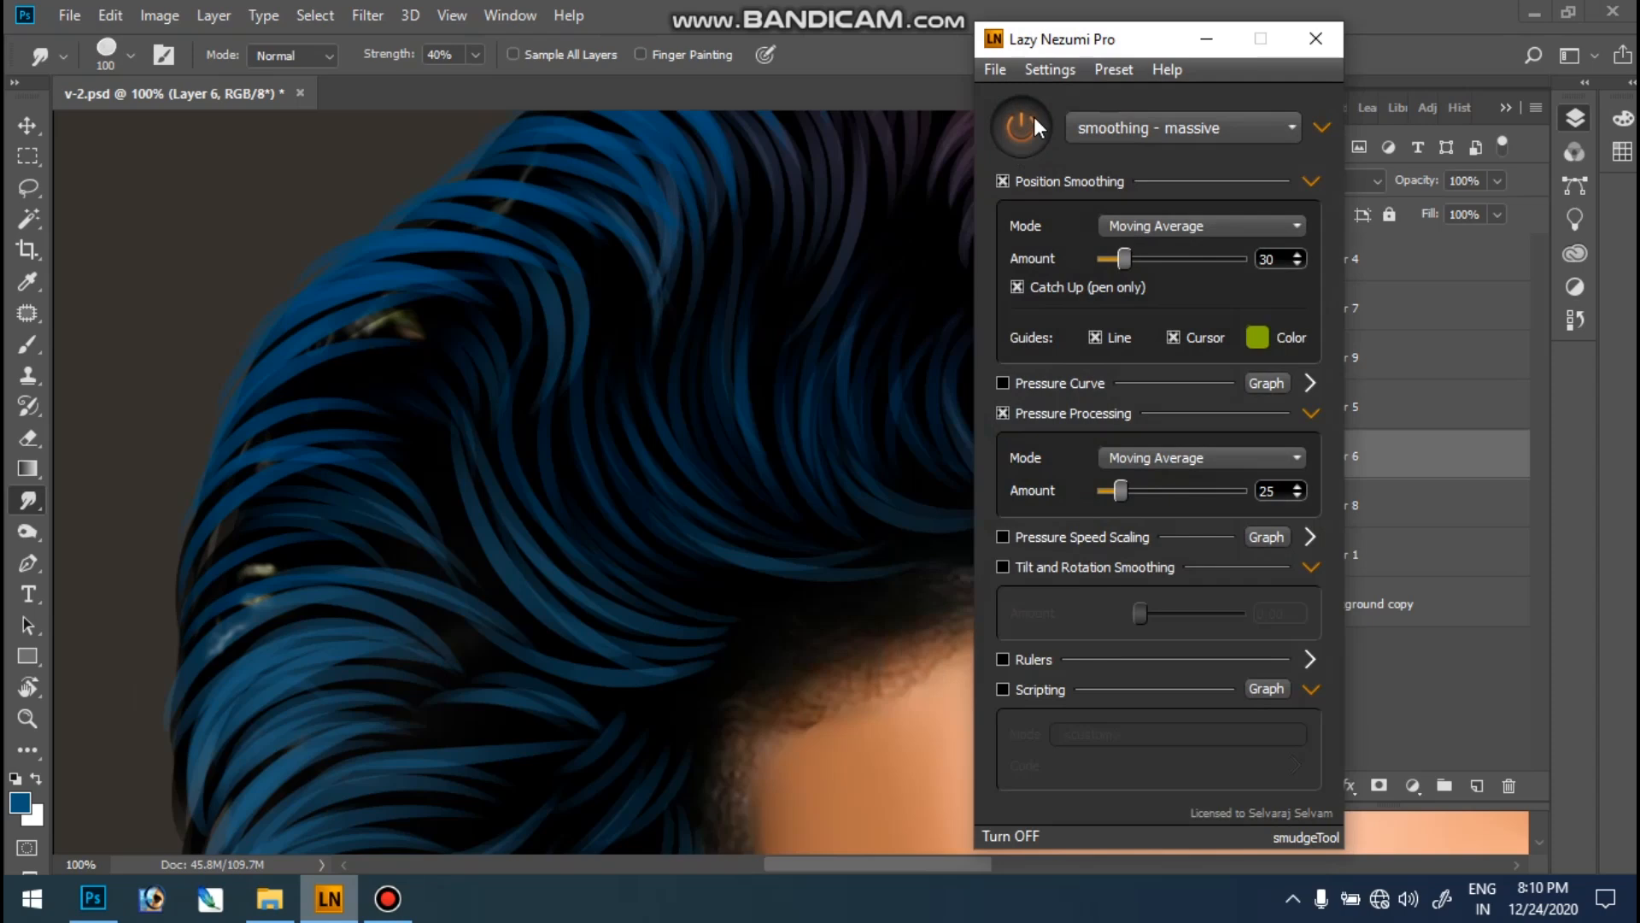
click(480, 245)
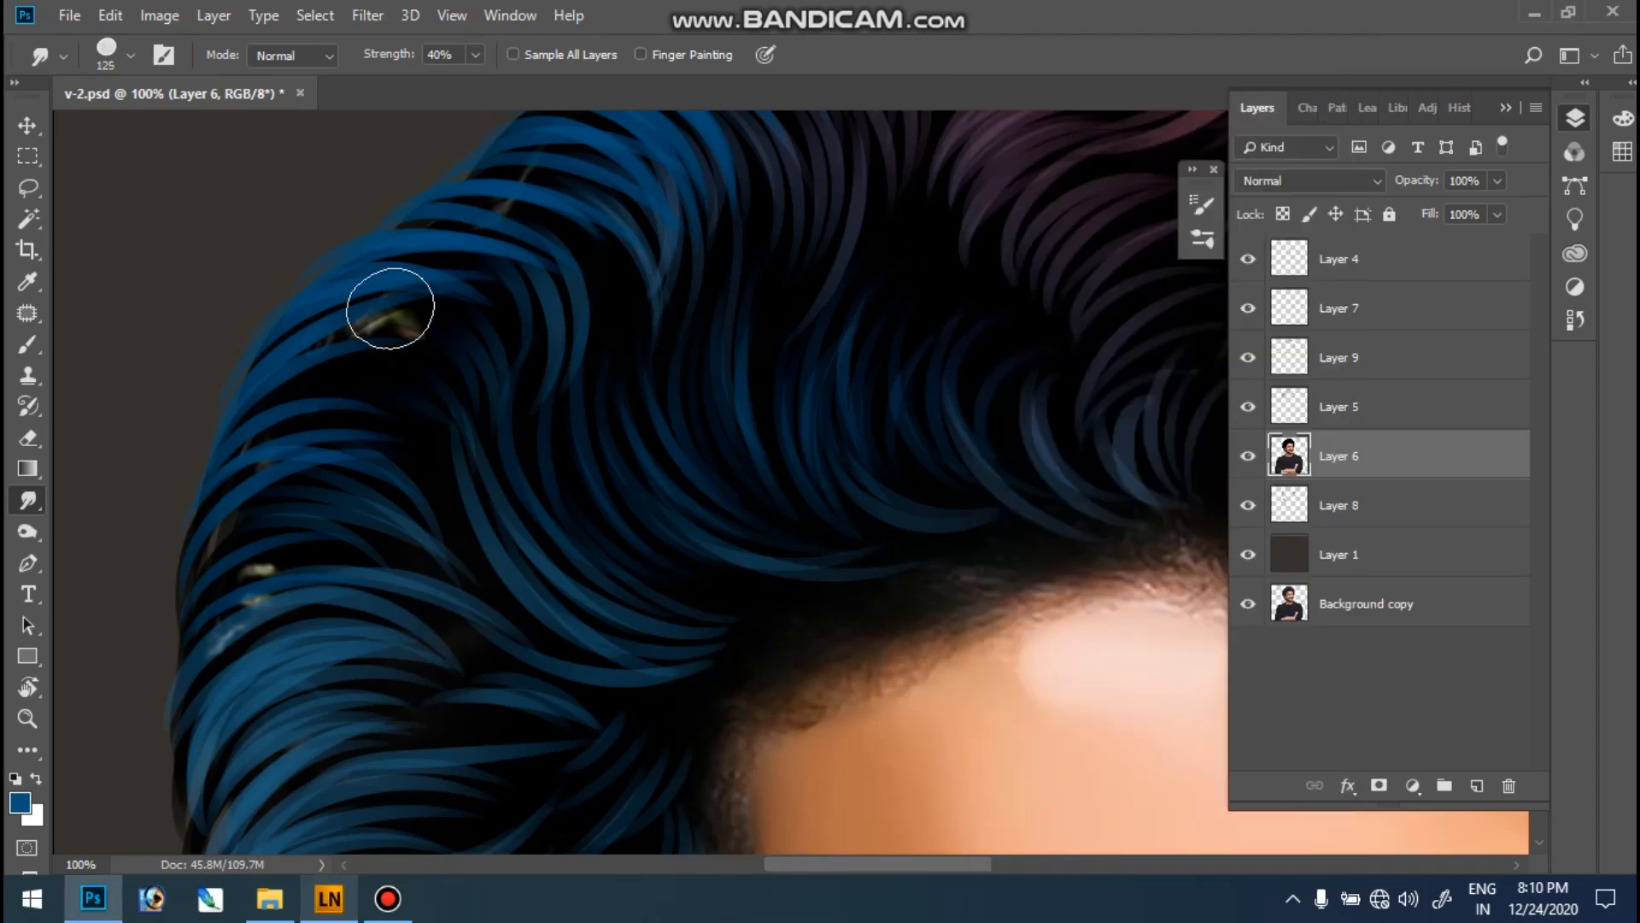
- Smudge the light specks between the blue strands, along the outer side and near the crown, using a 125 px brush
drag(390, 308, 381, 357)
mouse_move(260, 597)
mouse_down()
mouse_move(223, 652)
mouse_move(258, 608)
mouse_up()
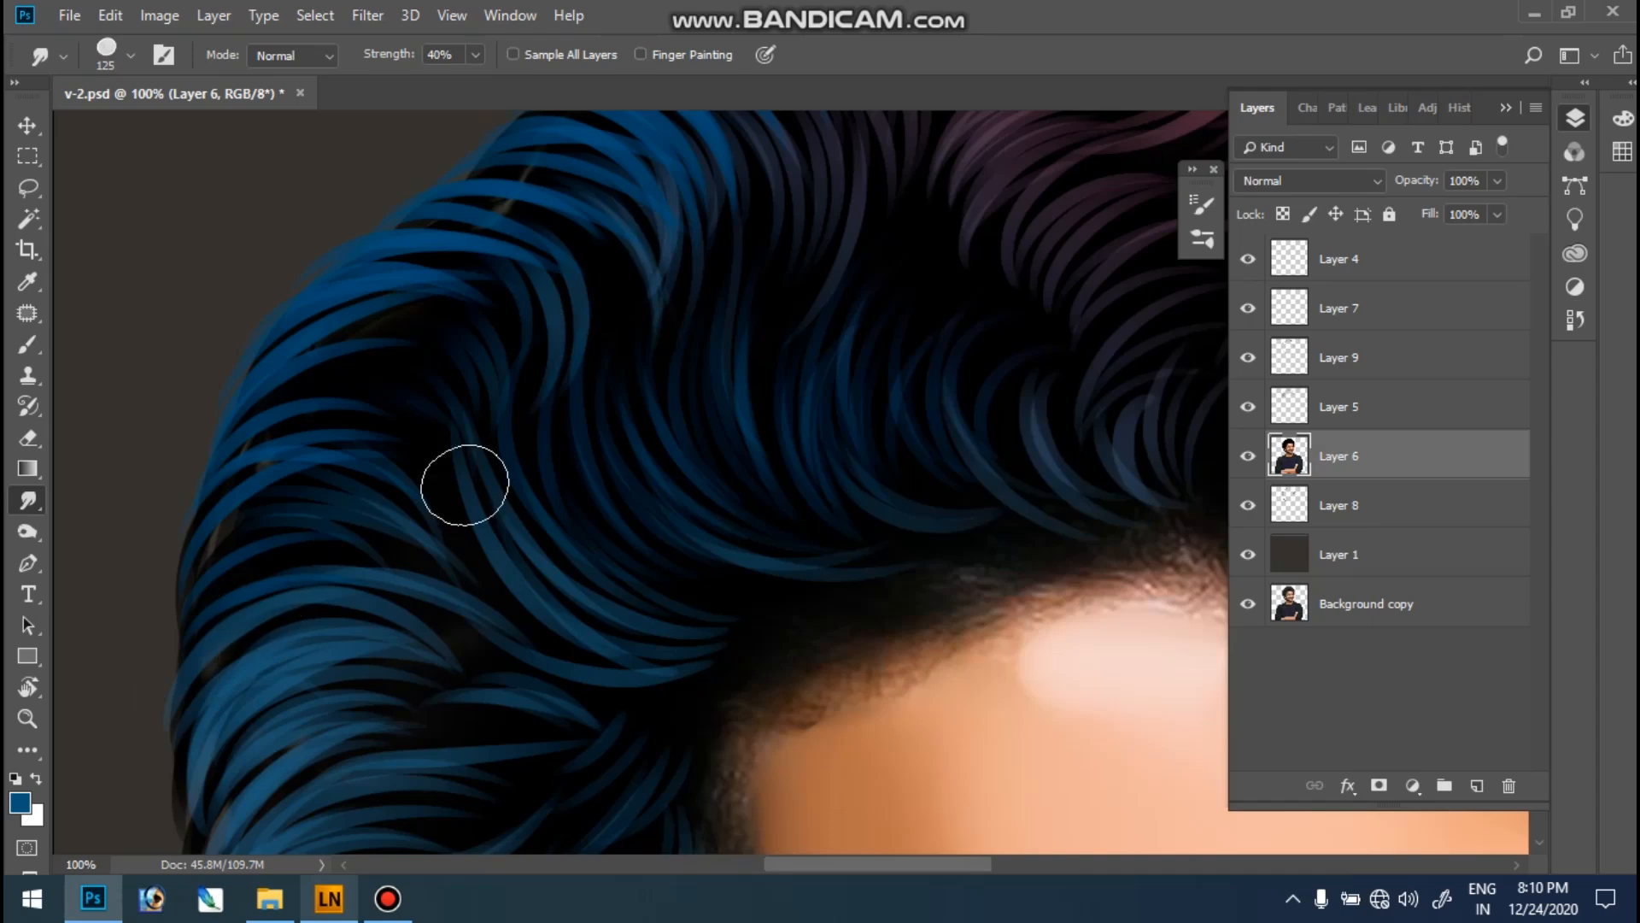
mouse_move(510, 218)
mouse_down()
mouse_move(377, 526)
mouse_move(408, 497)
mouse_up()
drag(652, 381, 616, 373)
- Try smudging the dark hairline at the temple on the red-haired side, and undo that stroke
drag(794, 330, 337, 283)
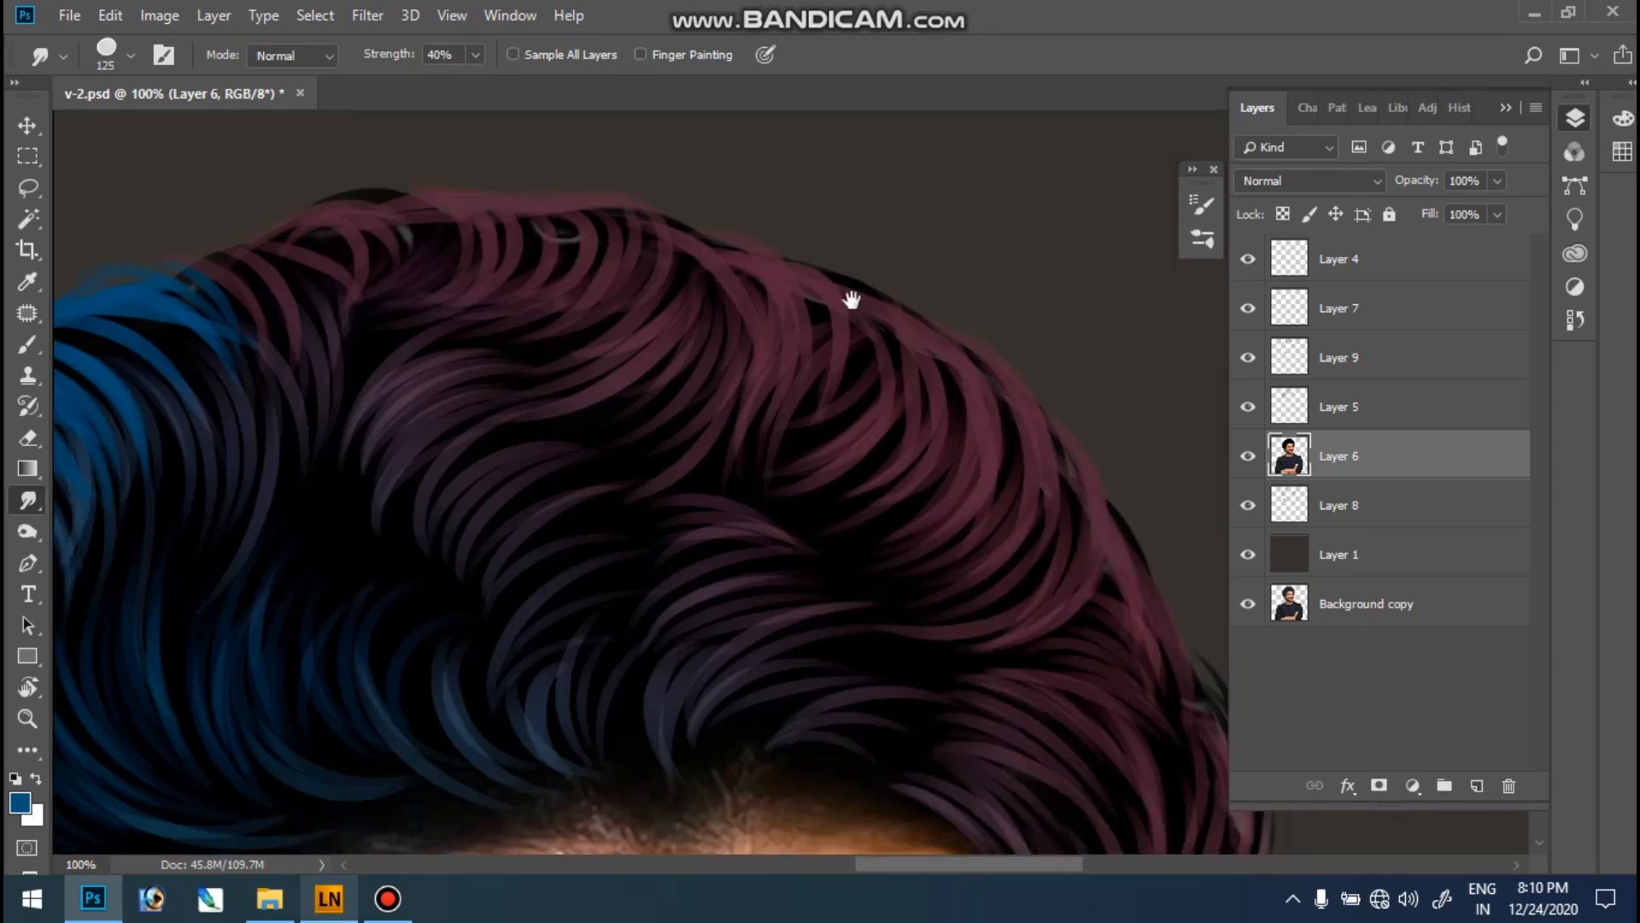
drag(1086, 624, 1069, 581)
drag(1039, 505, 901, 304)
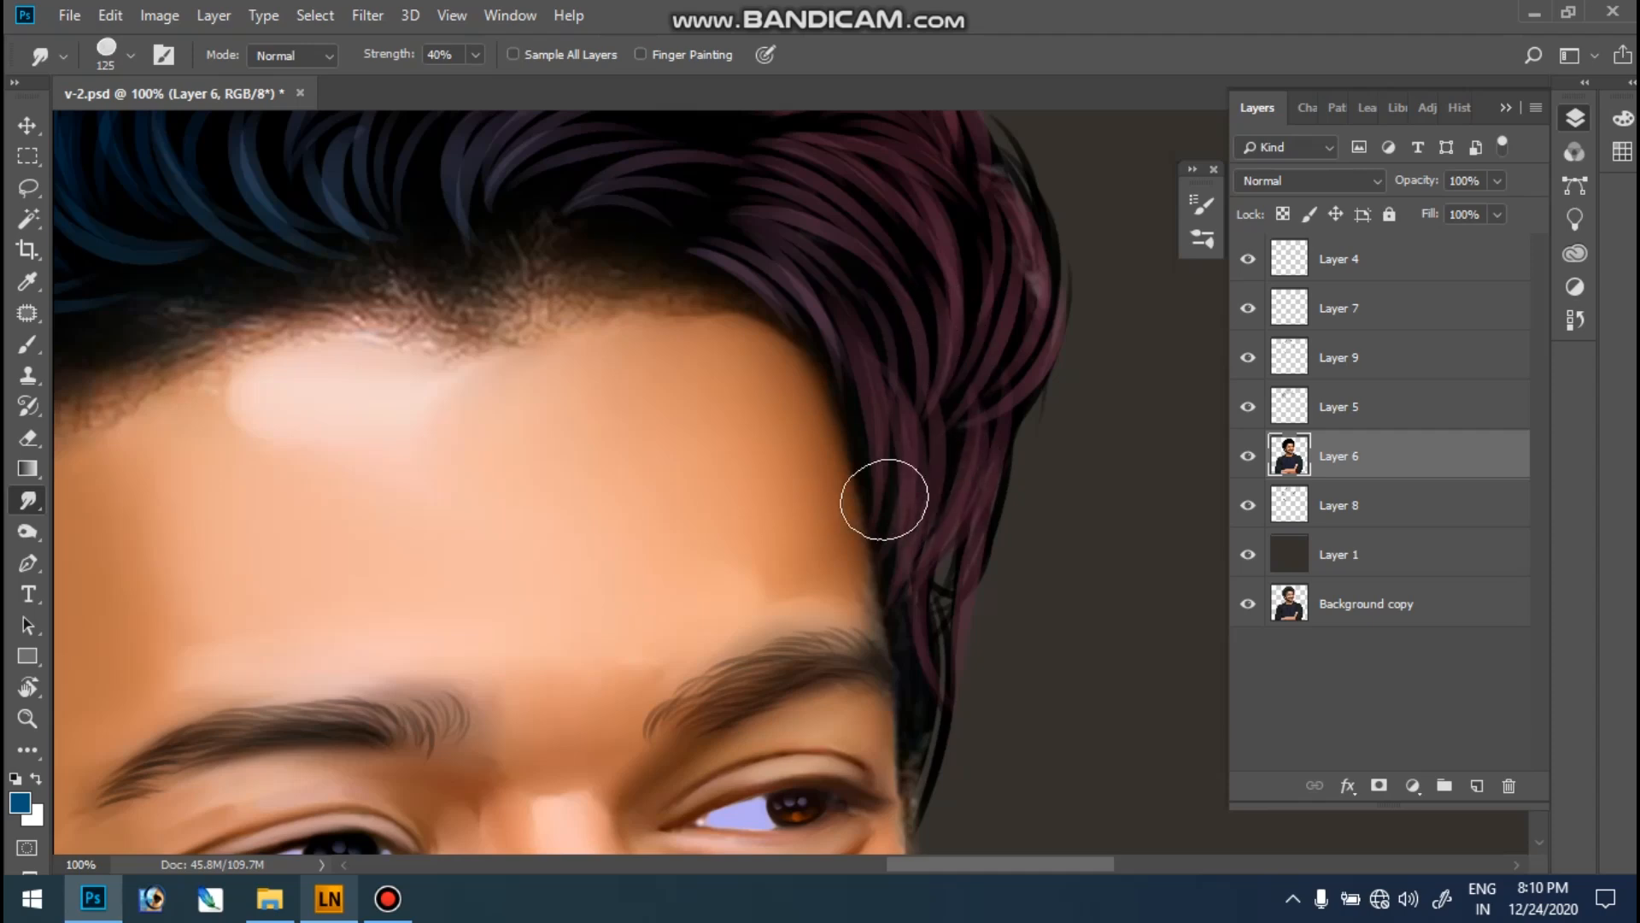
drag(884, 424, 871, 465)
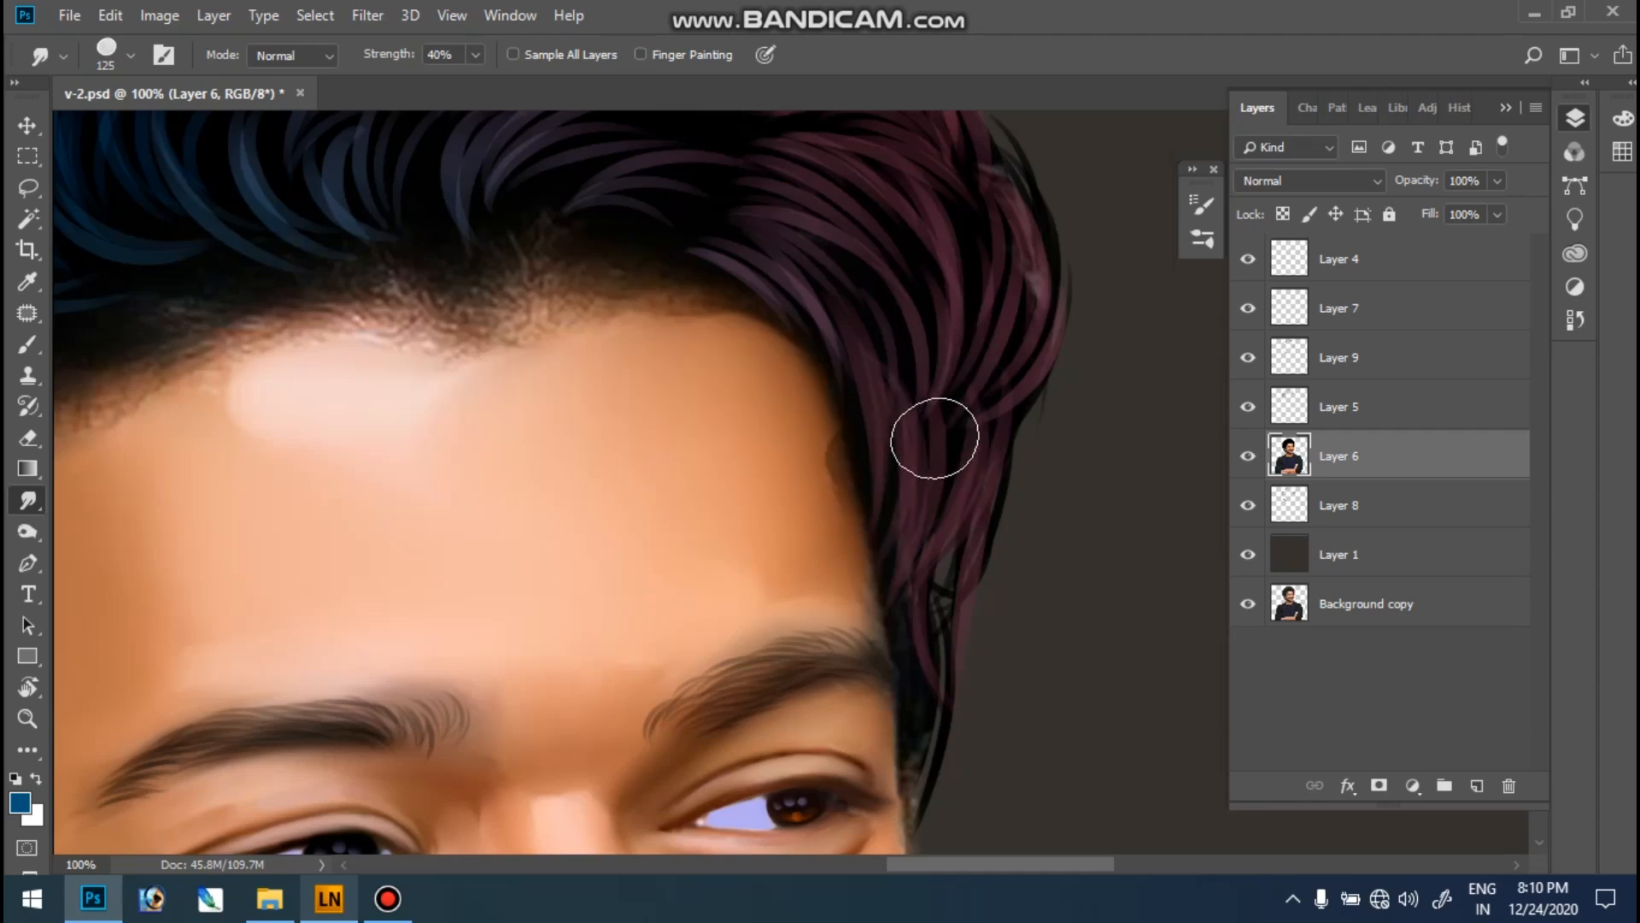
key(ctrl+z)
- Reduce the smudge brush to 90 px and blend away the light specks in the blue hair above and behind the ear
key(bracketleft)
key(bracketleft)
key(ctrl+0)
drag(947, 578, 701, 259)
drag(885, 636, 521, 318)
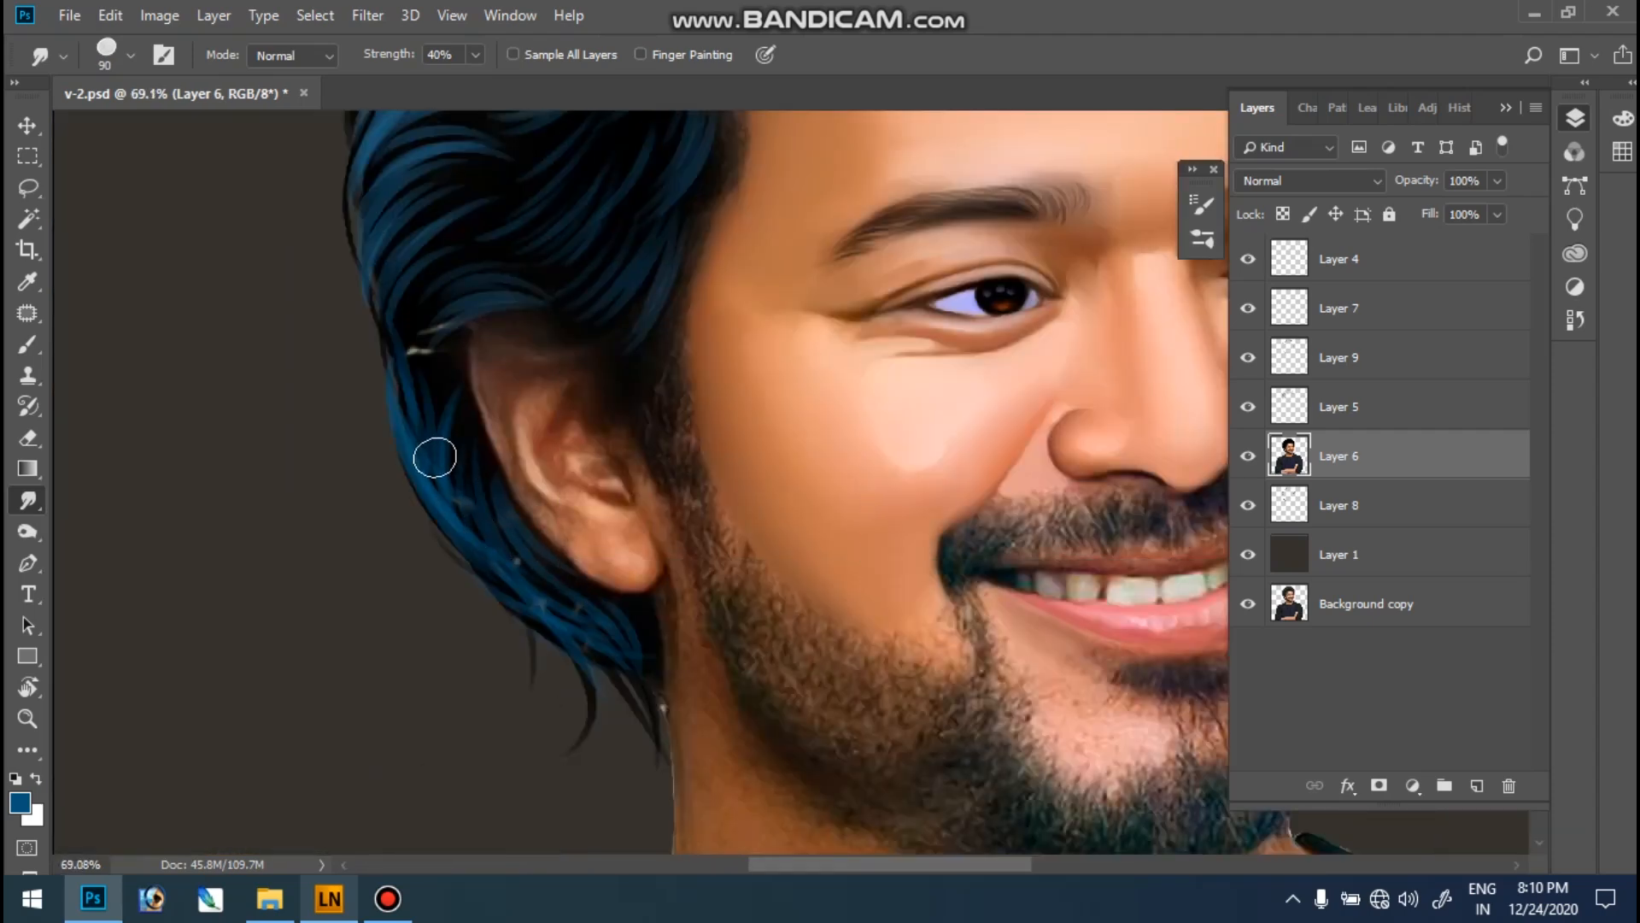
drag(605, 634, 591, 622)
drag(421, 333, 428, 377)
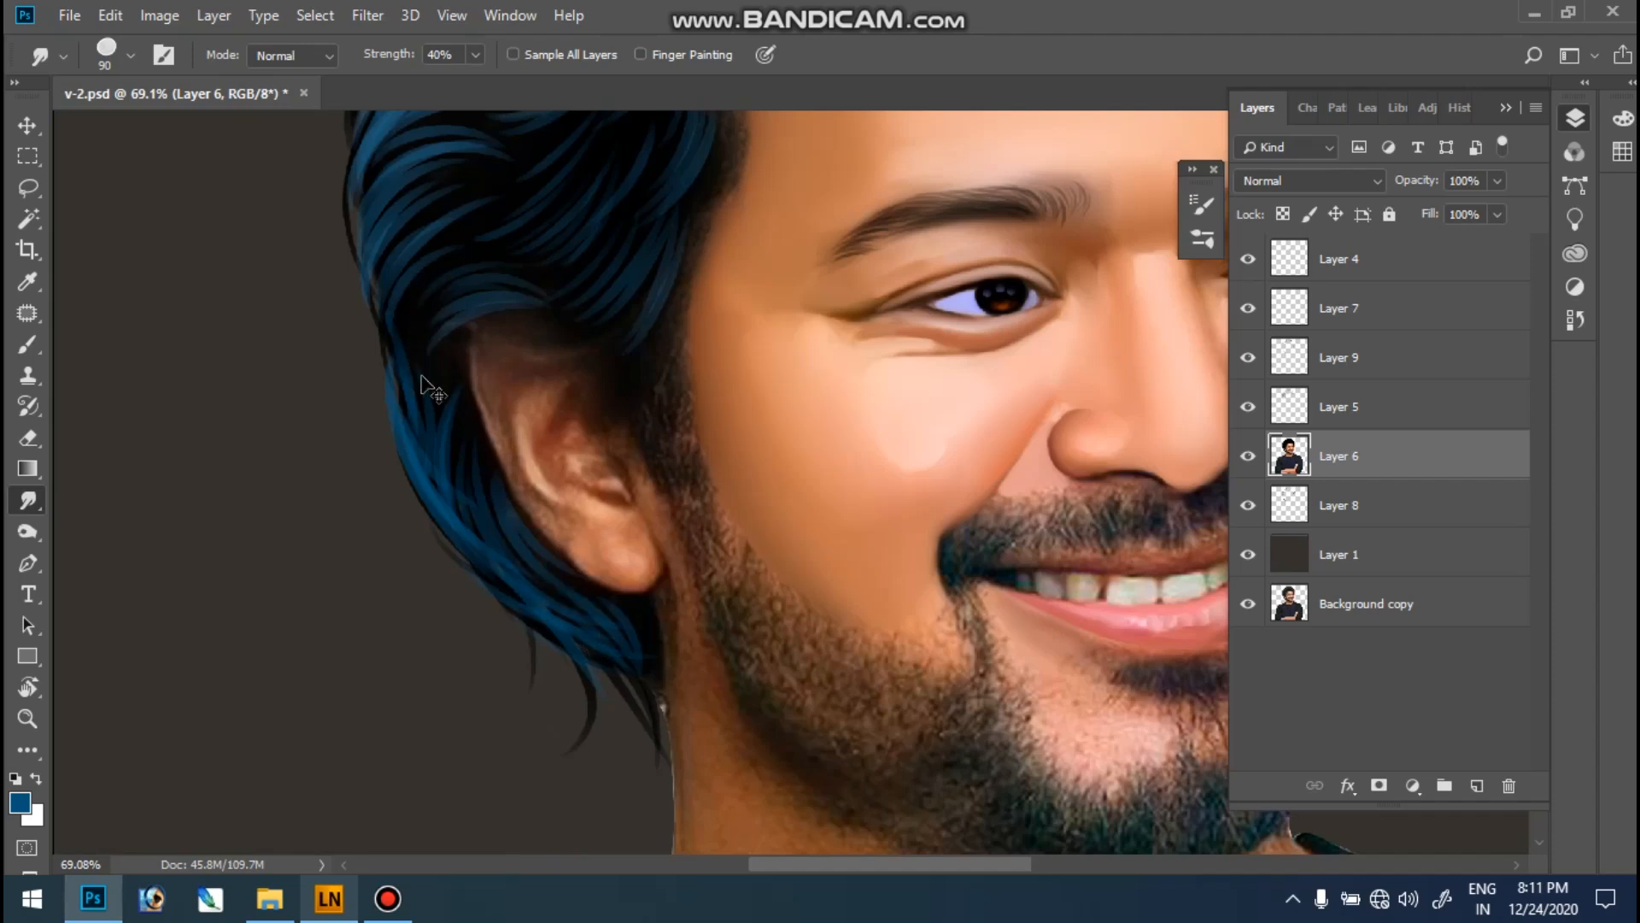
- Examine the retouched hair as a whole and up close along the crown and the red side
key(ctrl+0)
ctrl+click(847, 228)
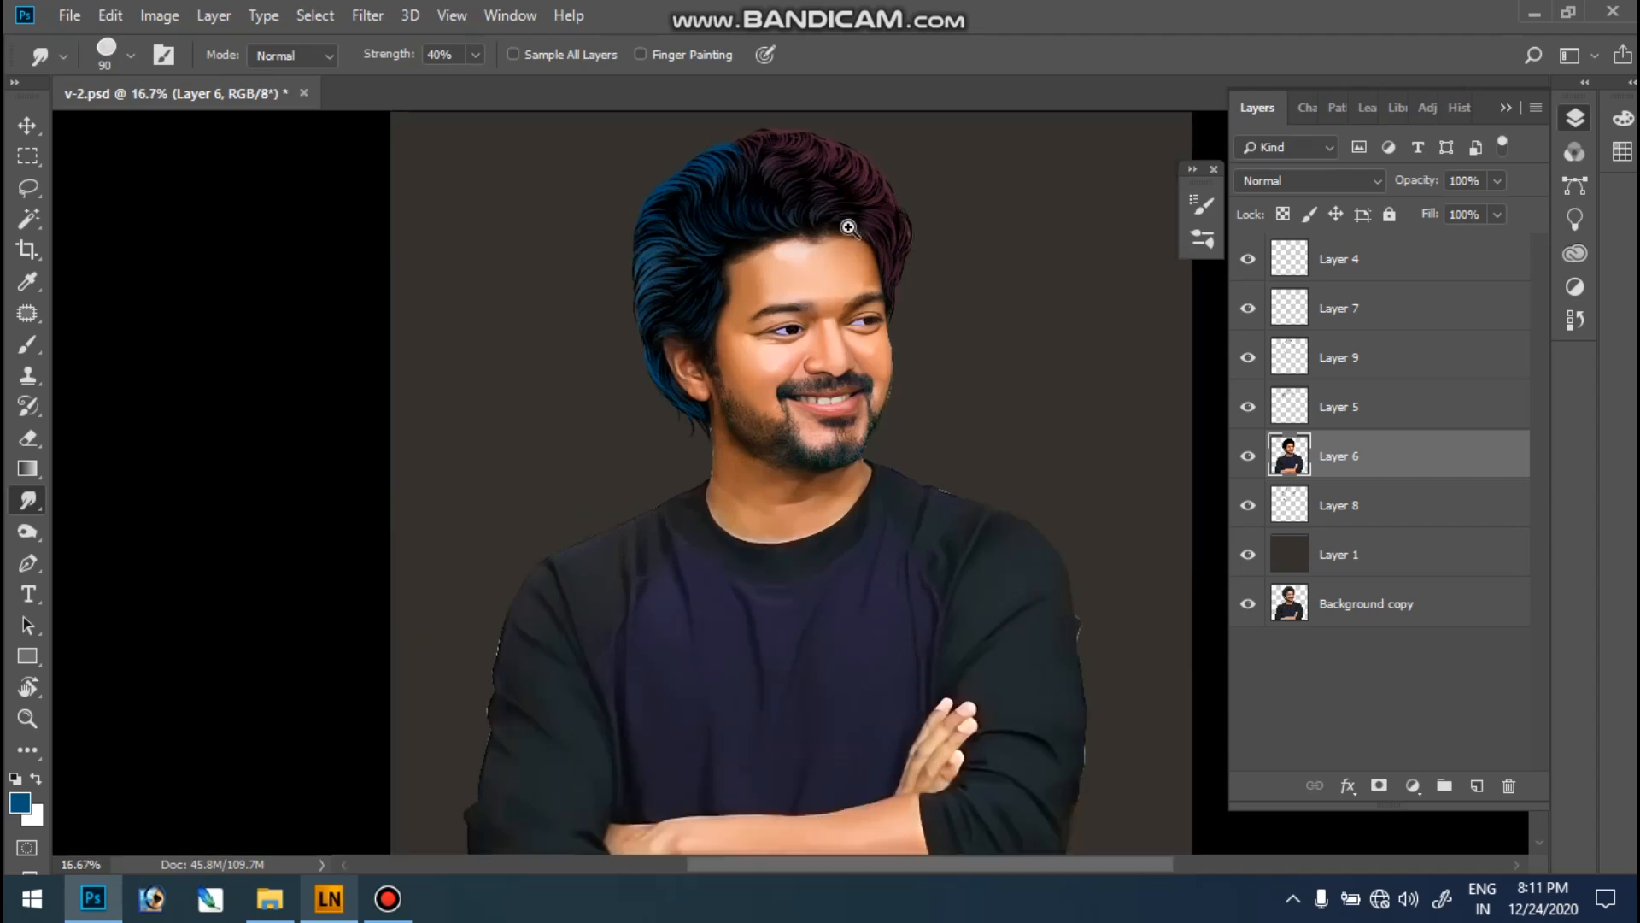
ctrl+click(848, 228)
ctrl+click(848, 228)
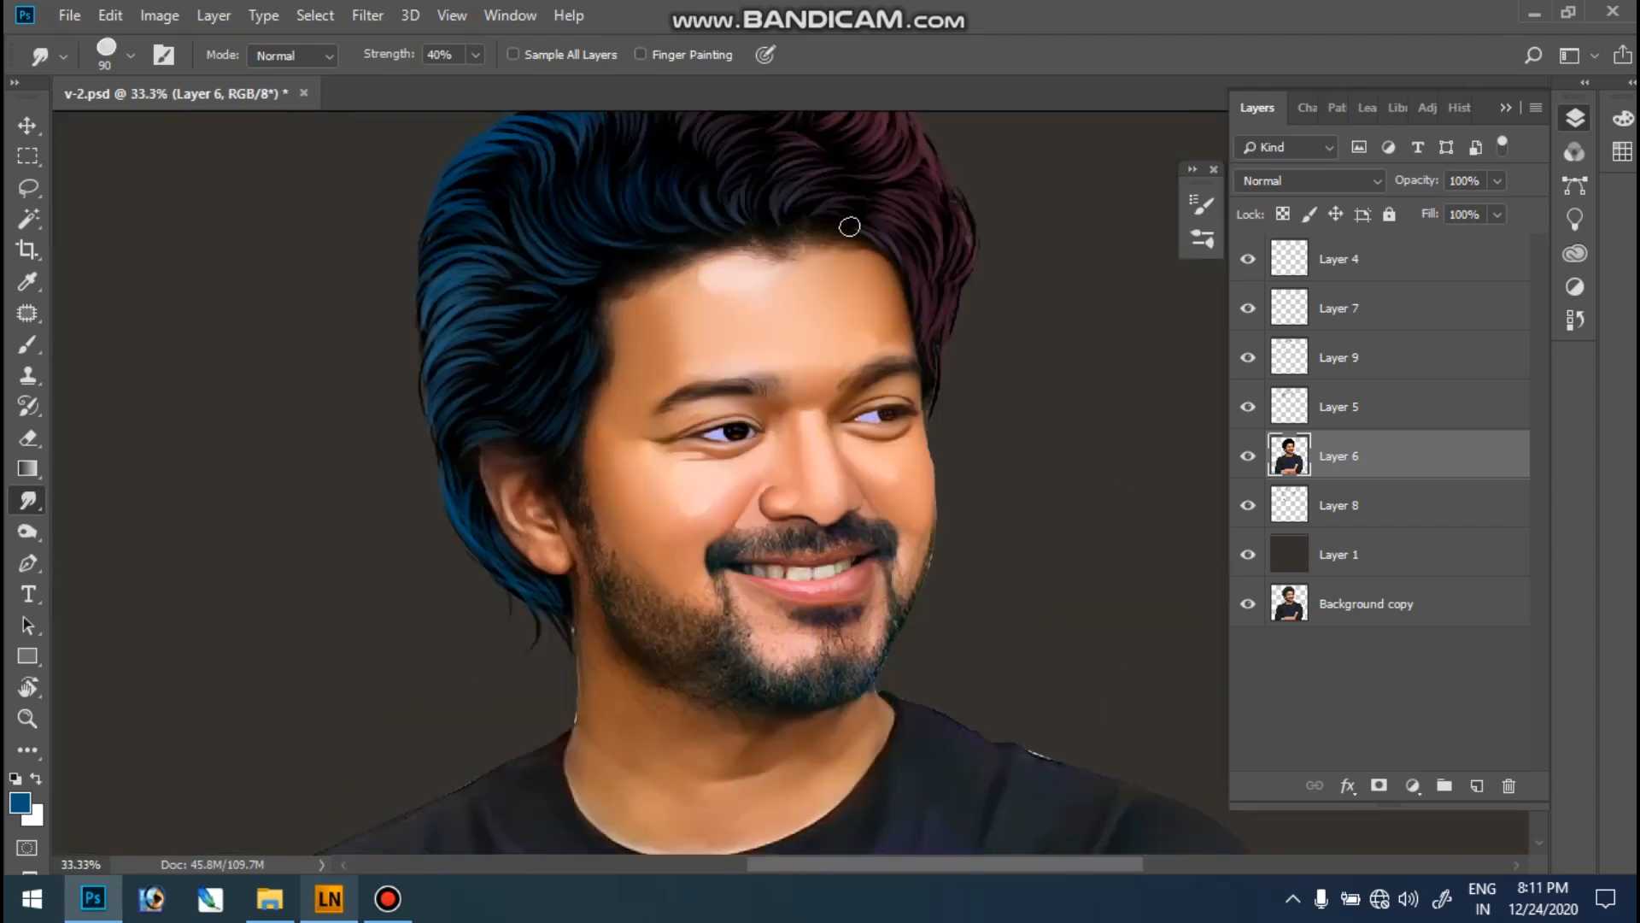
ctrl+click(845, 226)
drag(766, 274, 788, 464)
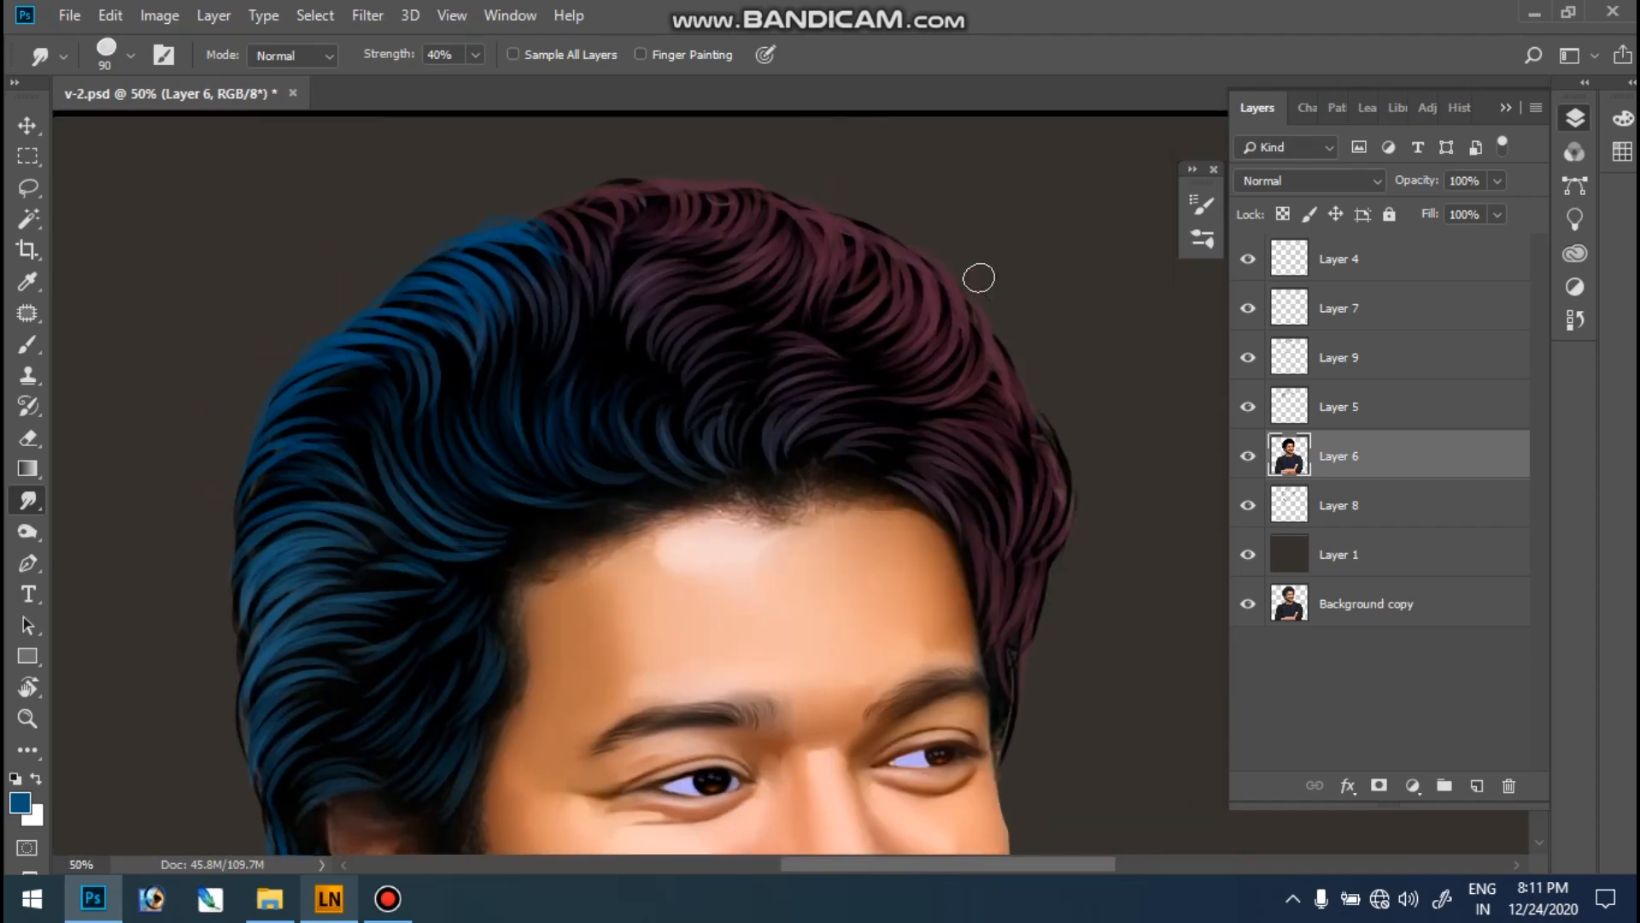
ctrl+click(841, 269)
drag(915, 322, 892, 347)
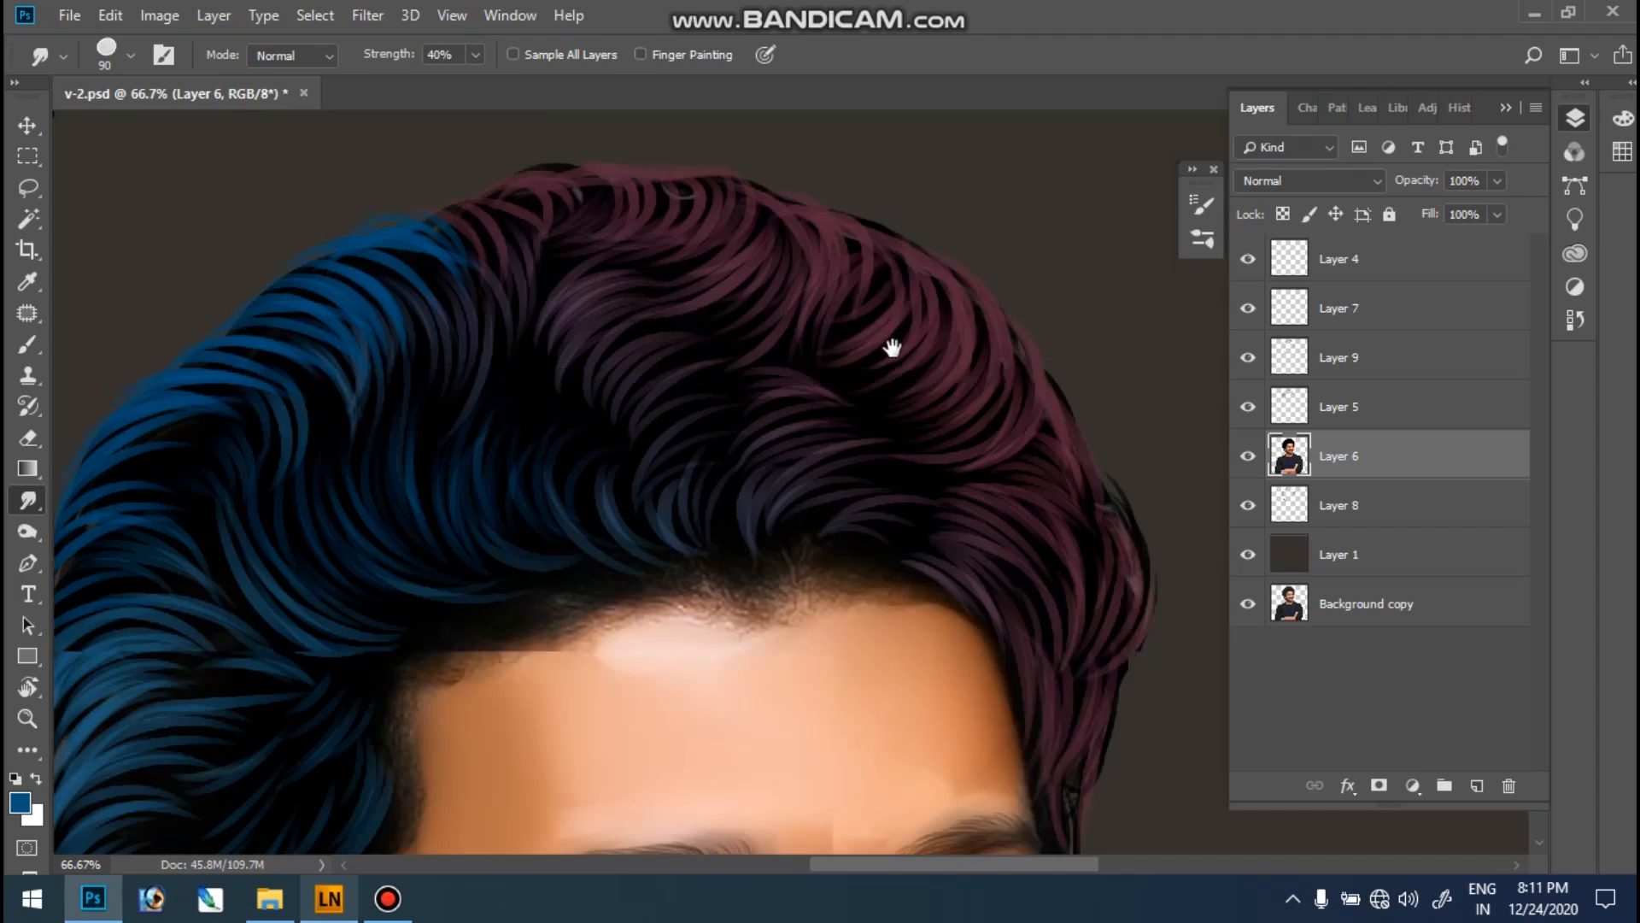
- Select Layer 9 from the artwork and toggle its visibility to compare the hair with and without its strands
ctrl+right_click(899, 342)
click(911, 352)
click(1249, 358)
click(1249, 358)
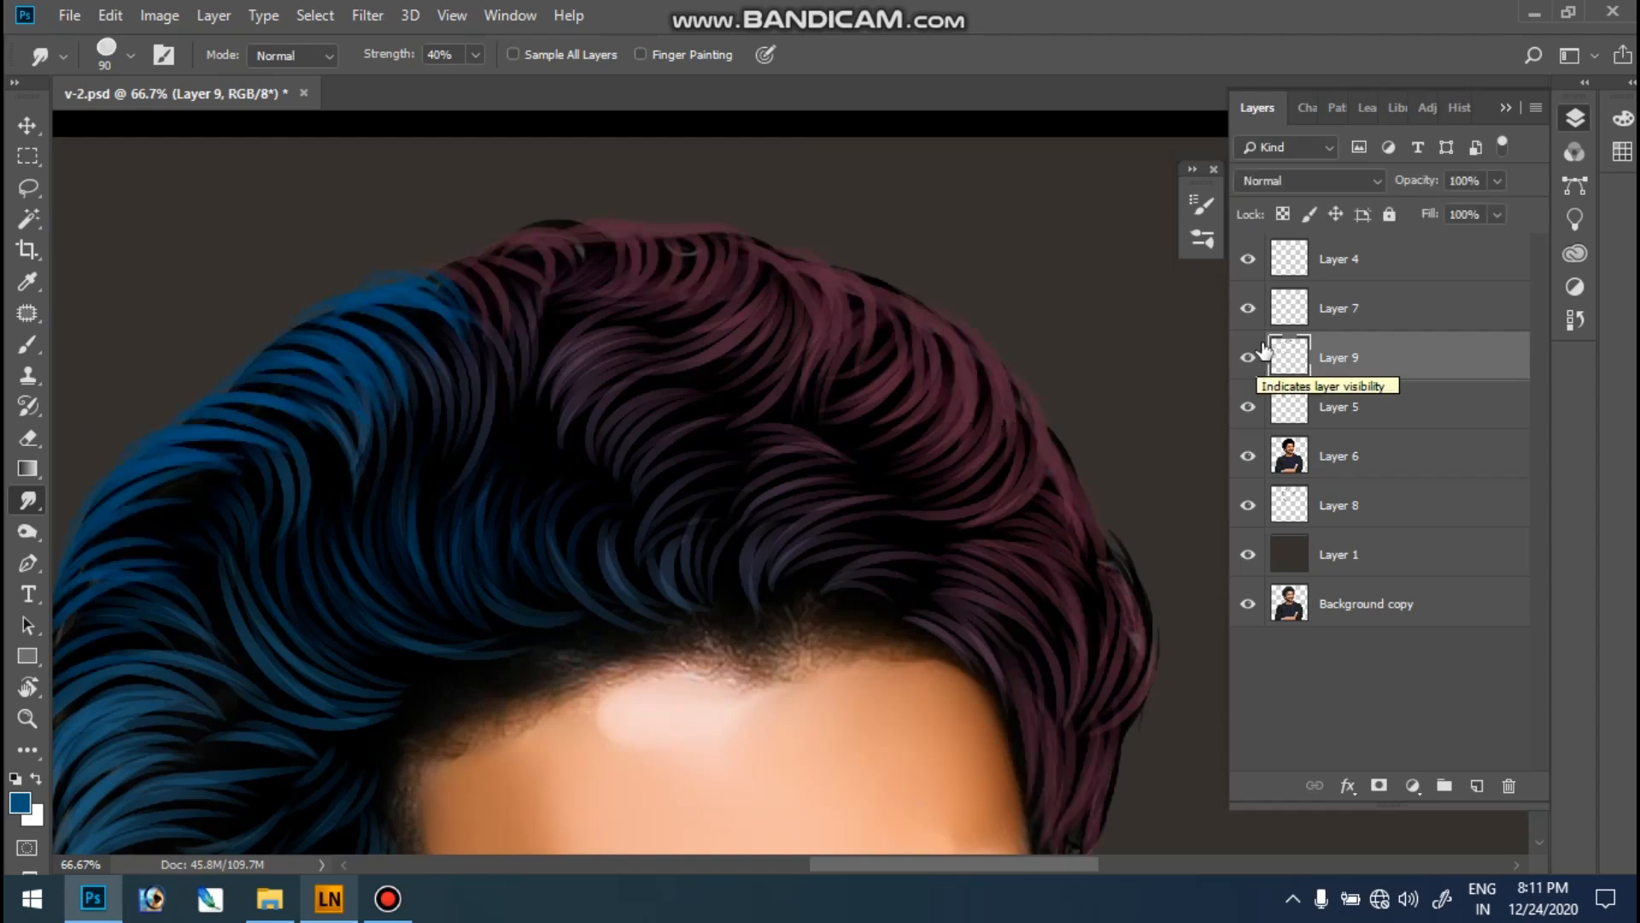
key(ctrl+0)
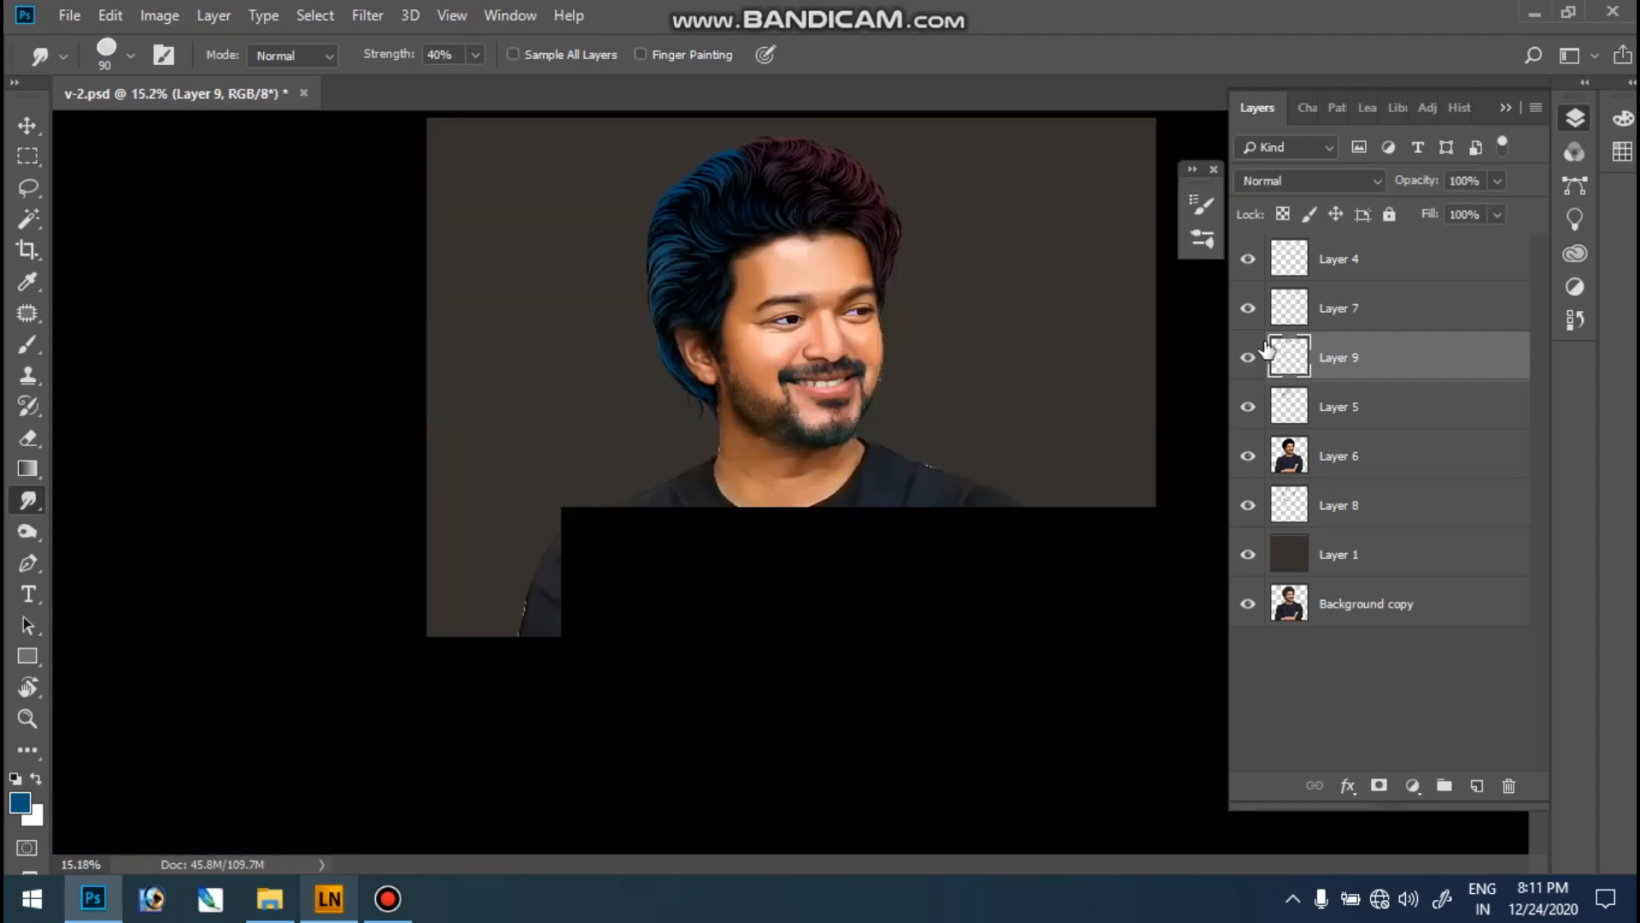
click(823, 177)
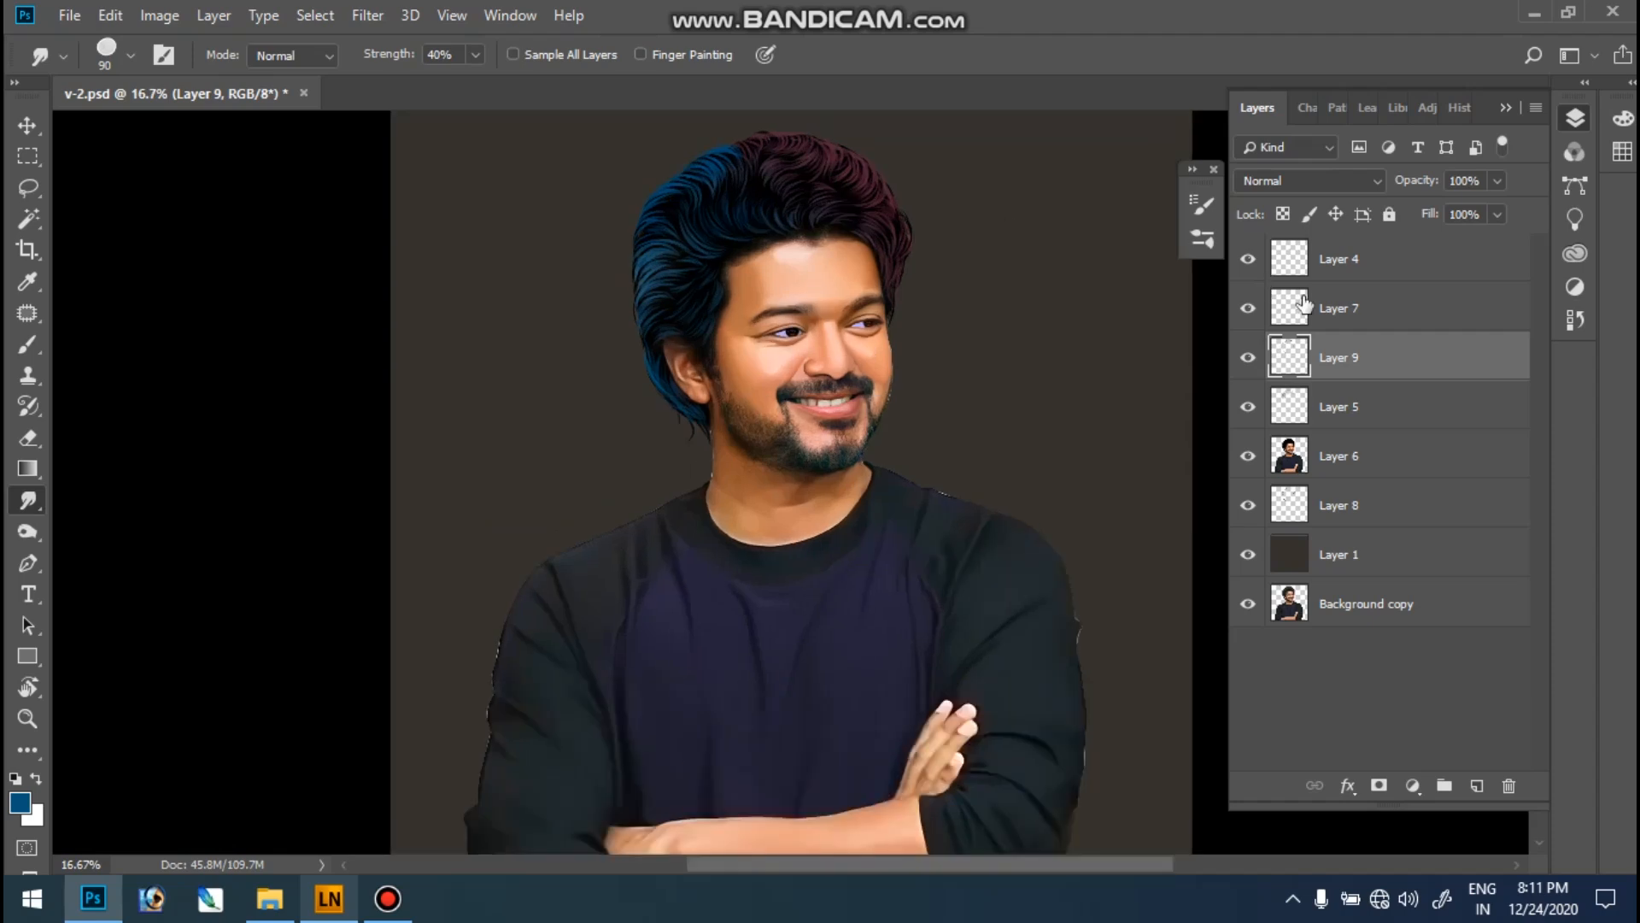
- Select Layer 4 at the eyebrow and toggle its visibility to check what it contributes to the face
click(1338, 416)
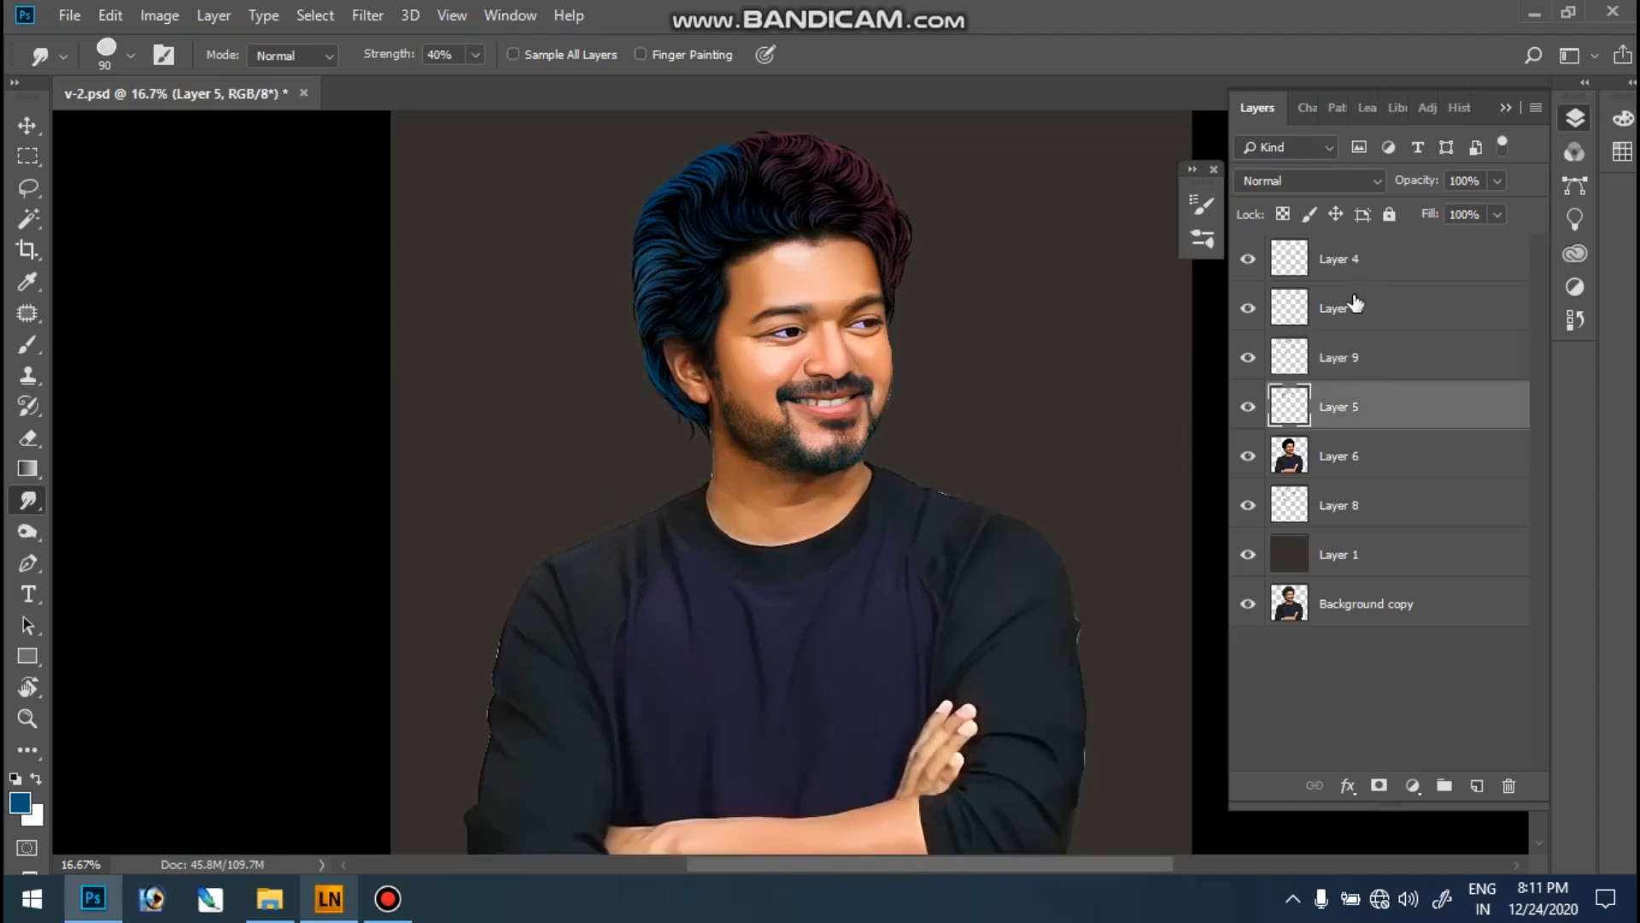
key(super+space)
drag(758, 266, 889, 397)
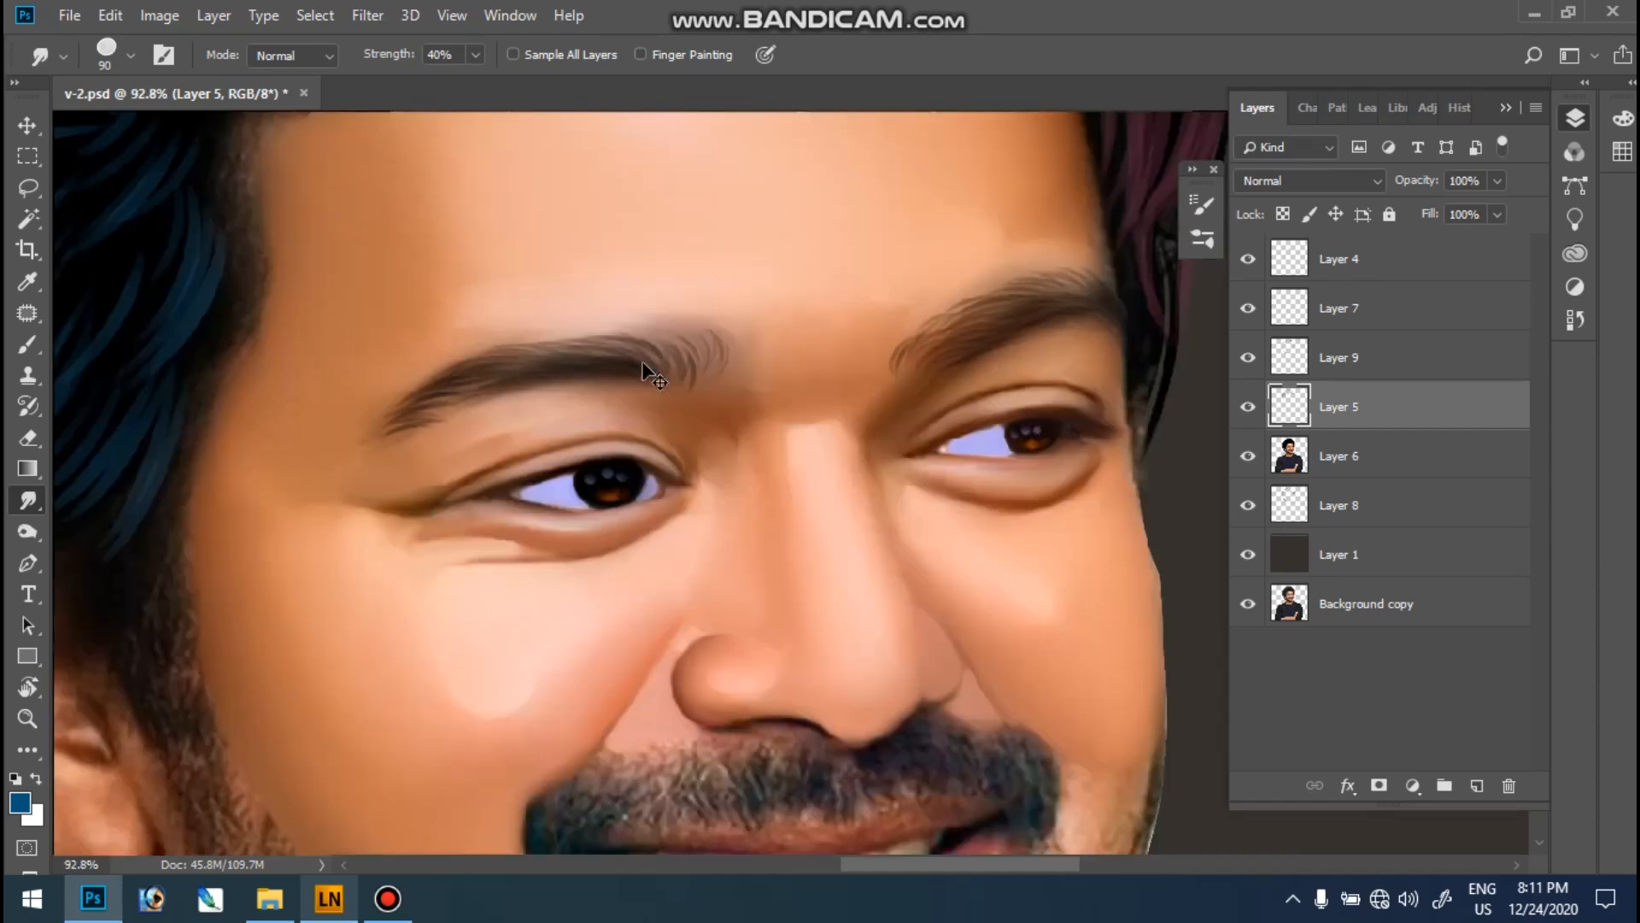
ctrl+right_click(644, 367)
click(683, 378)
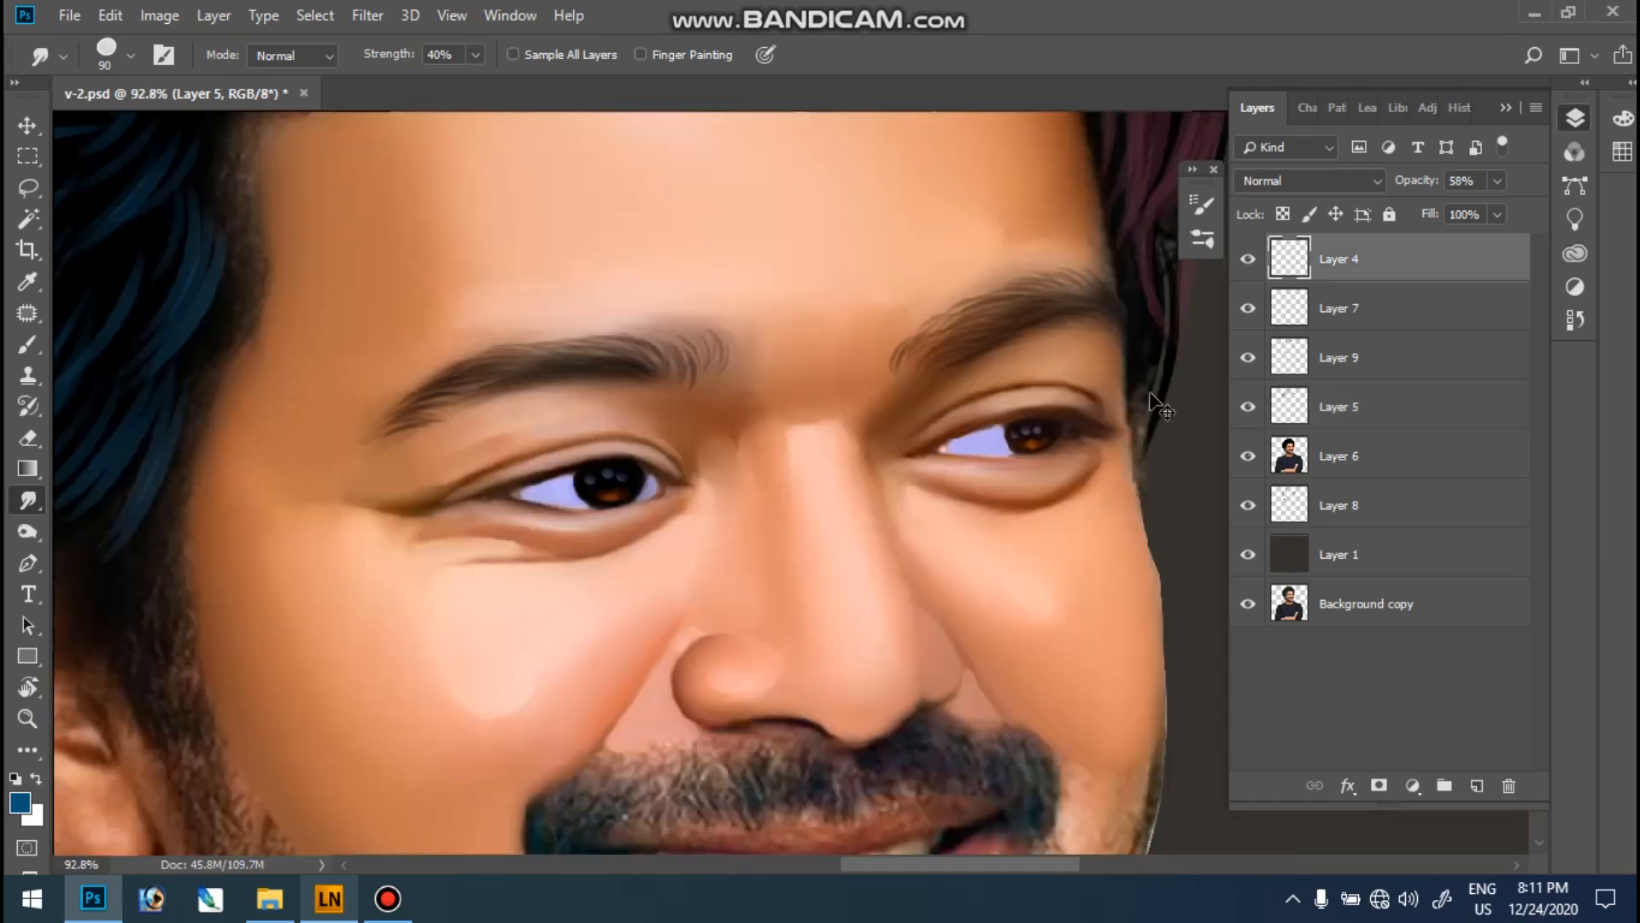
click(1250, 261)
click(1249, 261)
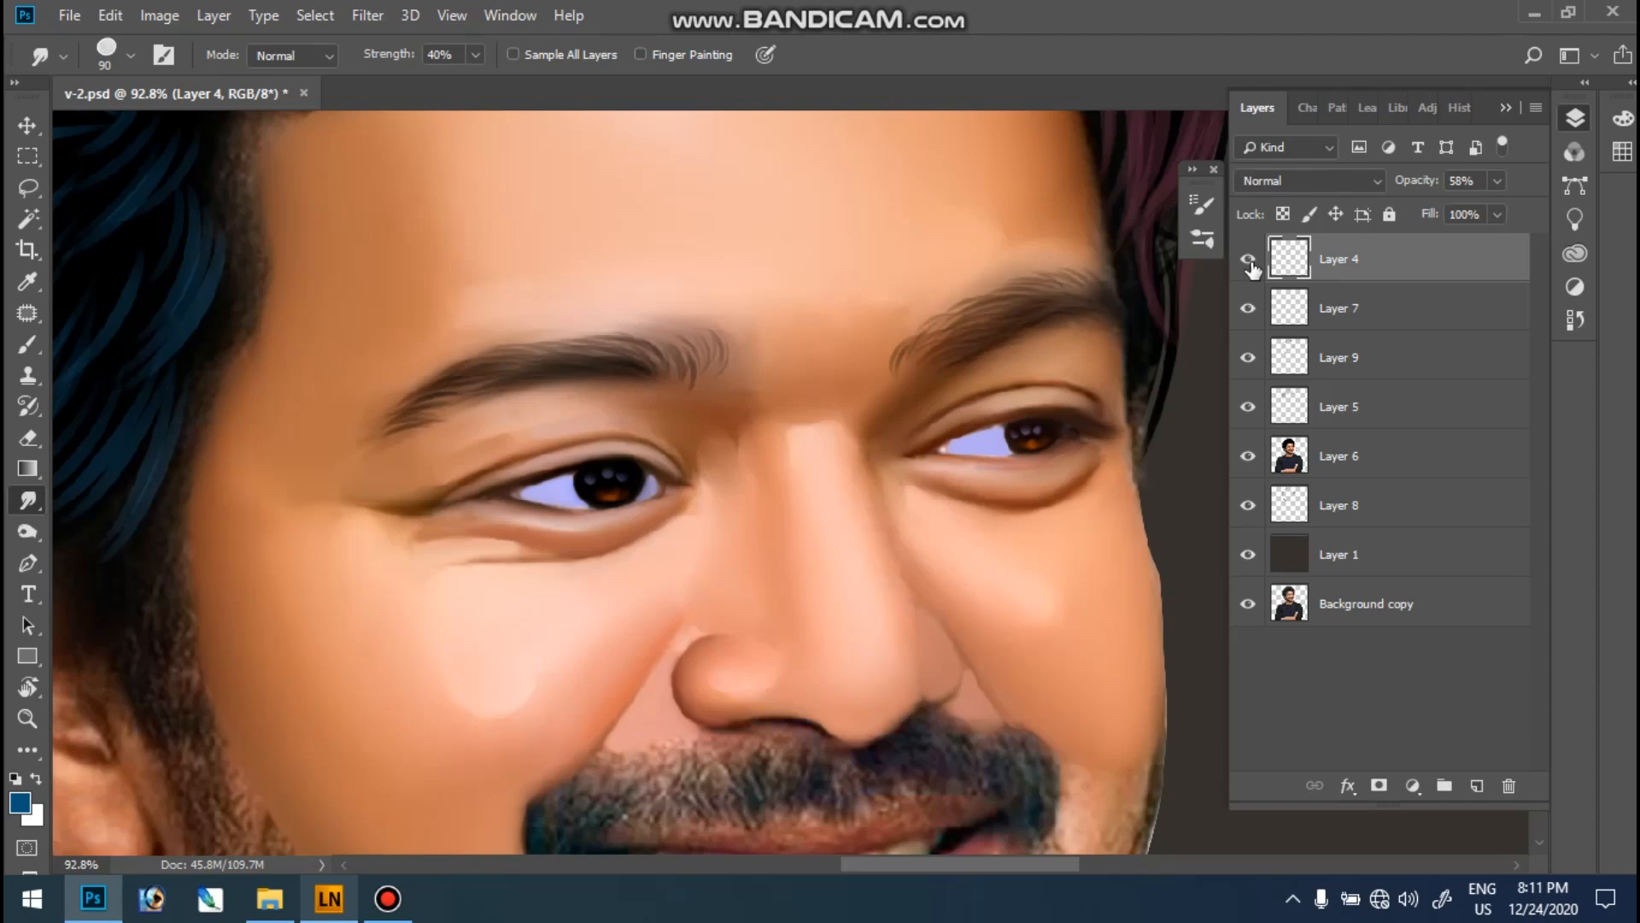
- Merge the layers from Layer 4 down to Layer 5 into one layer and save the document
shift+click(1360, 410)
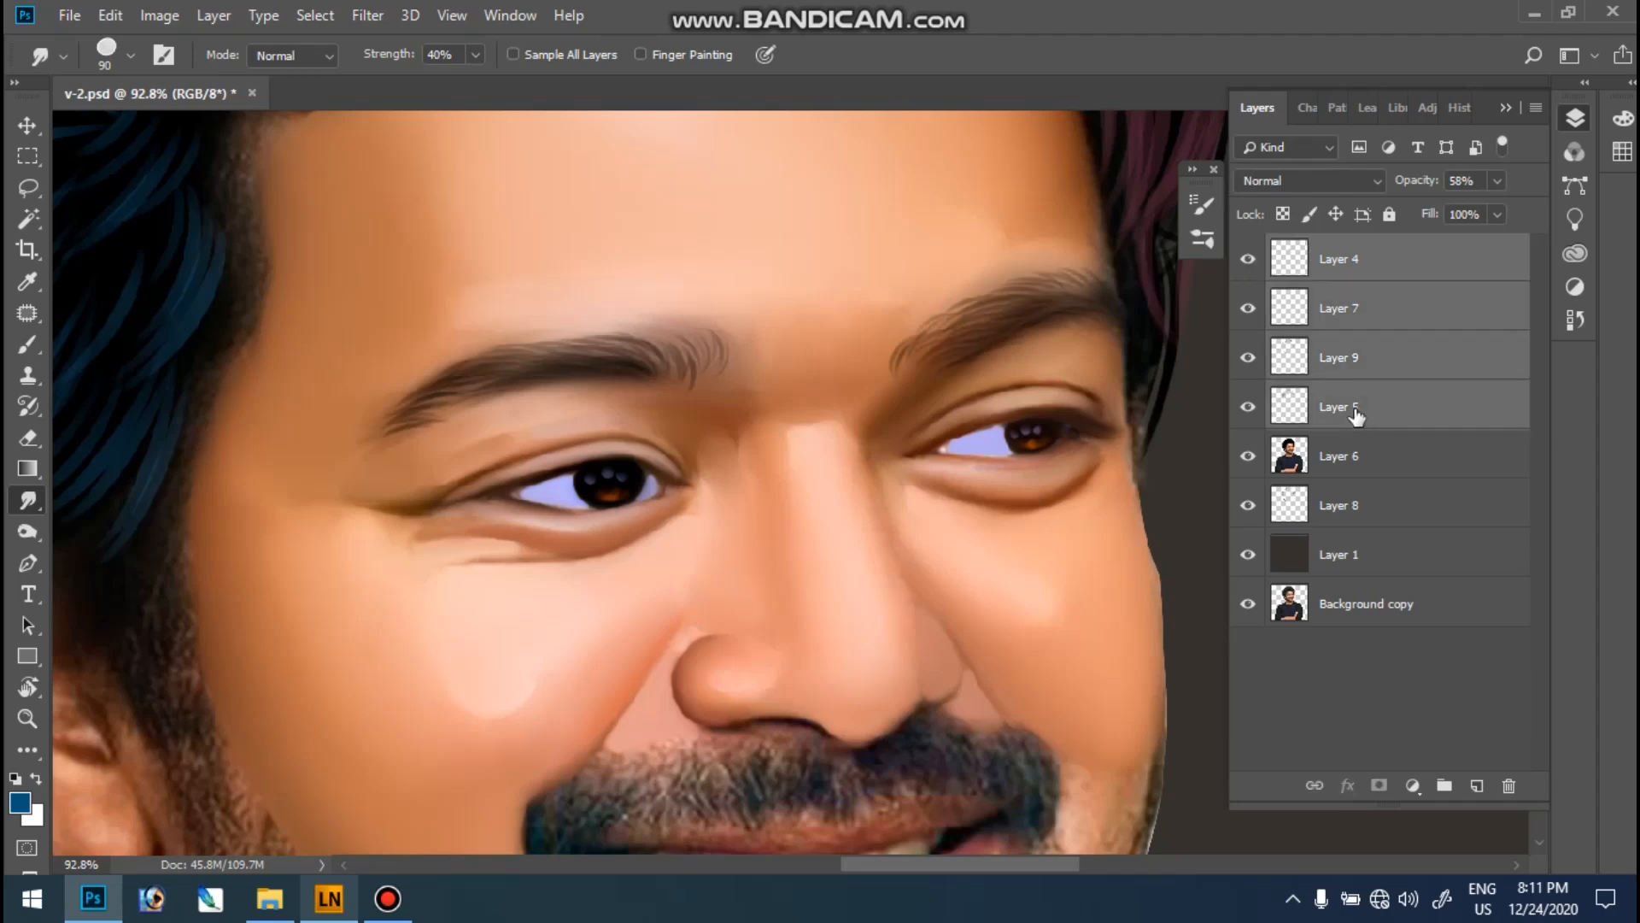
key(ctrl+e)
key(ctrl+s)
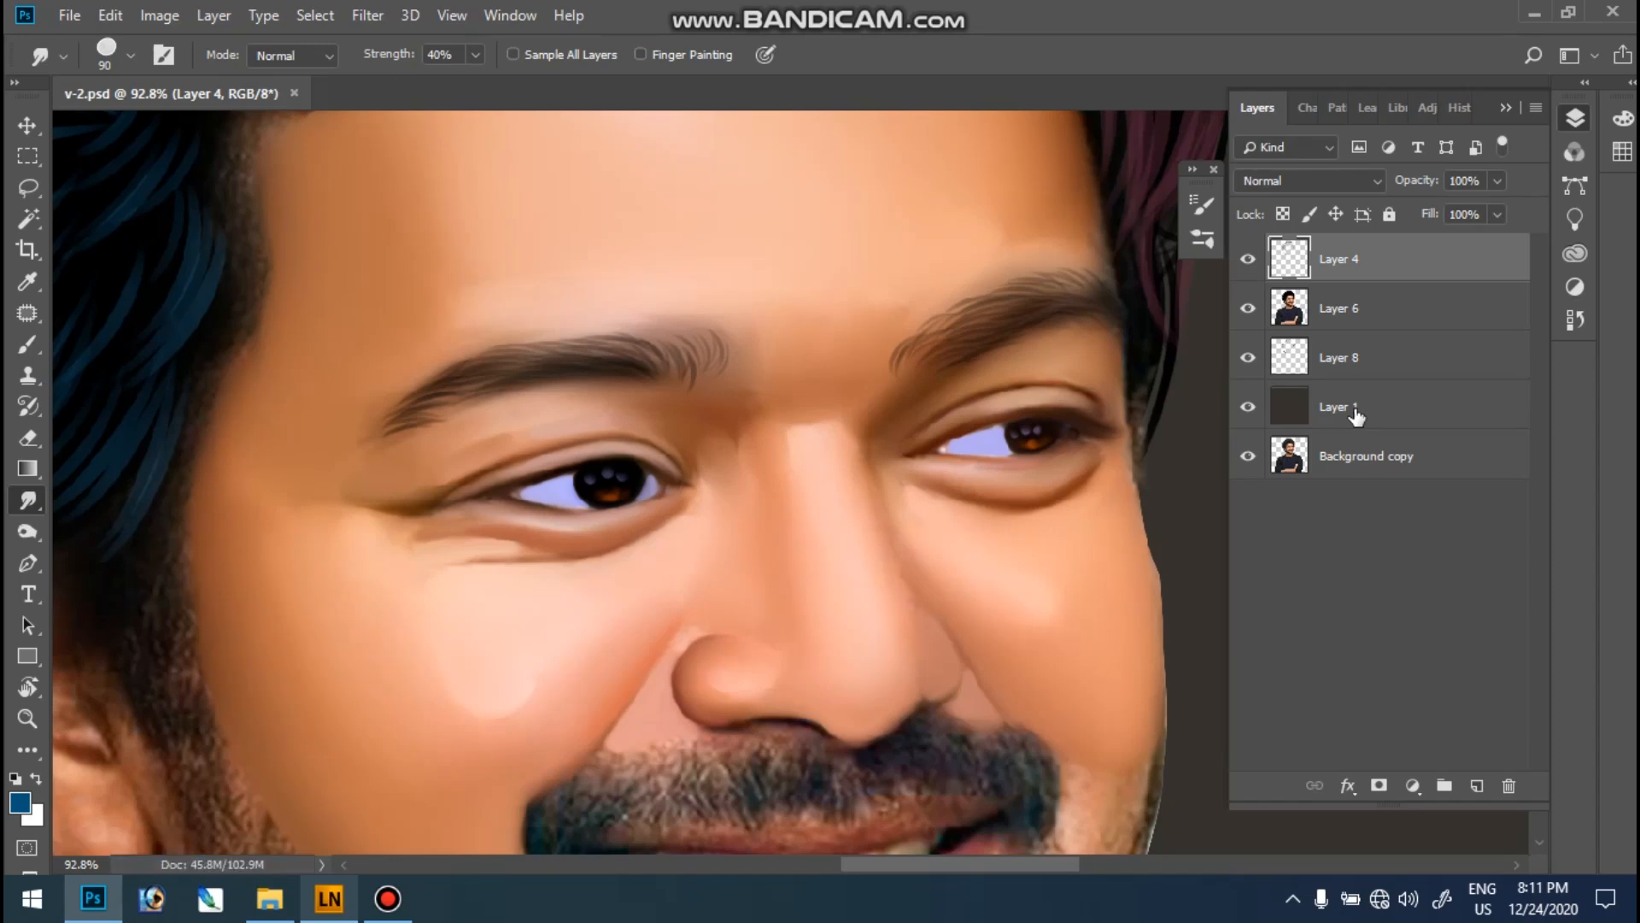
- Lasso the outer blue side of the hair from the crown down to the nape and feather the selection by 50 pixels
key(ctrl+0)
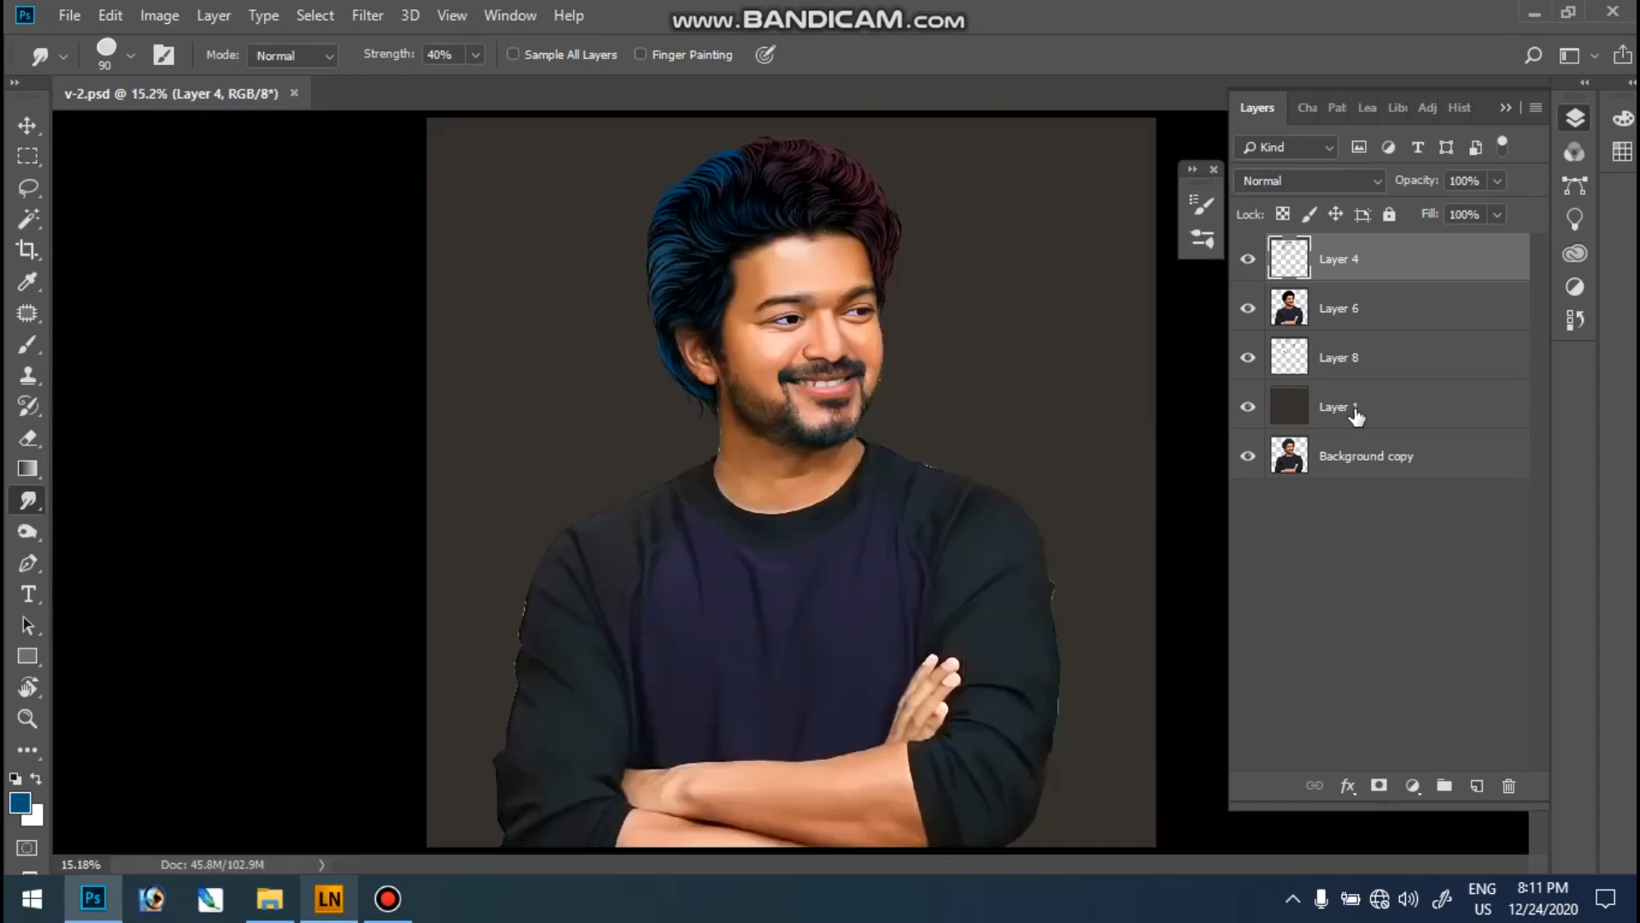
drag(743, 128, 879, 355)
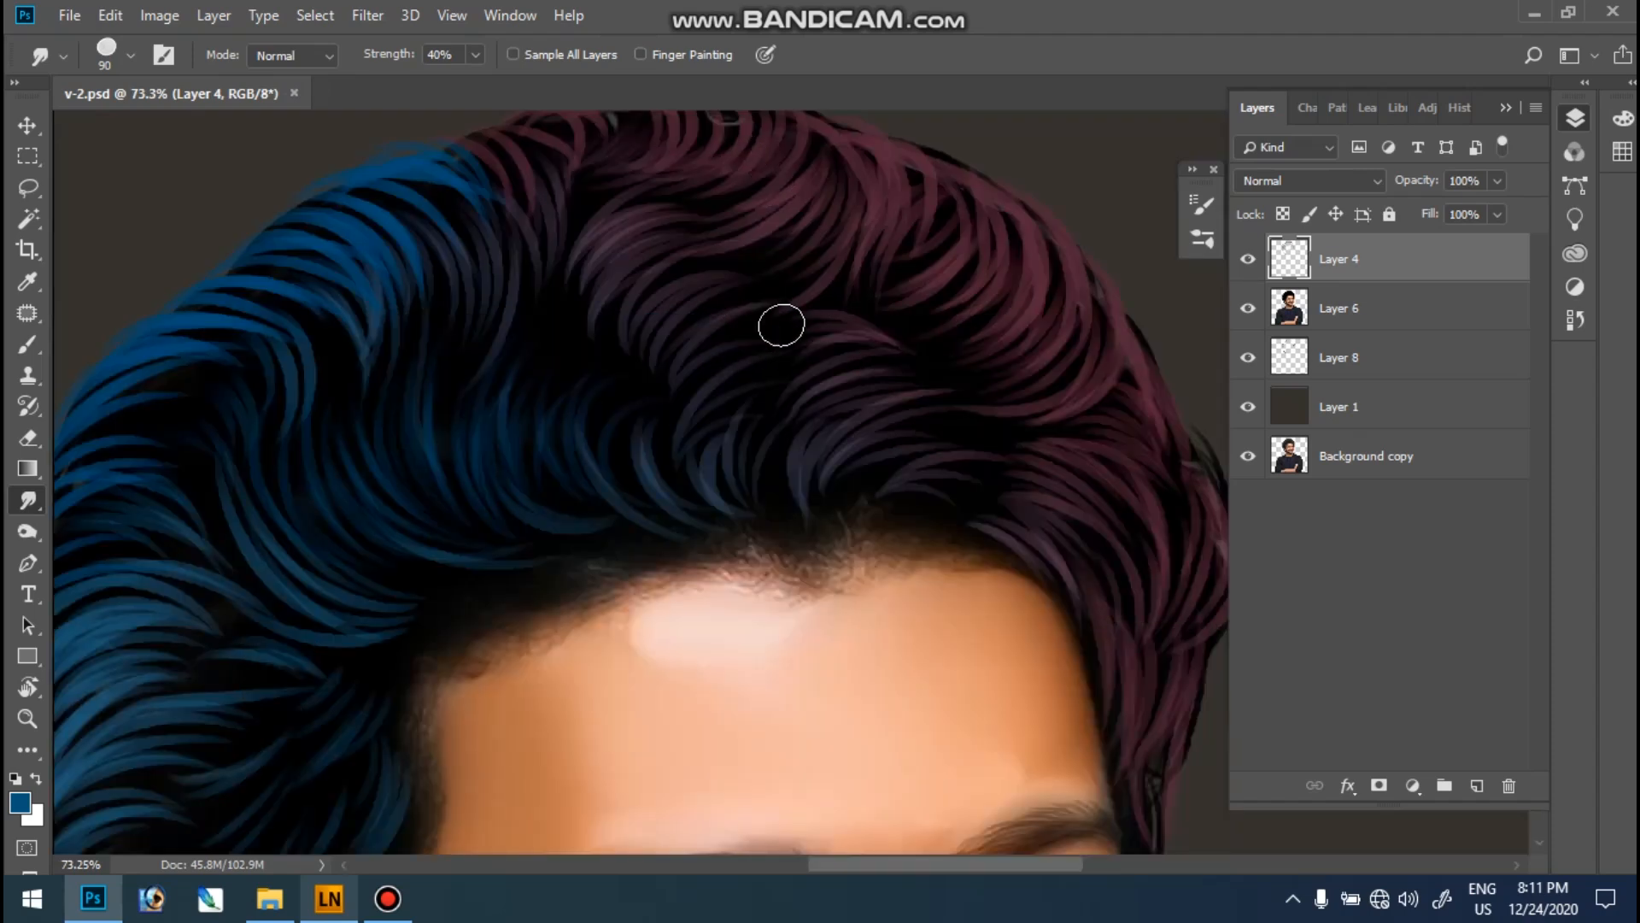
key(ctrl+0)
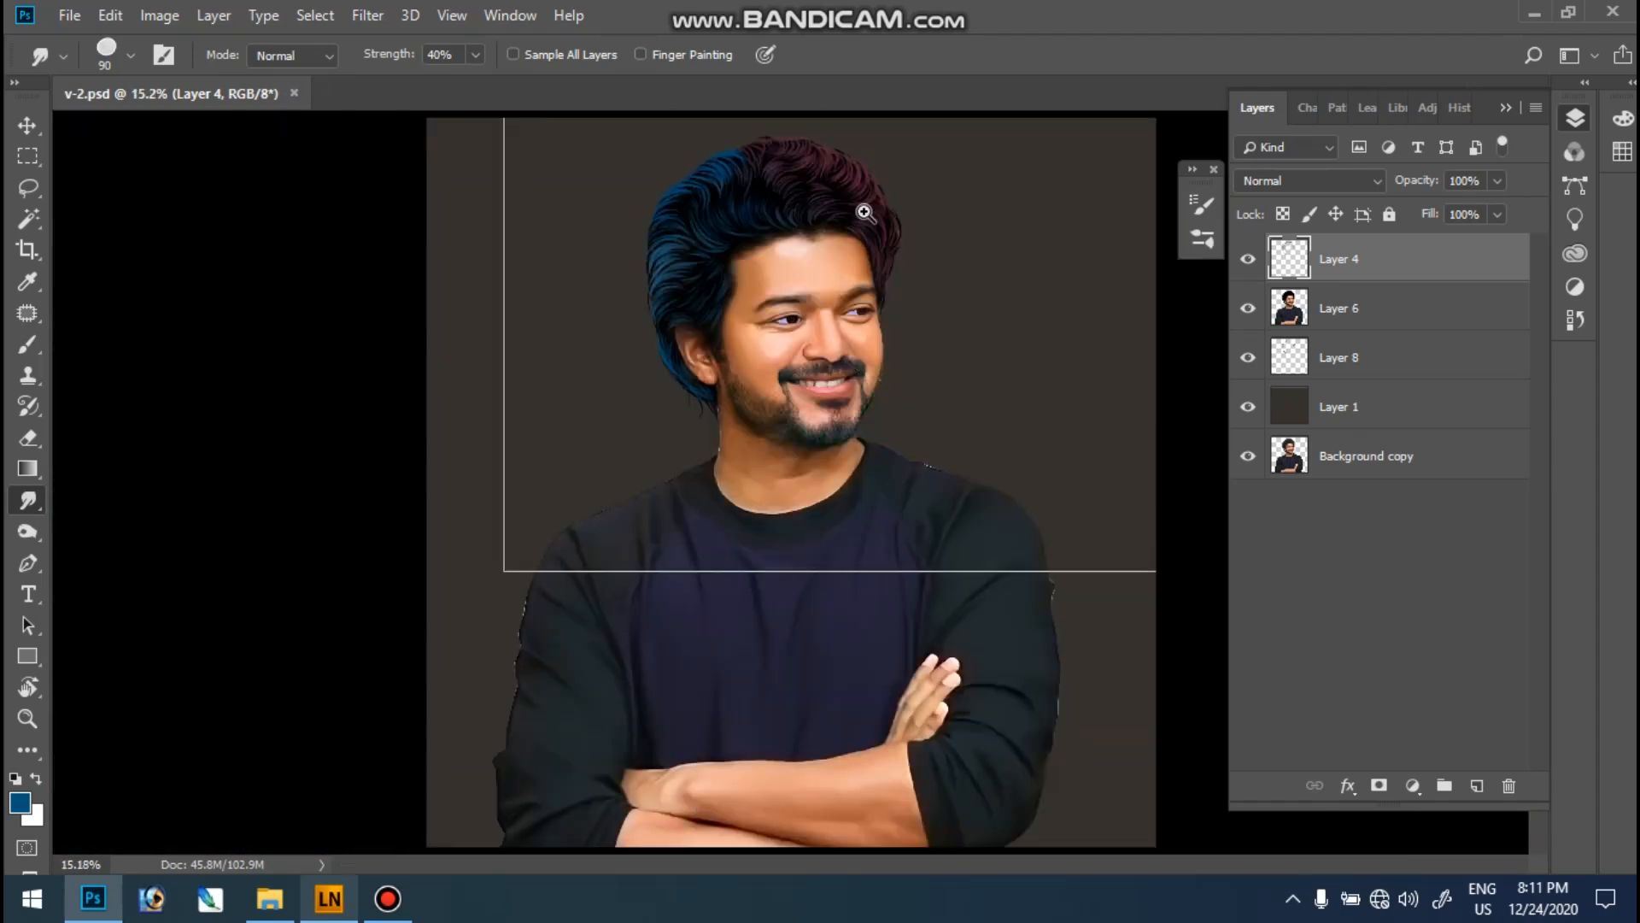
ctrl+click(855, 177)
ctrl+click(855, 178)
ctrl+click(577, 211)
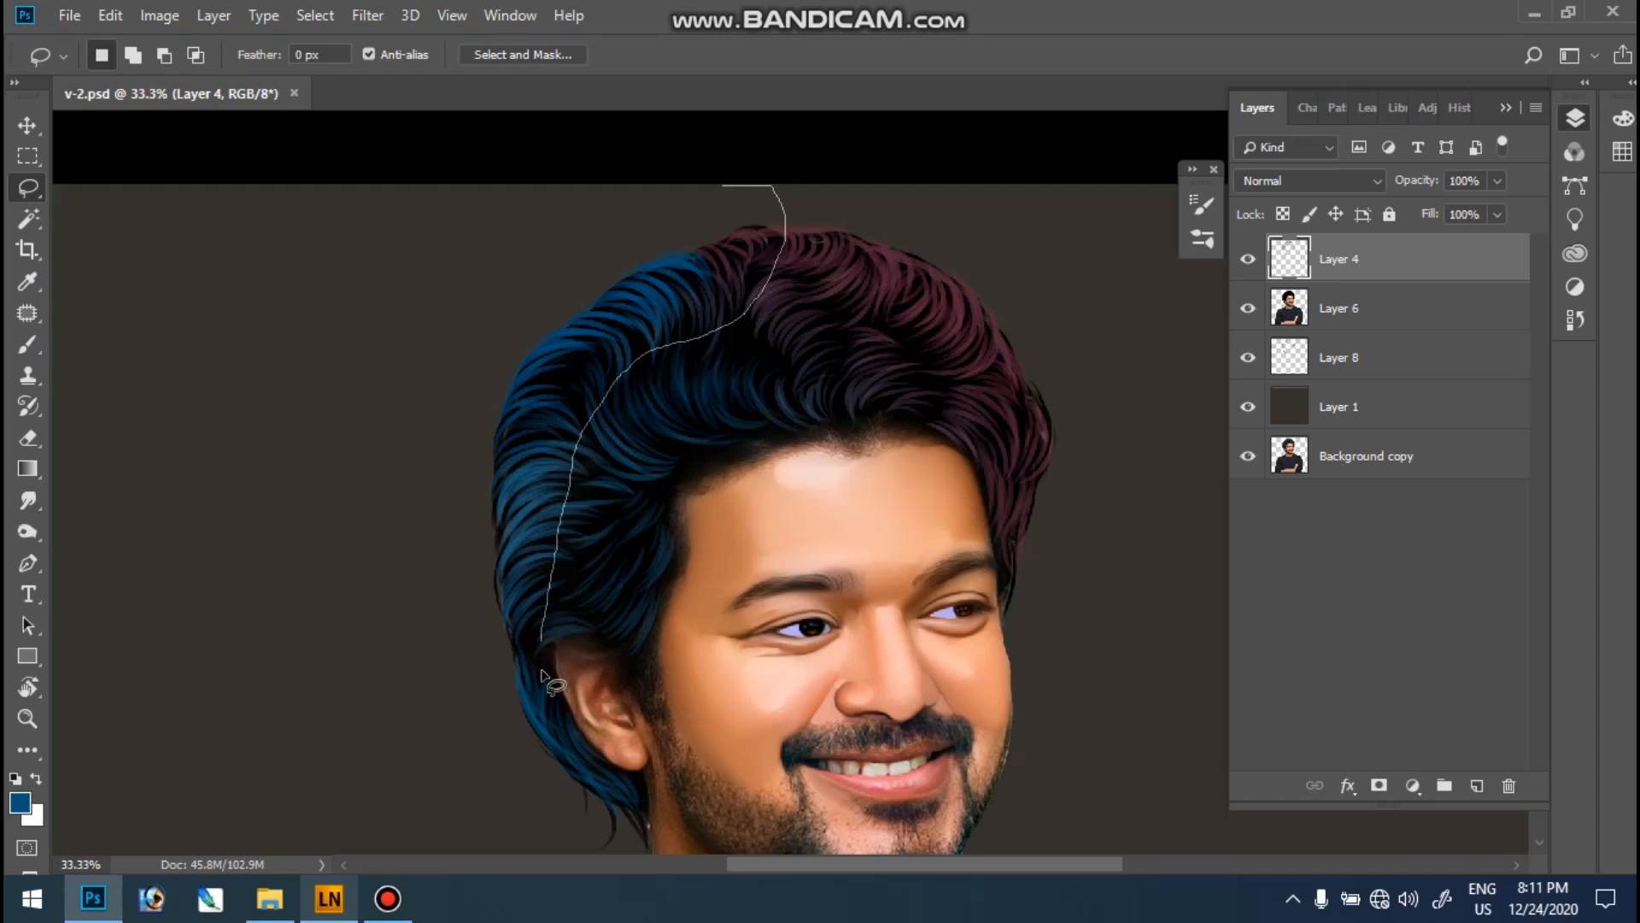
drag(663, 155, 663, 156)
right_click(598, 291)
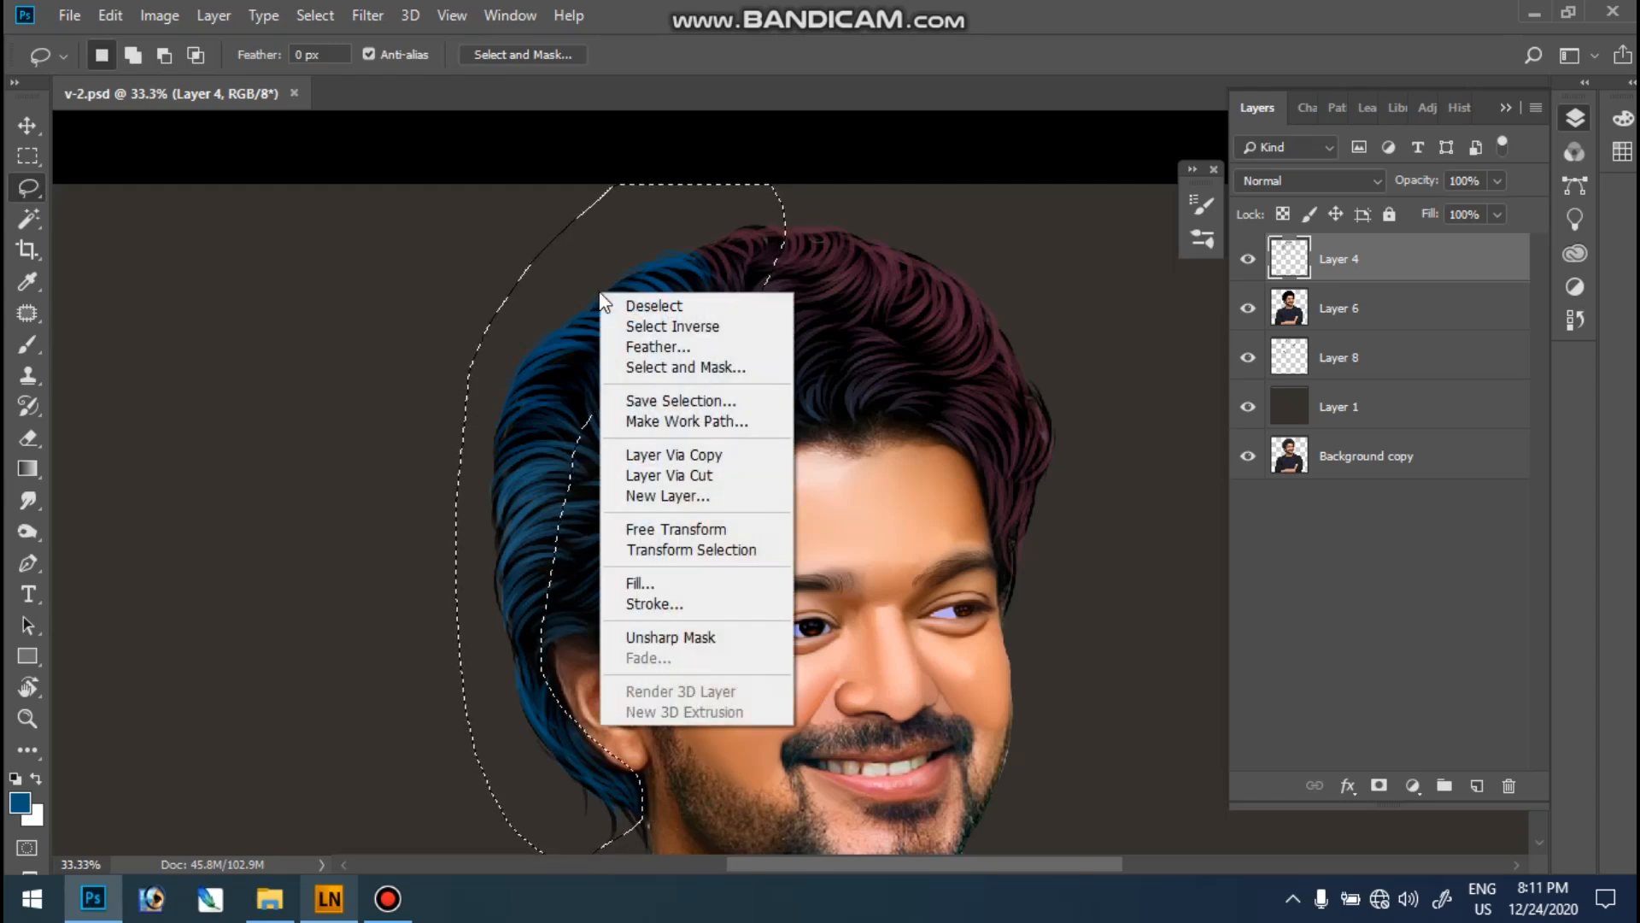
click(667, 347)
text(50)
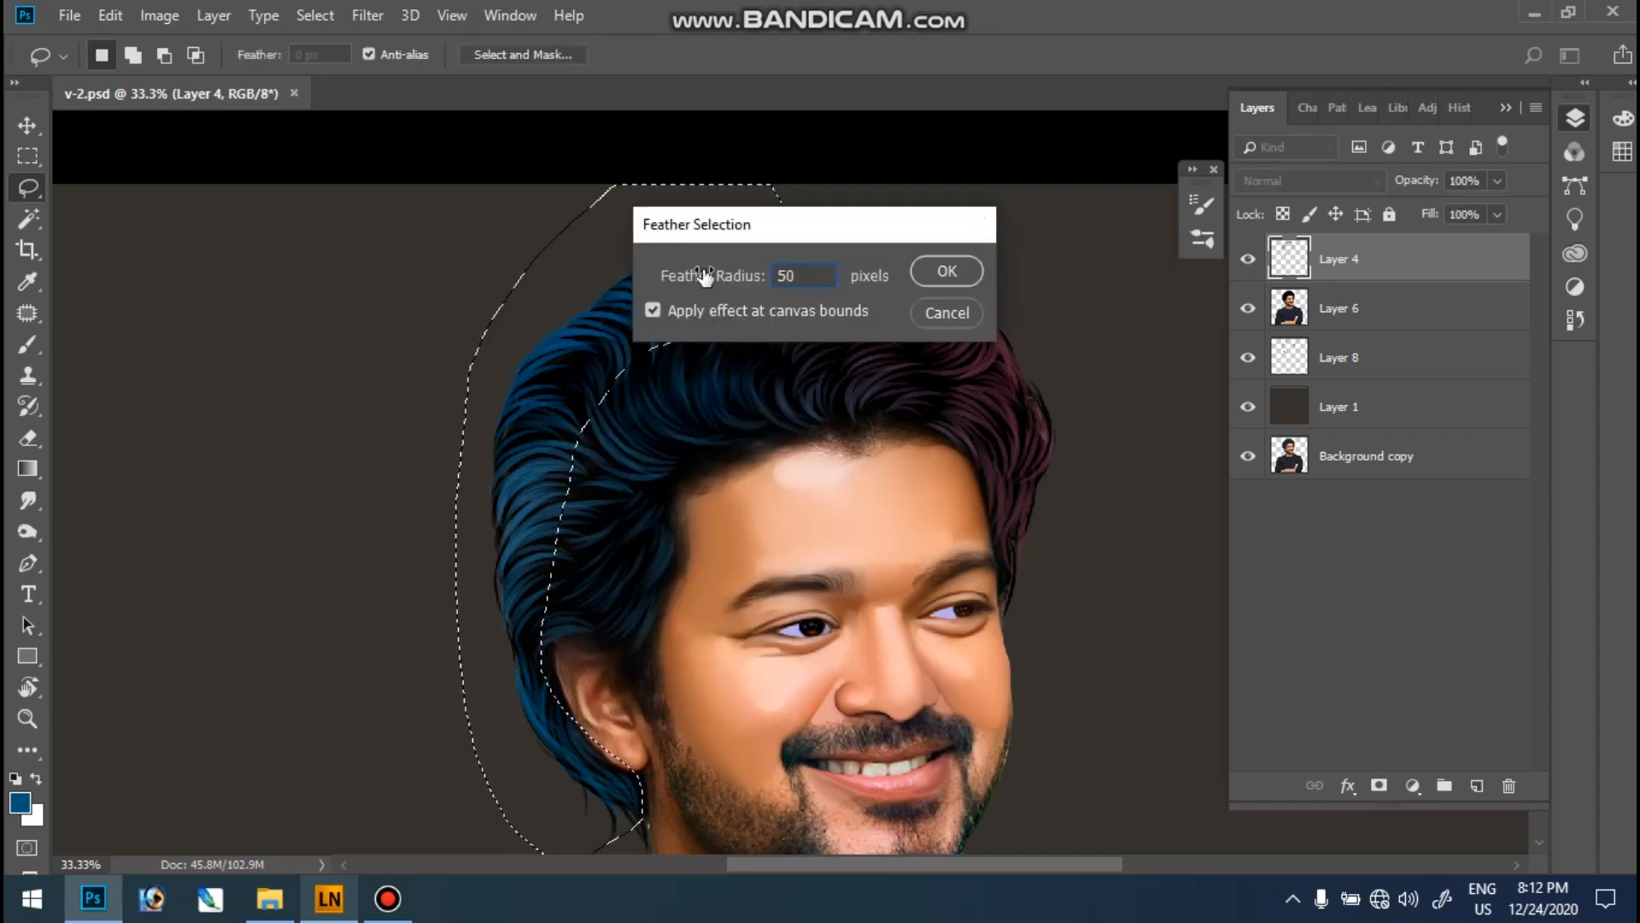
key(Return)
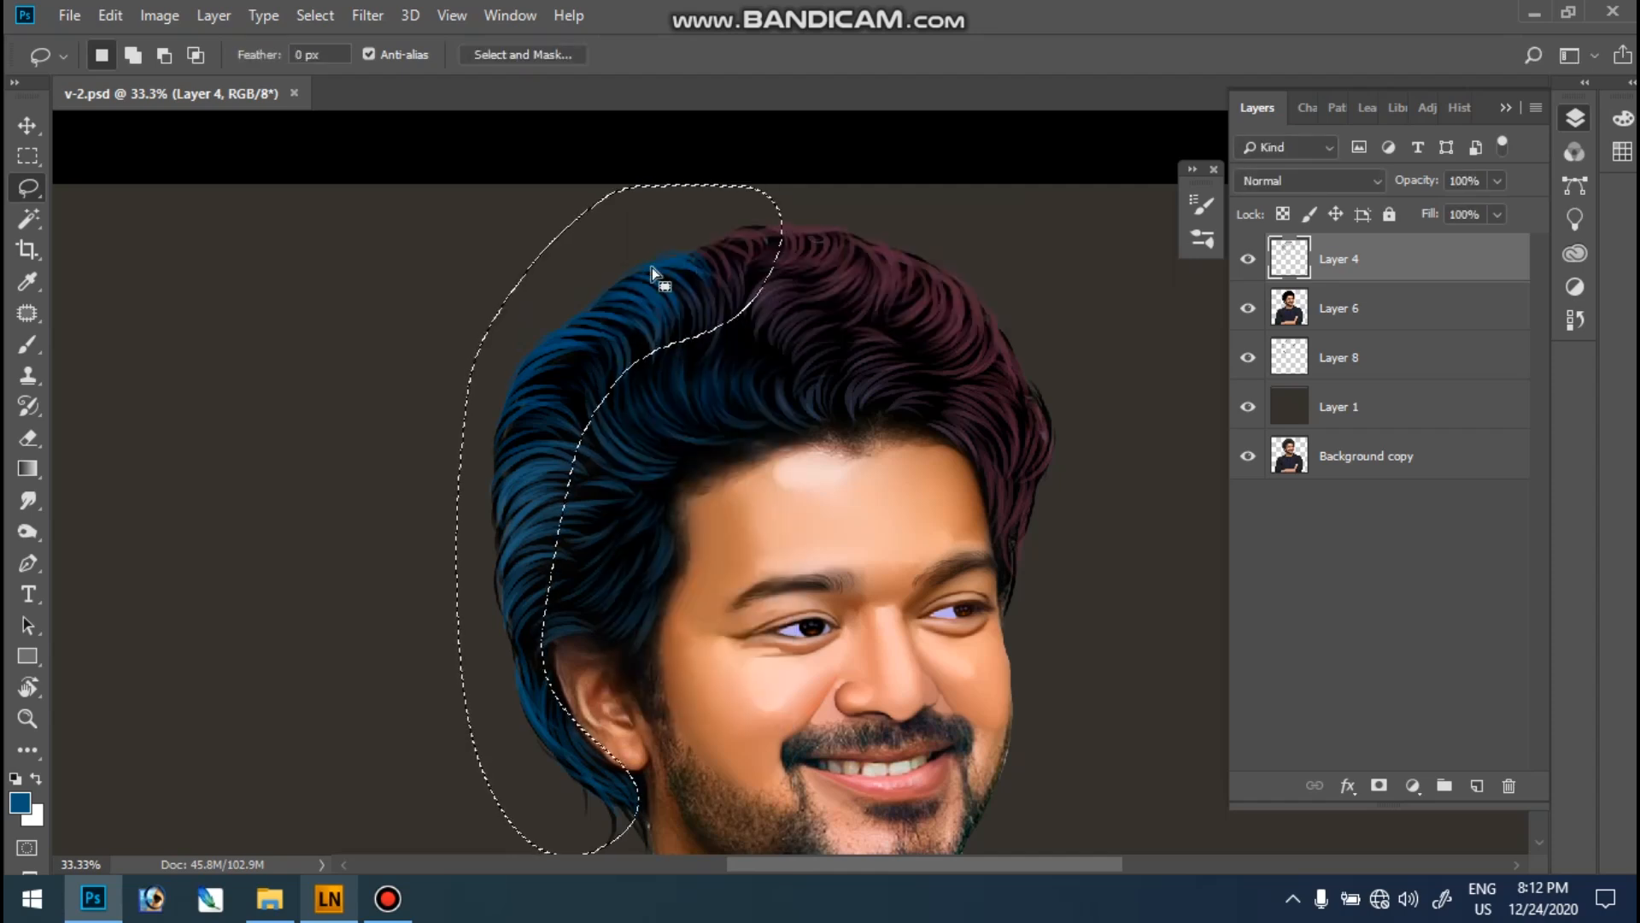
- Cut the selected blue hair onto a new layer and toggle that layer's visibility to check it
click(215, 20)
mouse_move(303, 37)
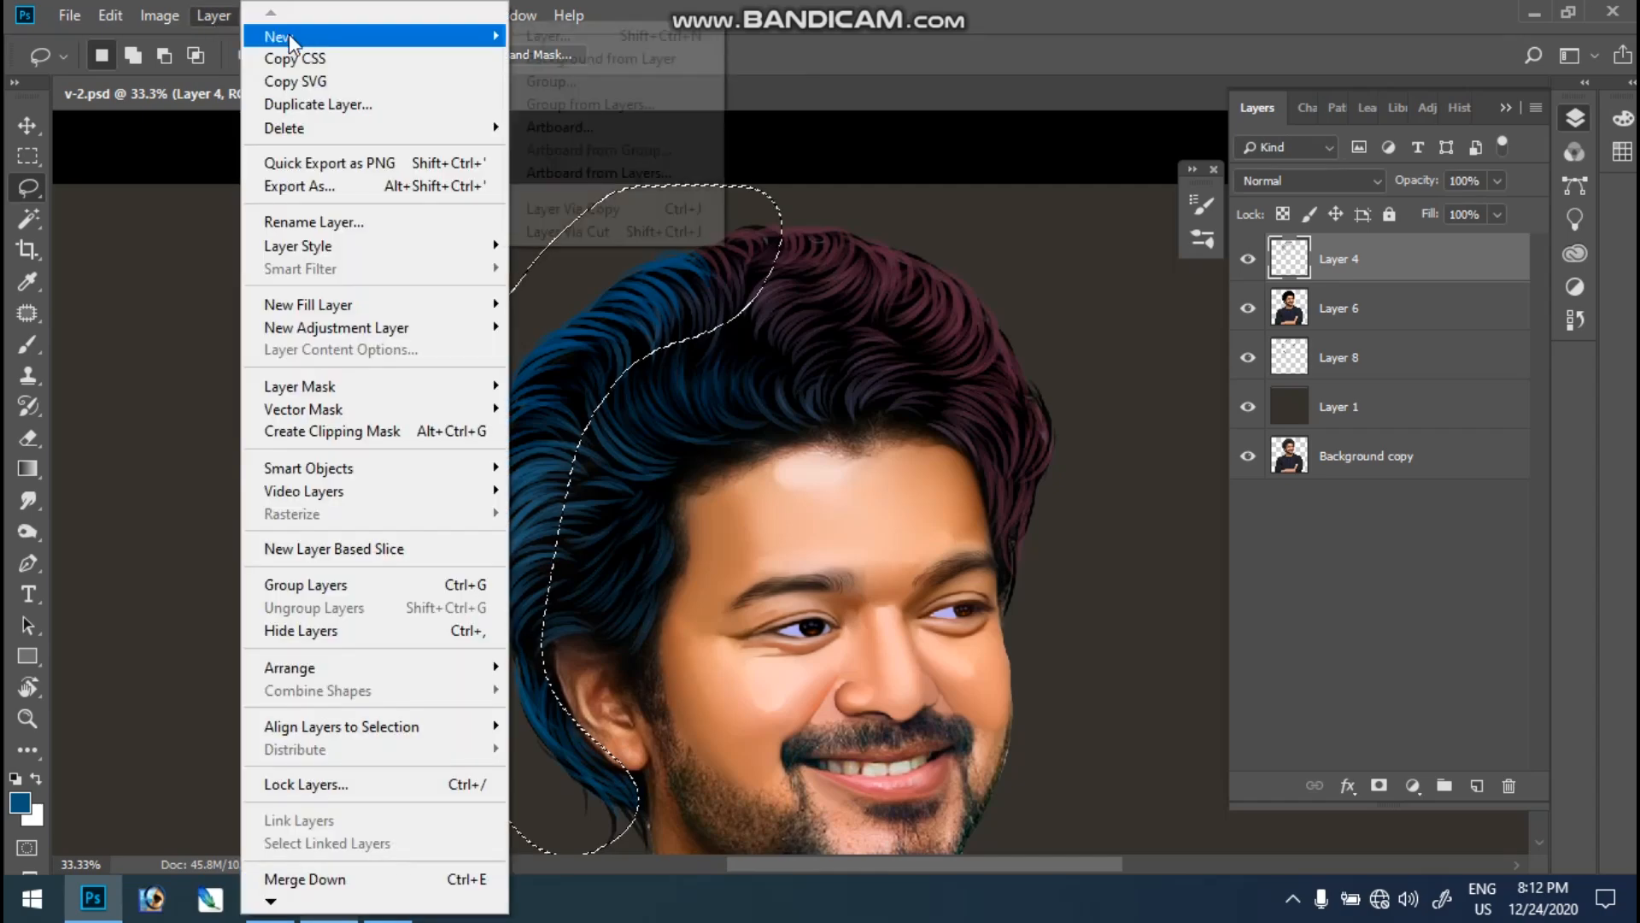
click(584, 233)
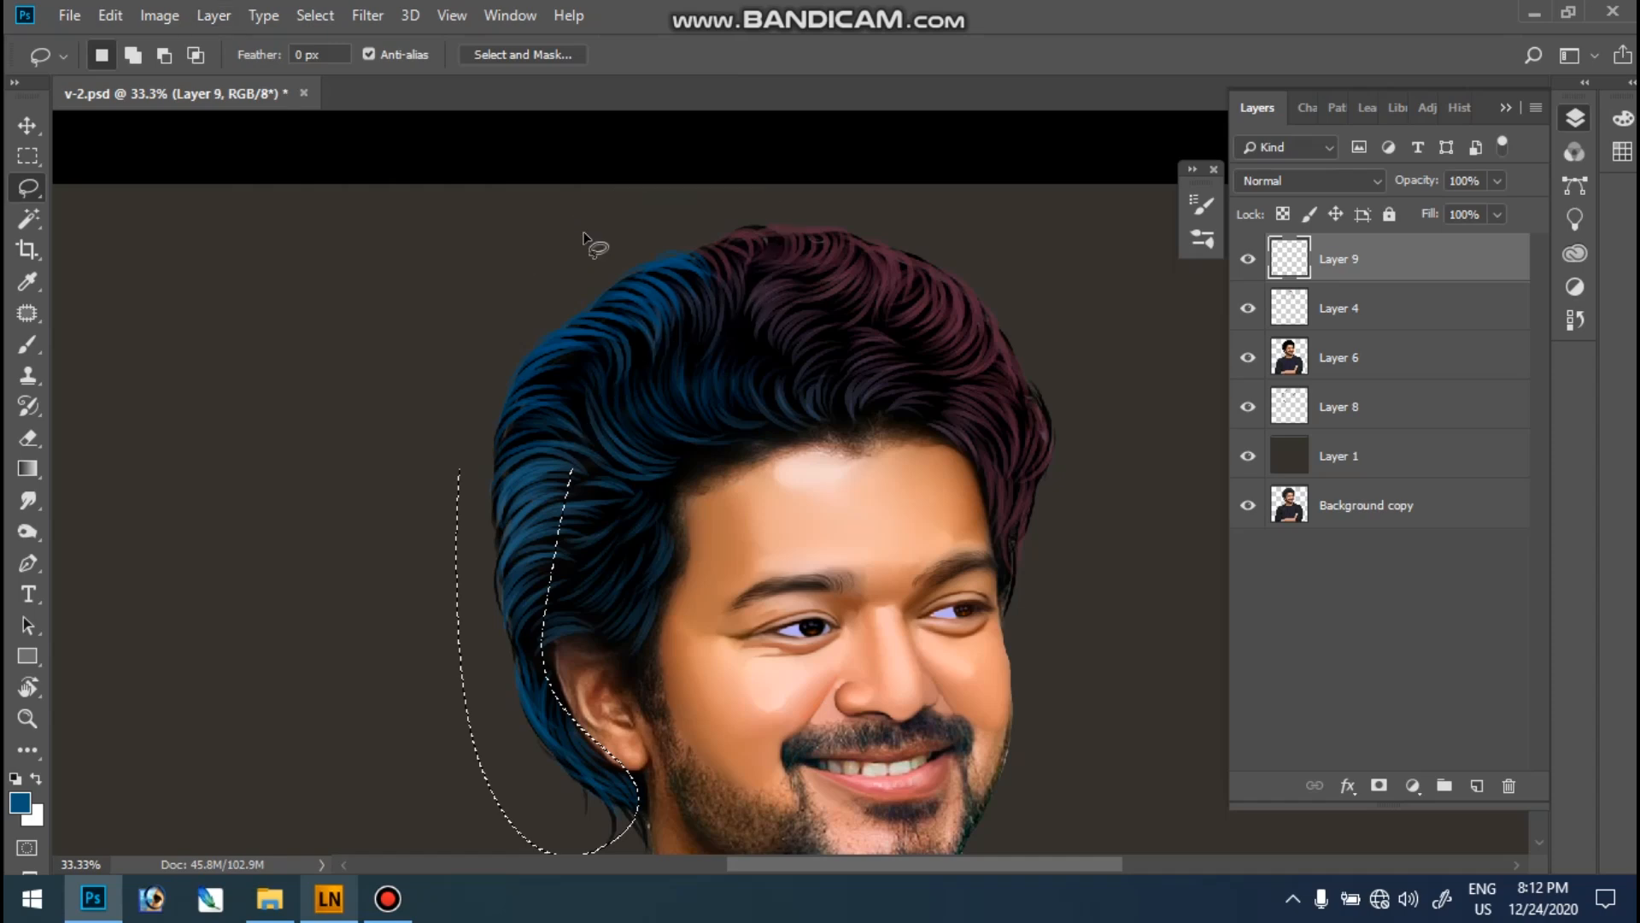
click(1249, 261)
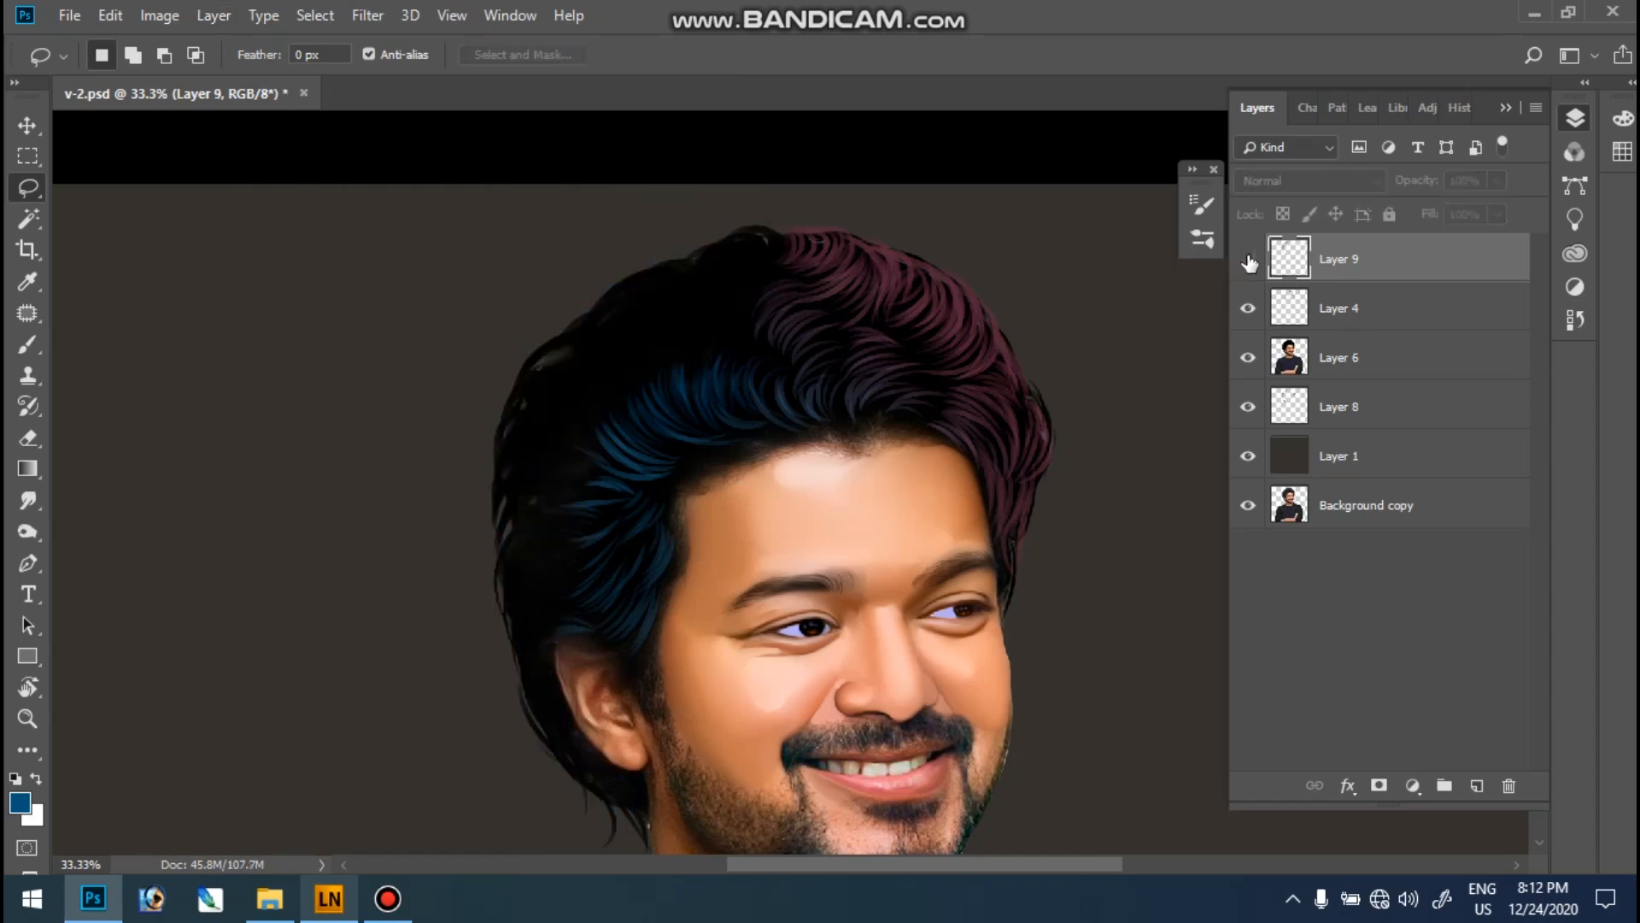
click(1249, 261)
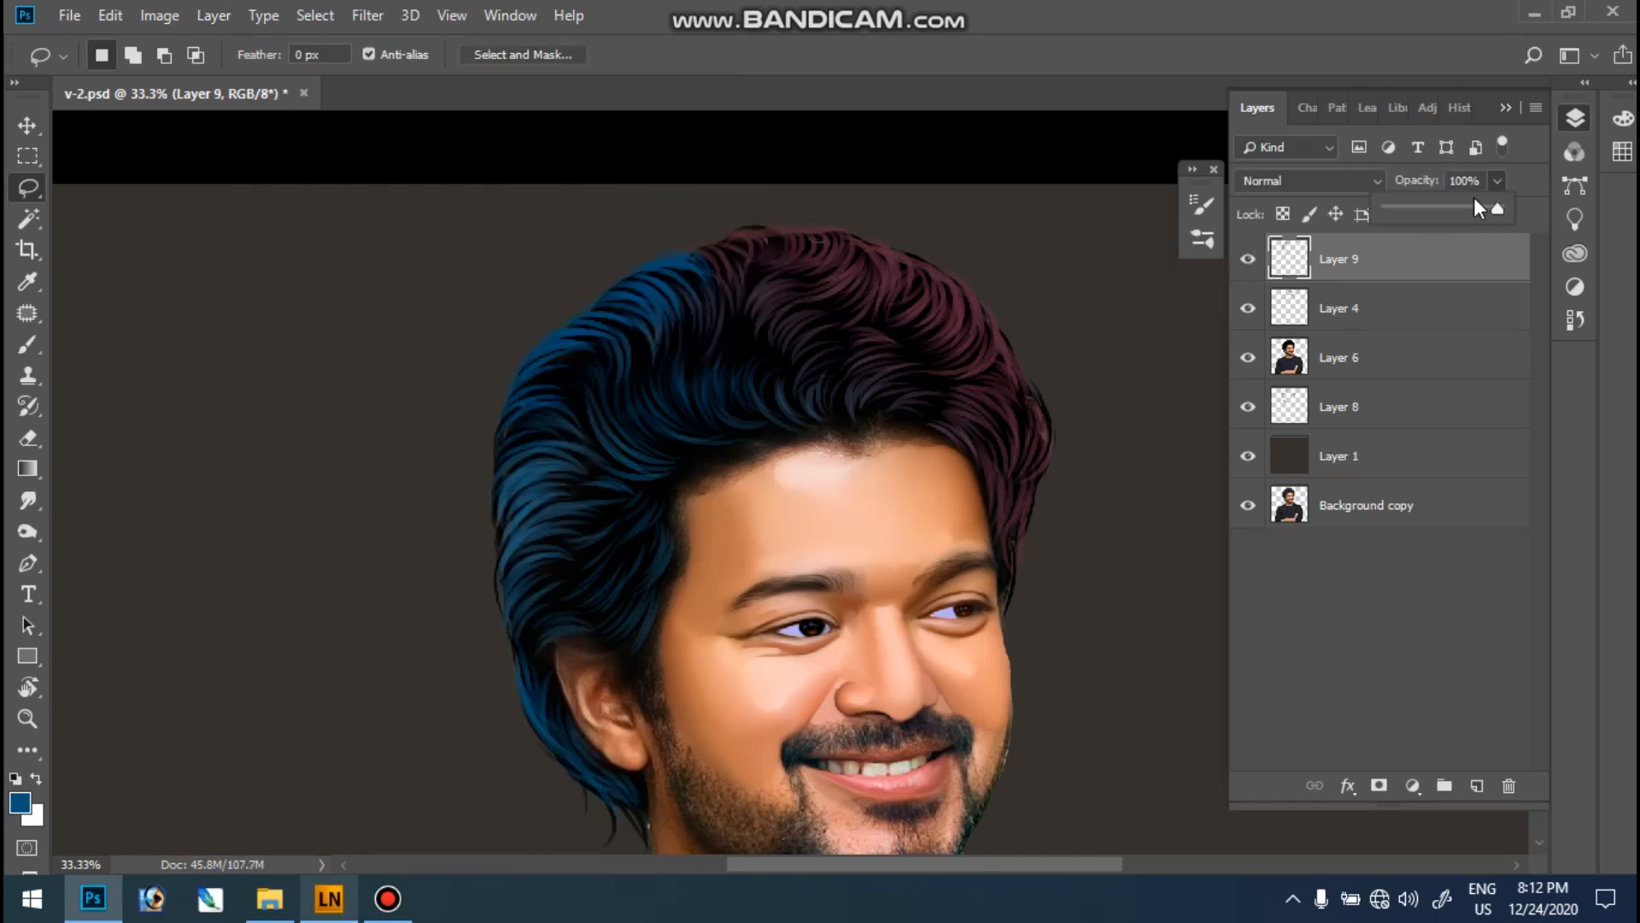
- Reduce the opacity of the cut-out blue hair layer, trying 68% and settling on 84%
click(1444, 207)
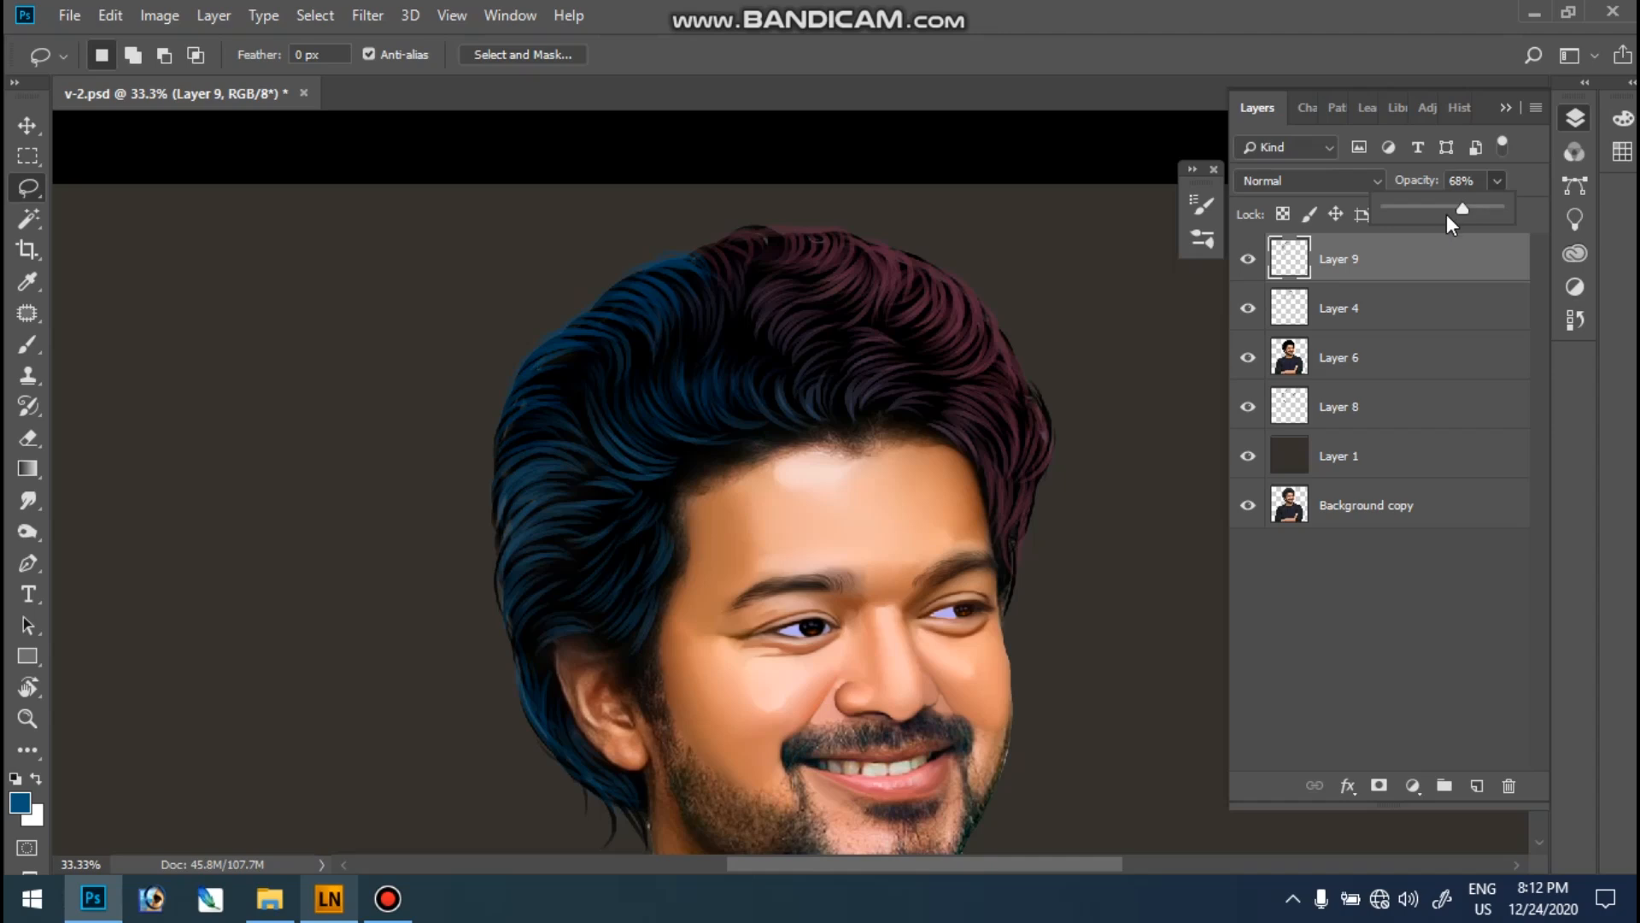
click(942, 371)
key(ctrl+0)
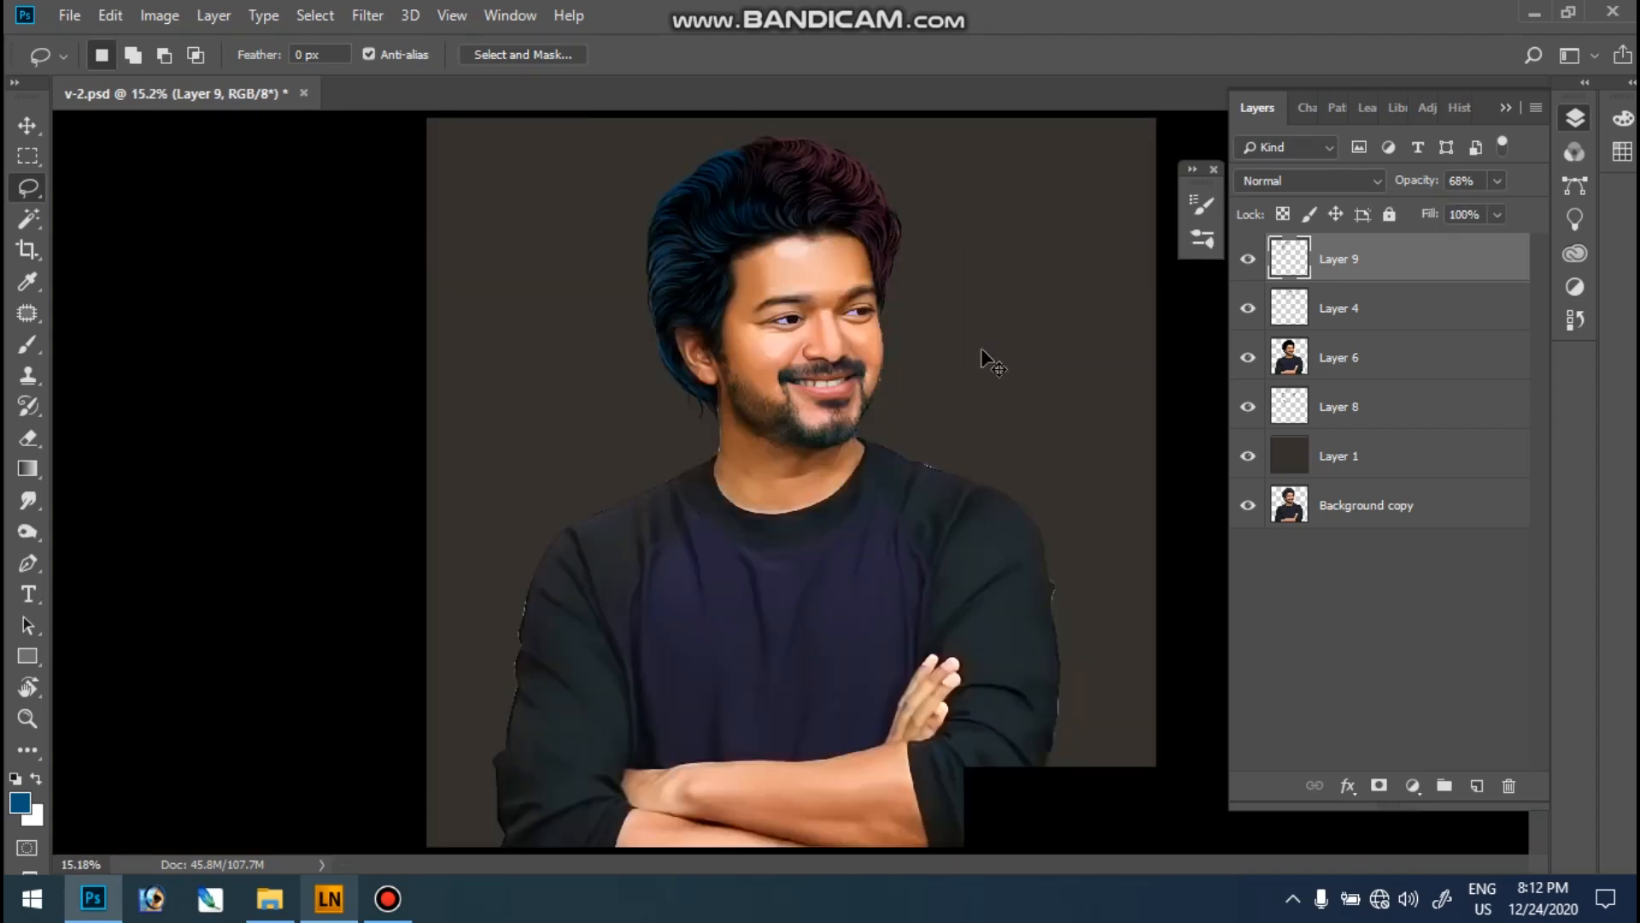
key(ctrl+plus)
click(1497, 181)
drag(1494, 206, 1515, 207)
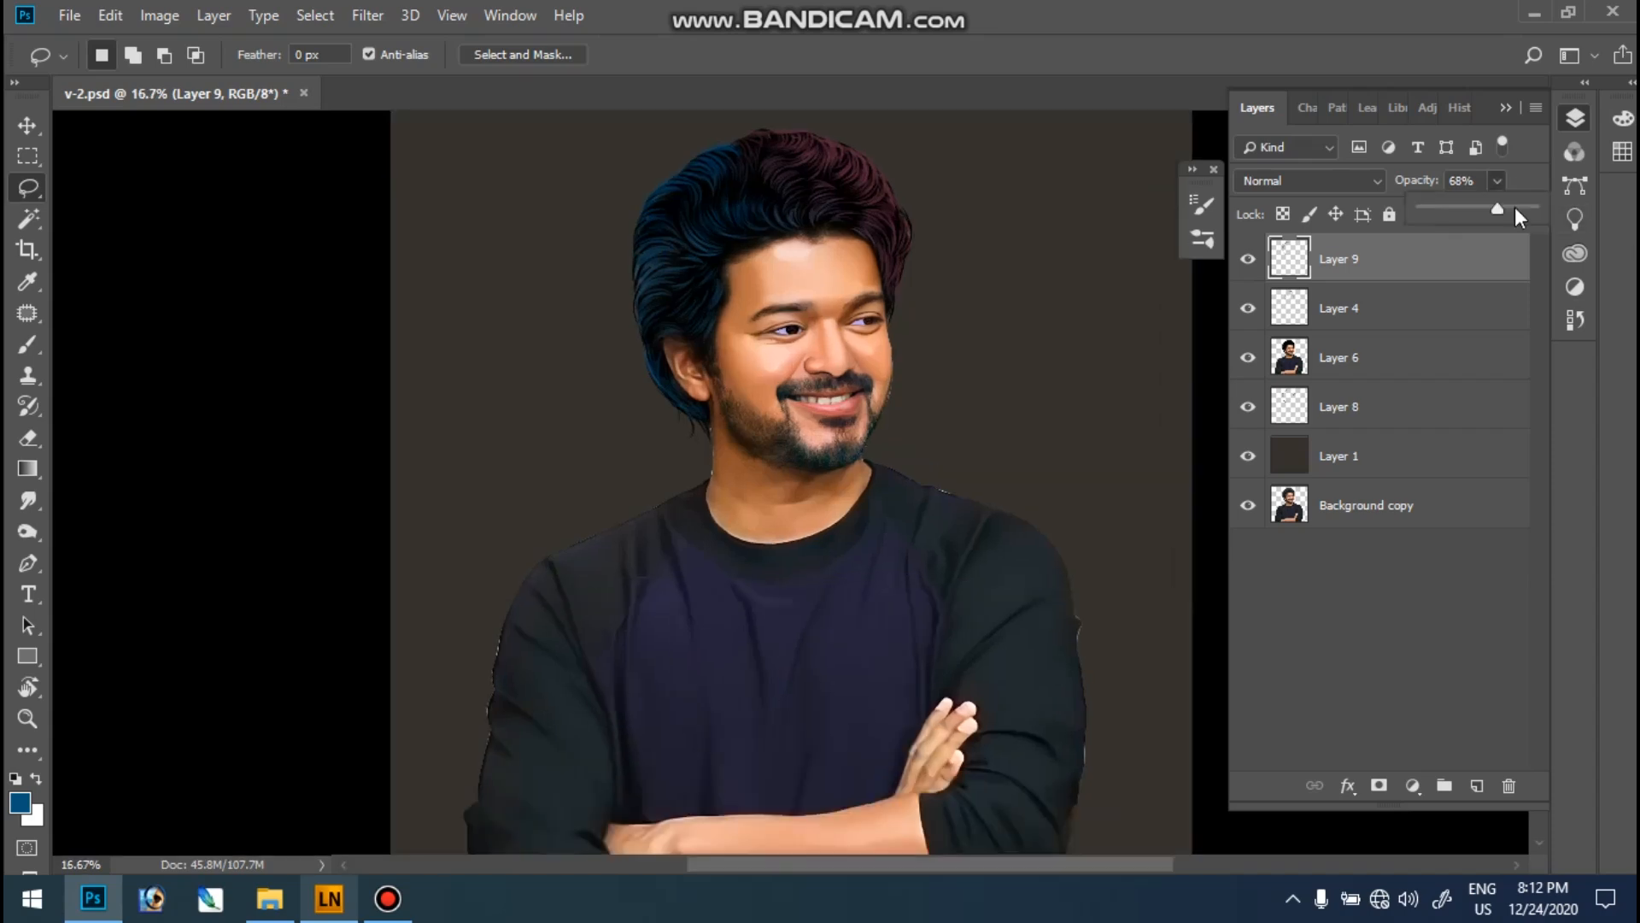
click(784, 301)
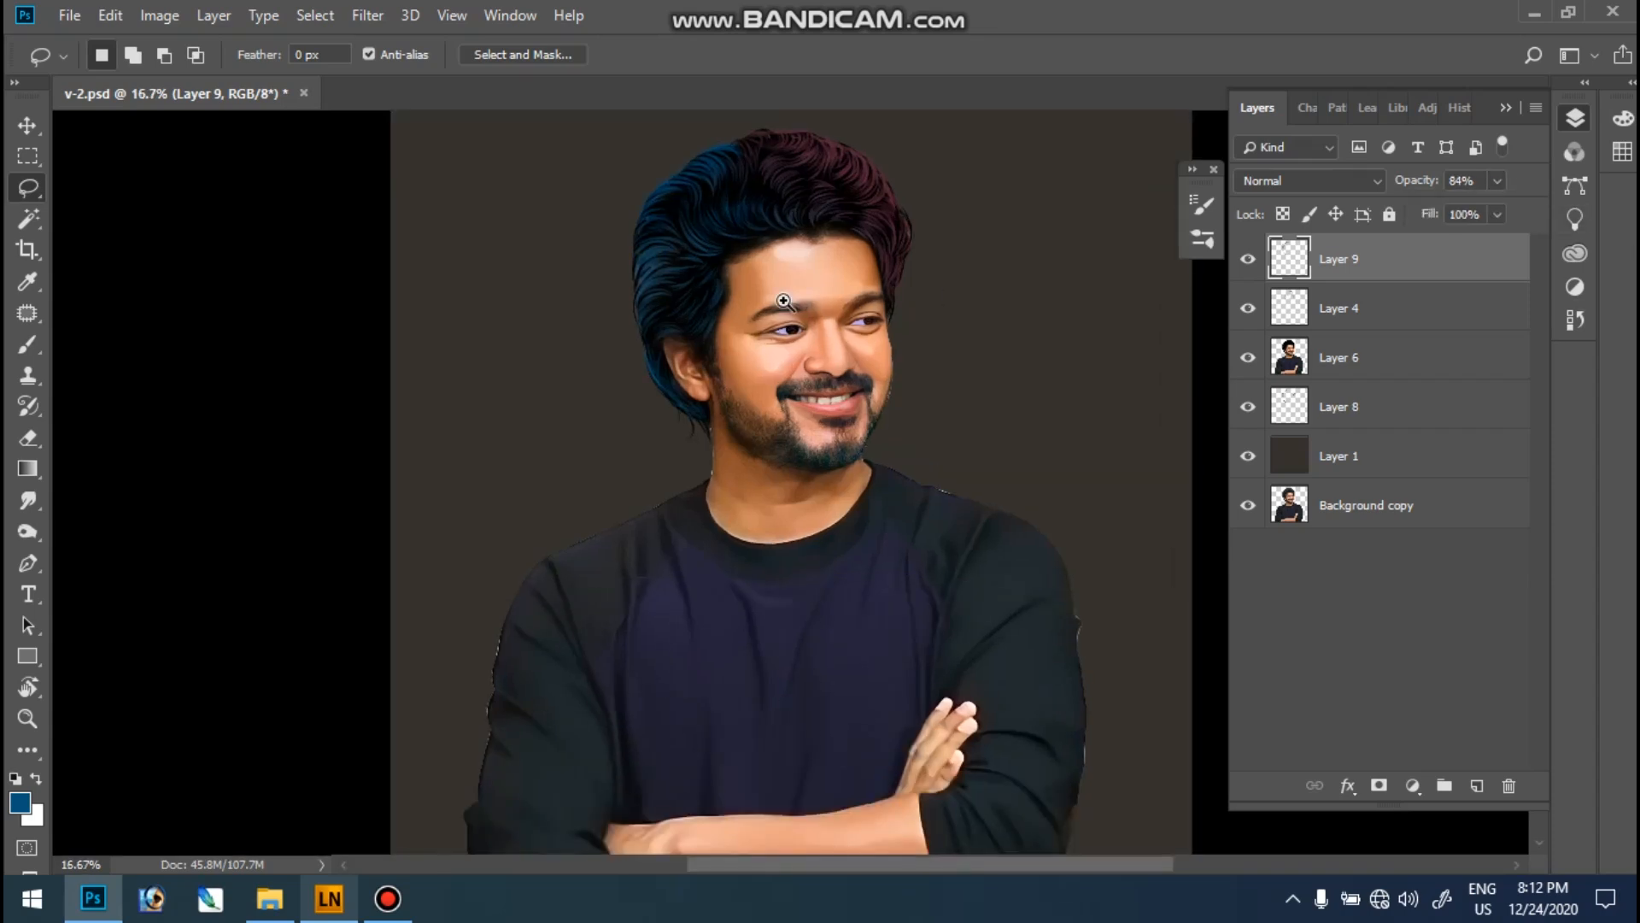
- Merge Layer 9 and Layer 4 into a single hair layer
ctrl+click(856, 220)
ctrl+click(869, 237)
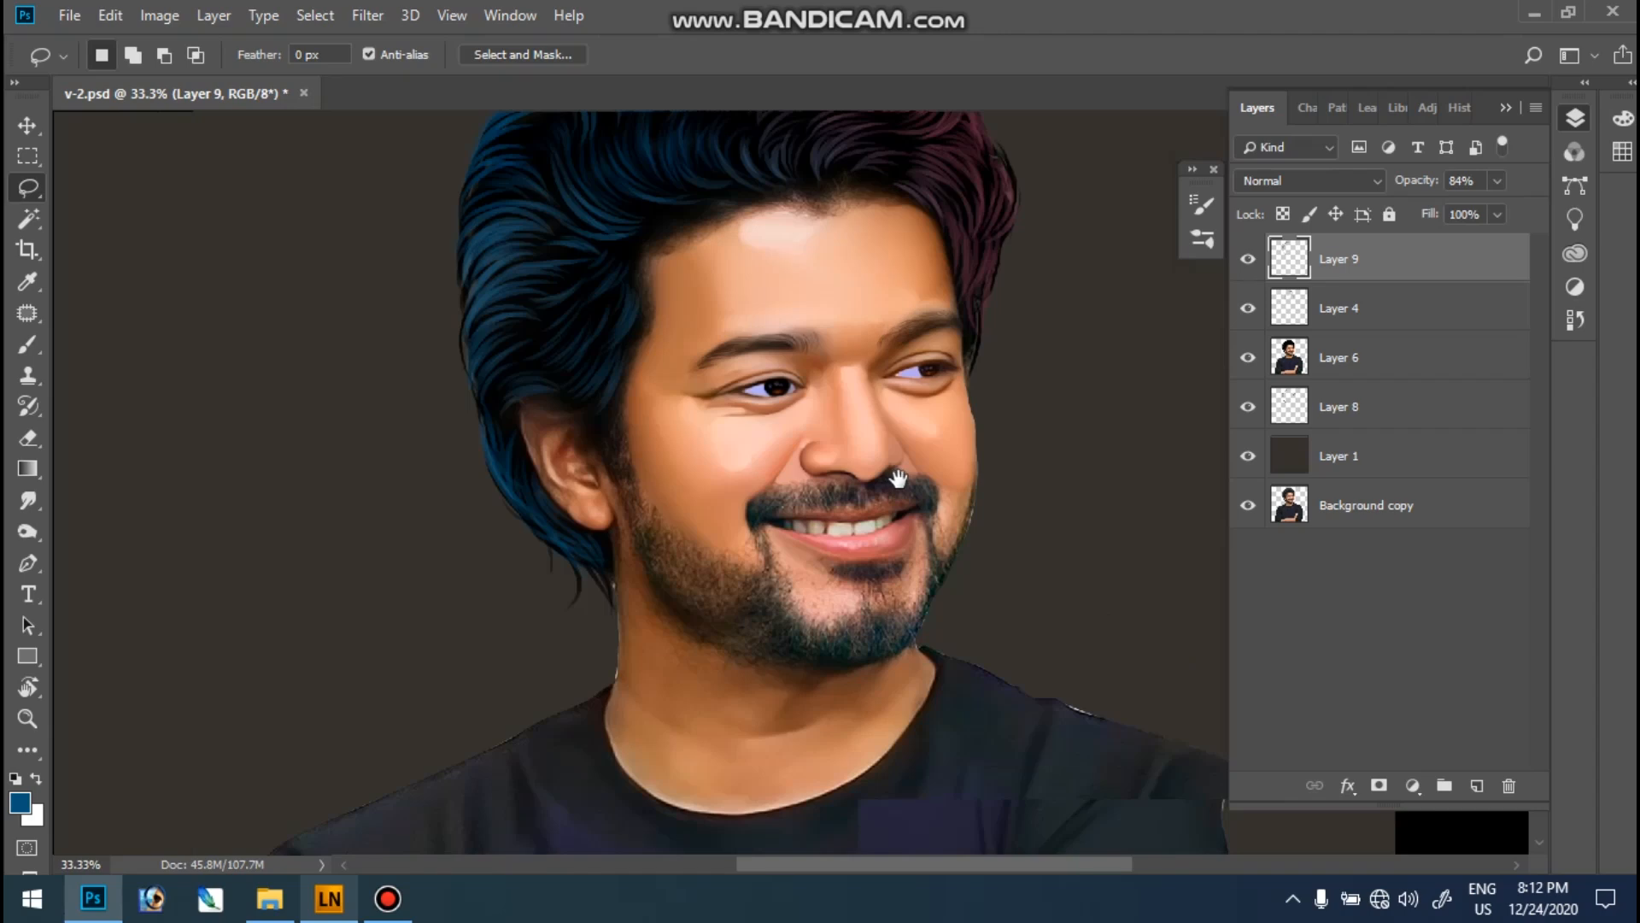
drag(908, 271, 898, 478)
ctrl+click(920, 318)
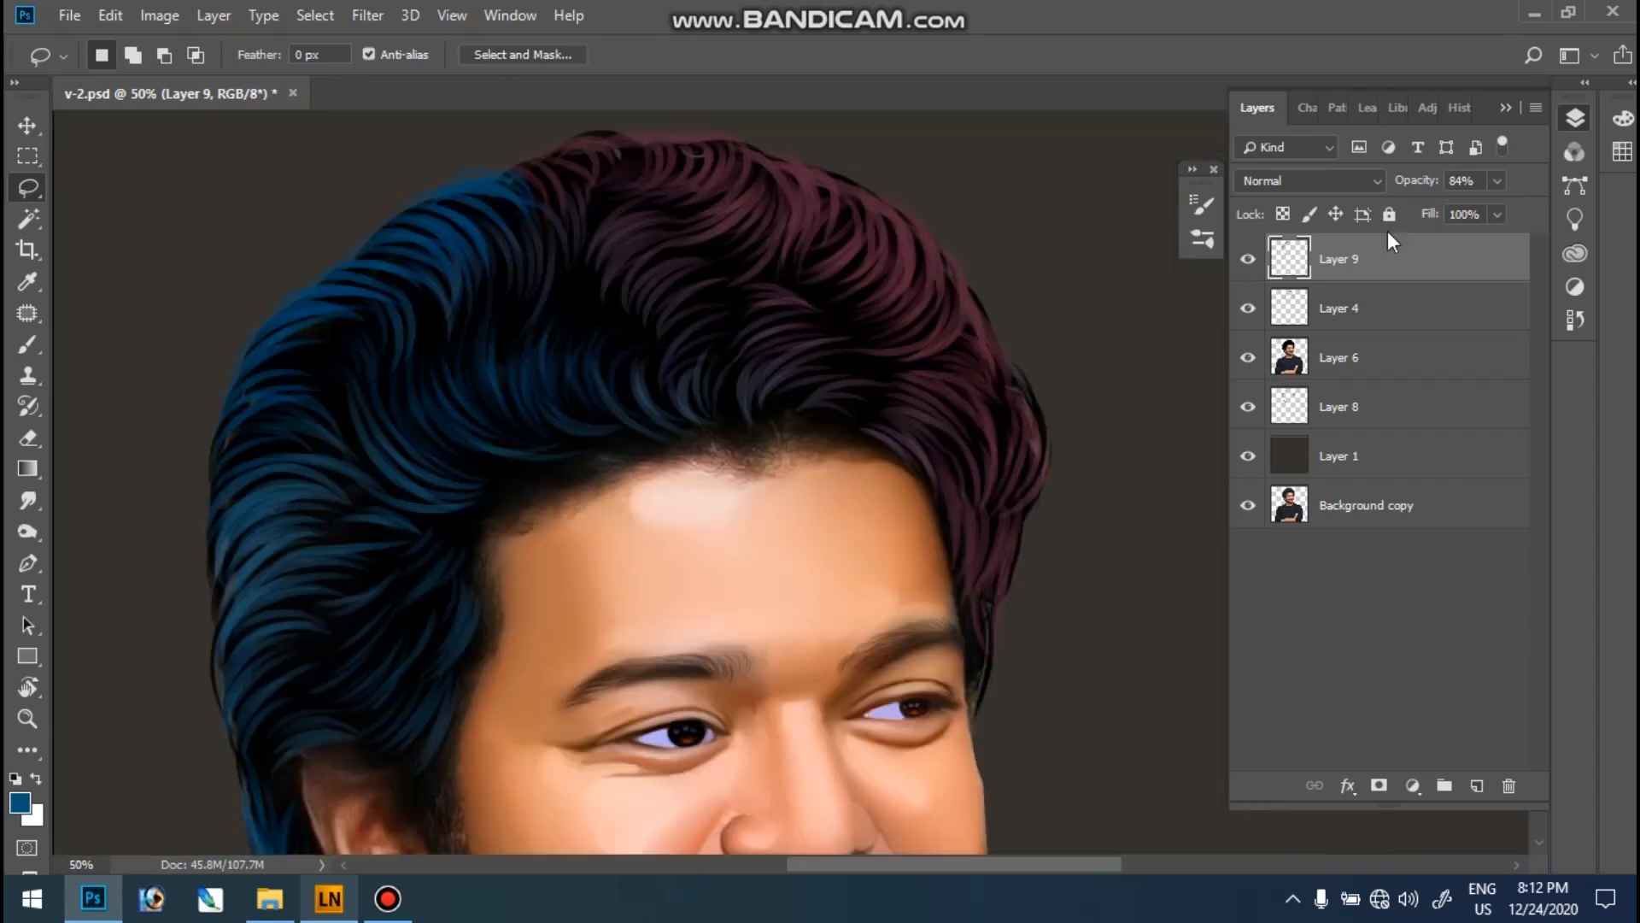
click(1342, 305)
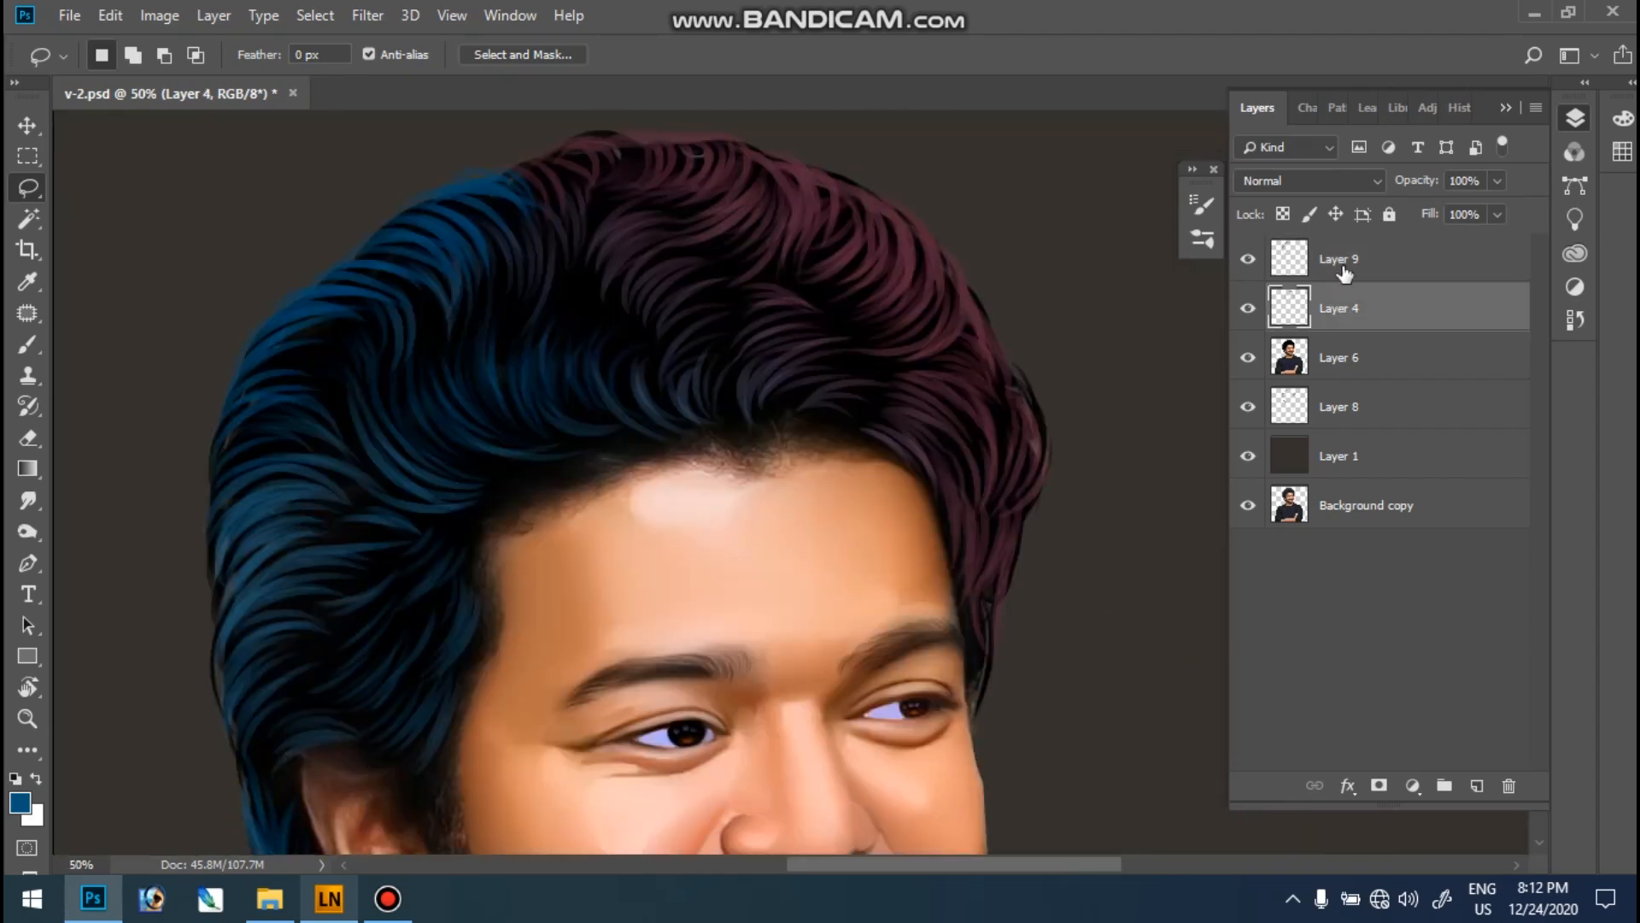
click(1345, 271)
shift+click(1343, 313)
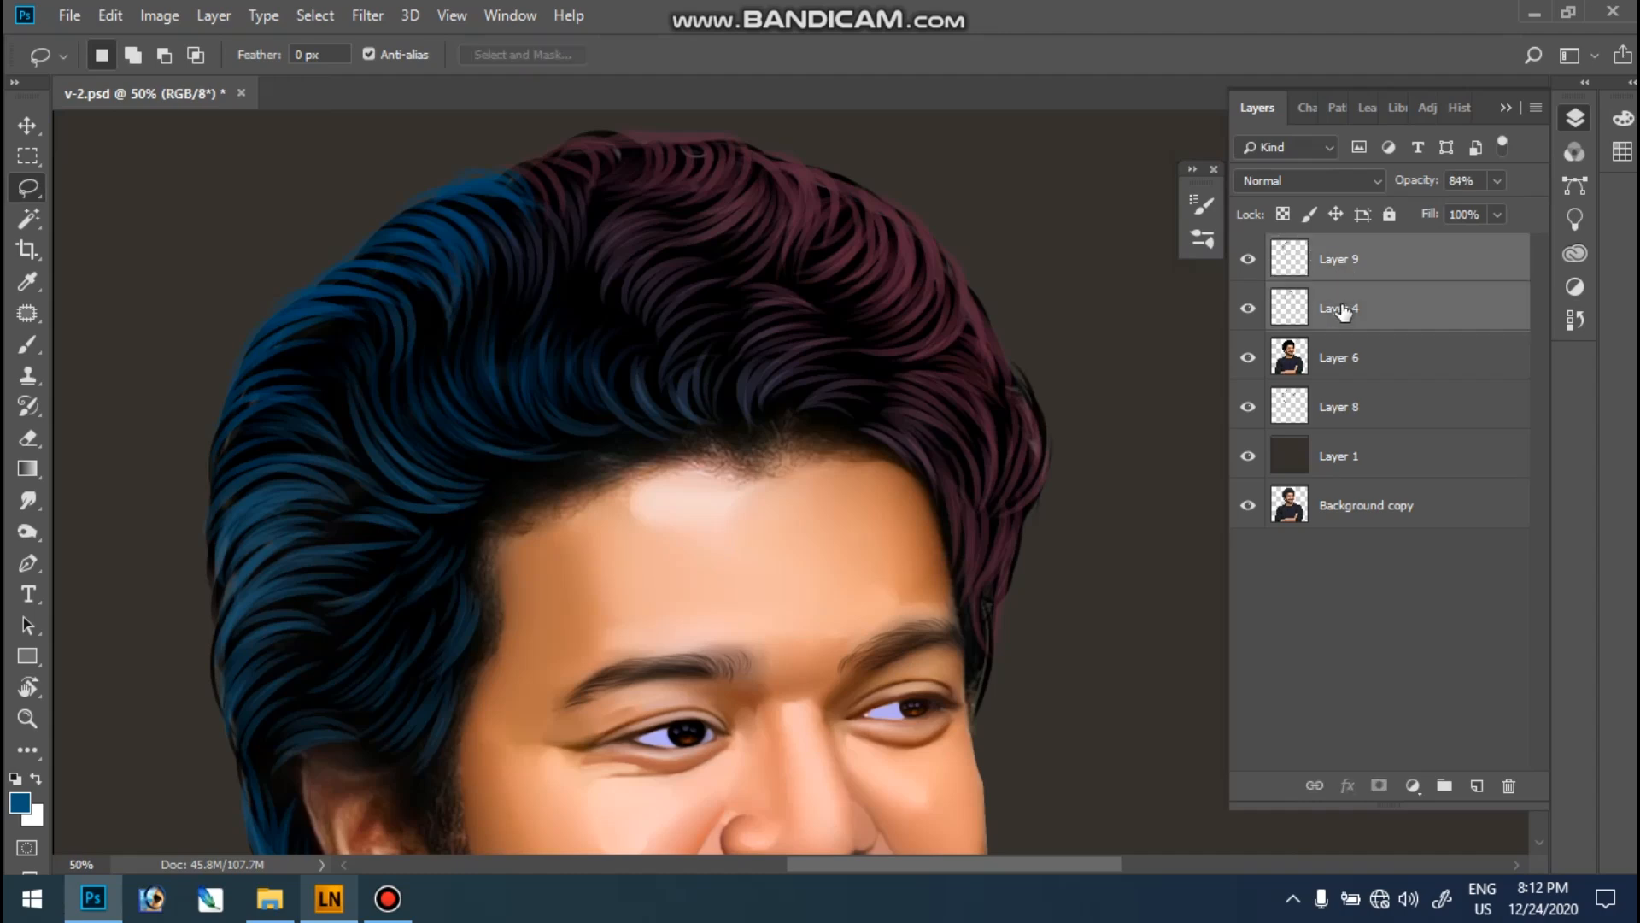
key(ctrl+e)
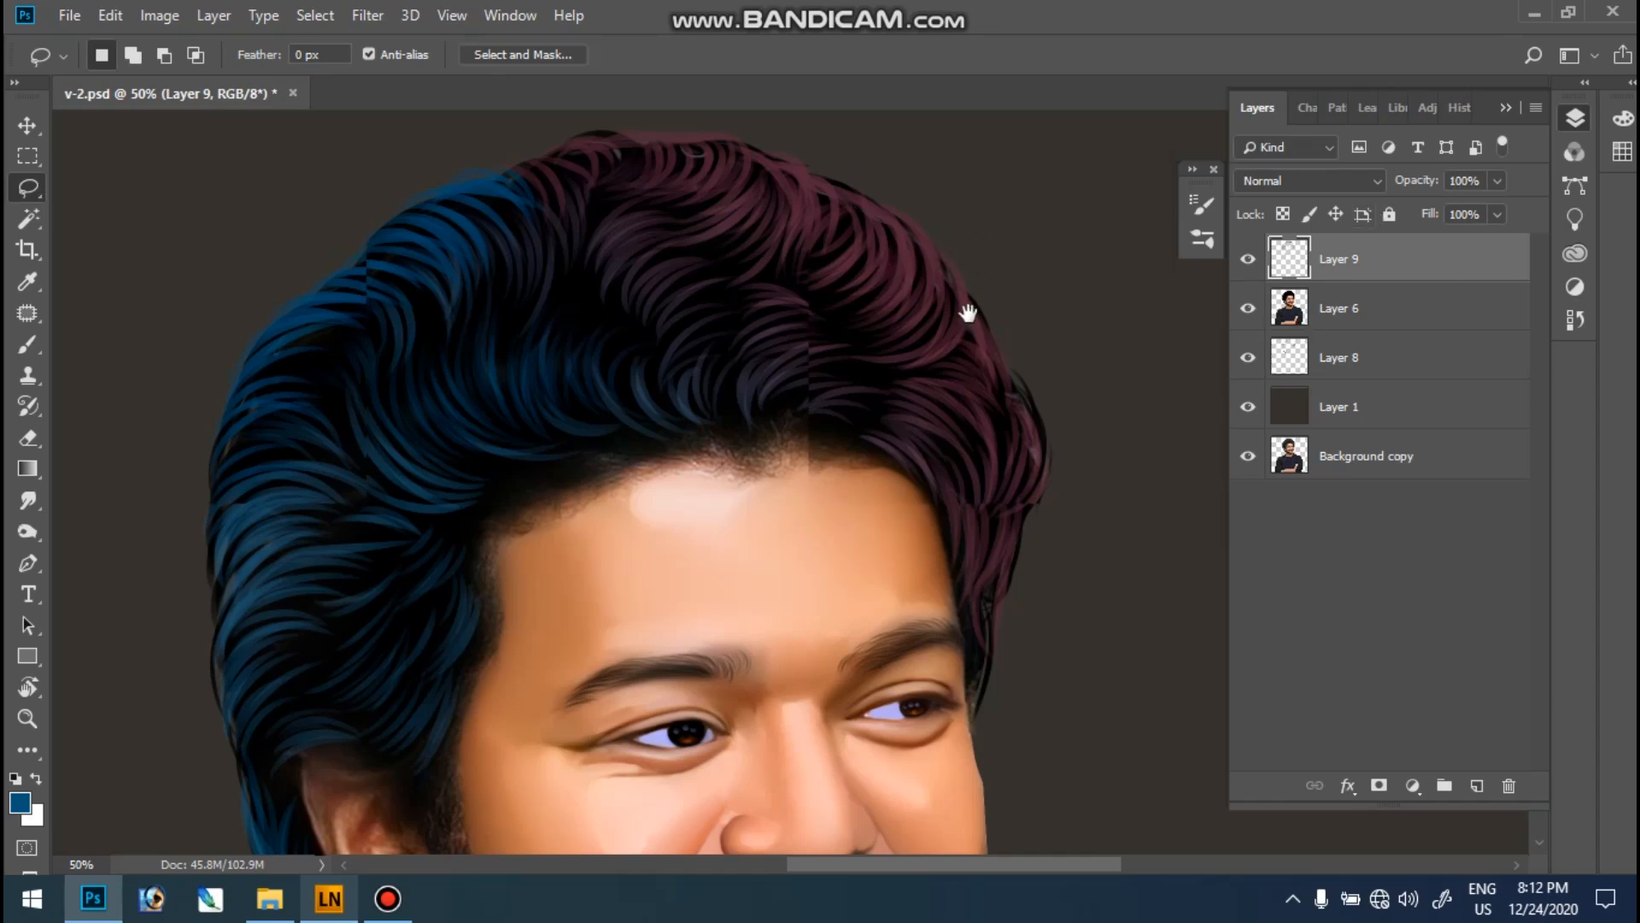
- Load the painted strands of the merged hair layer as a selection for close work above the forehead
drag(966, 311, 744, 330)
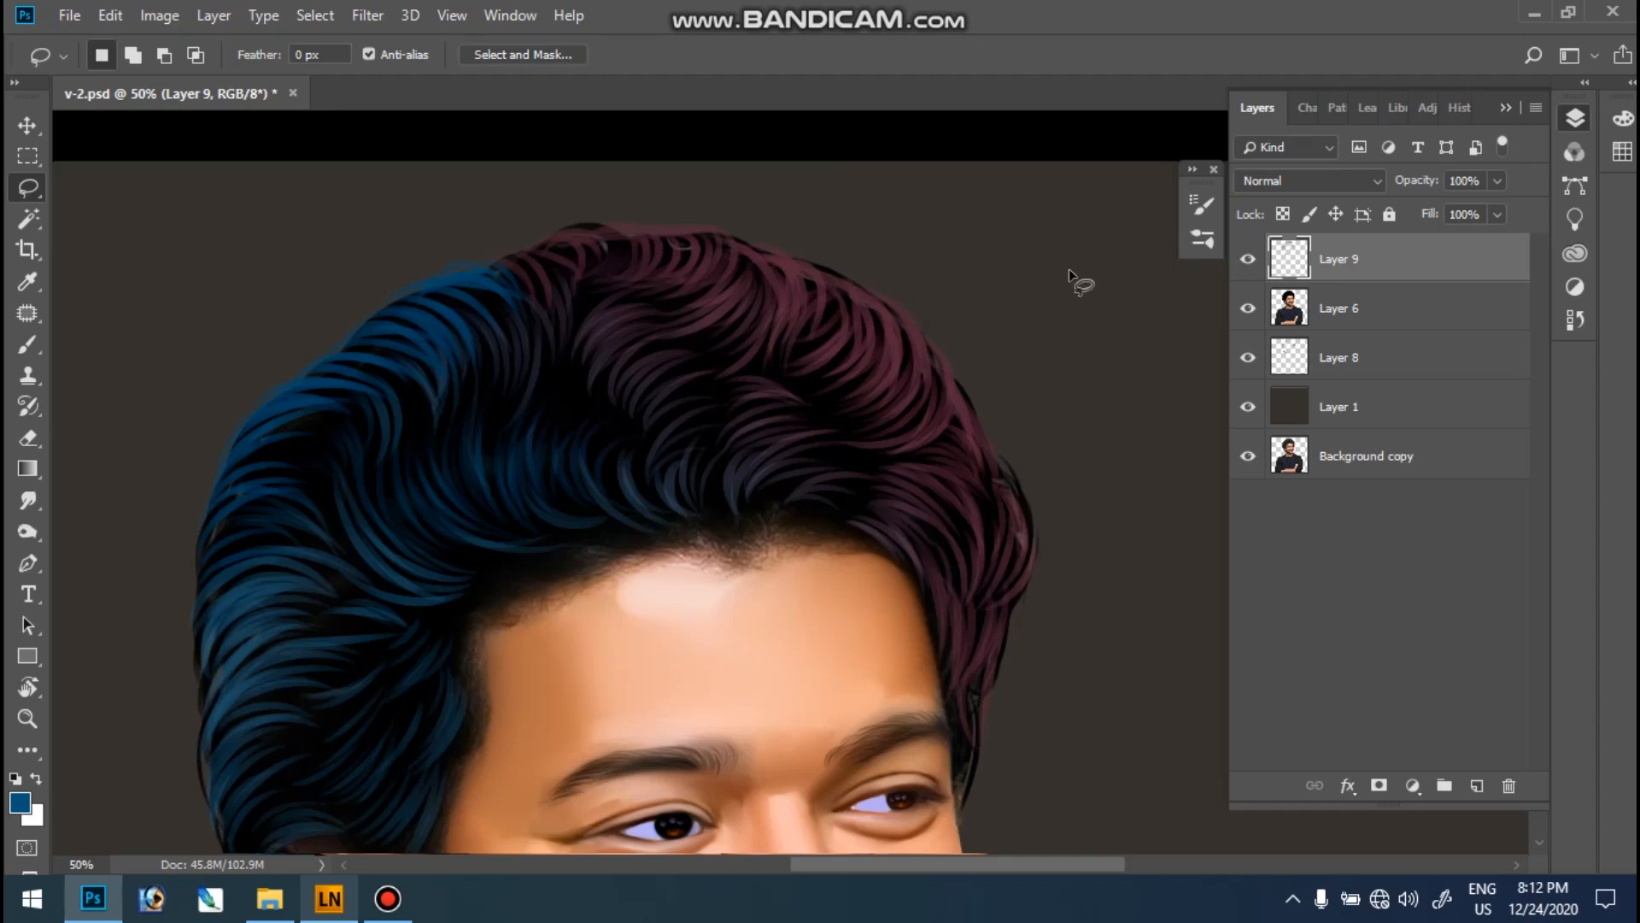
ctrl+click(1289, 258)
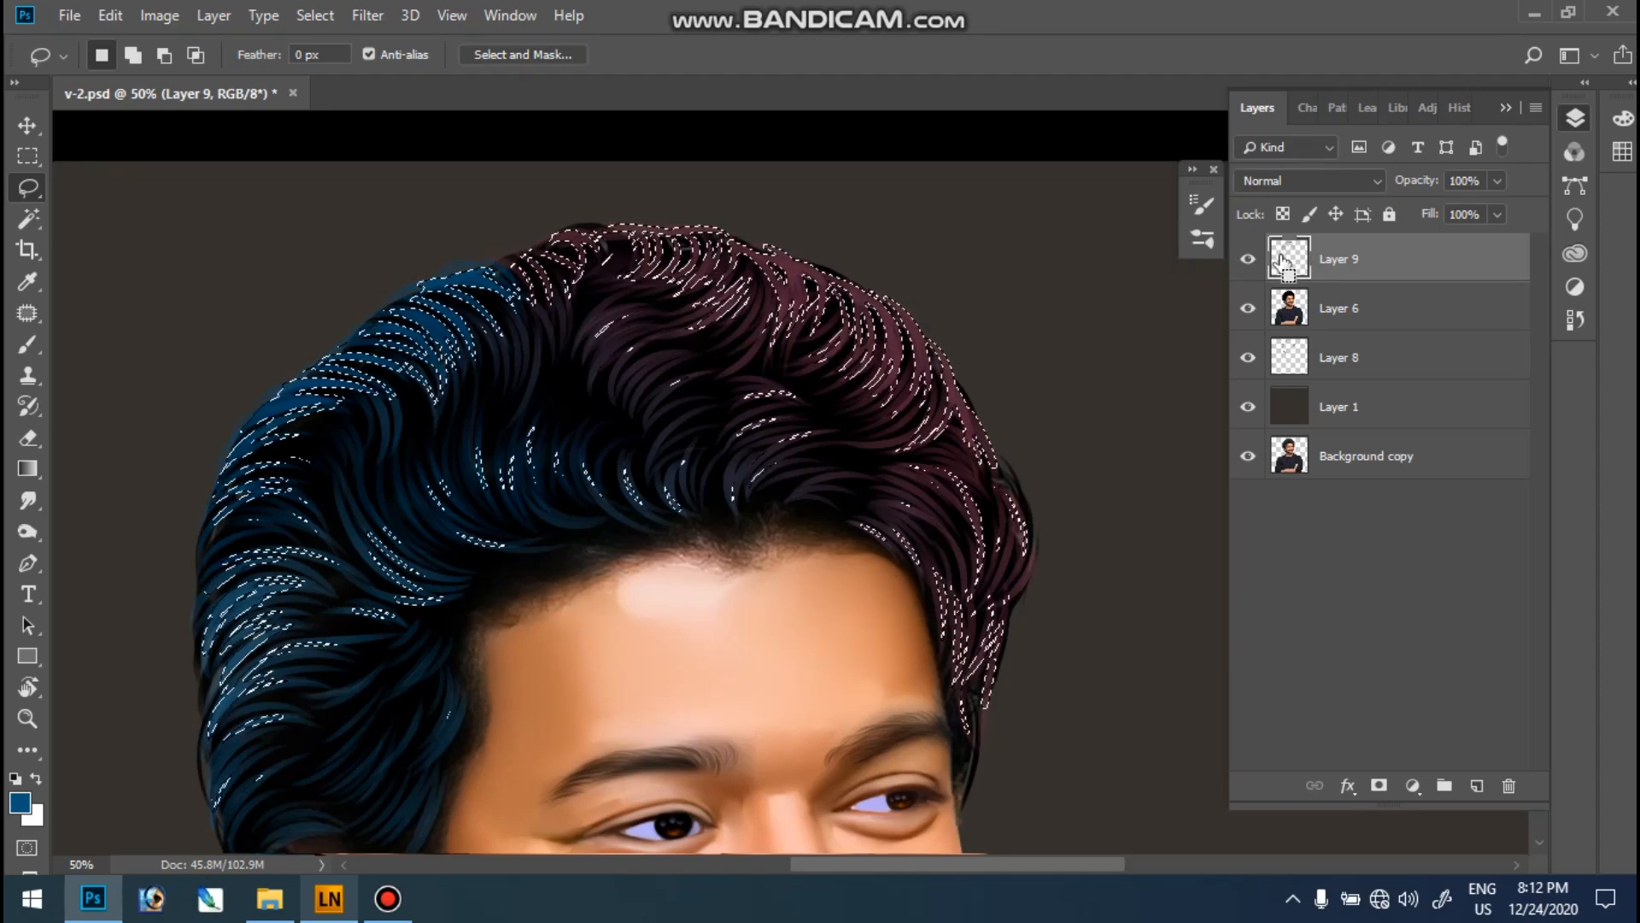
ctrl+click(355, 531)
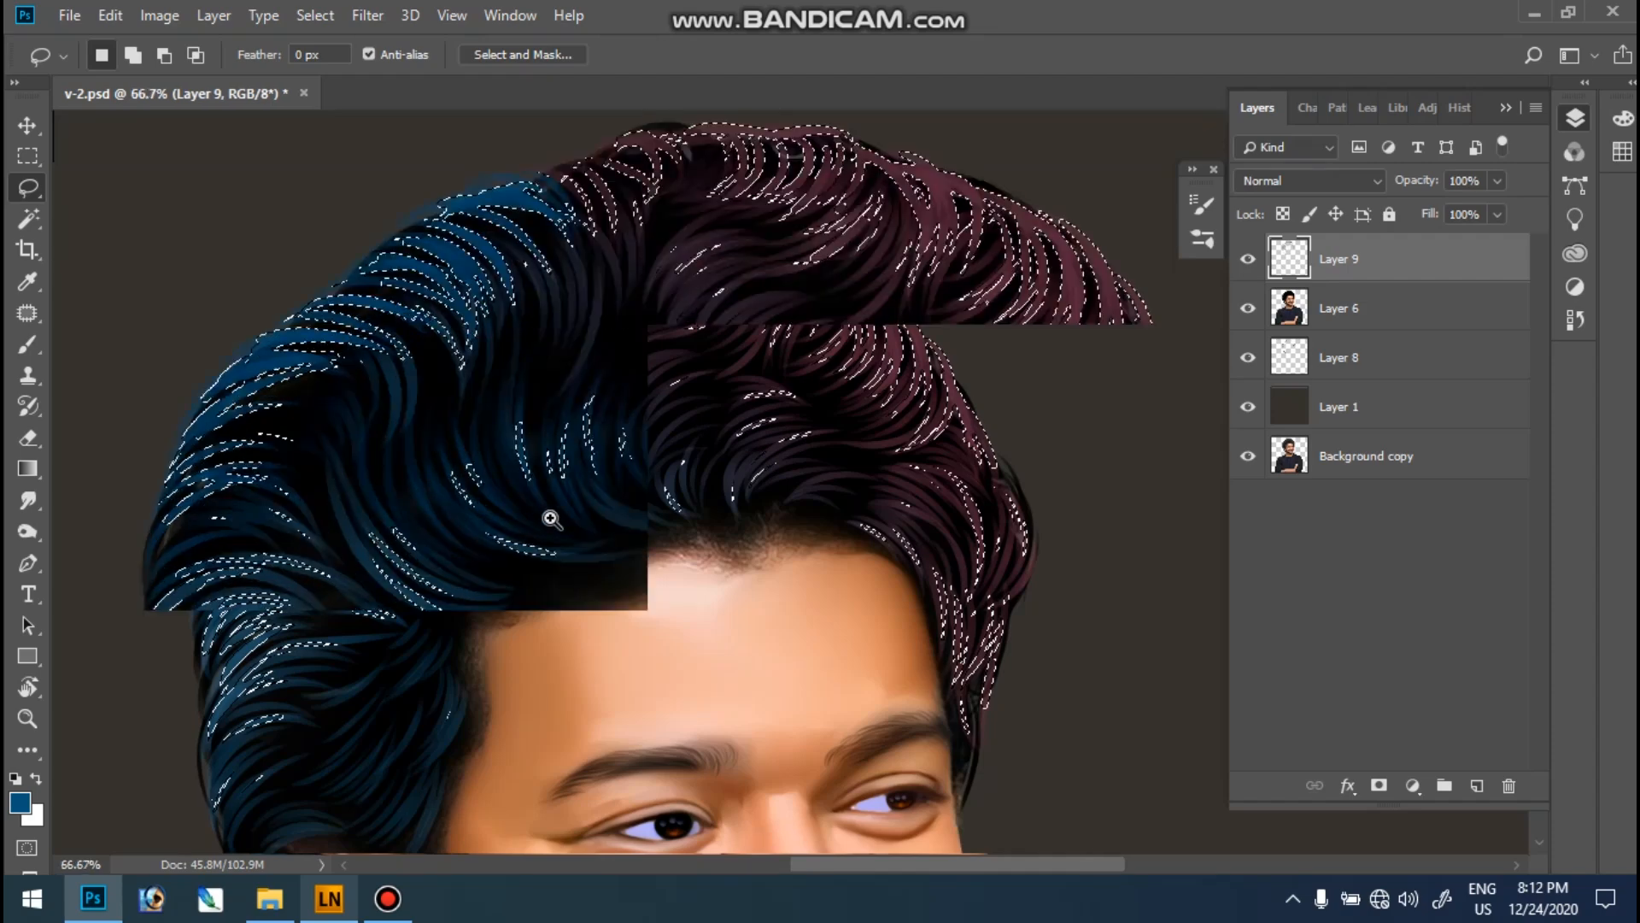
ctrl+click(586, 446)
- Set up the Brush with the Soft Round Pressure Opacity preset and Color Burn mode
key(b)
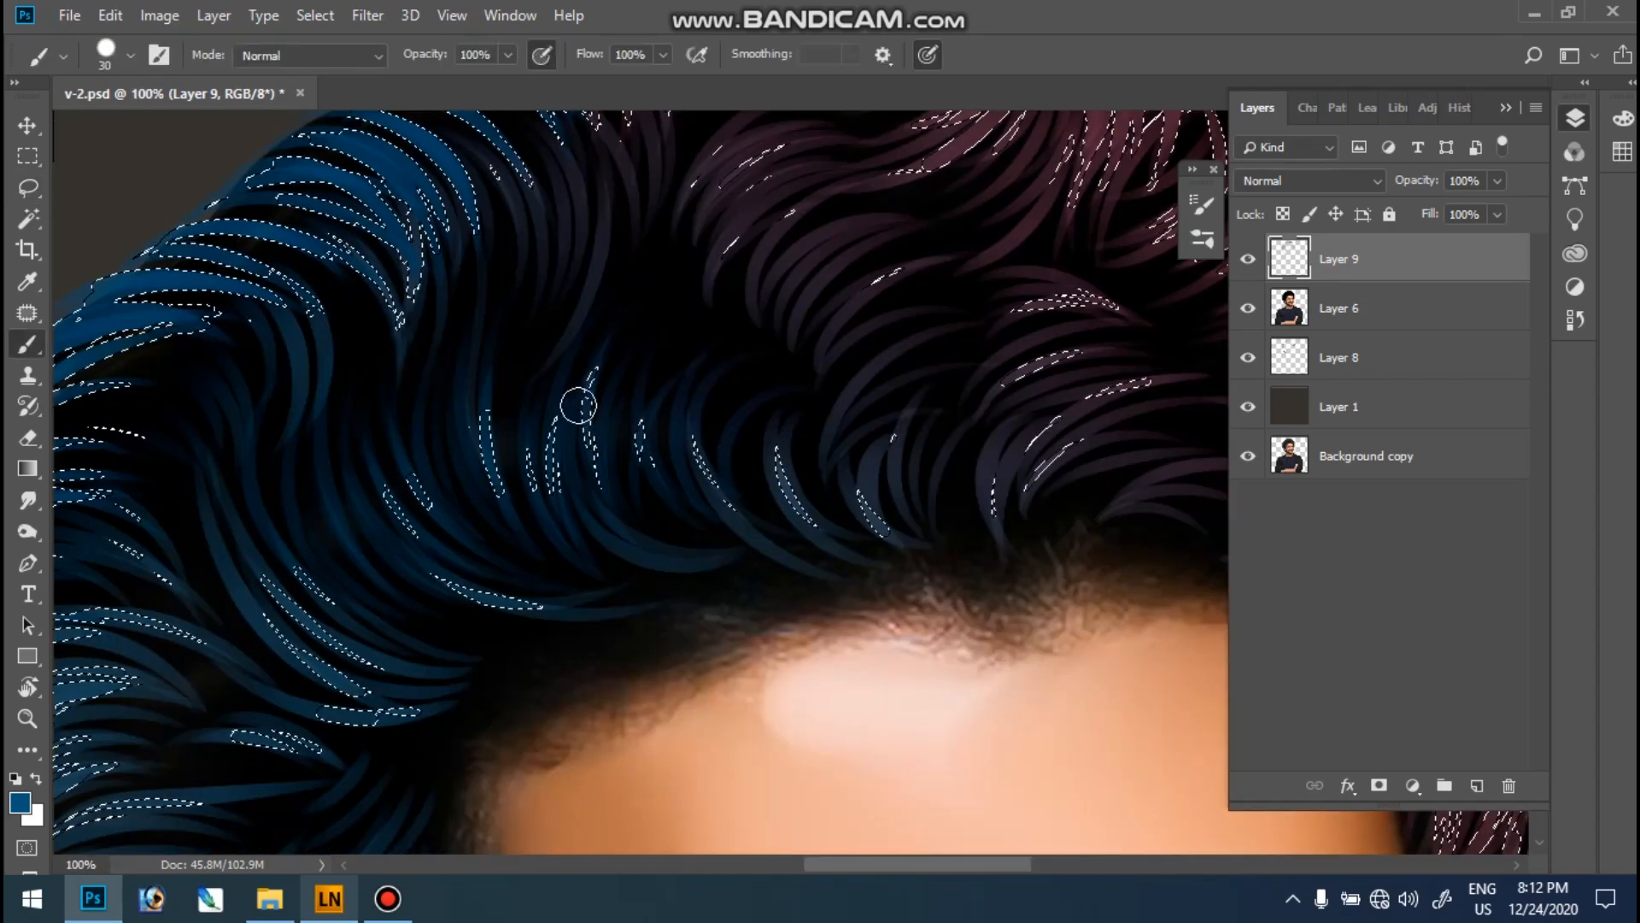
click(104, 53)
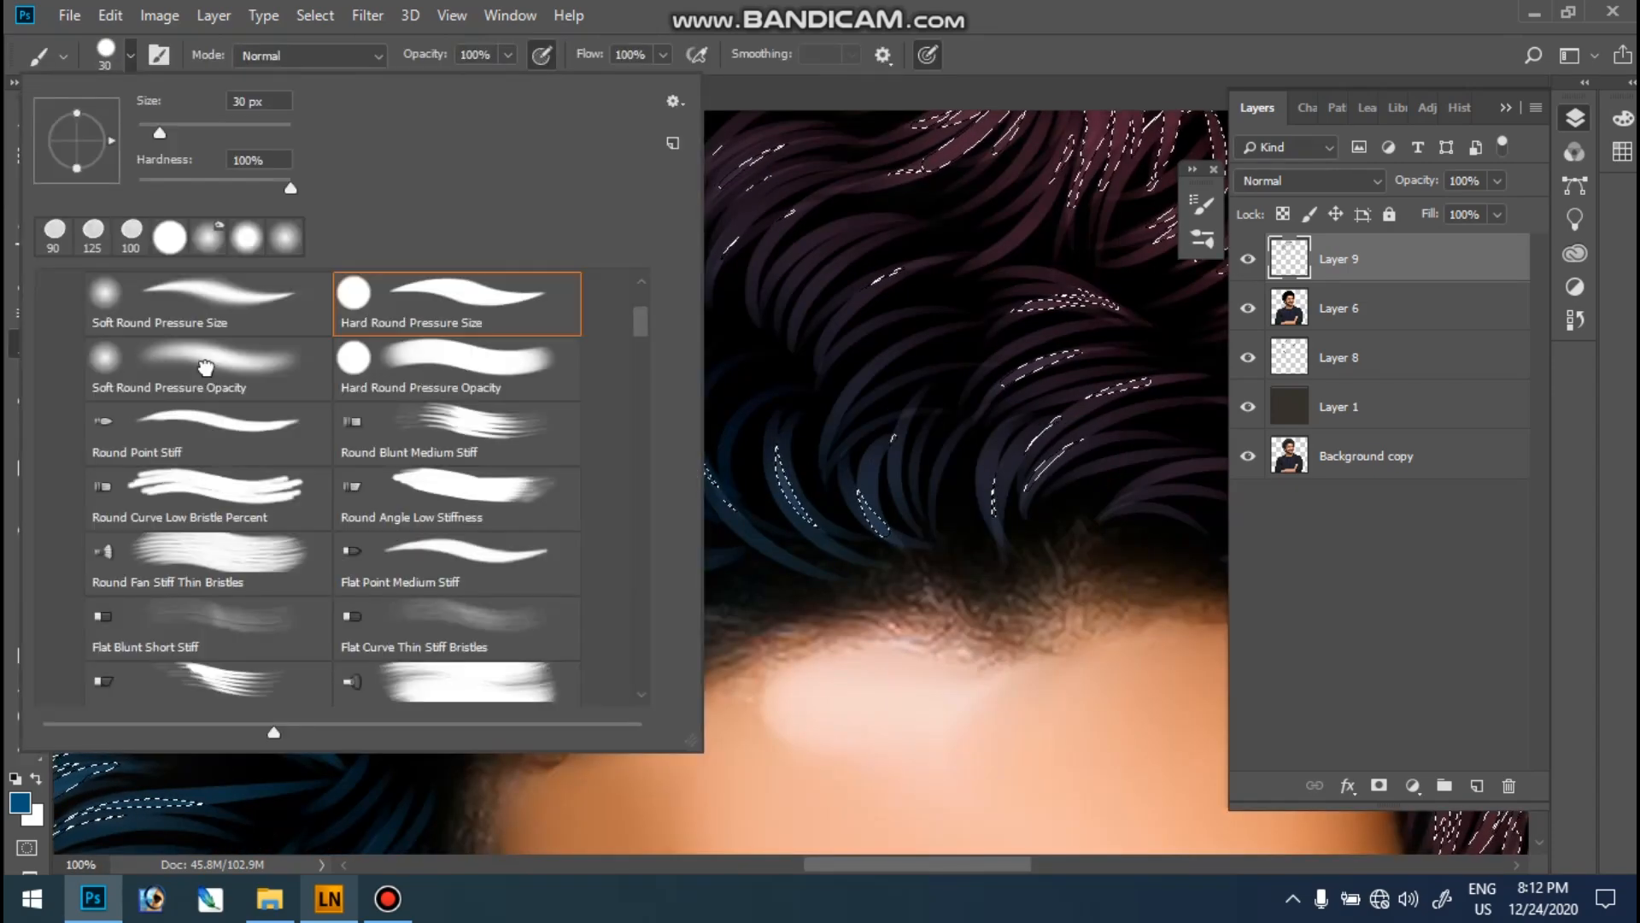
click(209, 374)
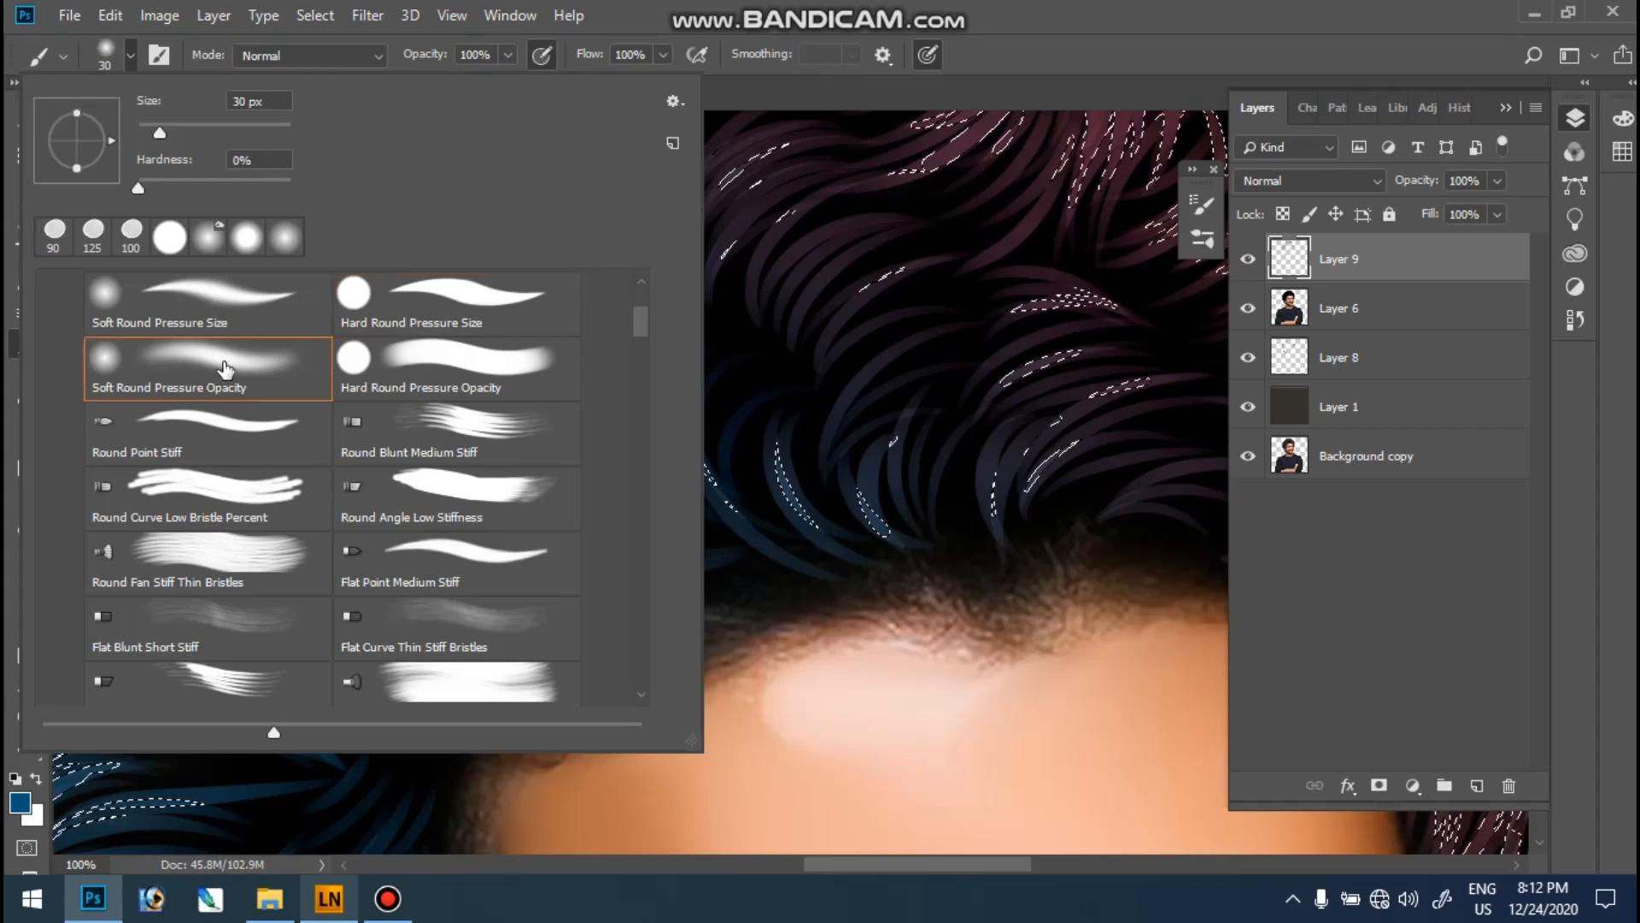
click(327, 58)
click(327, 58)
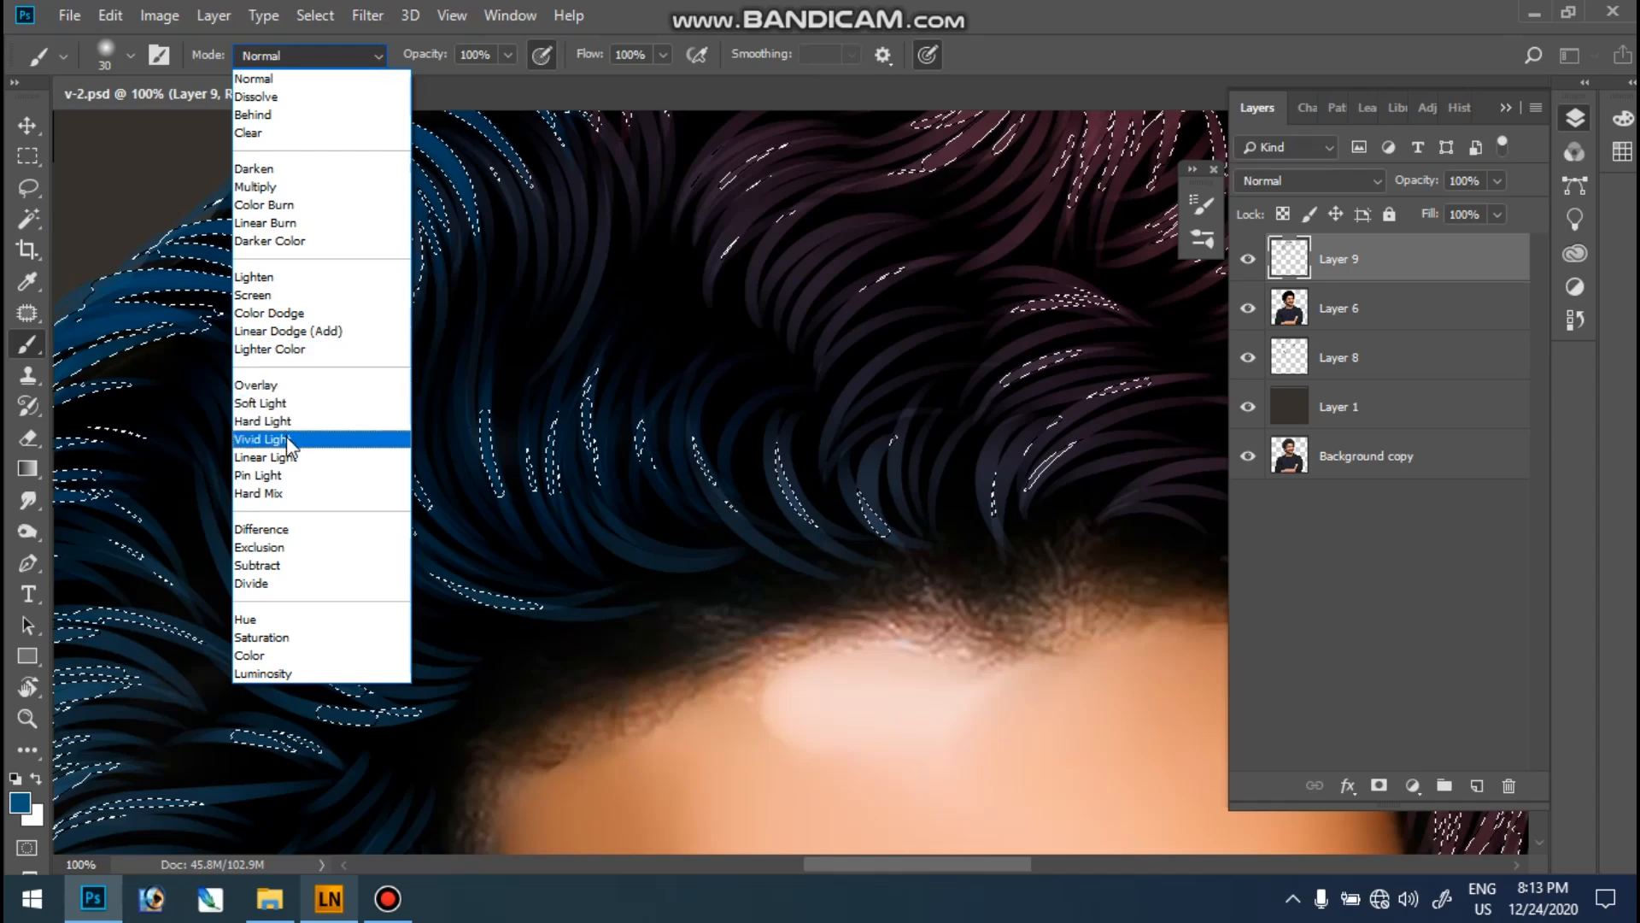
click(265, 205)
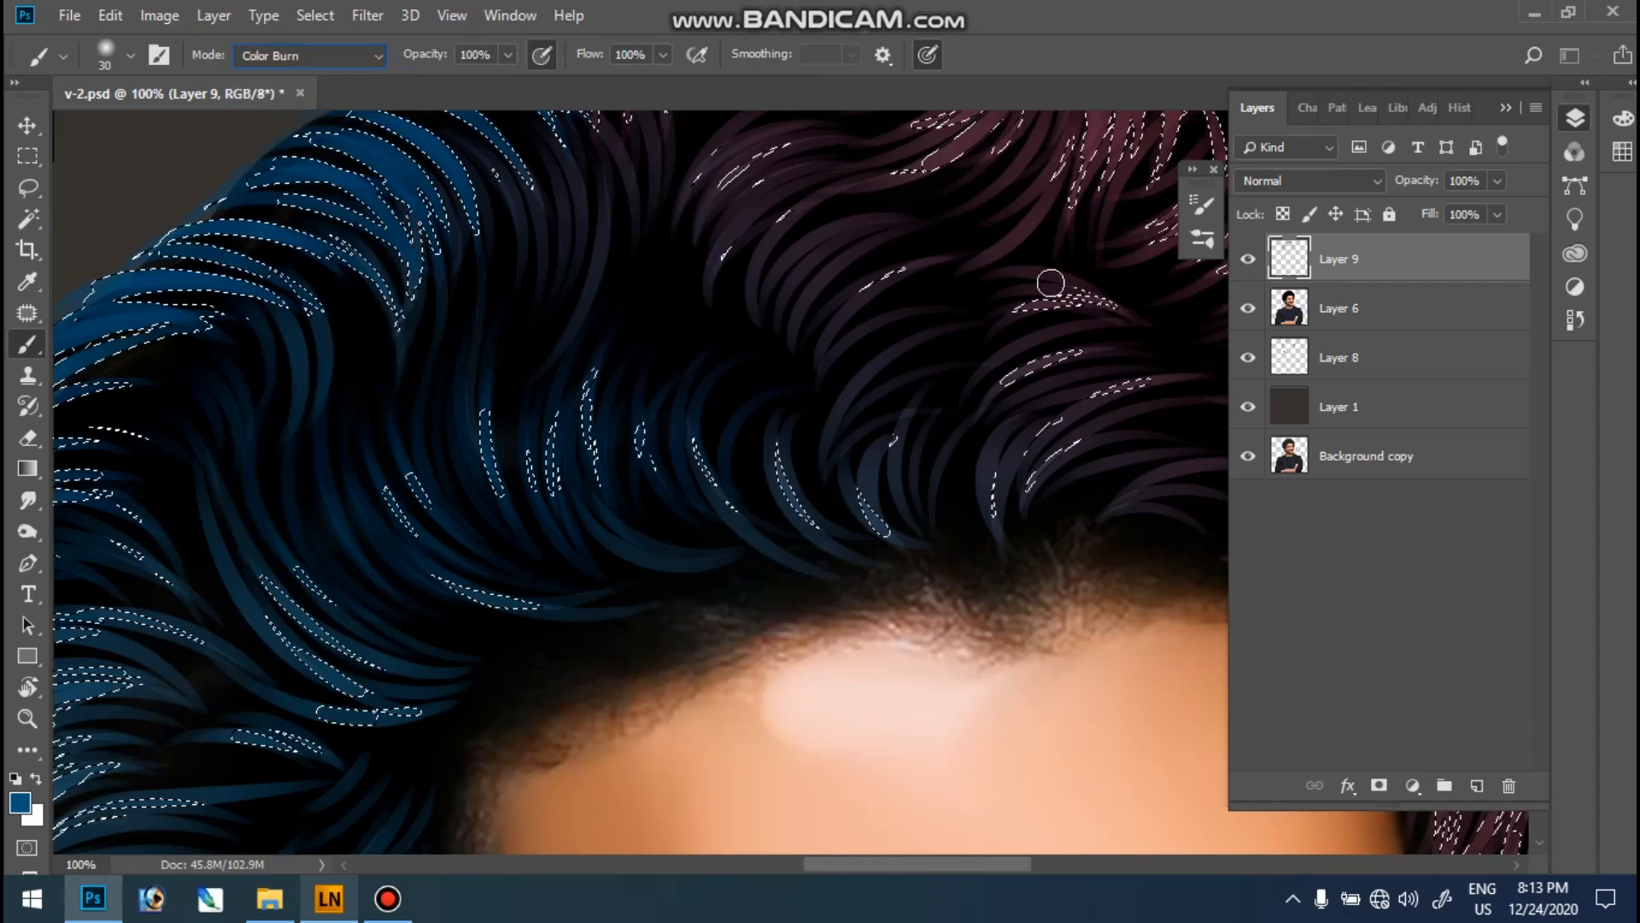
- Add a new empty layer above the hair and enlarge the brush to 90 px
click(1477, 785)
key(bracketright)
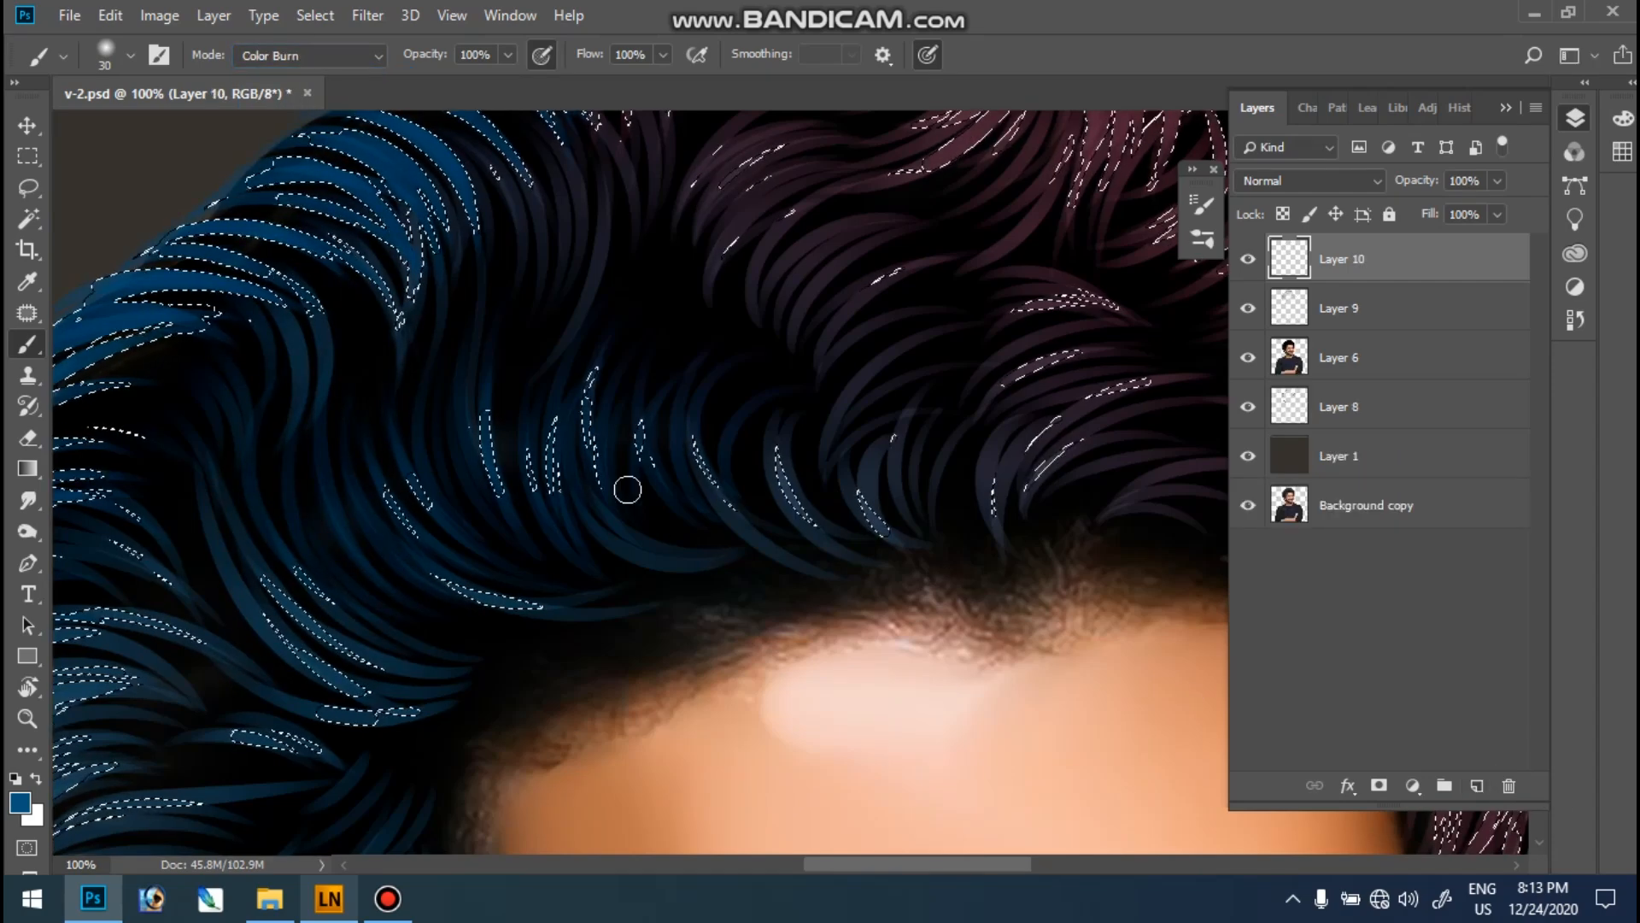
key(bracketright)
key(bracketright)
key(bracketright)
key(bracketright)
key(bracketright)
key(bracketright)
key(bracketright)
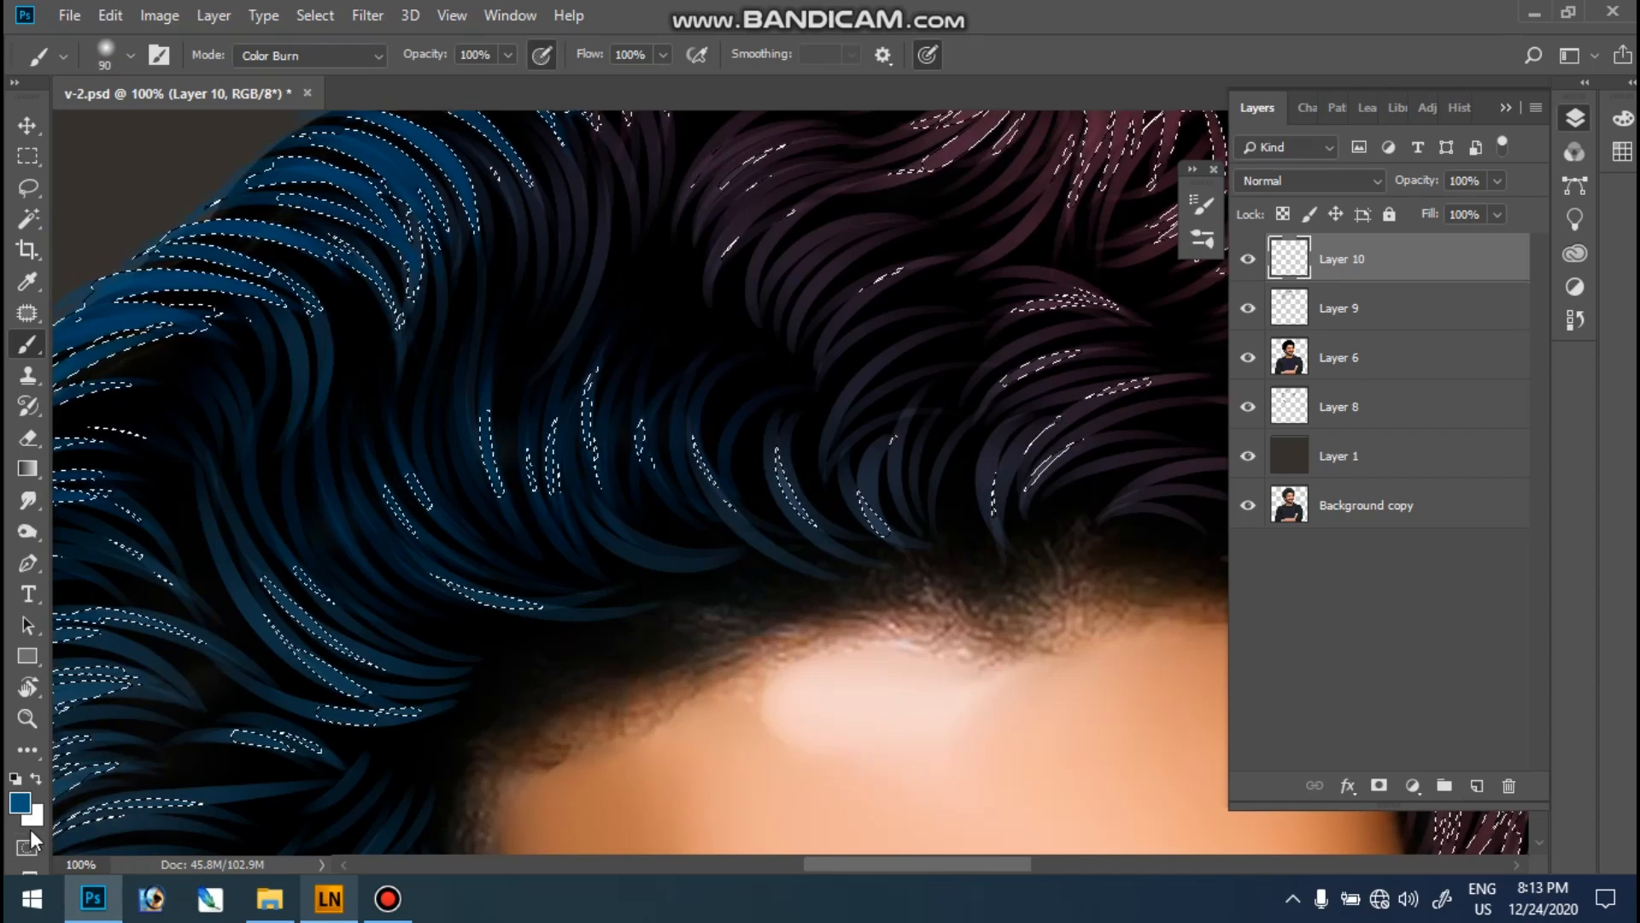
- Set the foreground colour to bright yellow, f0ff00
click(20, 811)
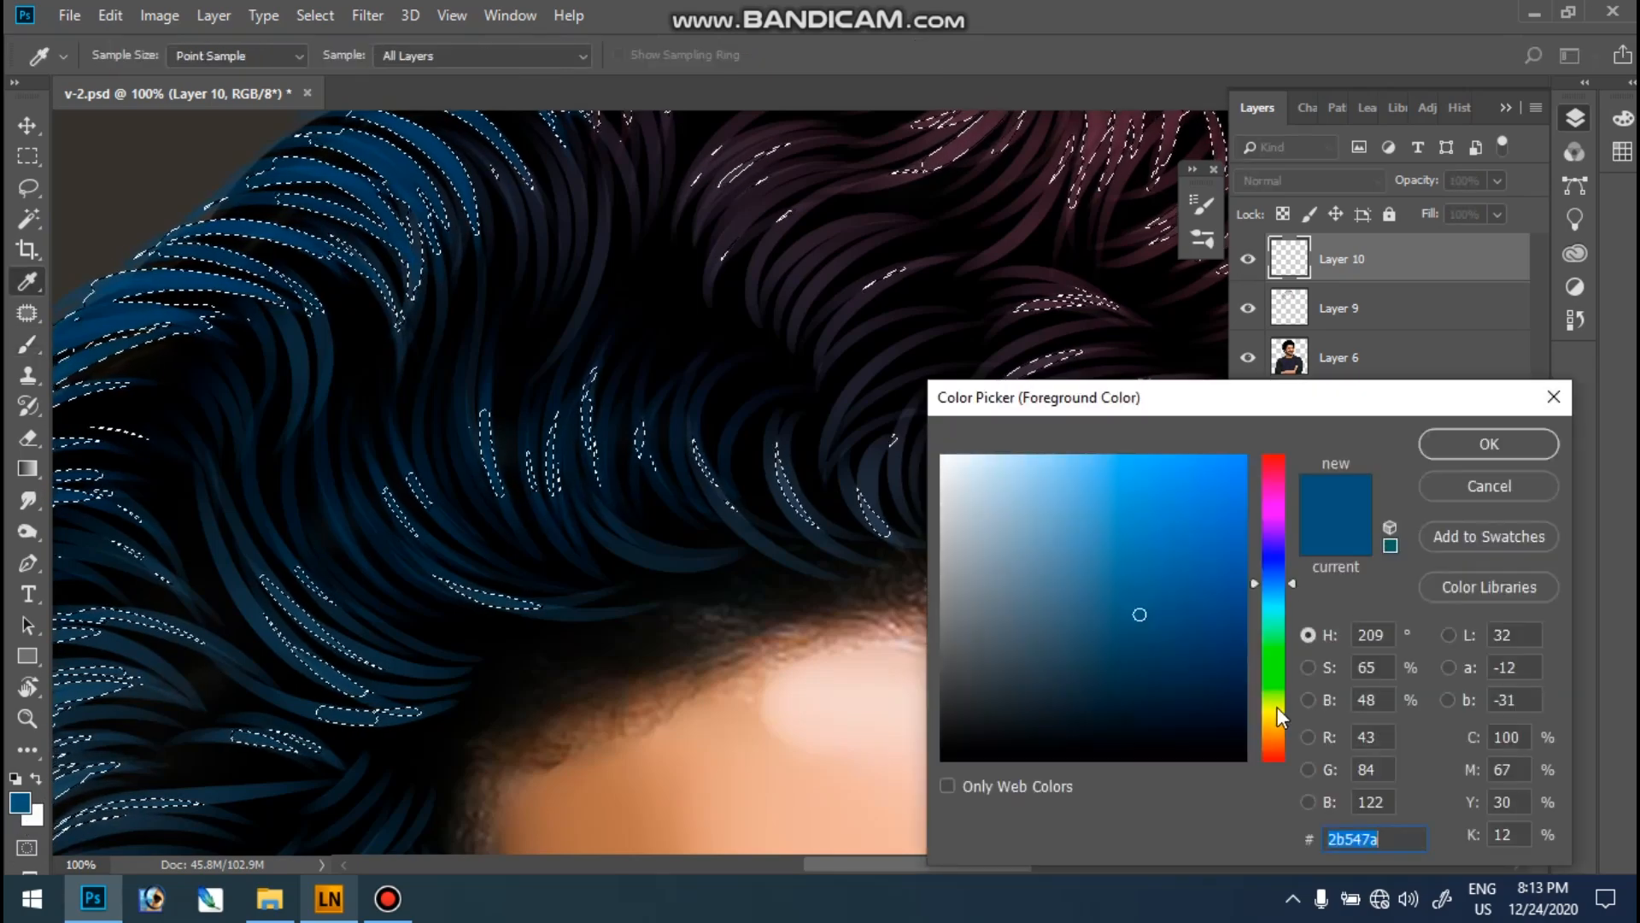
click(1275, 705)
drag(1231, 530, 1461, 455)
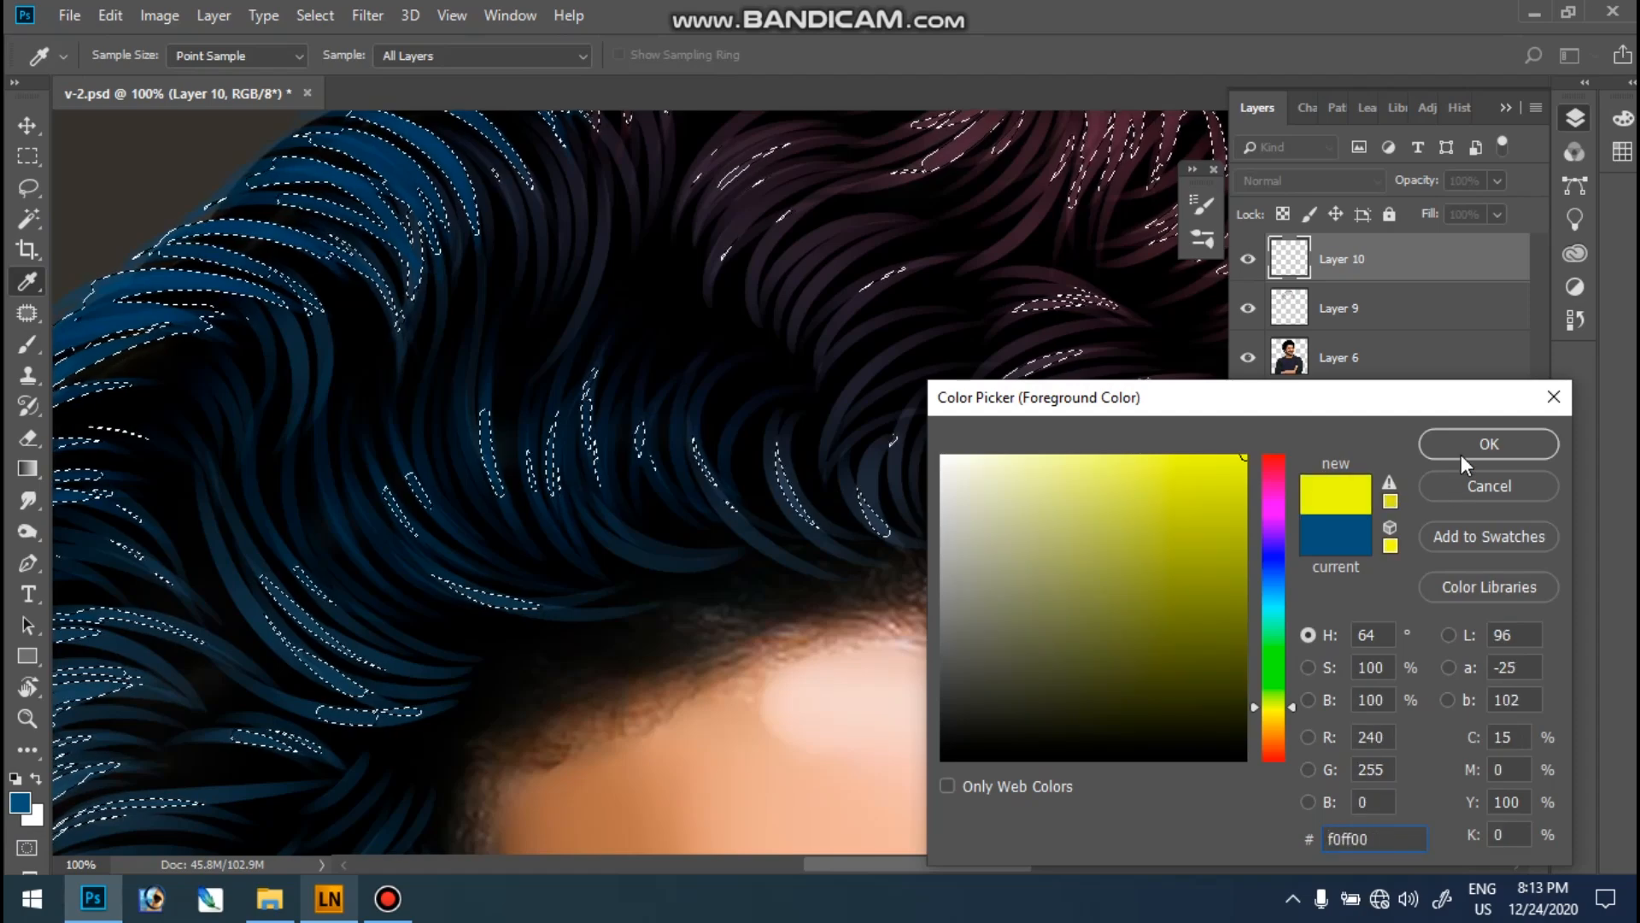
click(1463, 450)
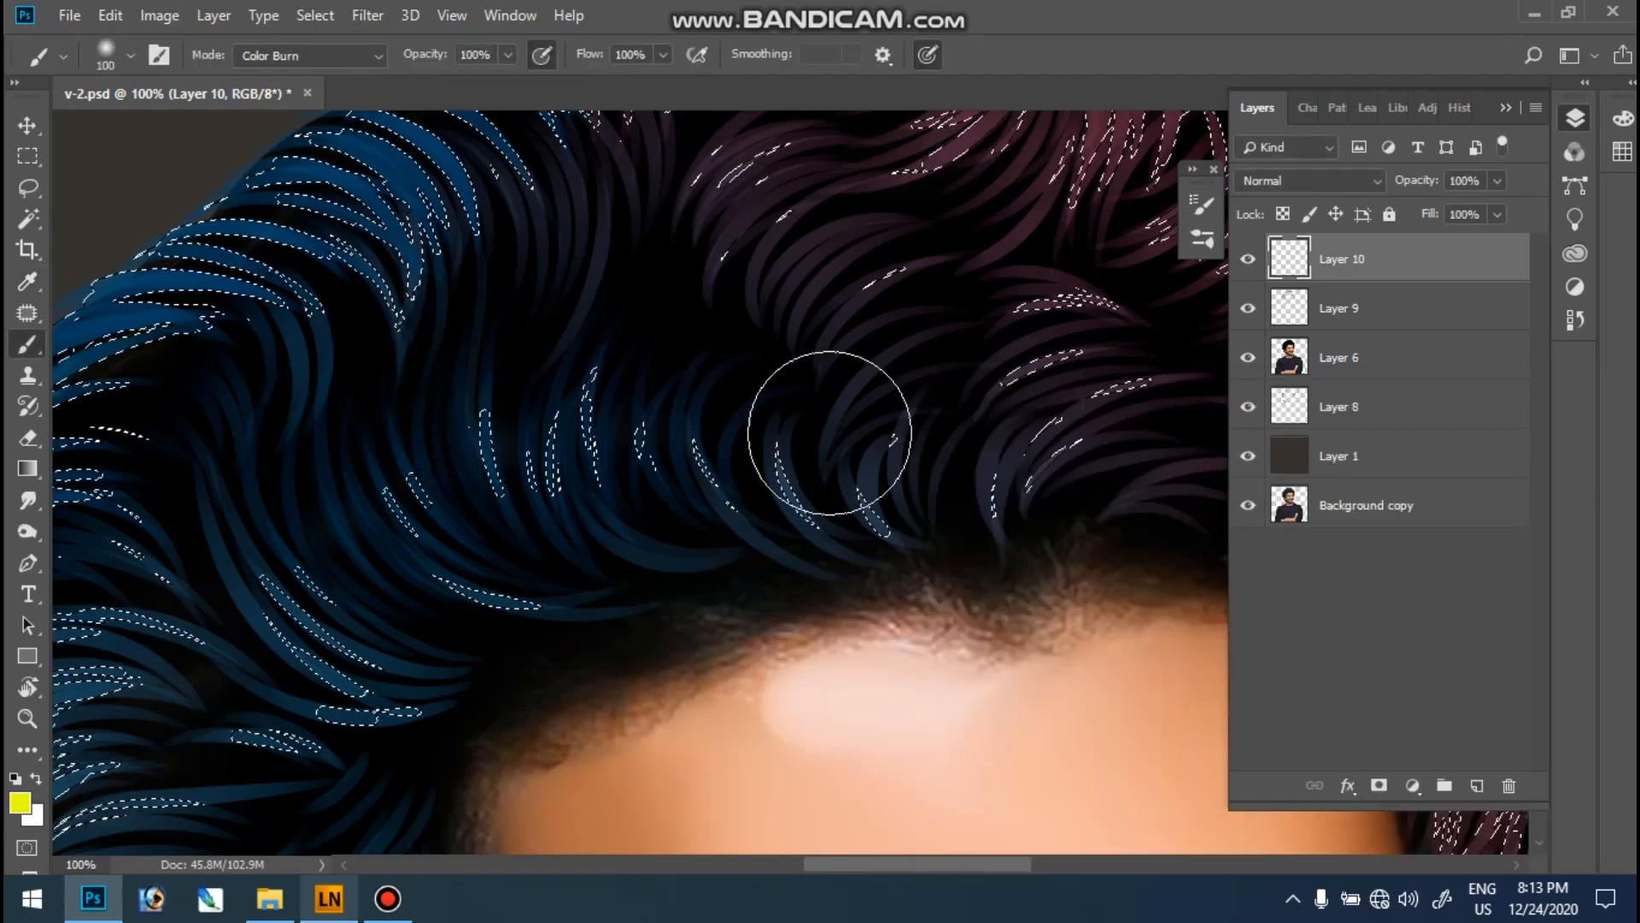
- Try yellow highlight dabs on the selected blue and reddish strands above the forehead, and undo both dabs
click(551, 453)
click(1058, 370)
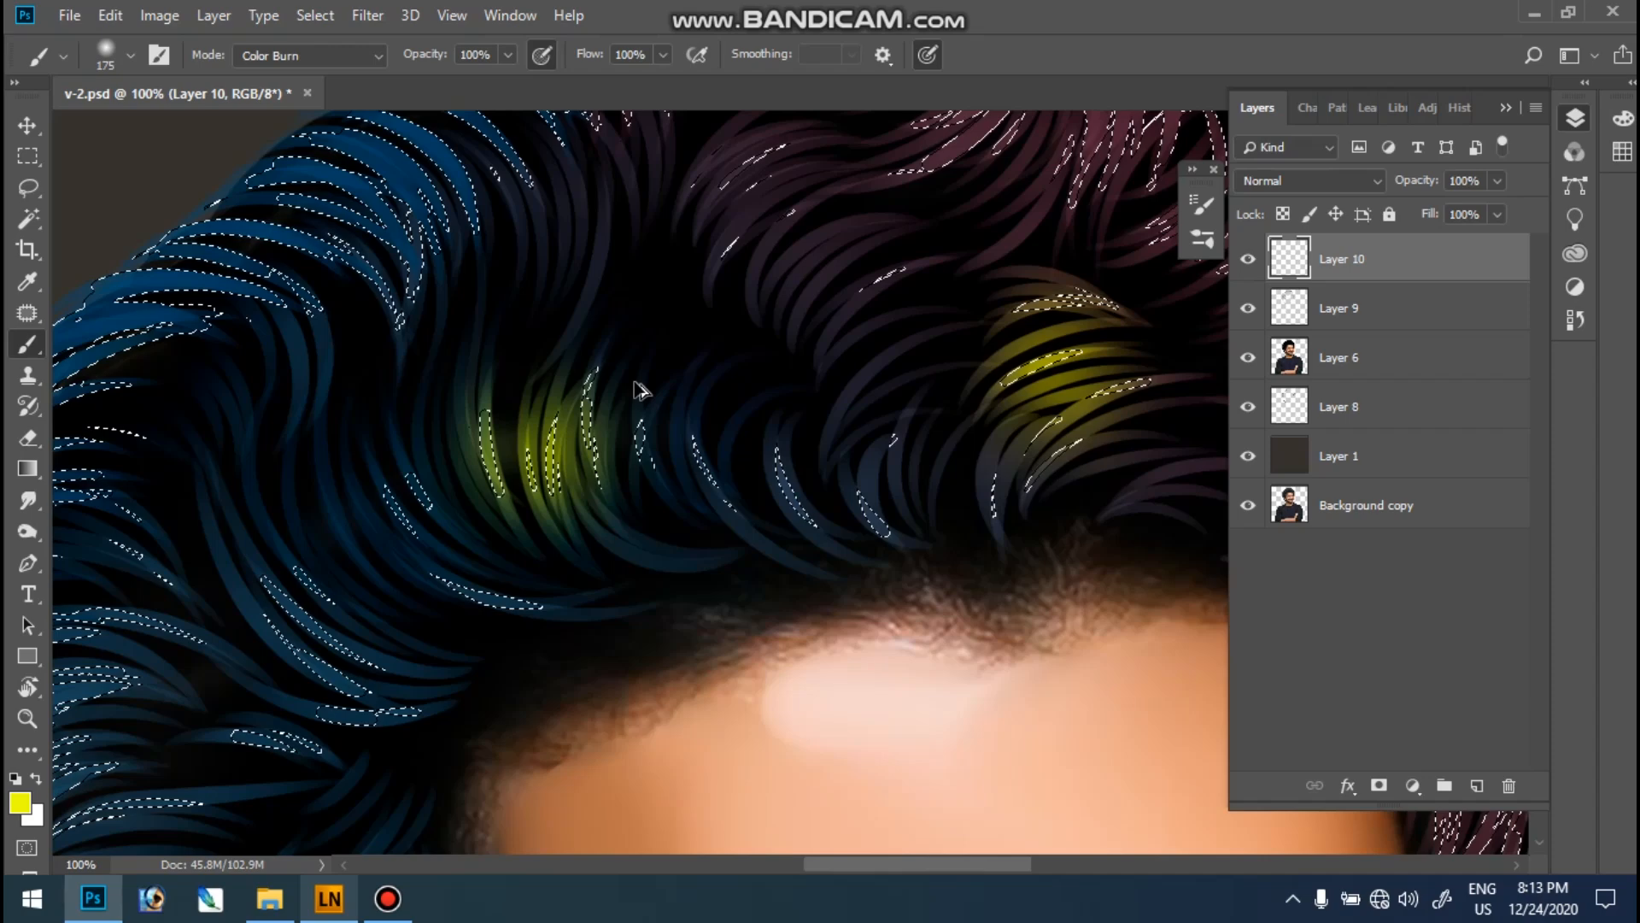
key(ctrl+z)
key(ctrl+z)
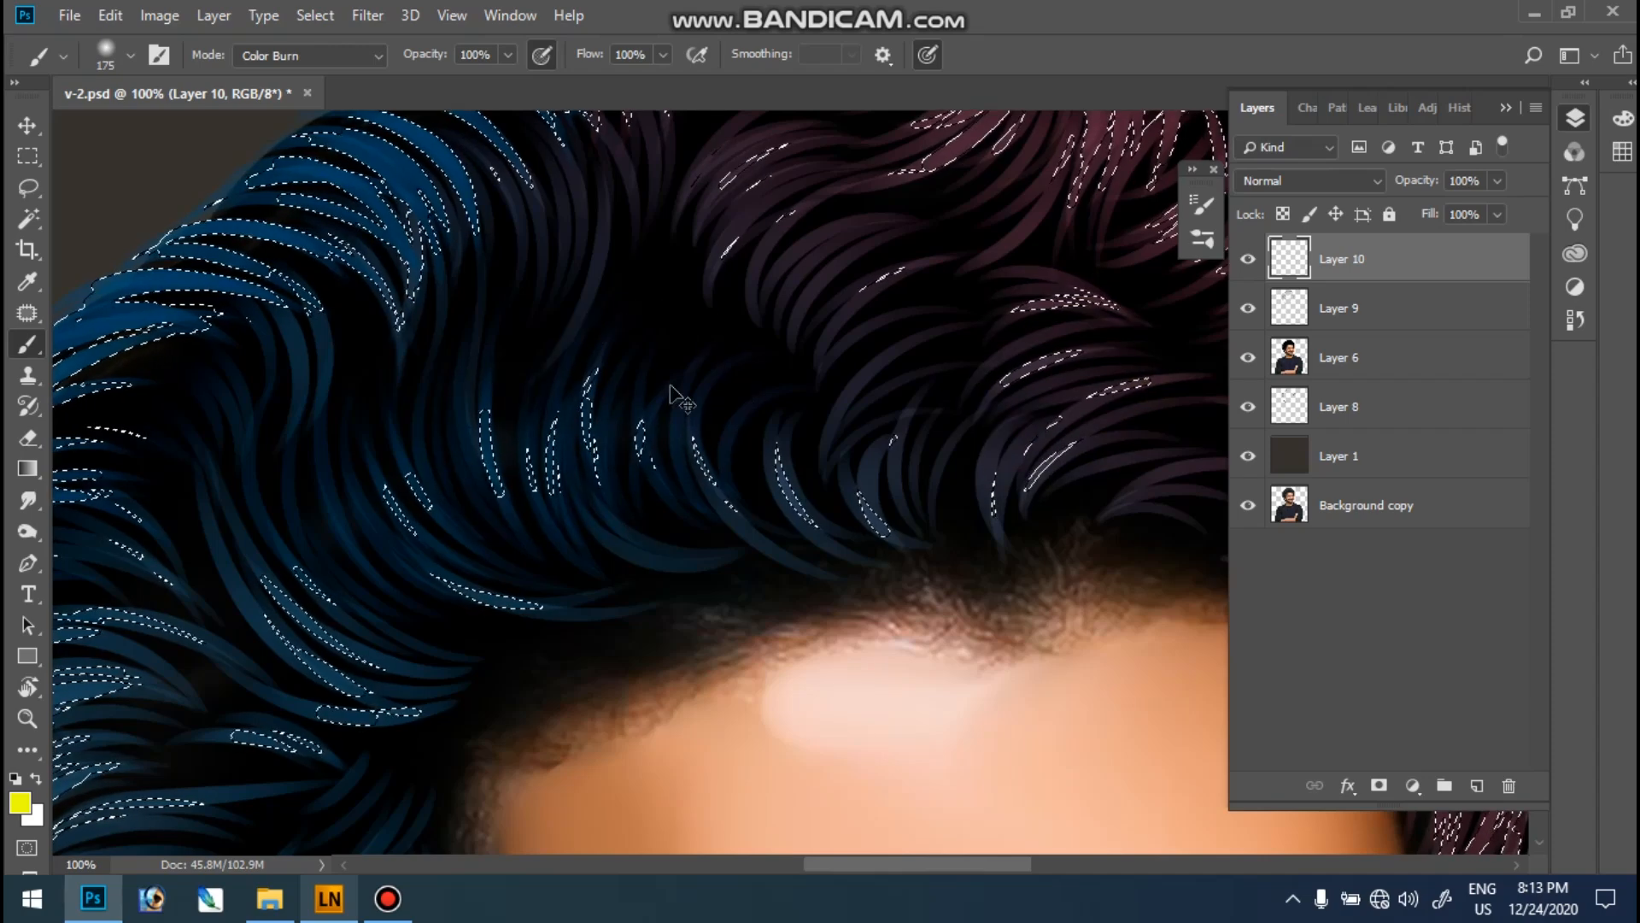
- Enlarge the brush to 400 px, try a yellow stroke on the upper reddish strands, and undo it
key(ctrl+minus)
key(ctrl+minus)
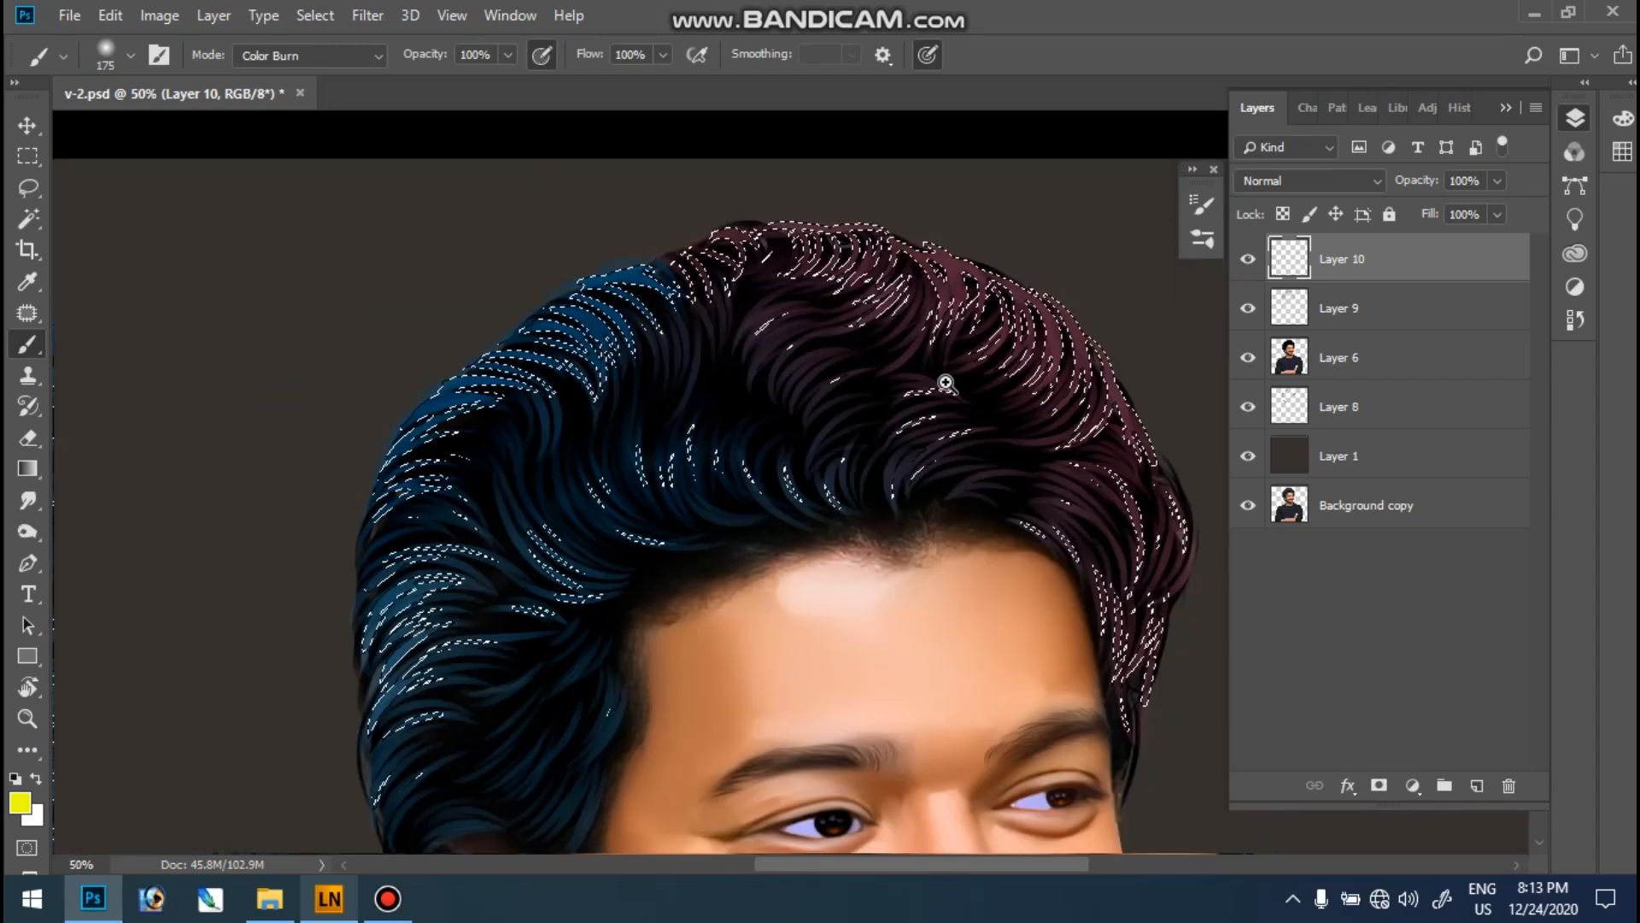
ctrl+click(946, 383)
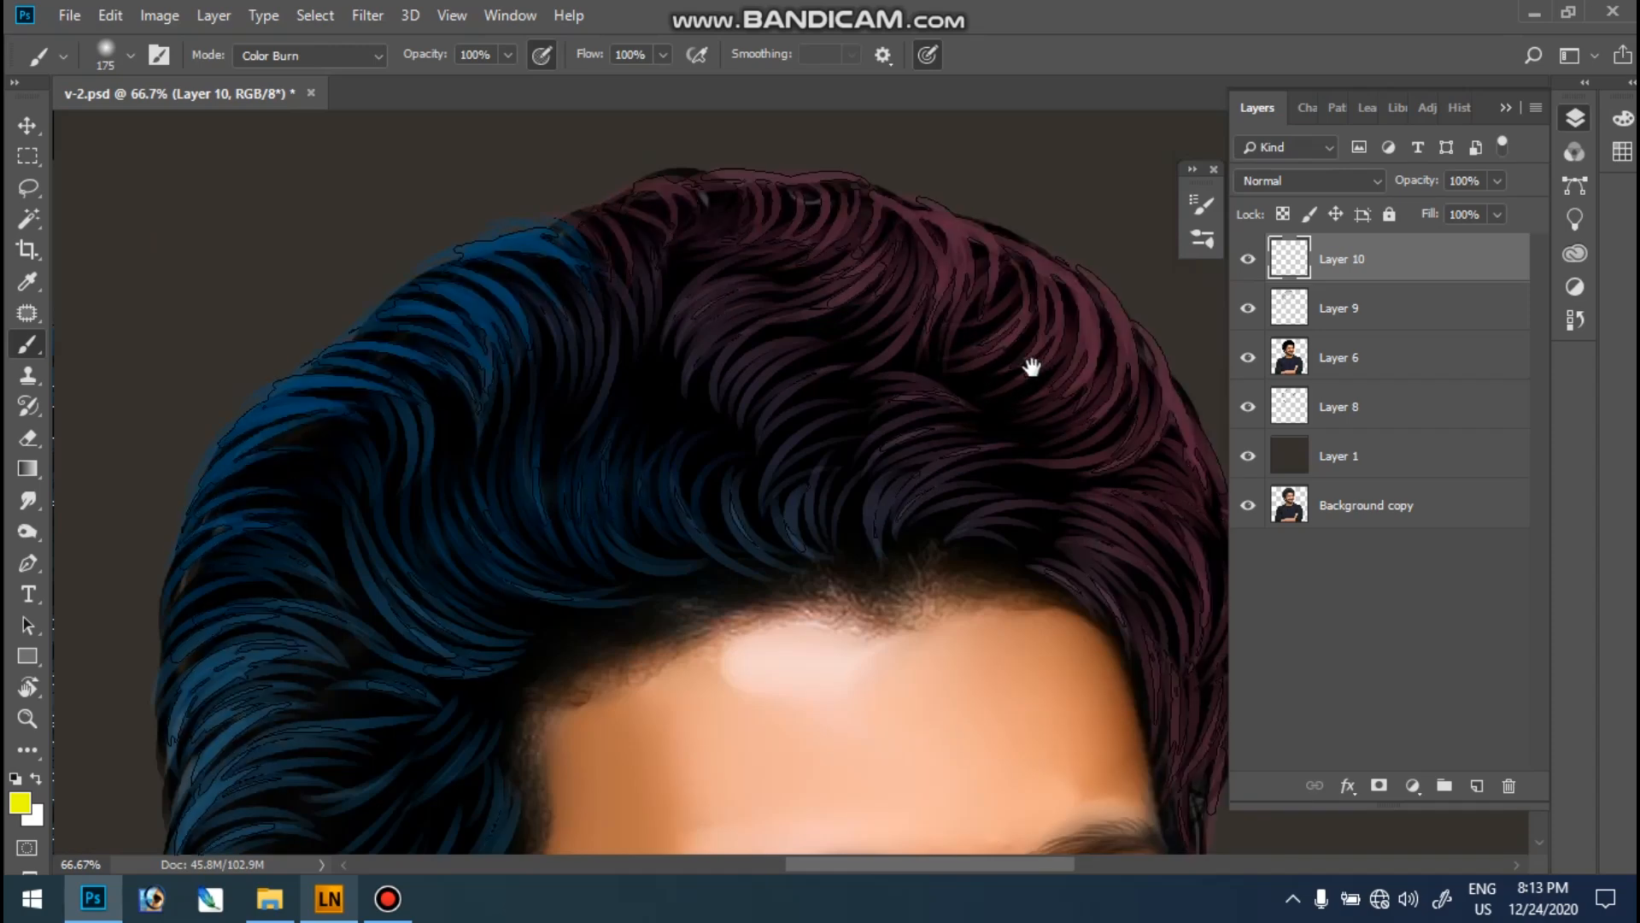
drag(1032, 367, 908, 381)
key(bracketright)
key(bracketright)
key(bracketright)
key(bracketright)
drag(915, 274, 1062, 274)
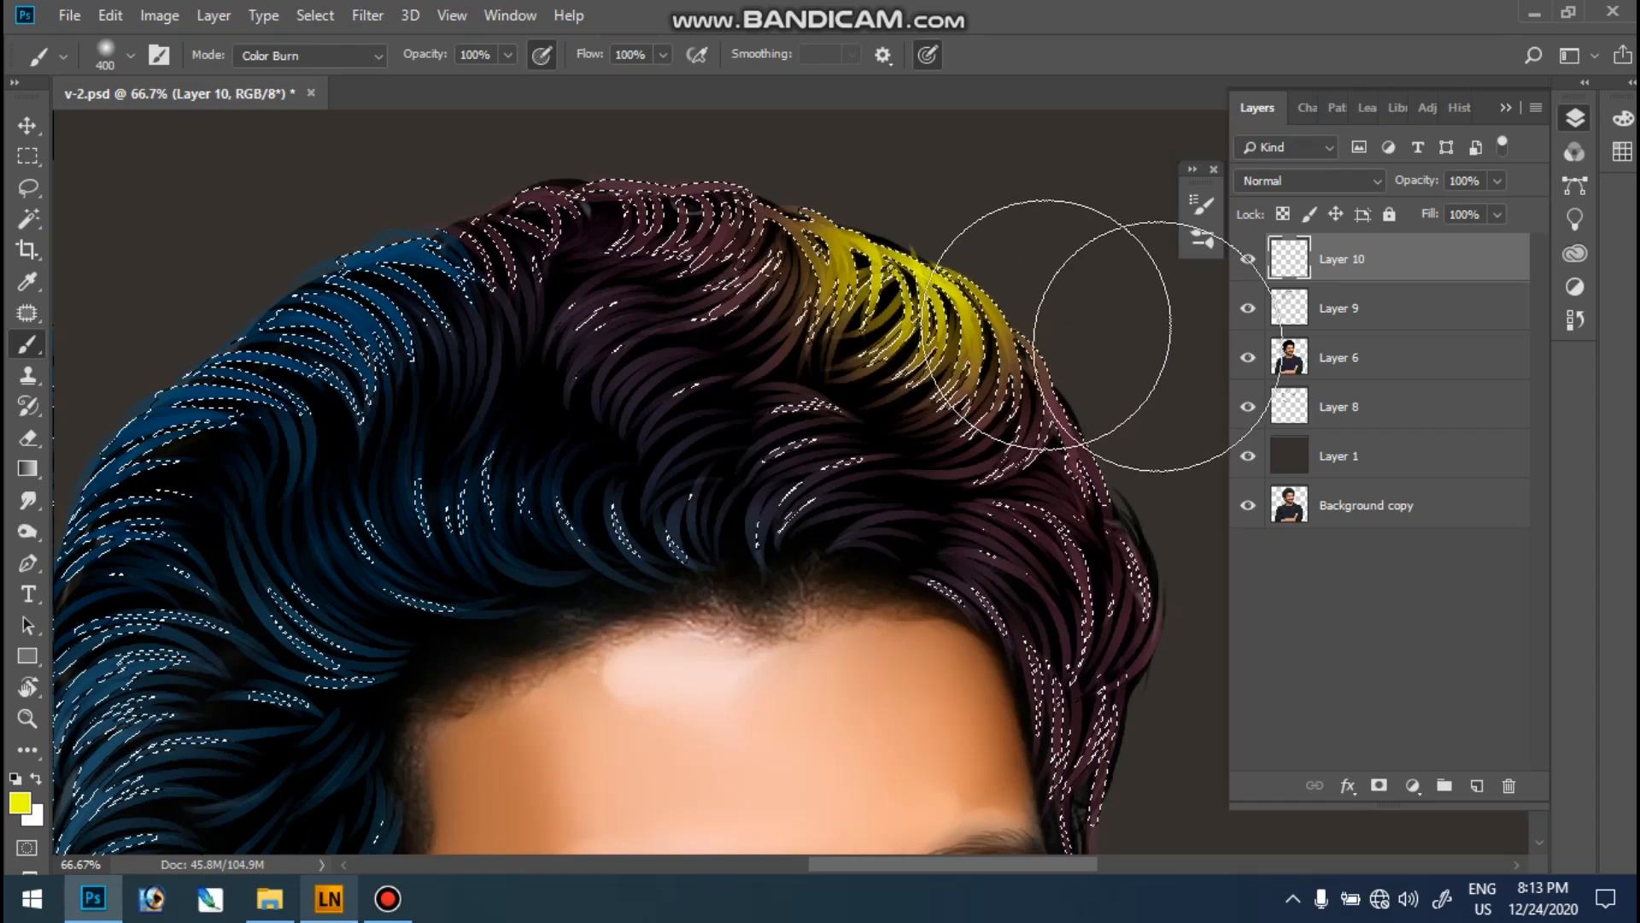
key(ctrl+z)
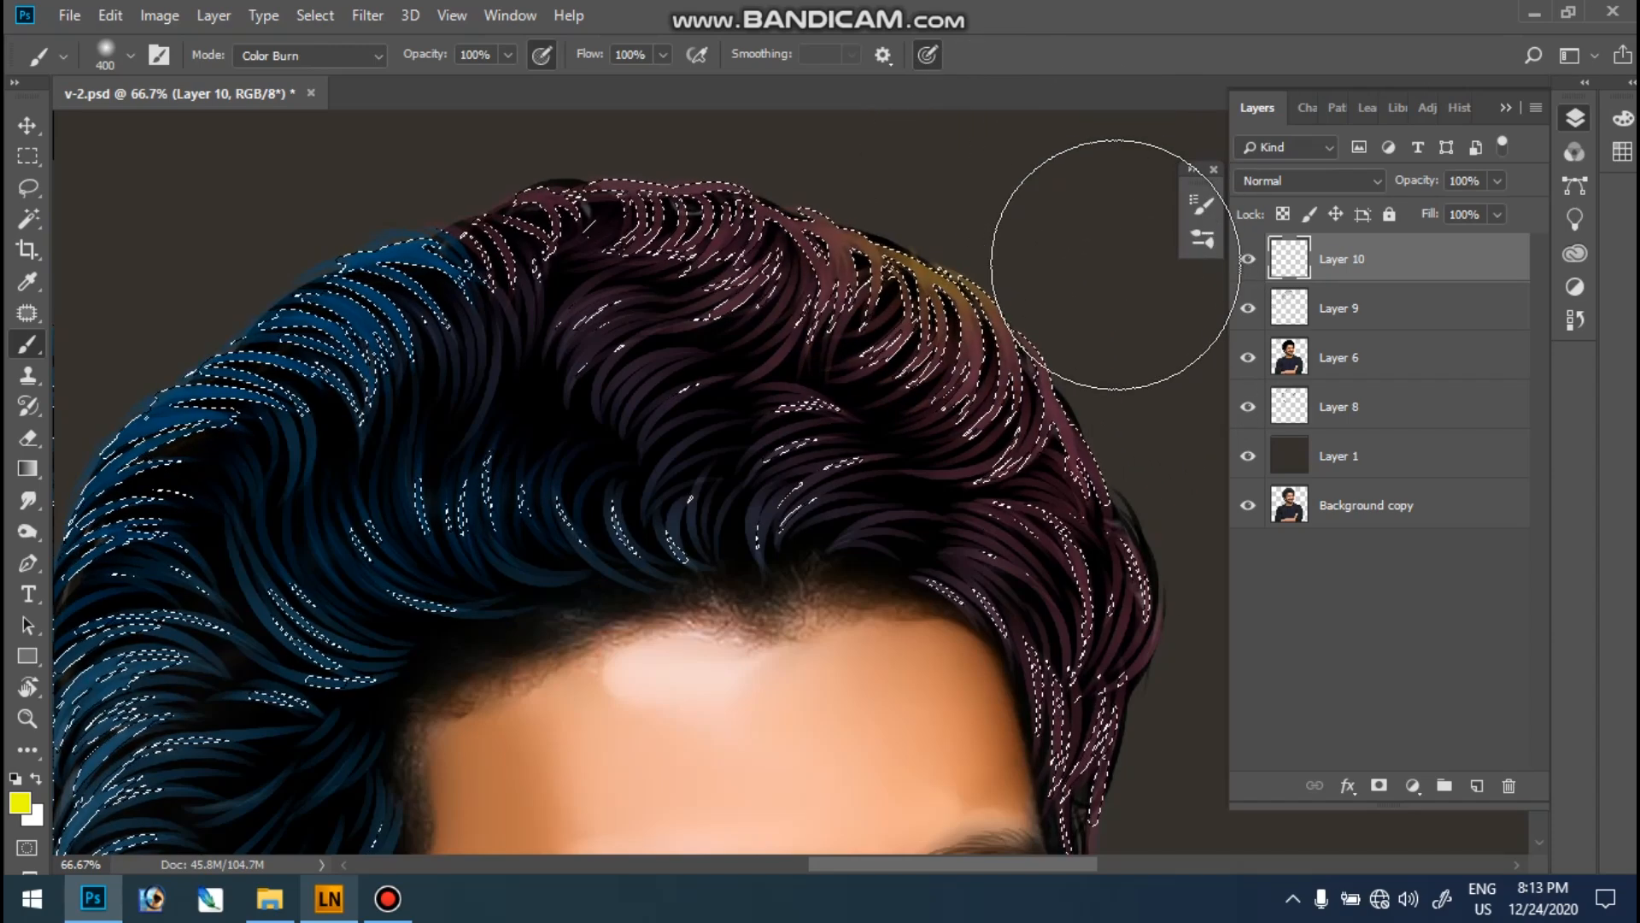
- Paint yellow highlights along the crown and outer edge of the reddish hair through the strand selection
mouse_move(1051, 252)
mouse_down()
mouse_move(824, 91)
mouse_move(824, 121)
mouse_move(633, 117)
mouse_move(1230, 366)
mouse_move(1208, 549)
mouse_move(1230, 658)
mouse_move(1149, 683)
mouse_up()
drag(1074, 559, 973, 419)
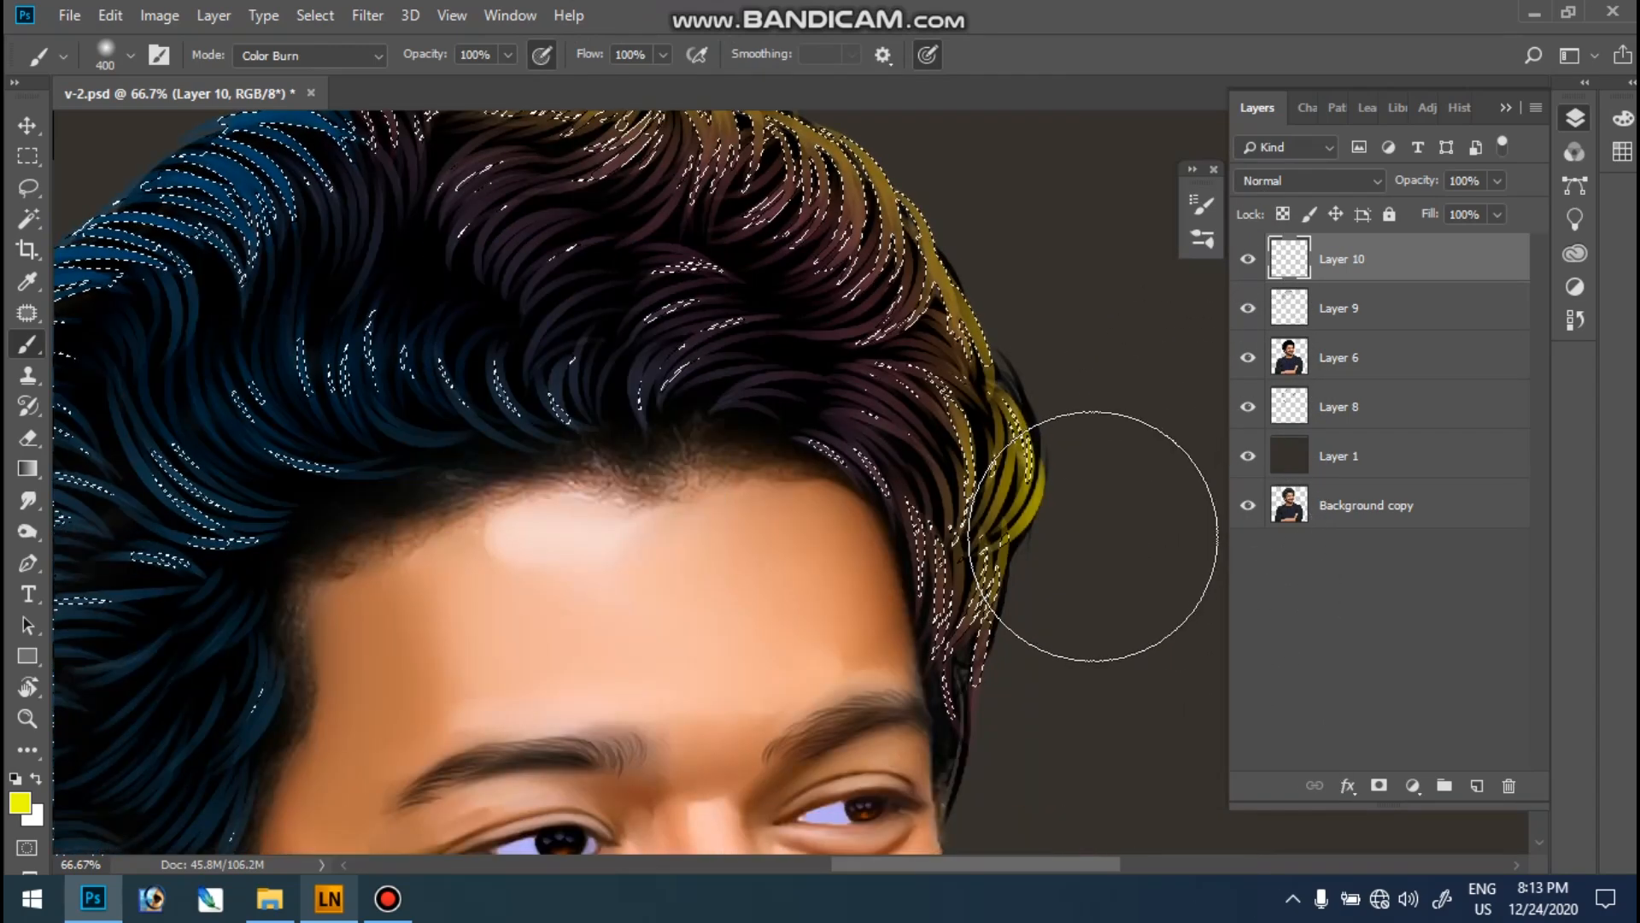
key(ctrl+0)
drag(998, 365, 705, 81)
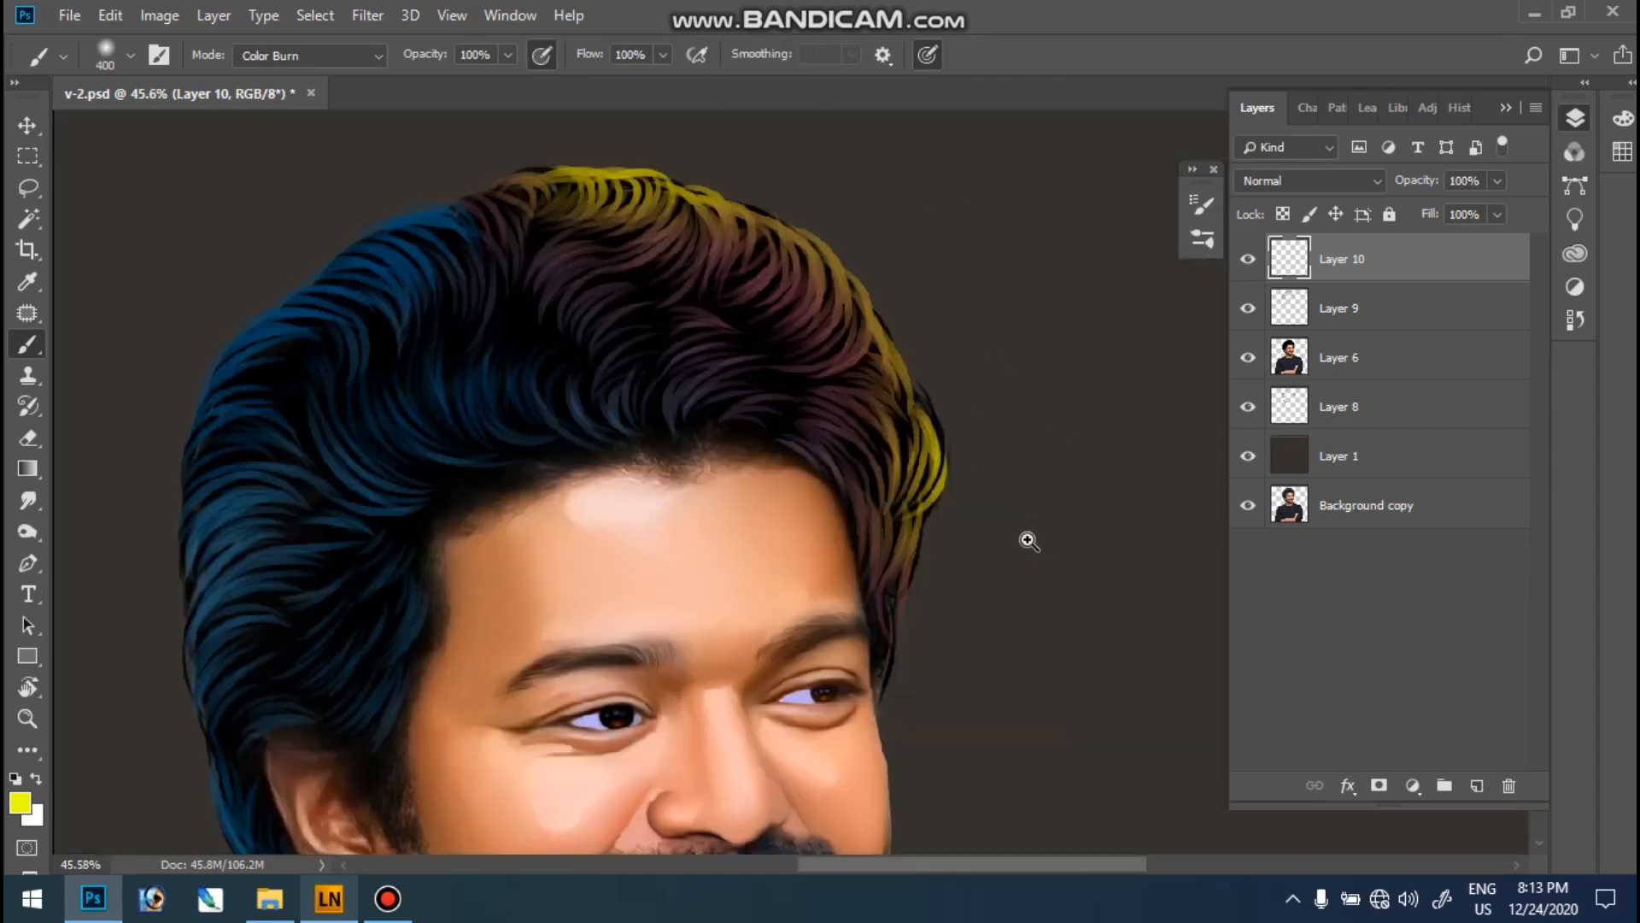
- Shift the yellow highlight layer's hue to -45 with Hue/Saturation, and return to the Brush
key(i)
key(ctrl+u)
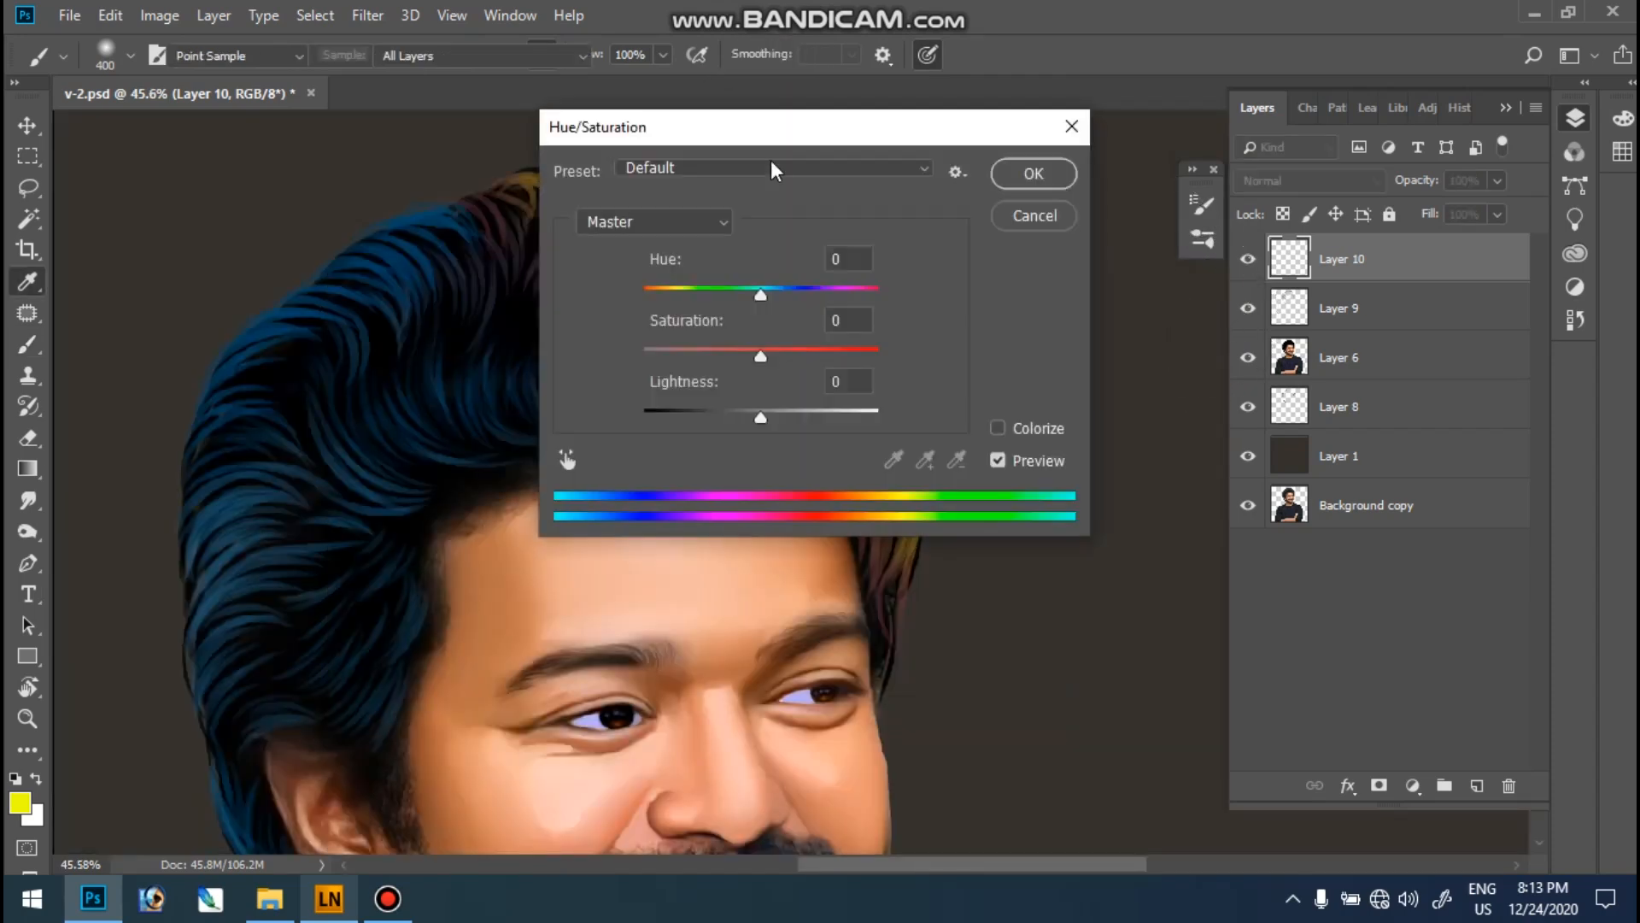
drag(996, 167, 1260, 216)
drag(1278, 381, 1226, 382)
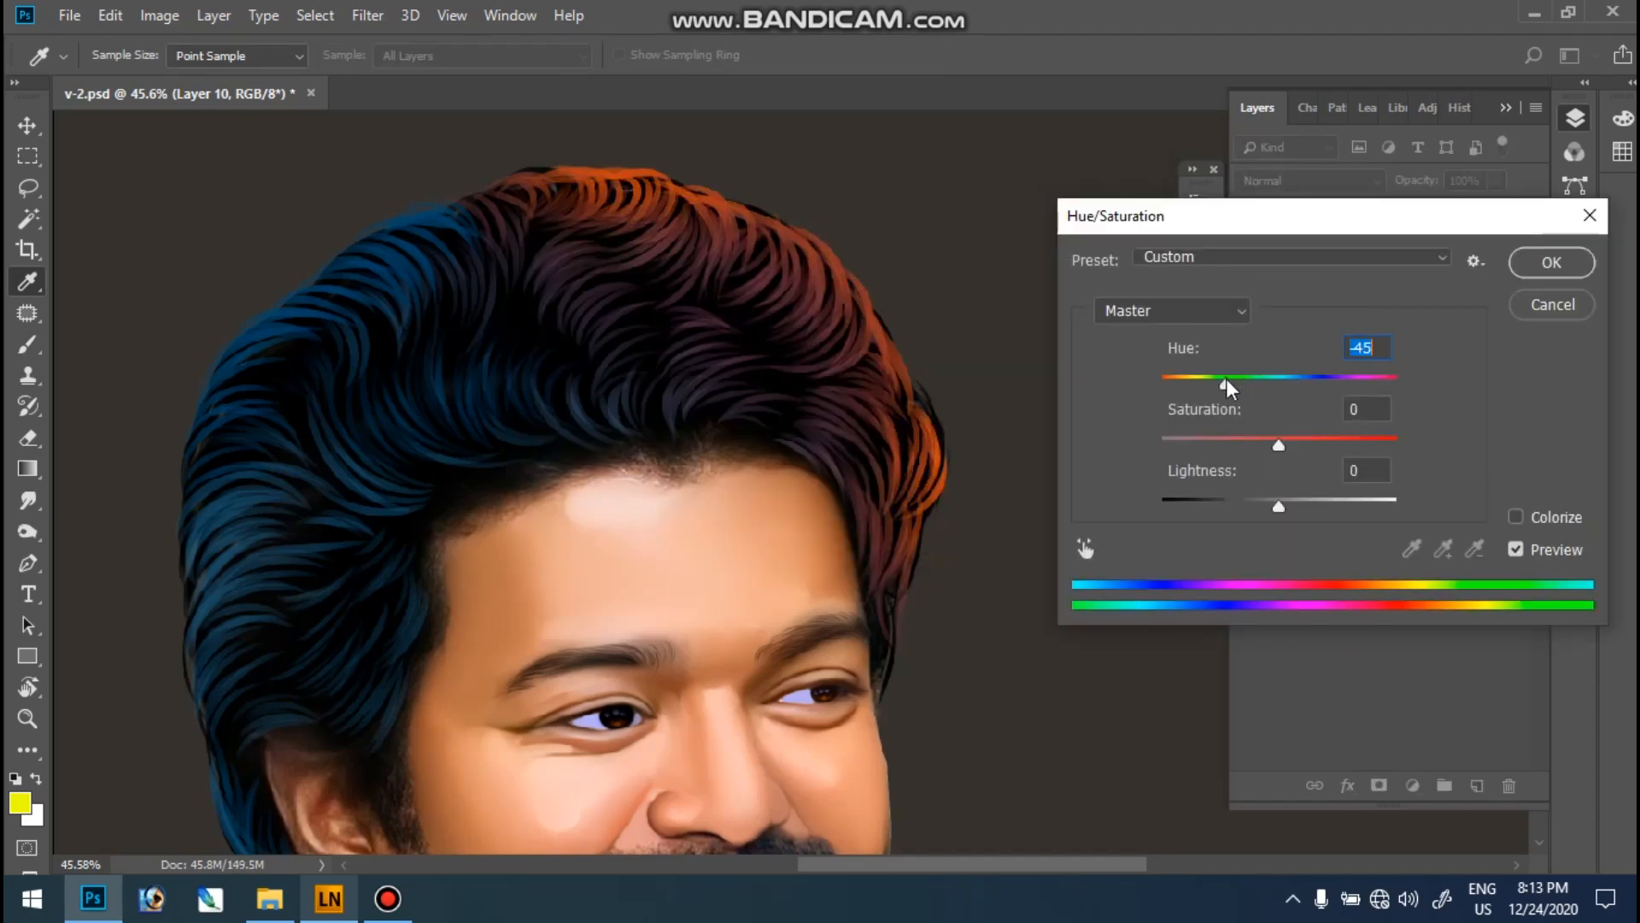
key(Return)
key(b)
- Switch to the Eraser at 500 px and examine the orange highlights across the whole portrait and close up
key(ctrl+0)
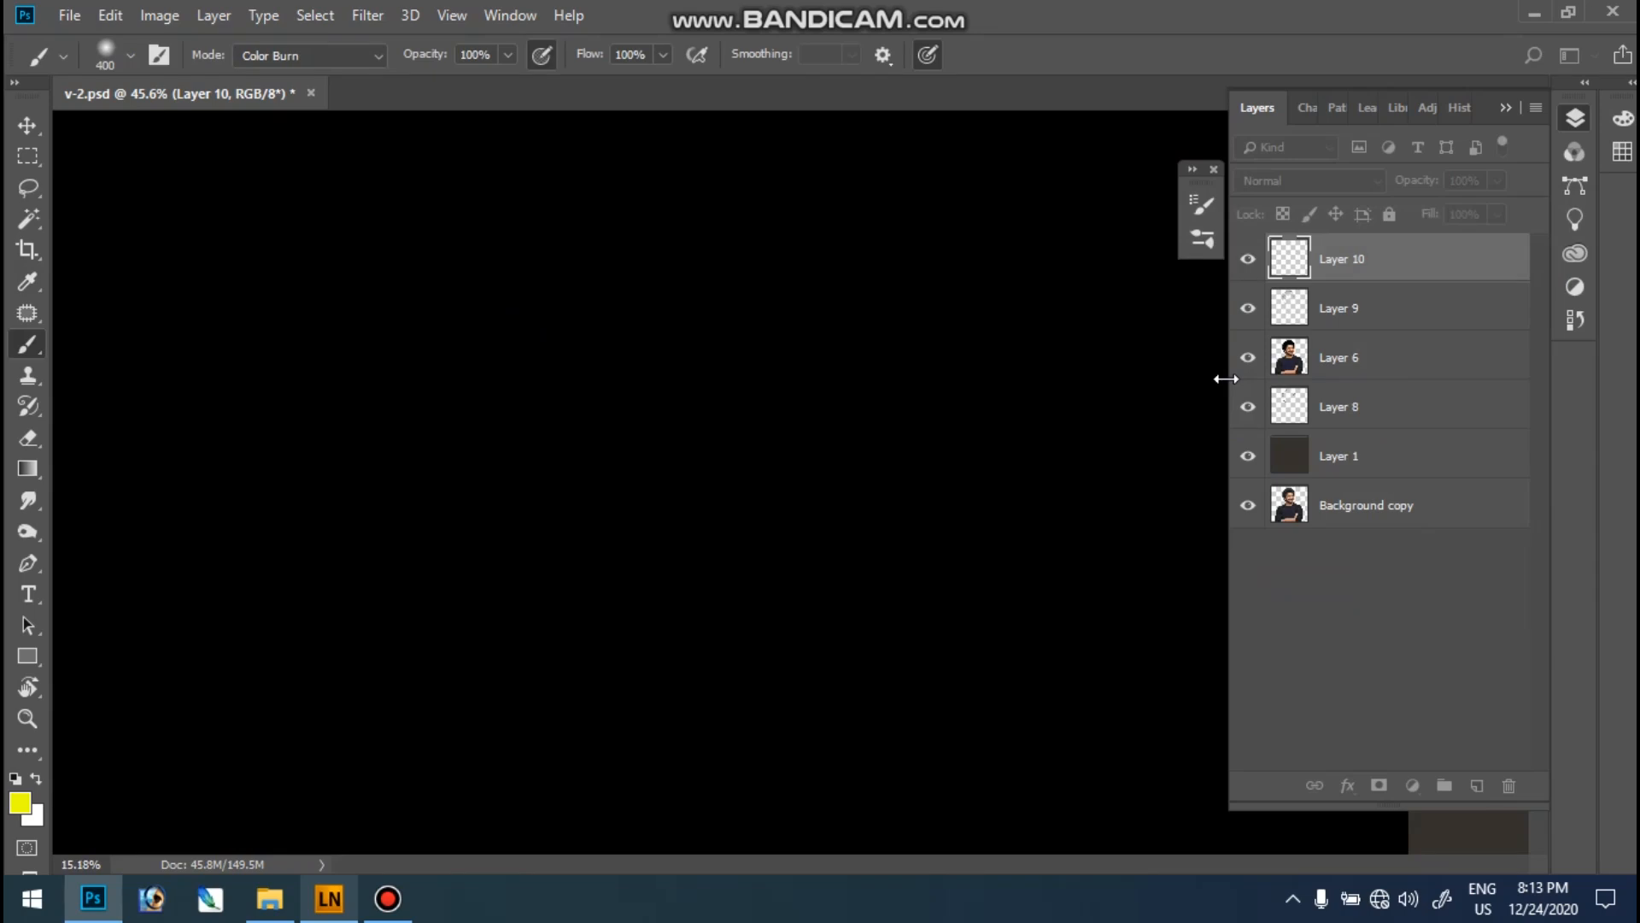
ctrl+click(908, 166)
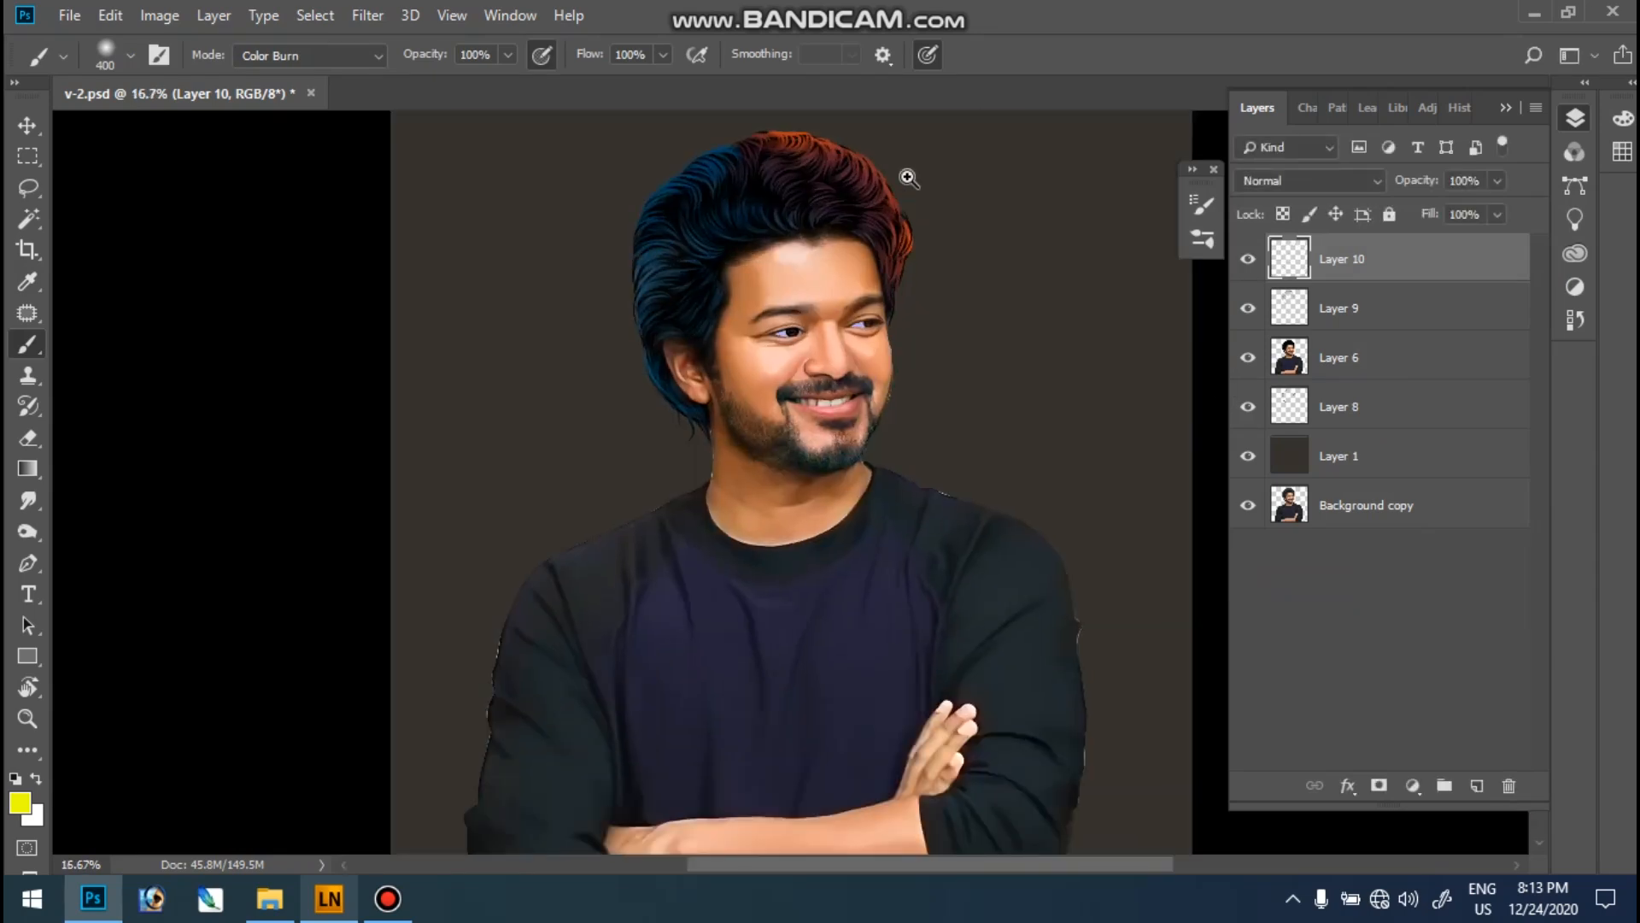
ctrl+click(908, 177)
key(e)
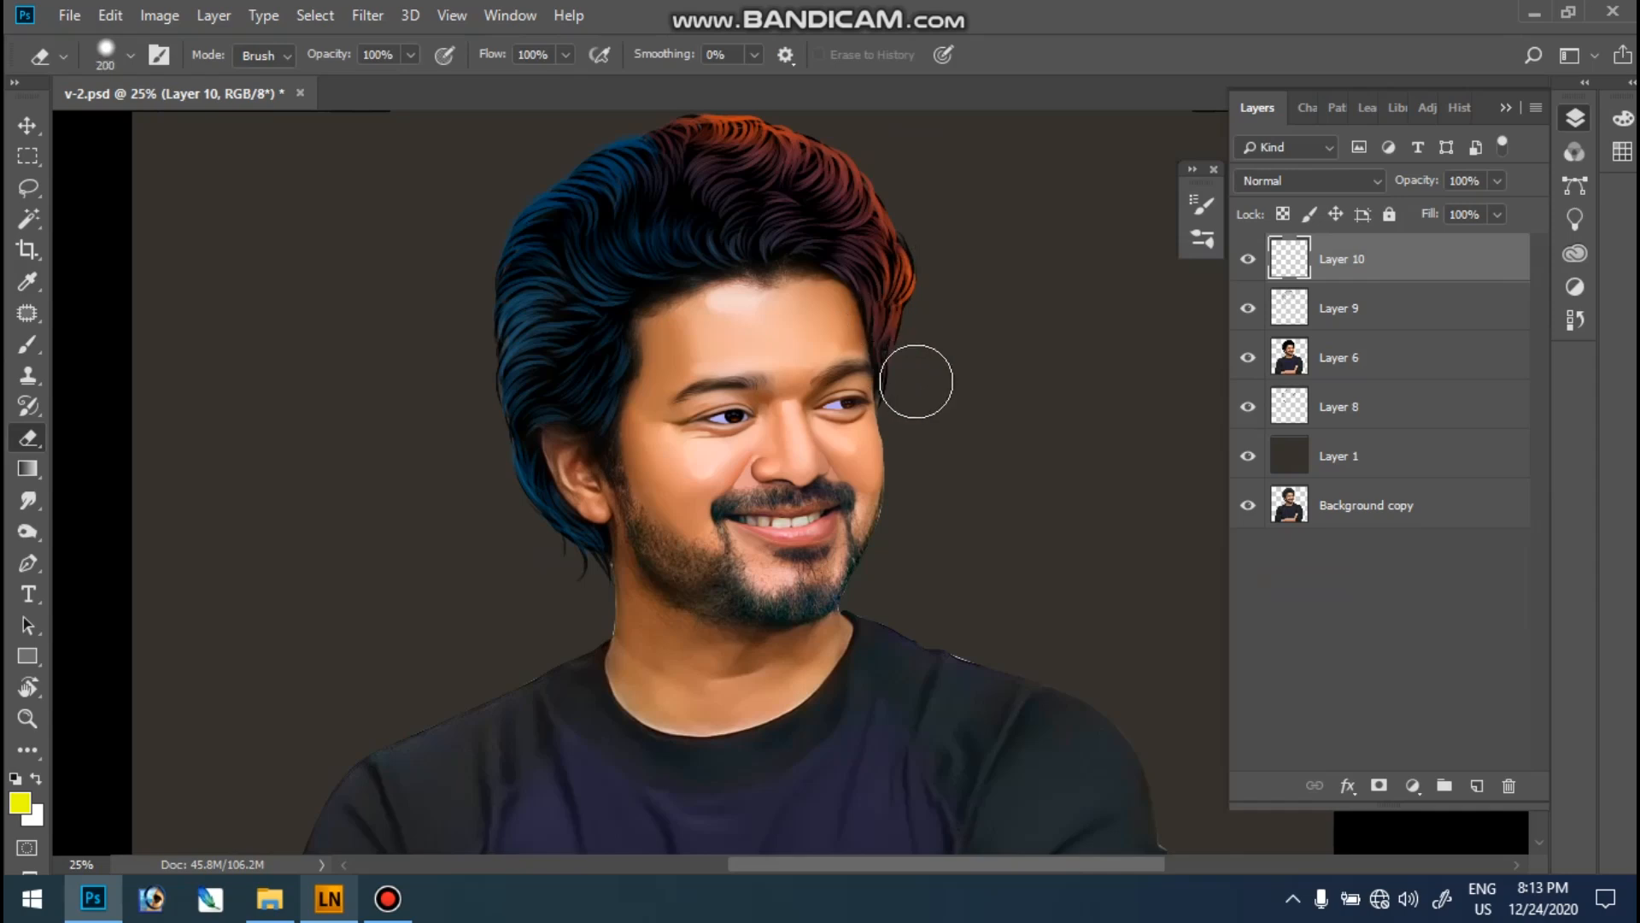
key(bracketright)
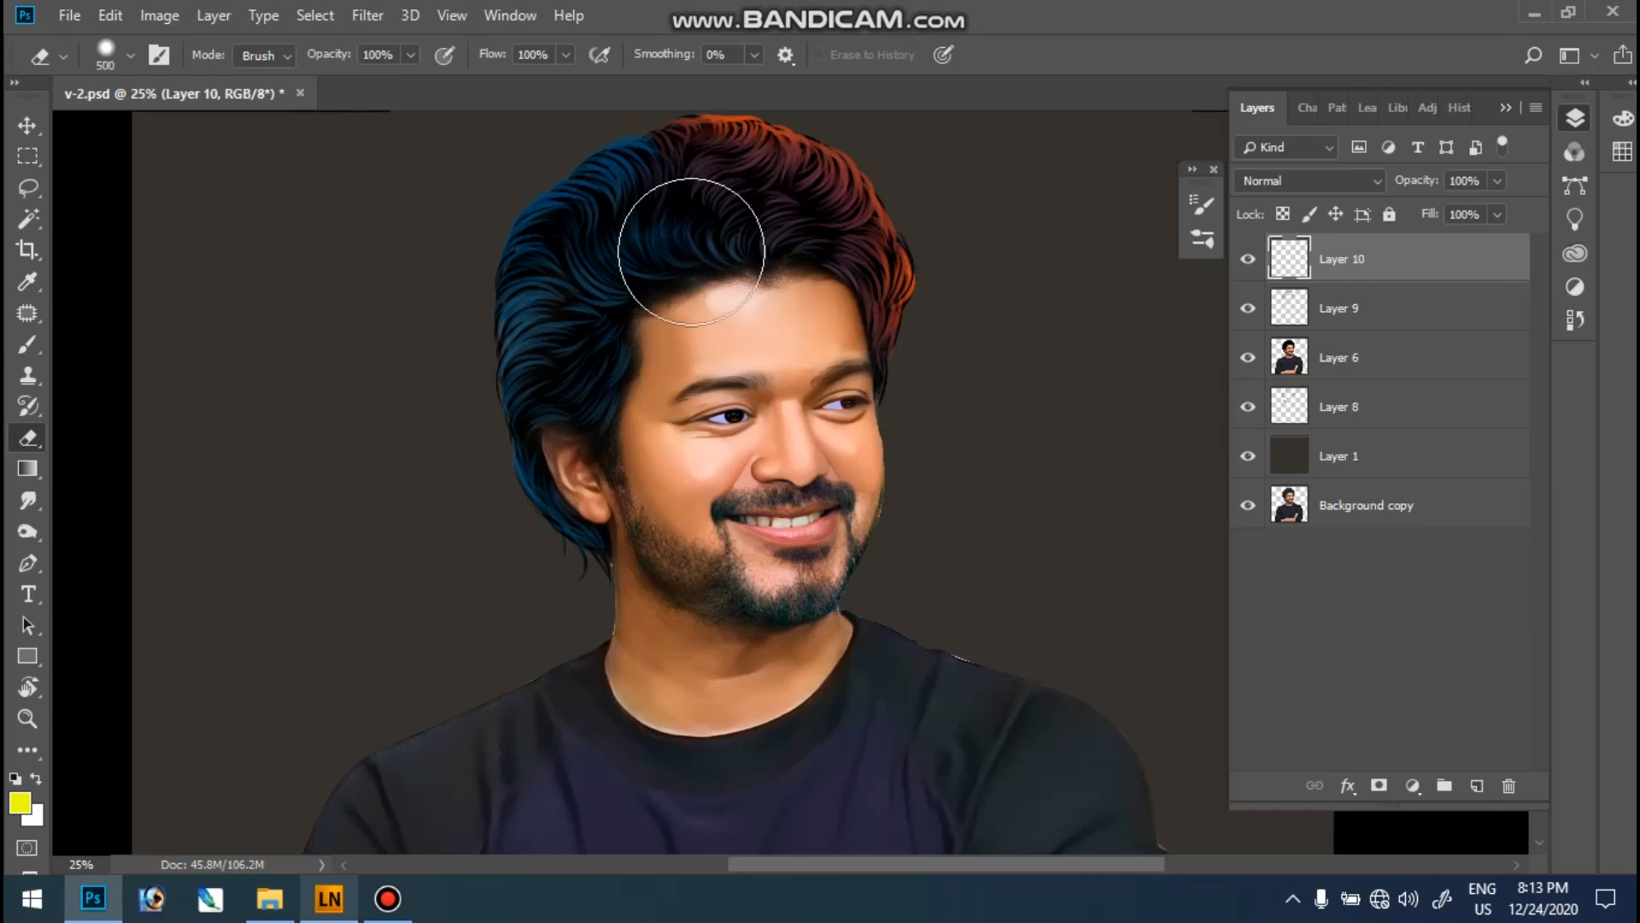
ctrl+click(881, 267)
drag(897, 285, 943, 453)
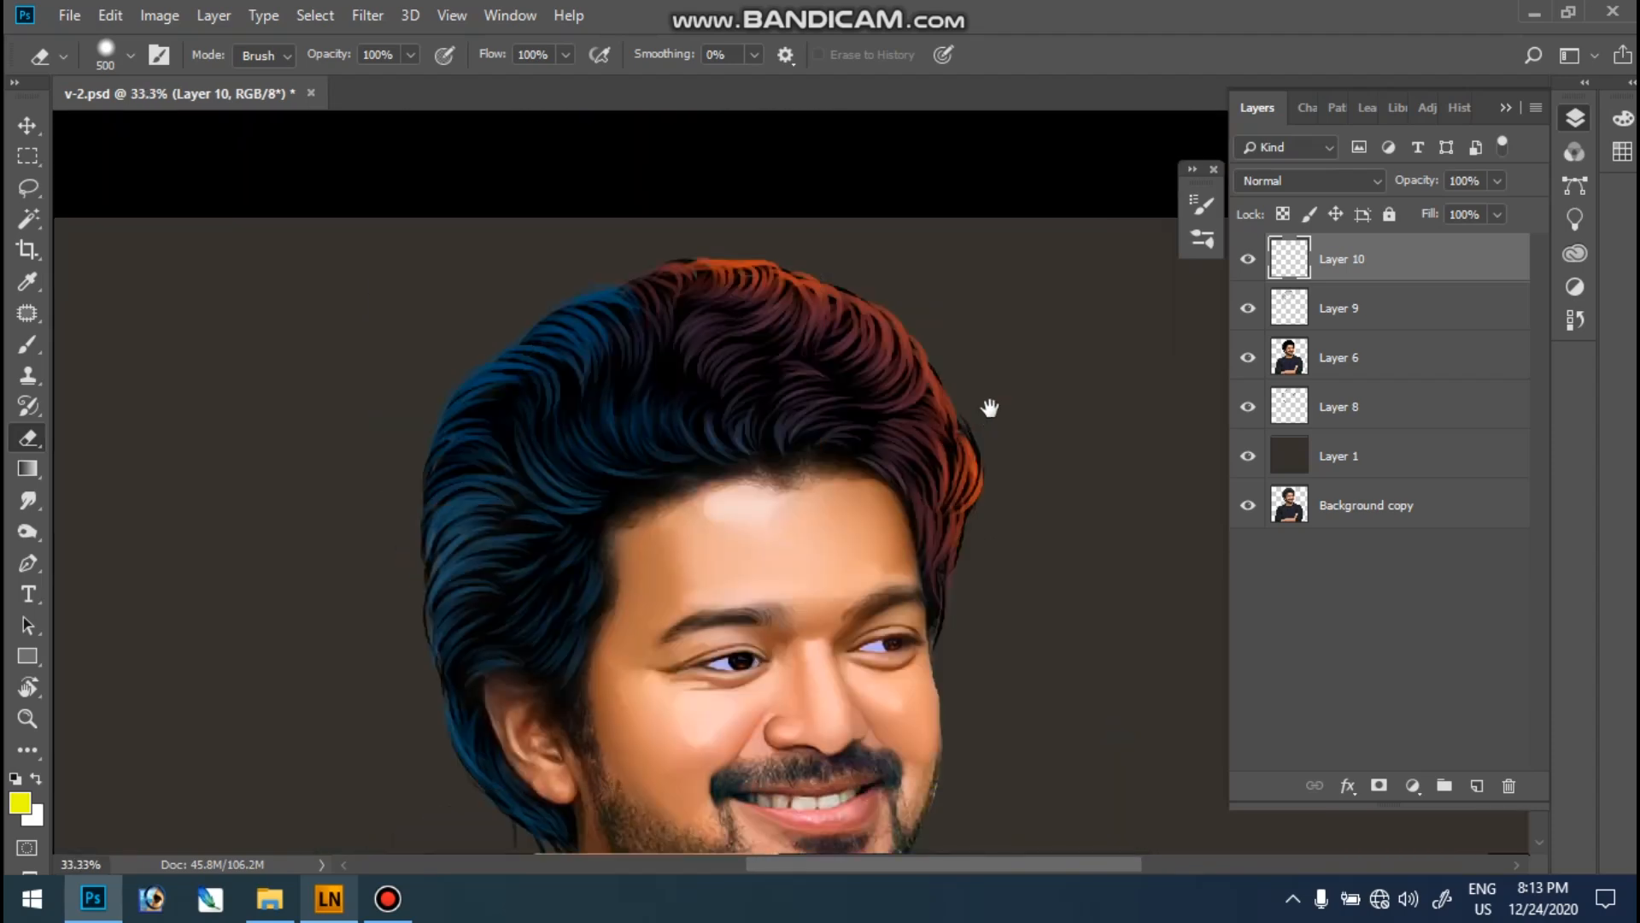
ctrl+click(888, 346)
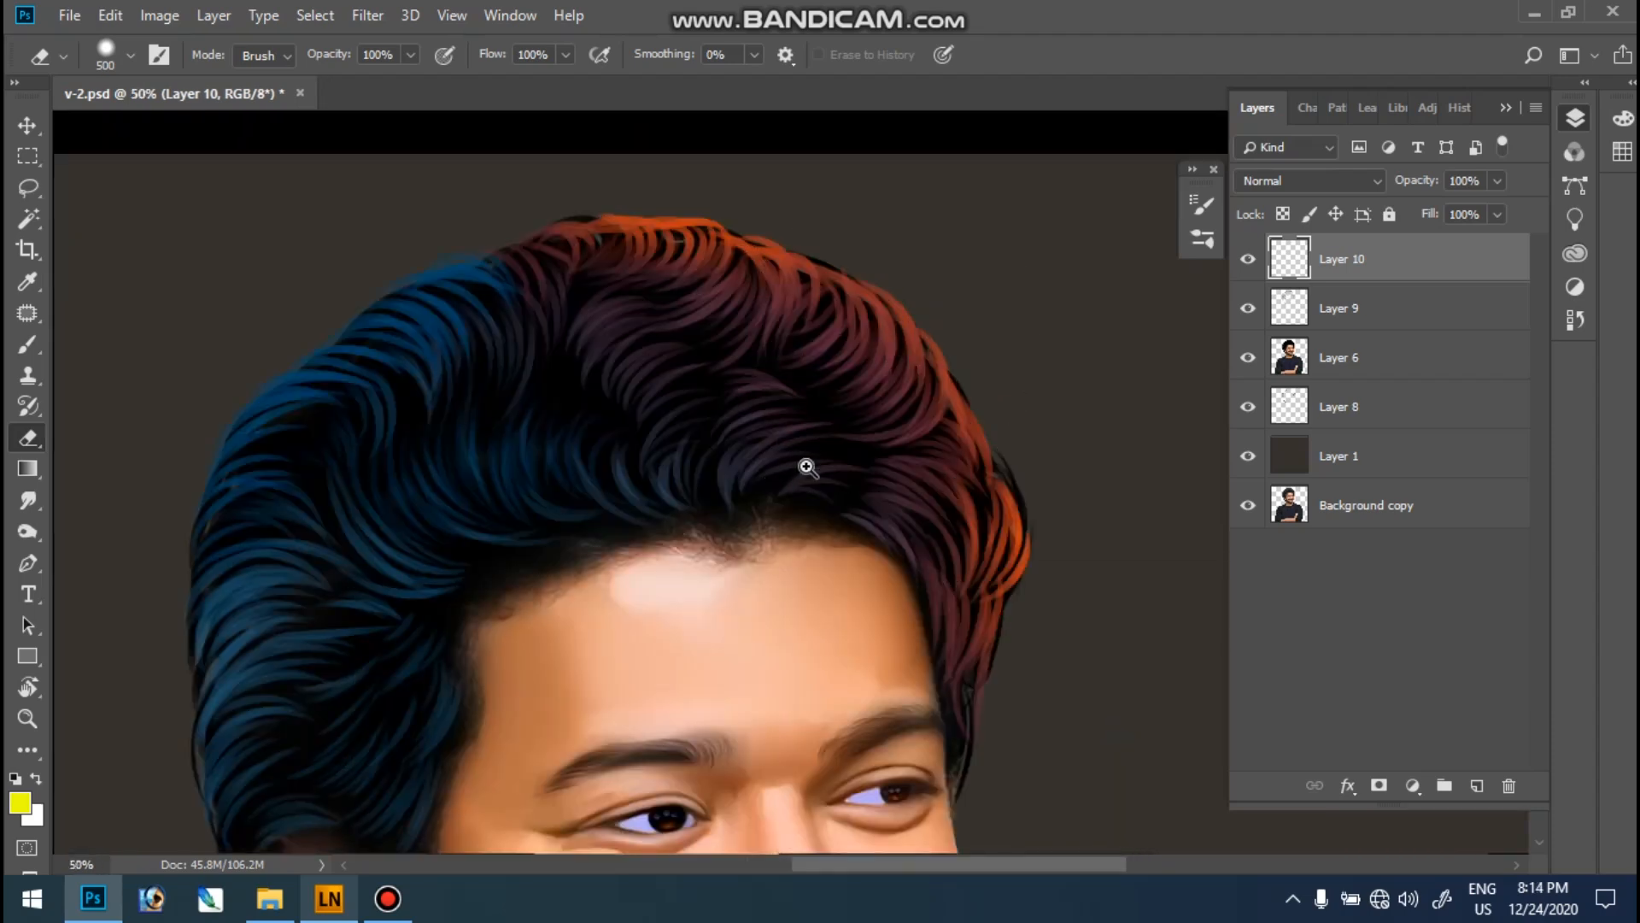
key(ctrl+0)
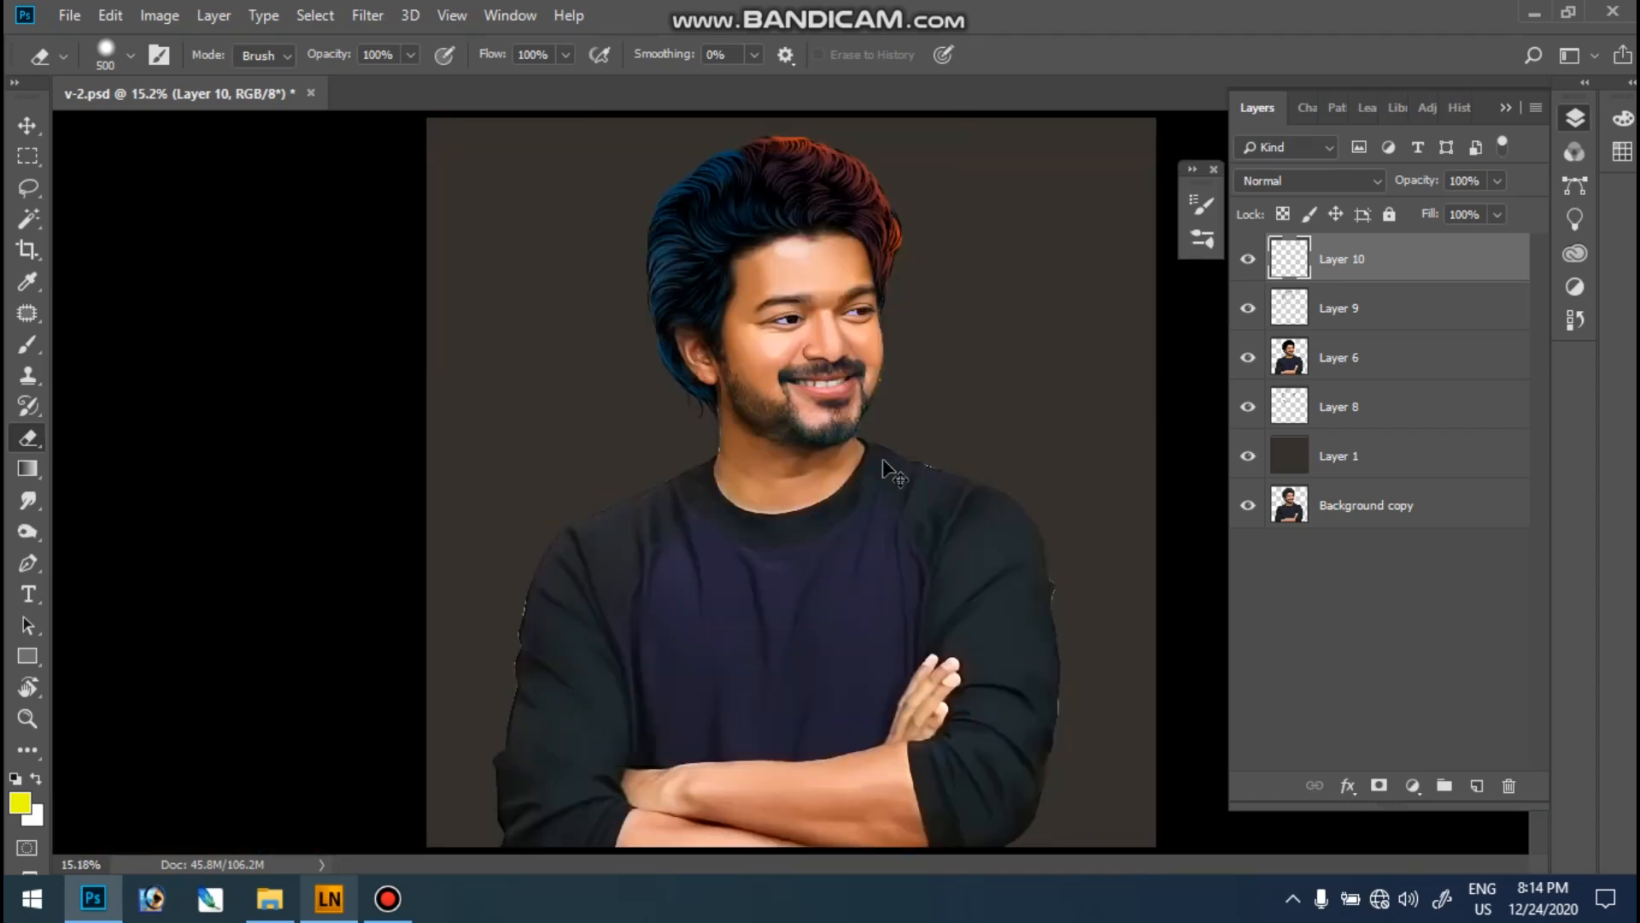
ctrl+click(864, 149)
ctrl+click(867, 149)
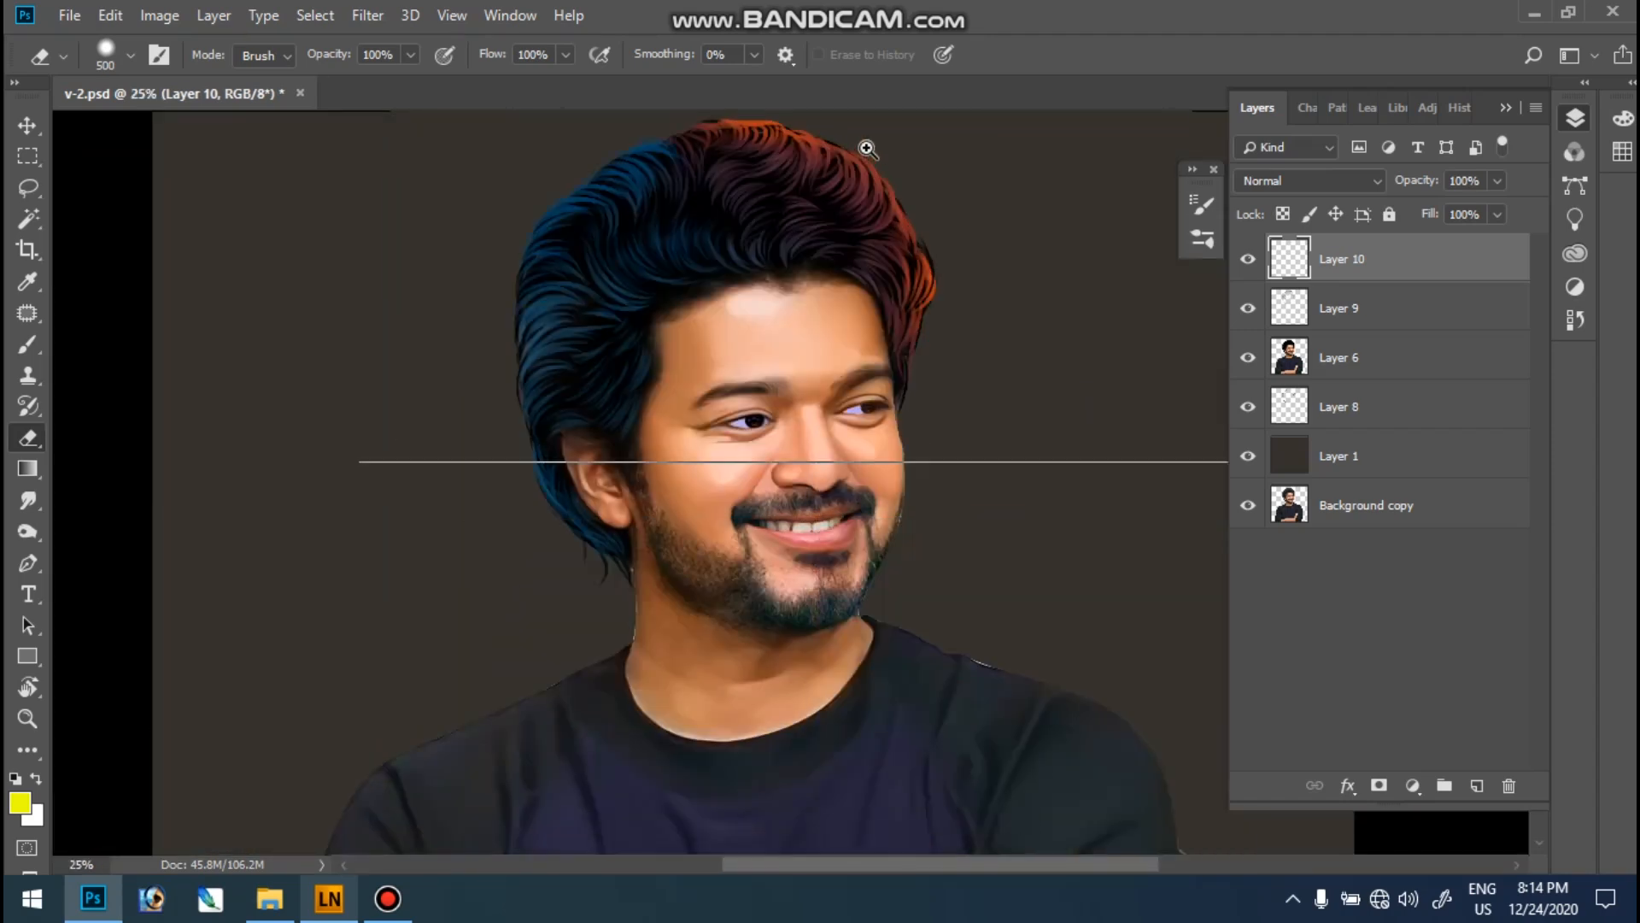
ctrl+click(866, 157)
ctrl+click(866, 157)
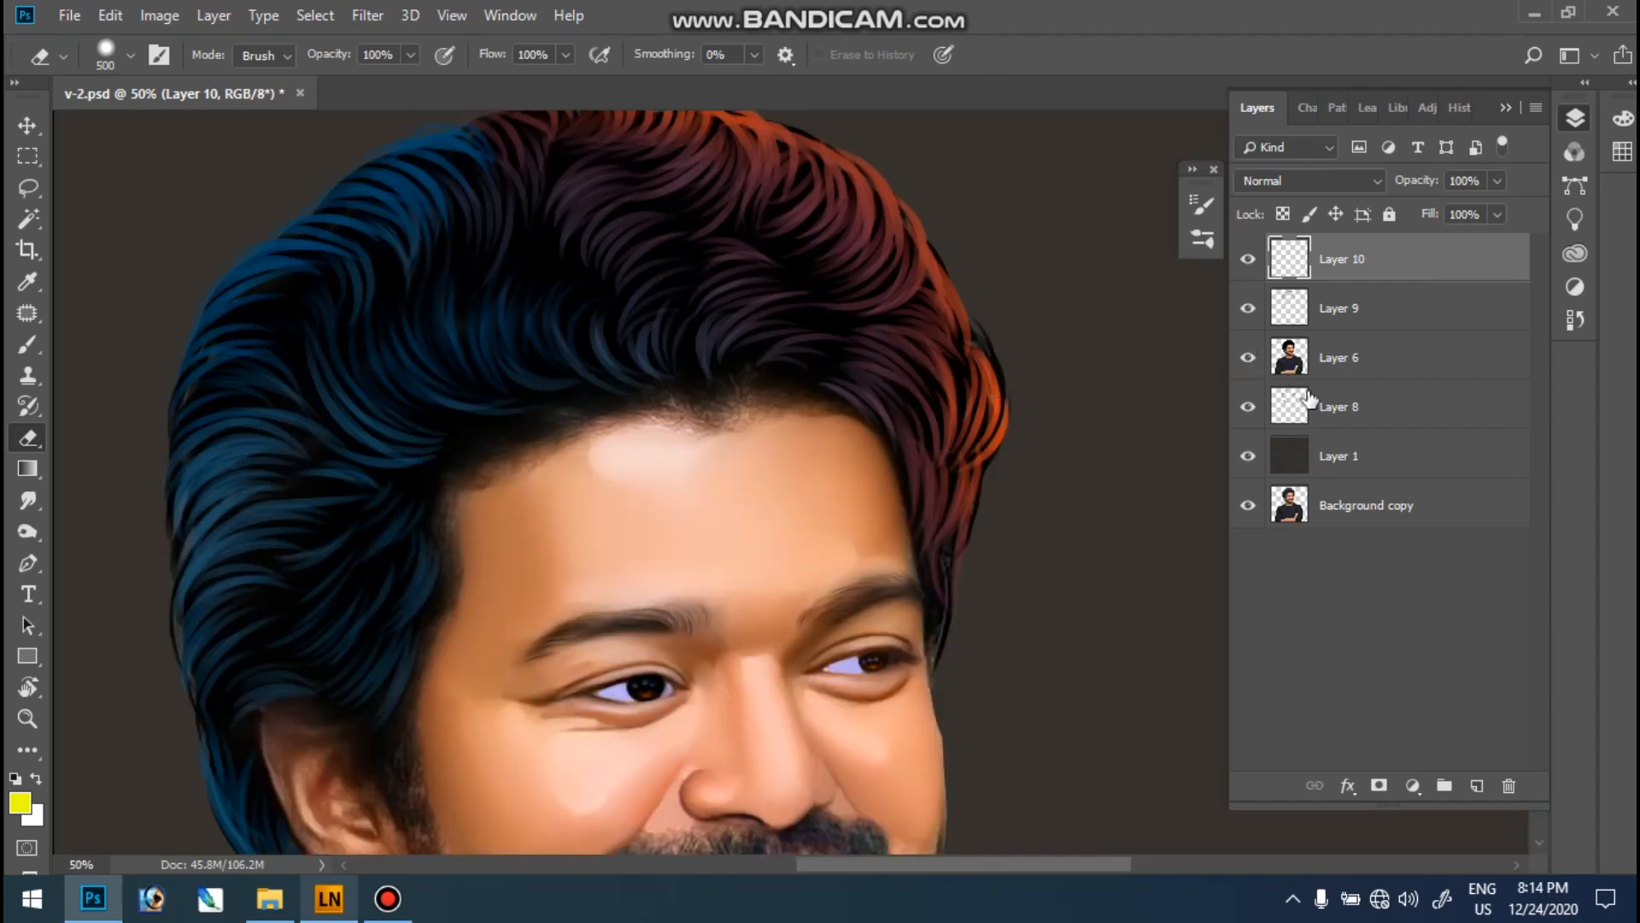
- Load the strands of Layer 9 as a selection
drag(1332, 367, 1287, 365)
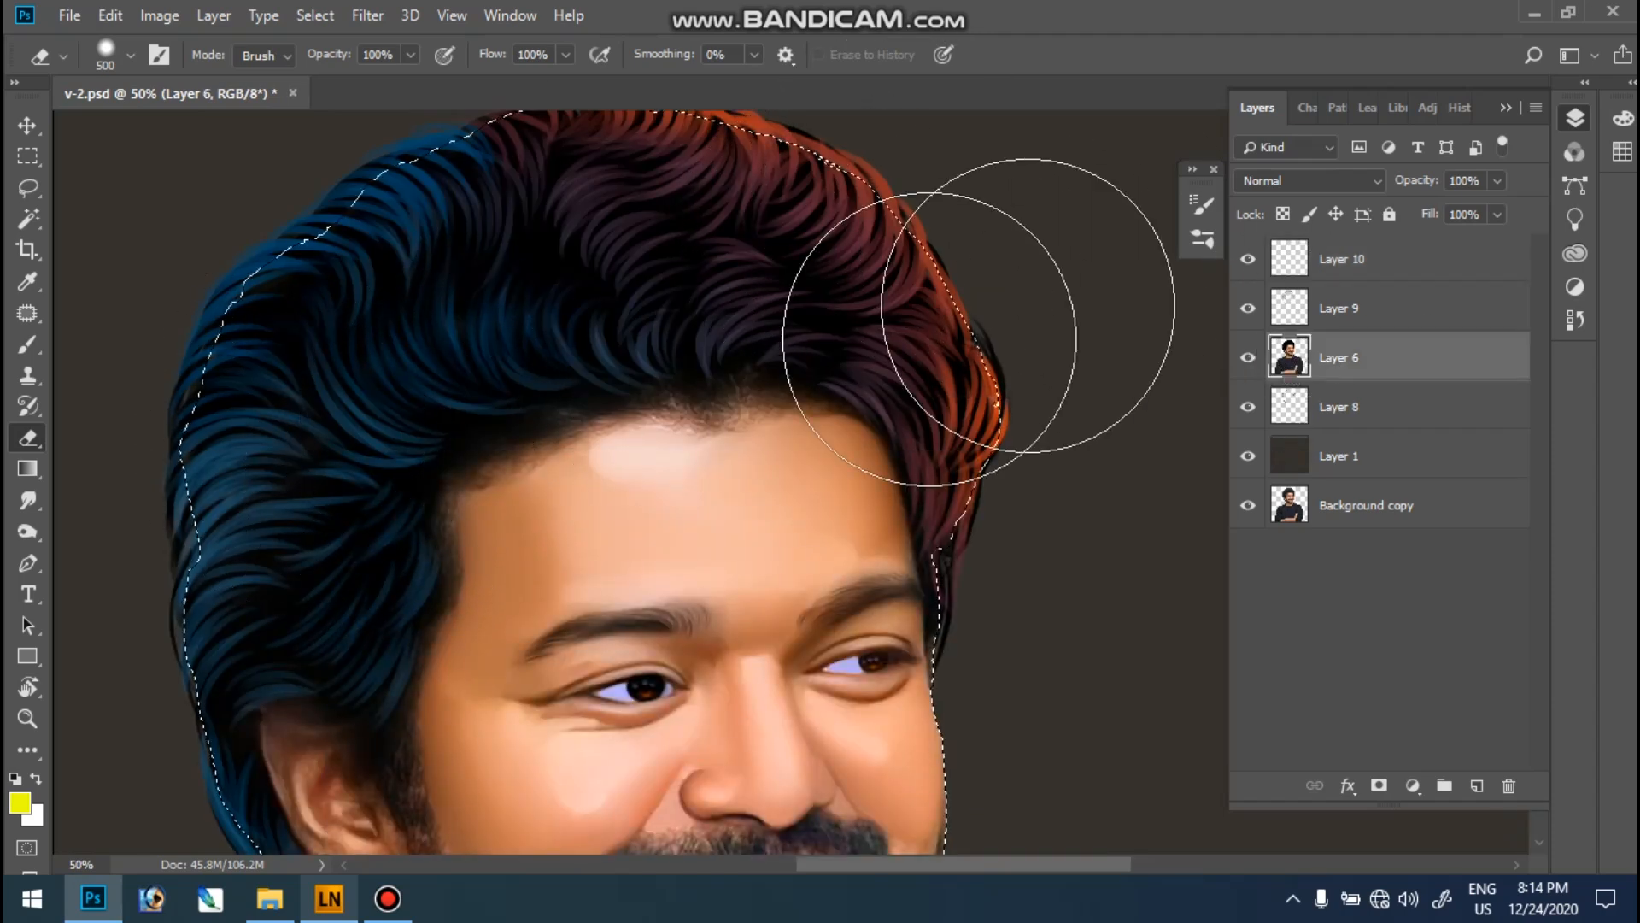
ctrl+click(1289, 308)
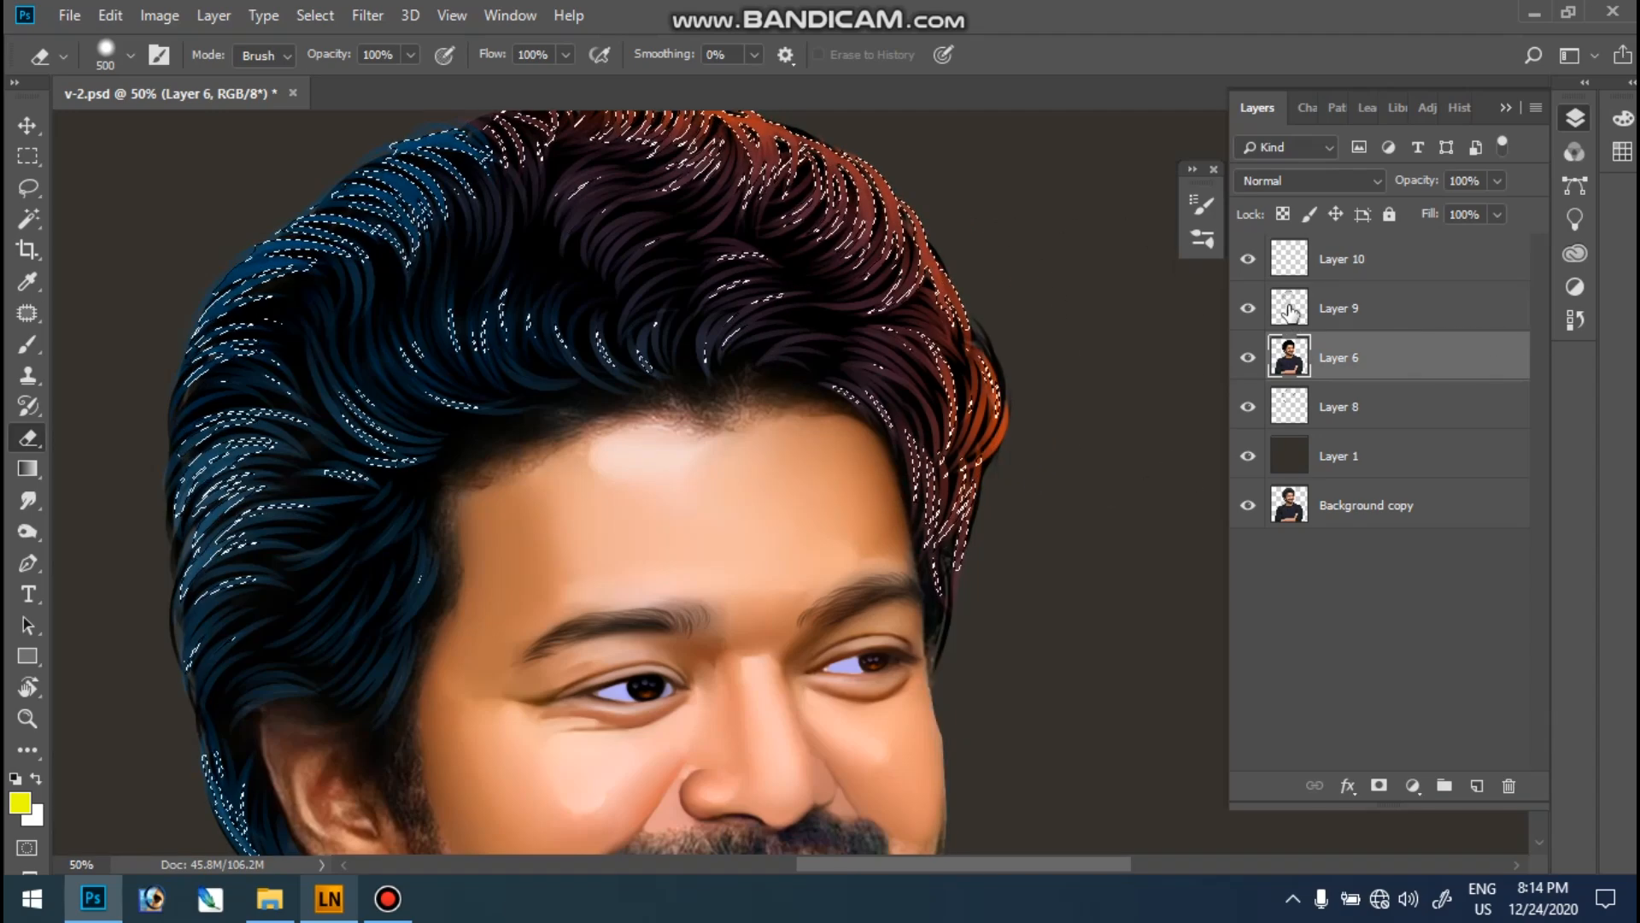
- Set the foreground colour to pink, ff007e, and add a new top layer for painting with the Brush
click(19, 803)
drag(1279, 489, 1273, 479)
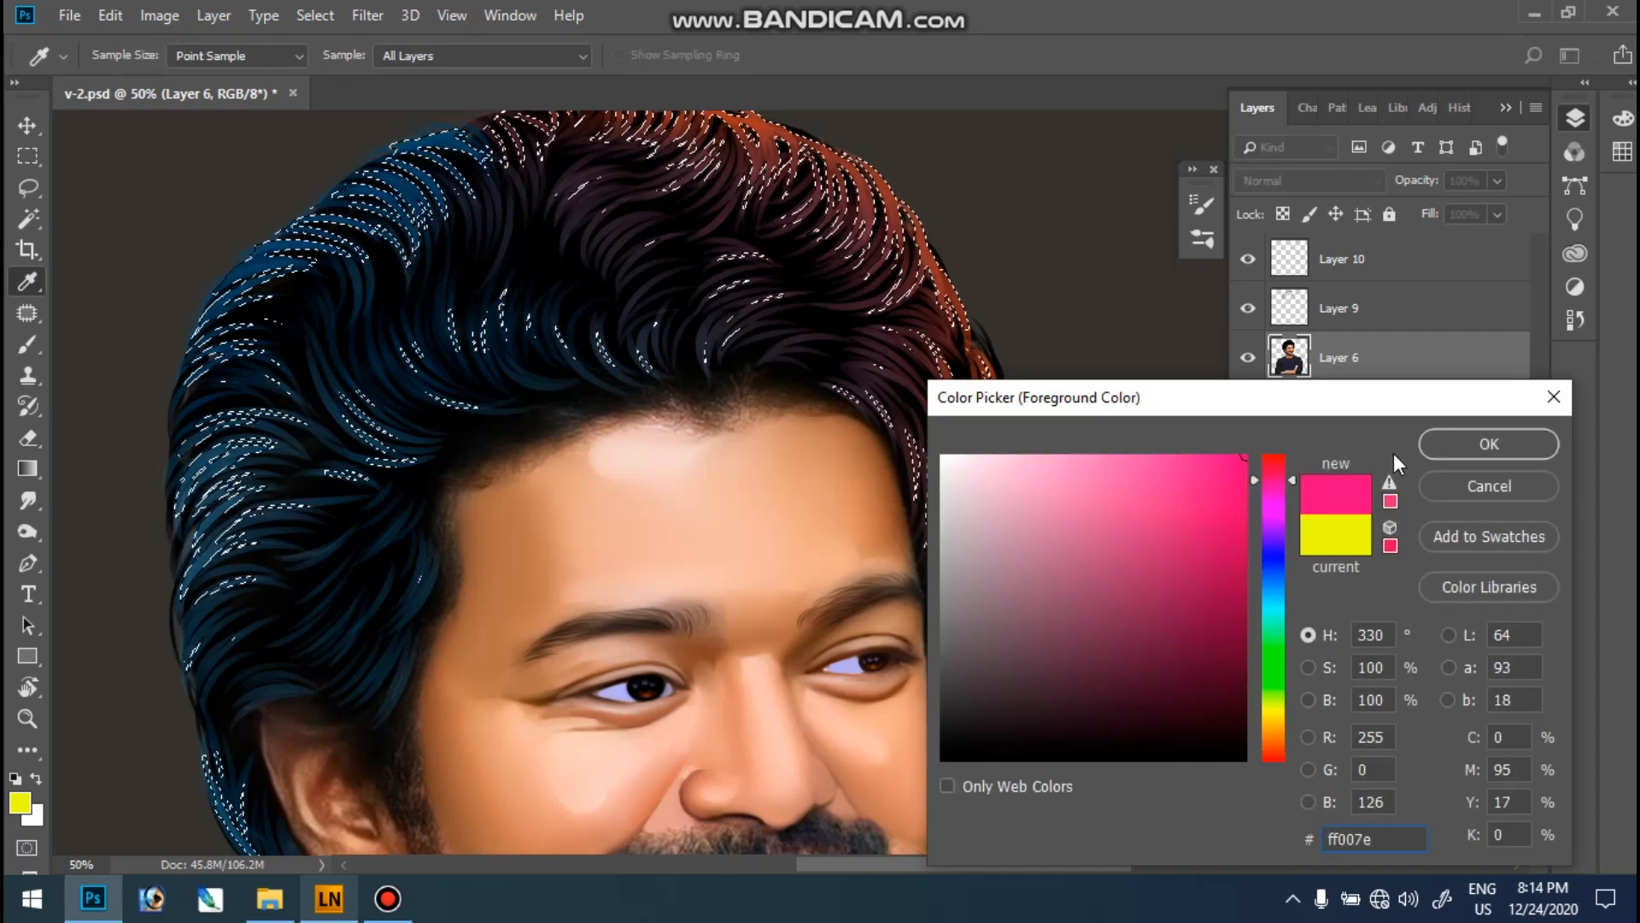
click(1432, 447)
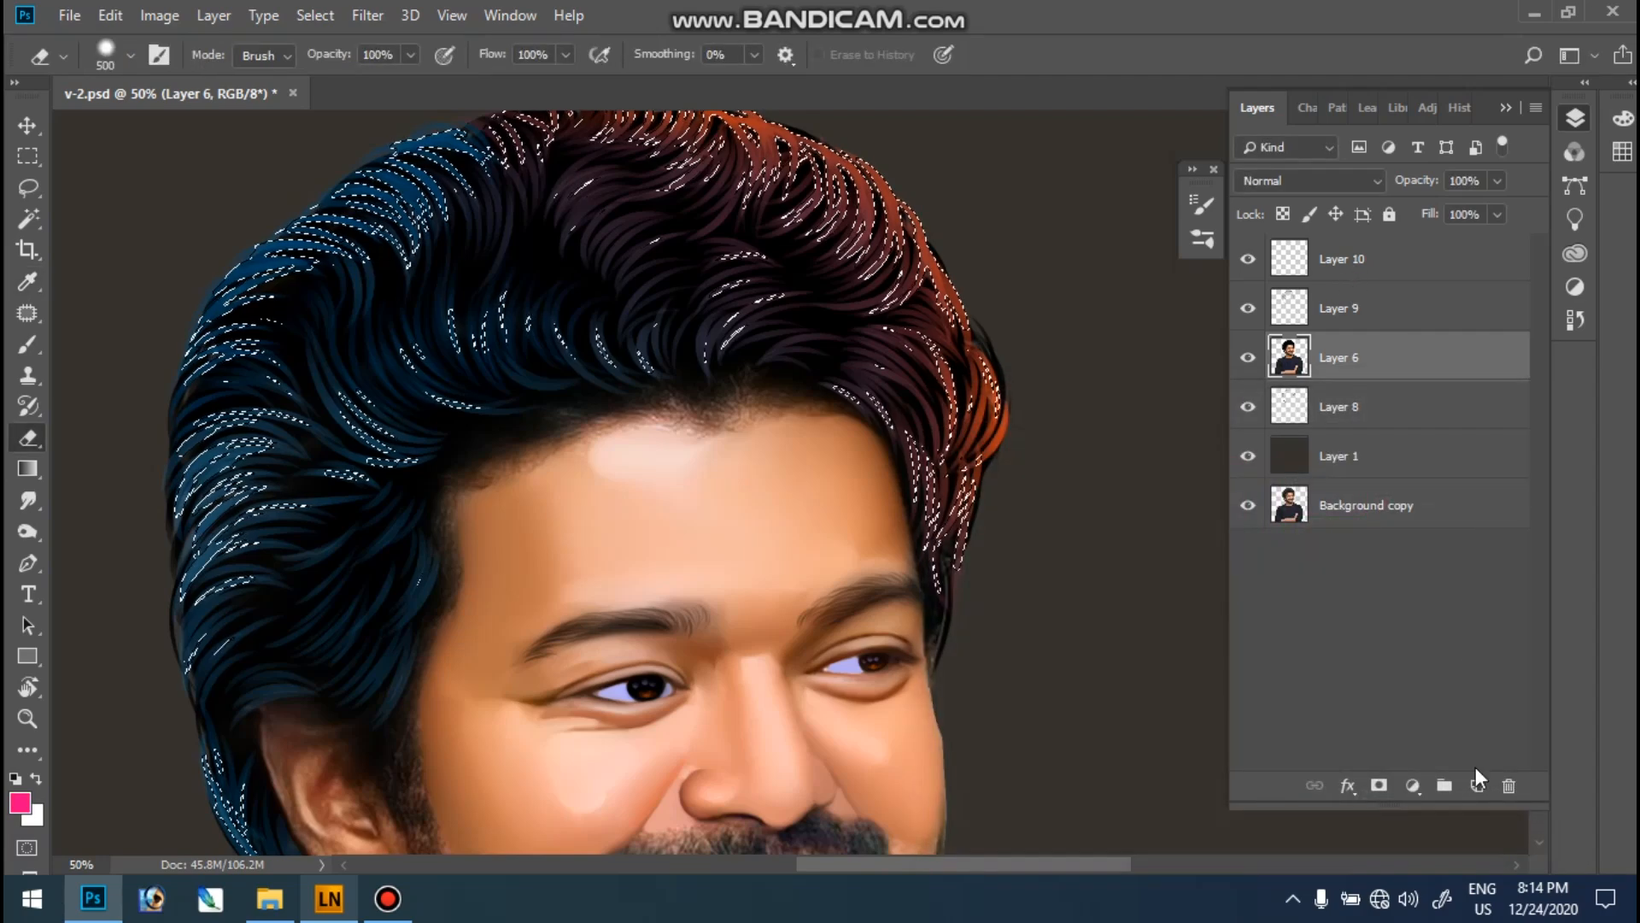
click(1477, 785)
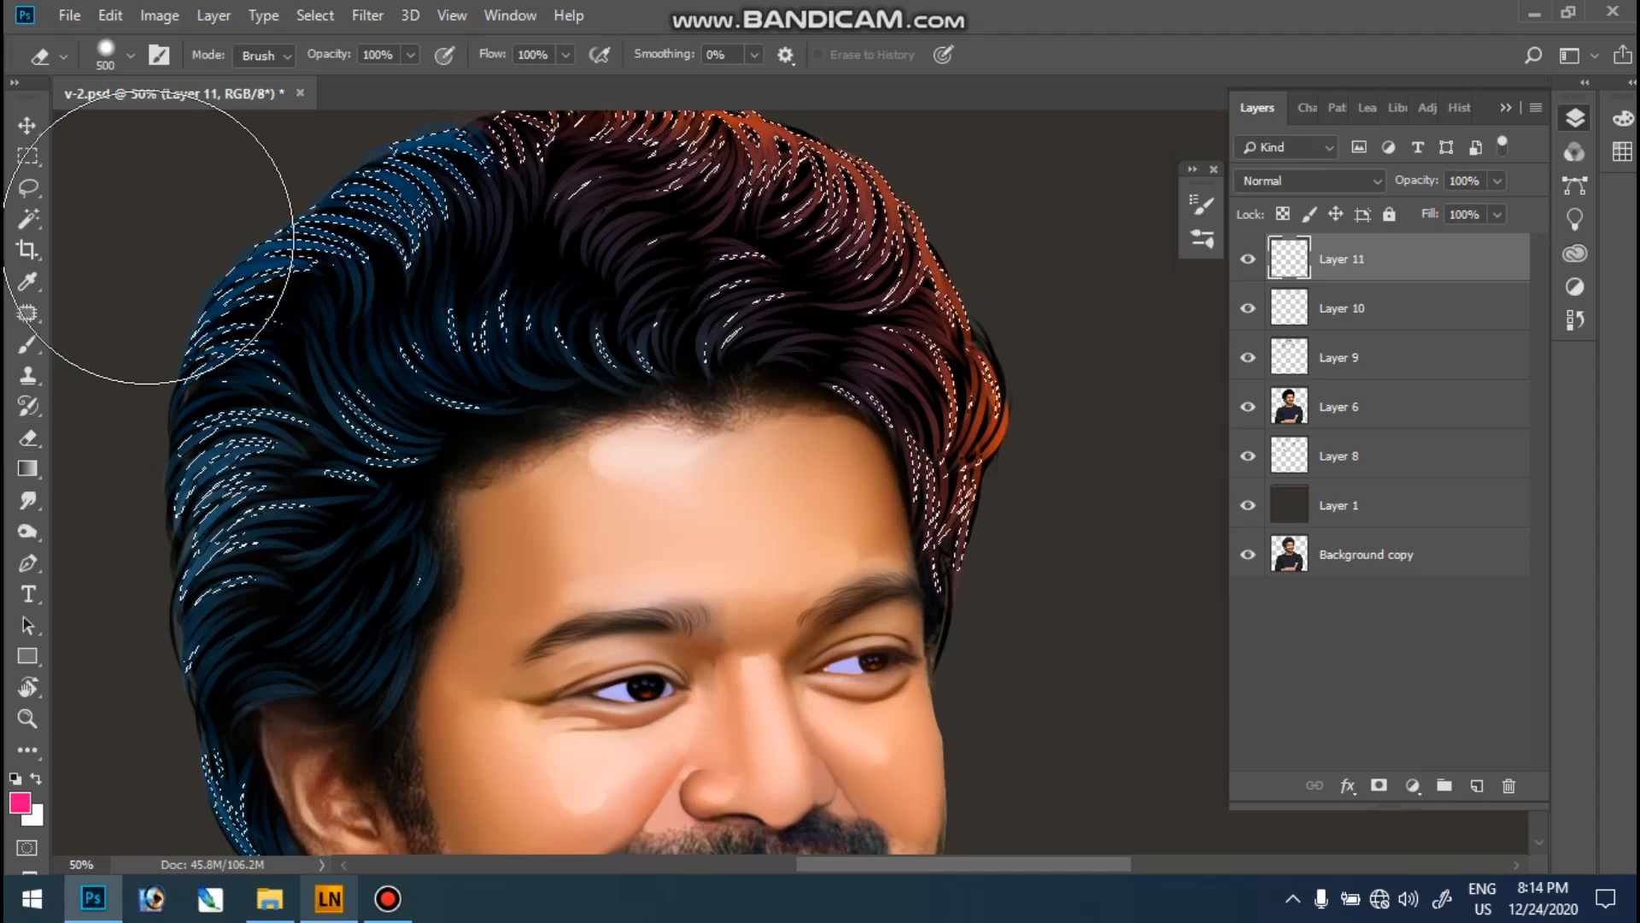
key(b)
- Try pink dabs on the blue hair and around the forehead with the brush enlarged up to 800 px, and undo them
key(bracketright)
click(163, 223)
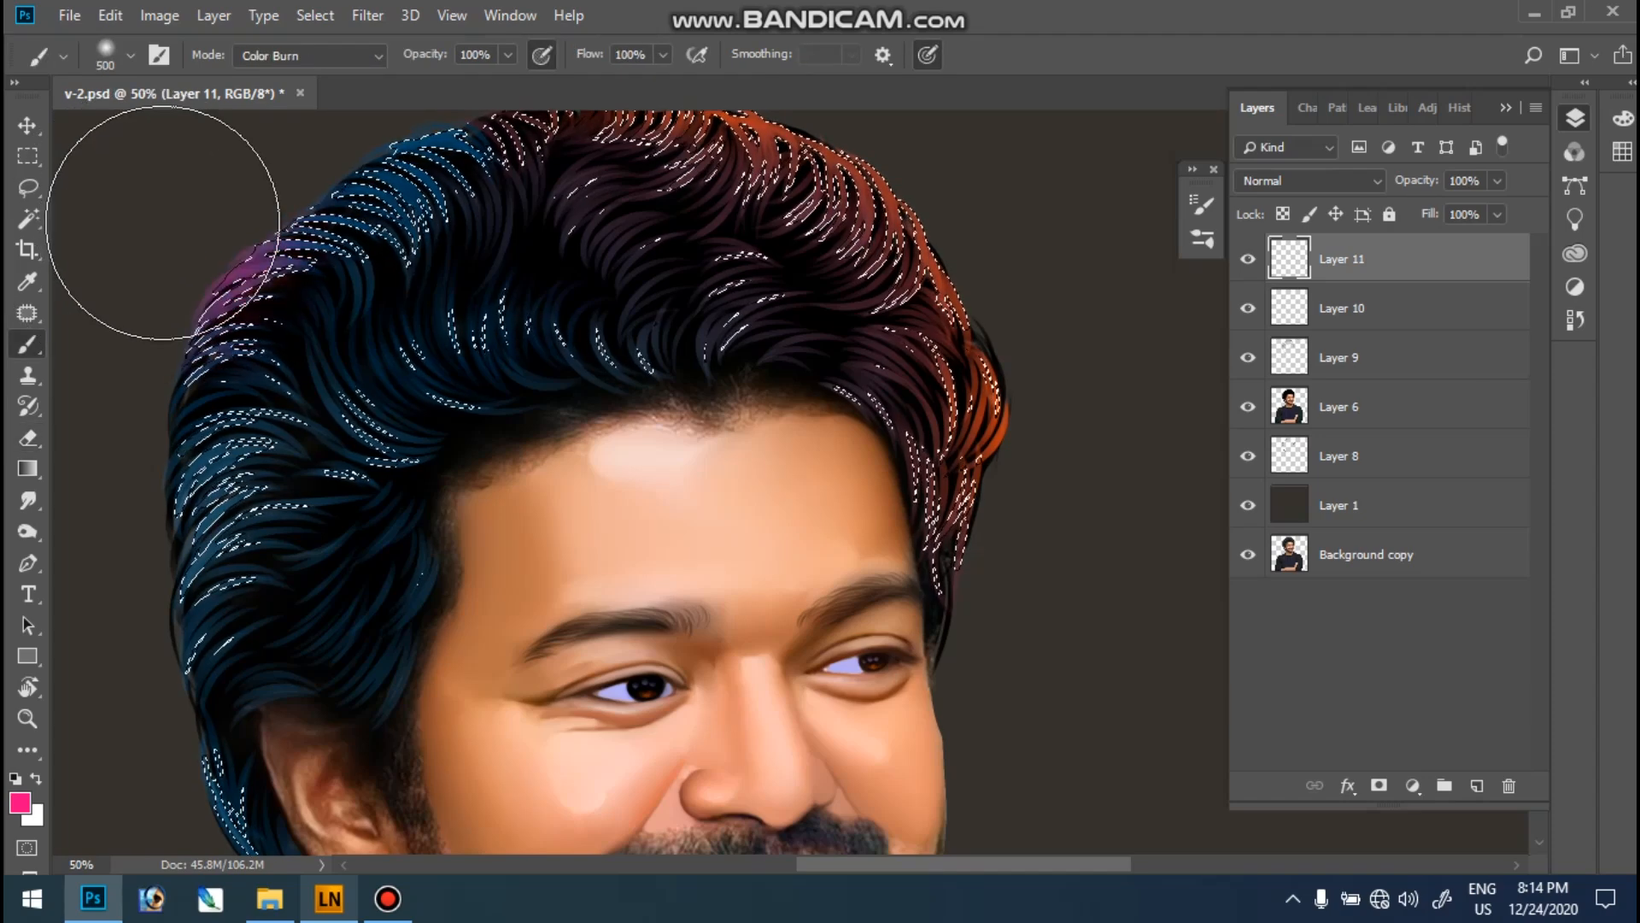
key(bracketright)
key(bracketright)
key(bracketright)
key(ctrl+z)
click(630, 544)
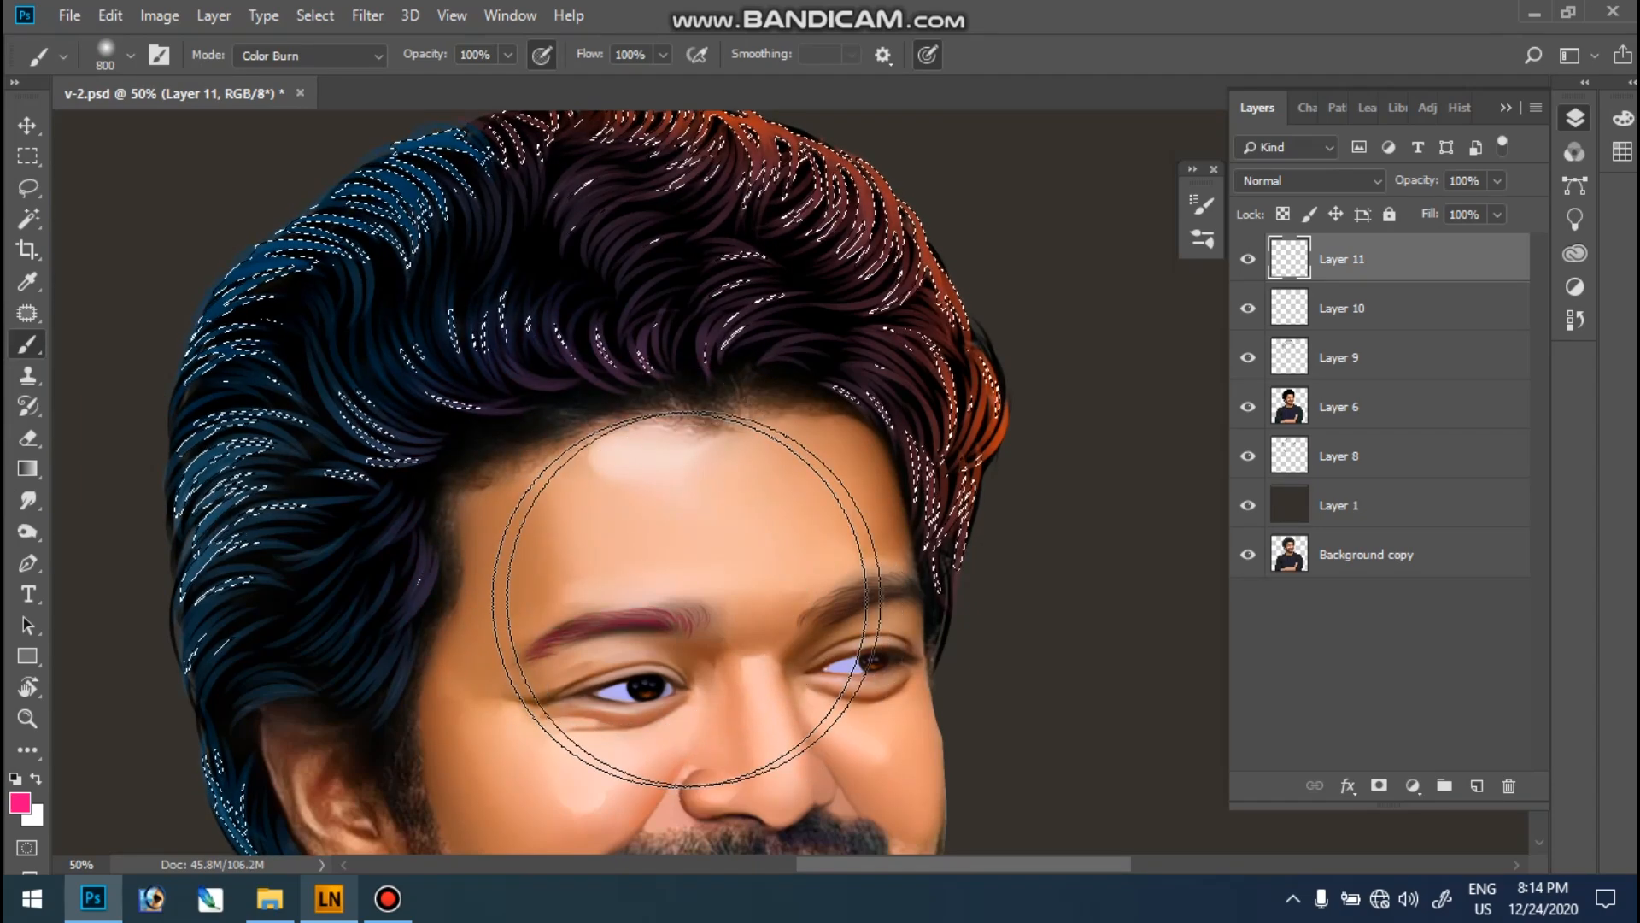
key(ctrl+z)
- Reduce the brush to 300 px, try a pink dab on the blue strands above the forehead, and undo it
key(bracketleft)
key(bracketleft)
key(bracketleft)
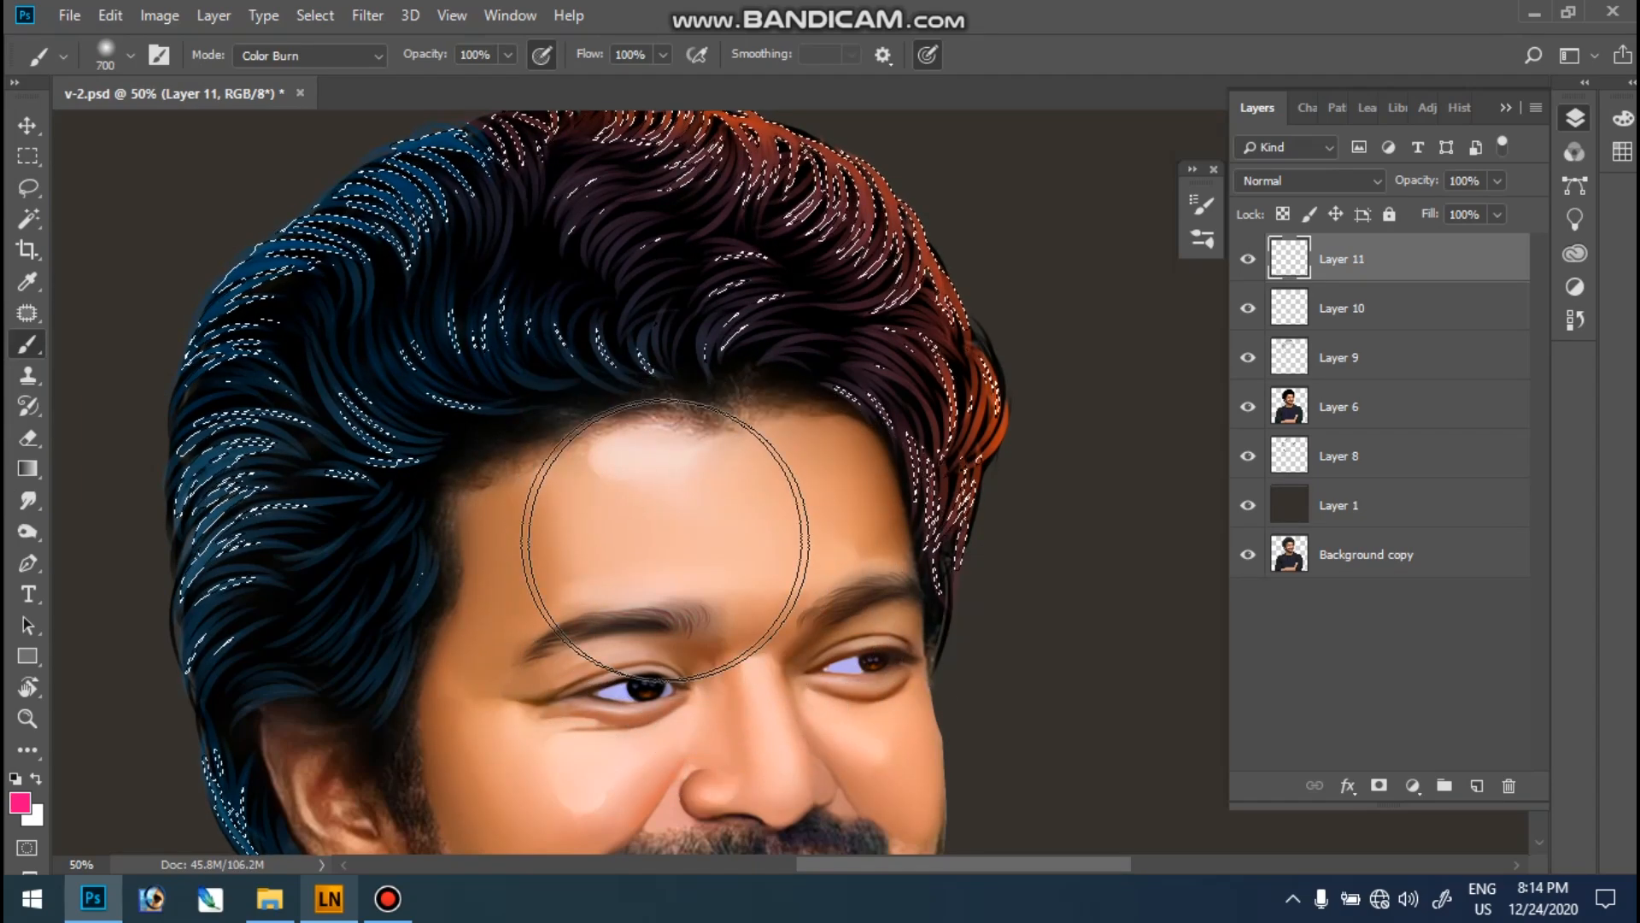
key(bracketleft)
key(bracketleft)
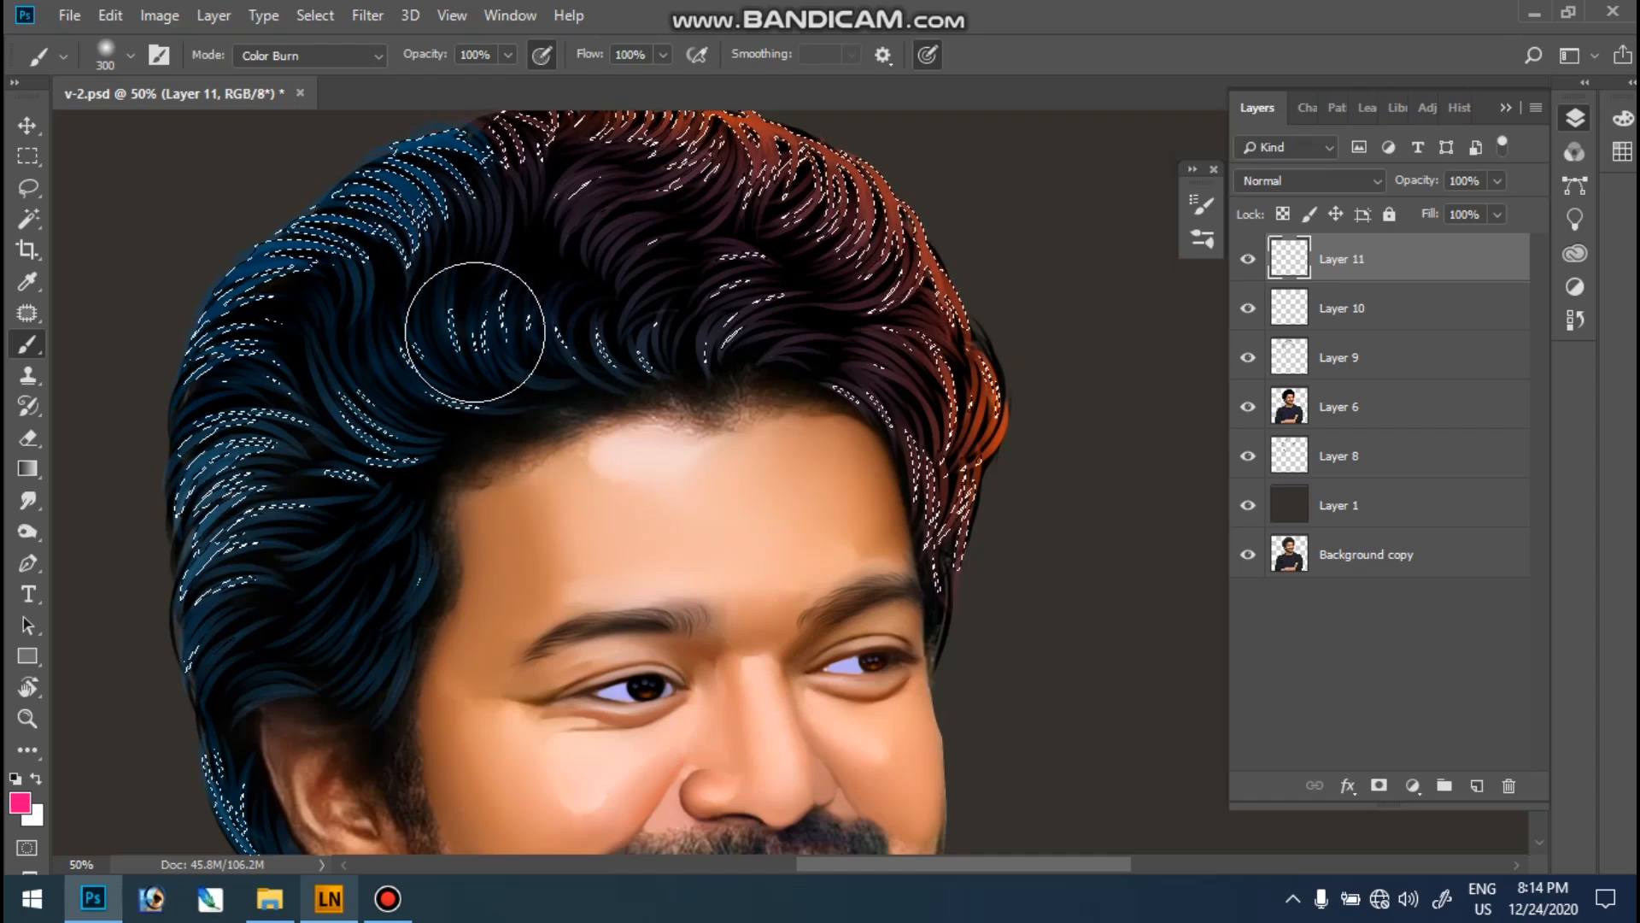
click(472, 324)
key(ctrl+z)
- Paint pink highlights across the selected blue strands above the forehead and temple at 27% brush opacity, and clear the selection
drag(508, 54, 428, 79)
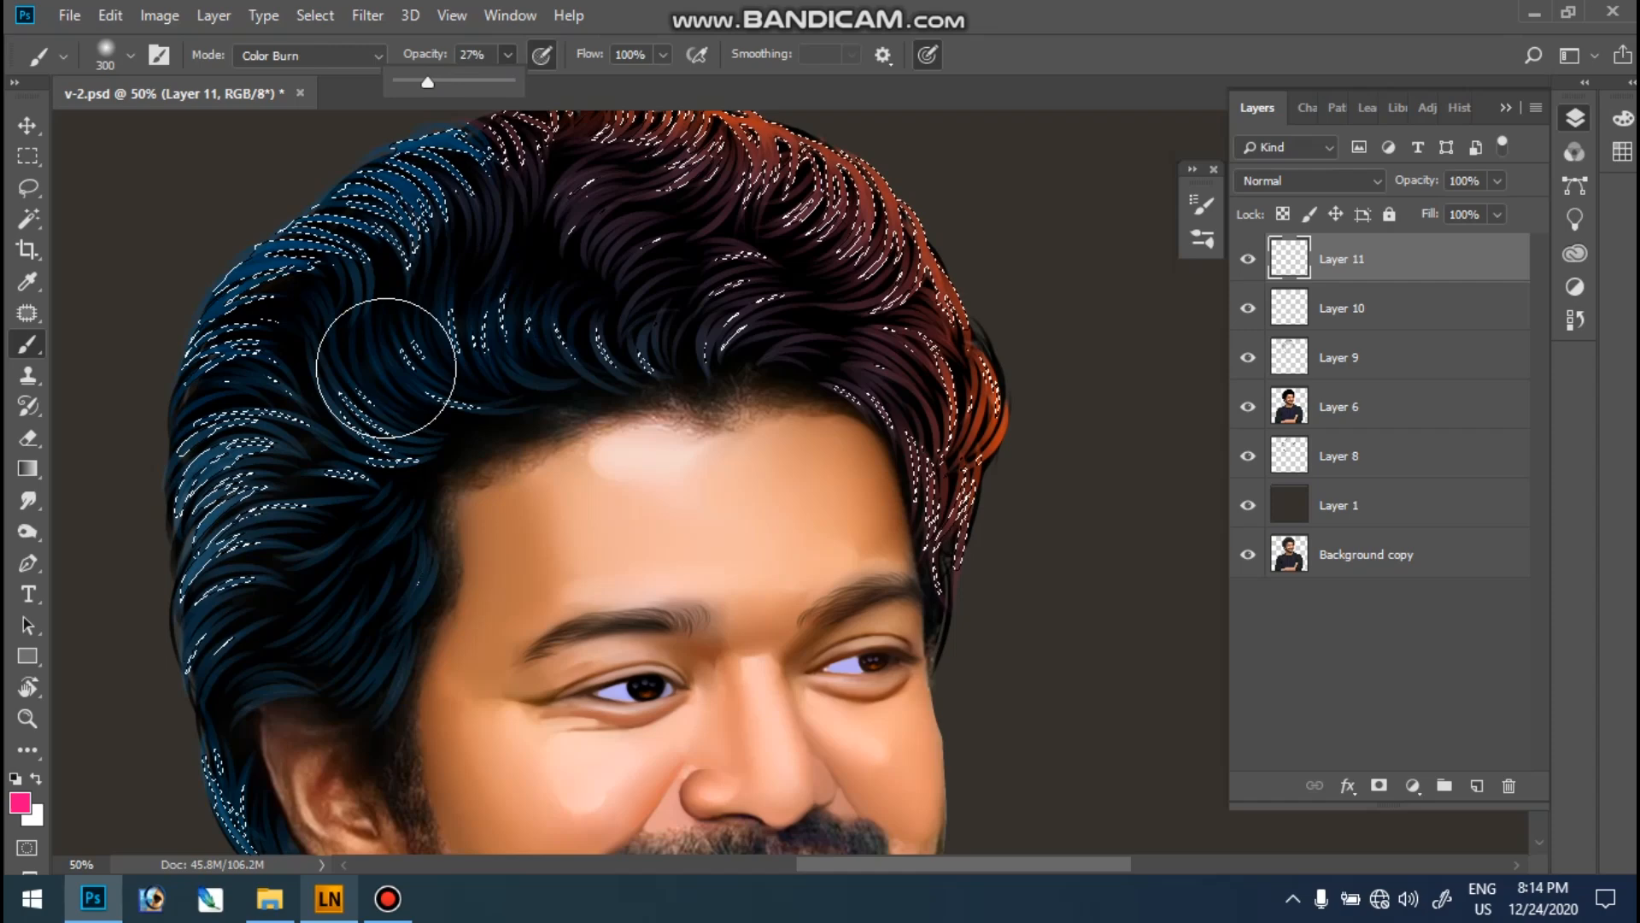
key(bracketleft)
key(bracketleft)
key(bracketleft)
key(bracketleft)
key(bracketleft)
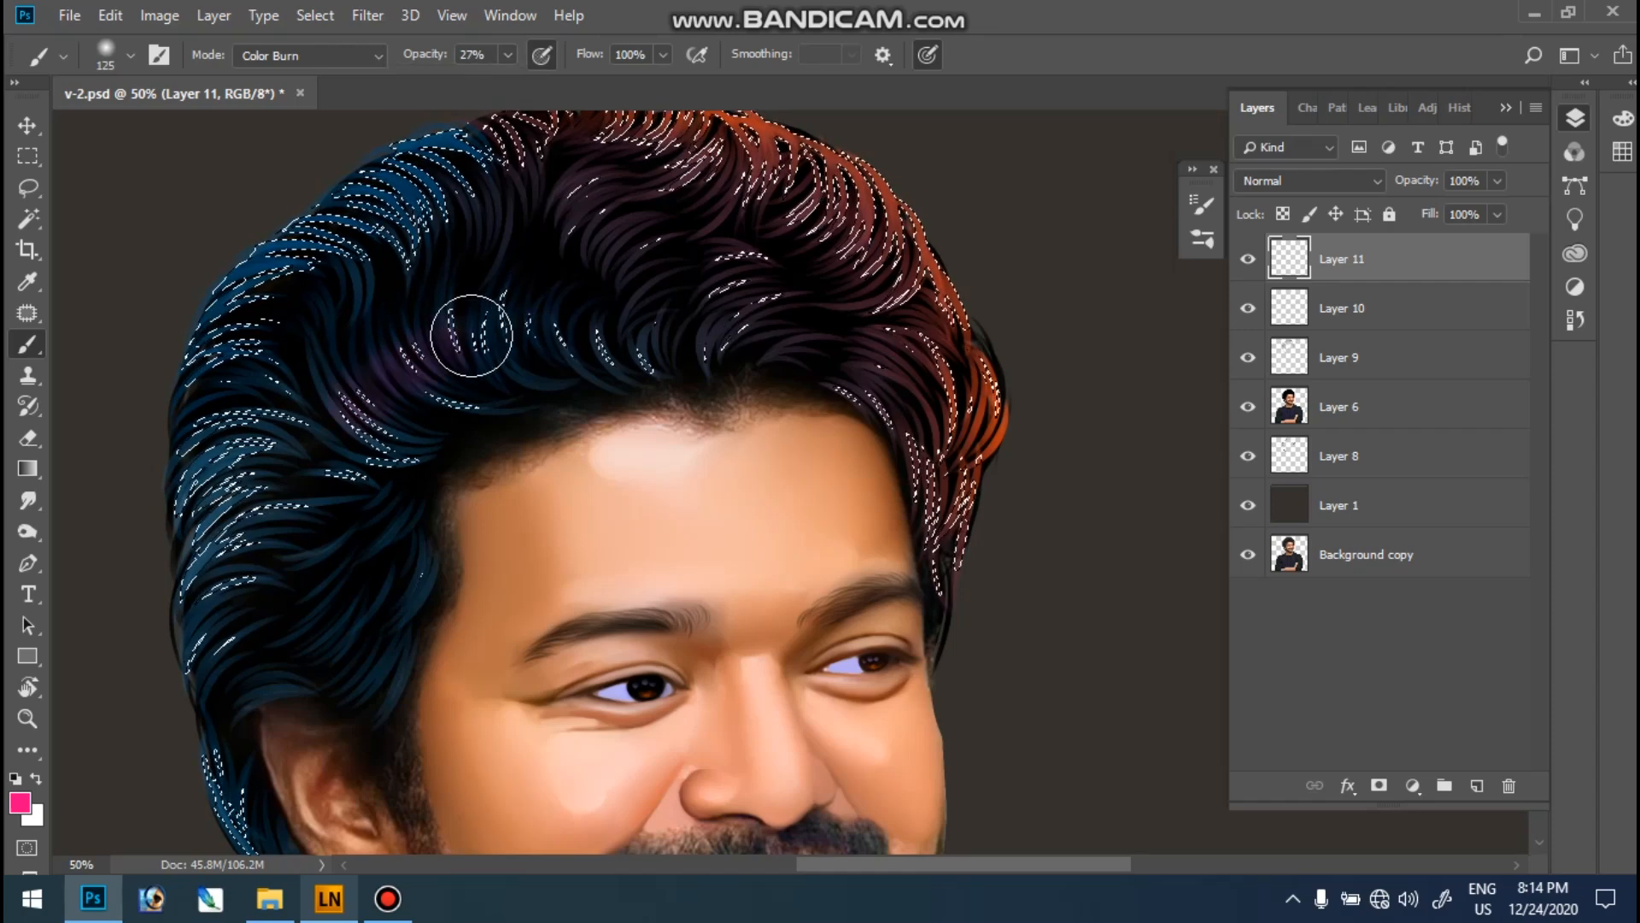
mouse_move(428, 348)
mouse_down()
mouse_move(542, 320)
mouse_move(444, 358)
mouse_move(486, 331)
mouse_move(392, 392)
mouse_move(601, 428)
mouse_move(388, 308)
mouse_move(559, 315)
mouse_move(557, 285)
mouse_move(575, 417)
mouse_move(411, 416)
mouse_move(291, 488)
mouse_move(419, 313)
mouse_up()
key(ctrl+d)
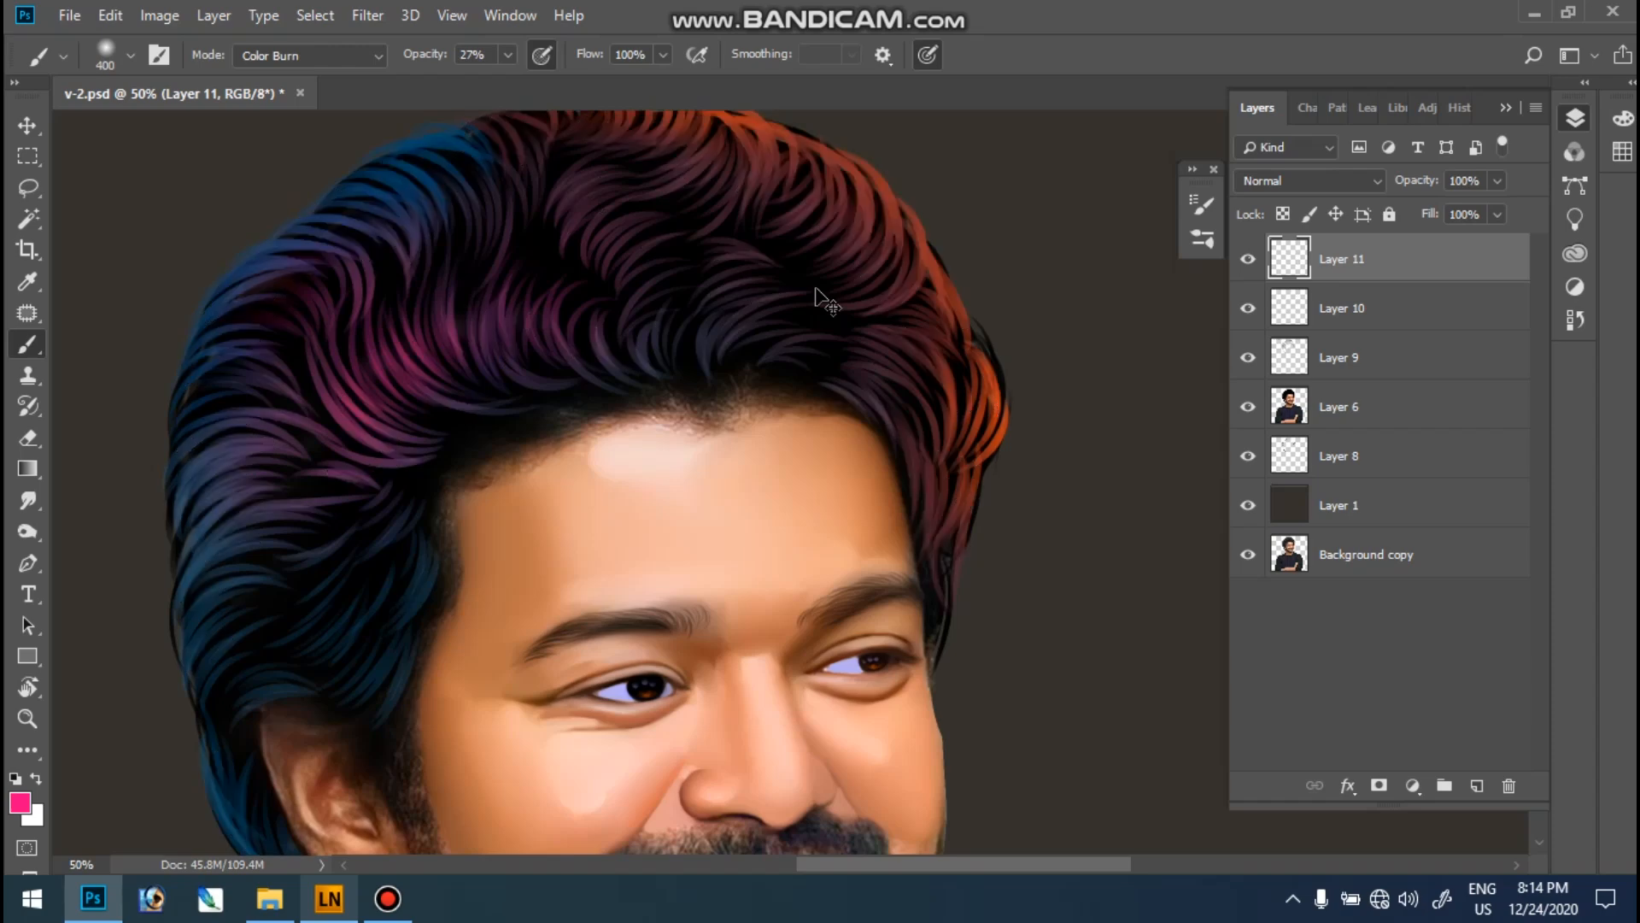
- Turn the pink highlight layer green by shifting its hue to +110 with Hue/Saturation
key(ctrl+0)
scroll(855, 260, up, 3)
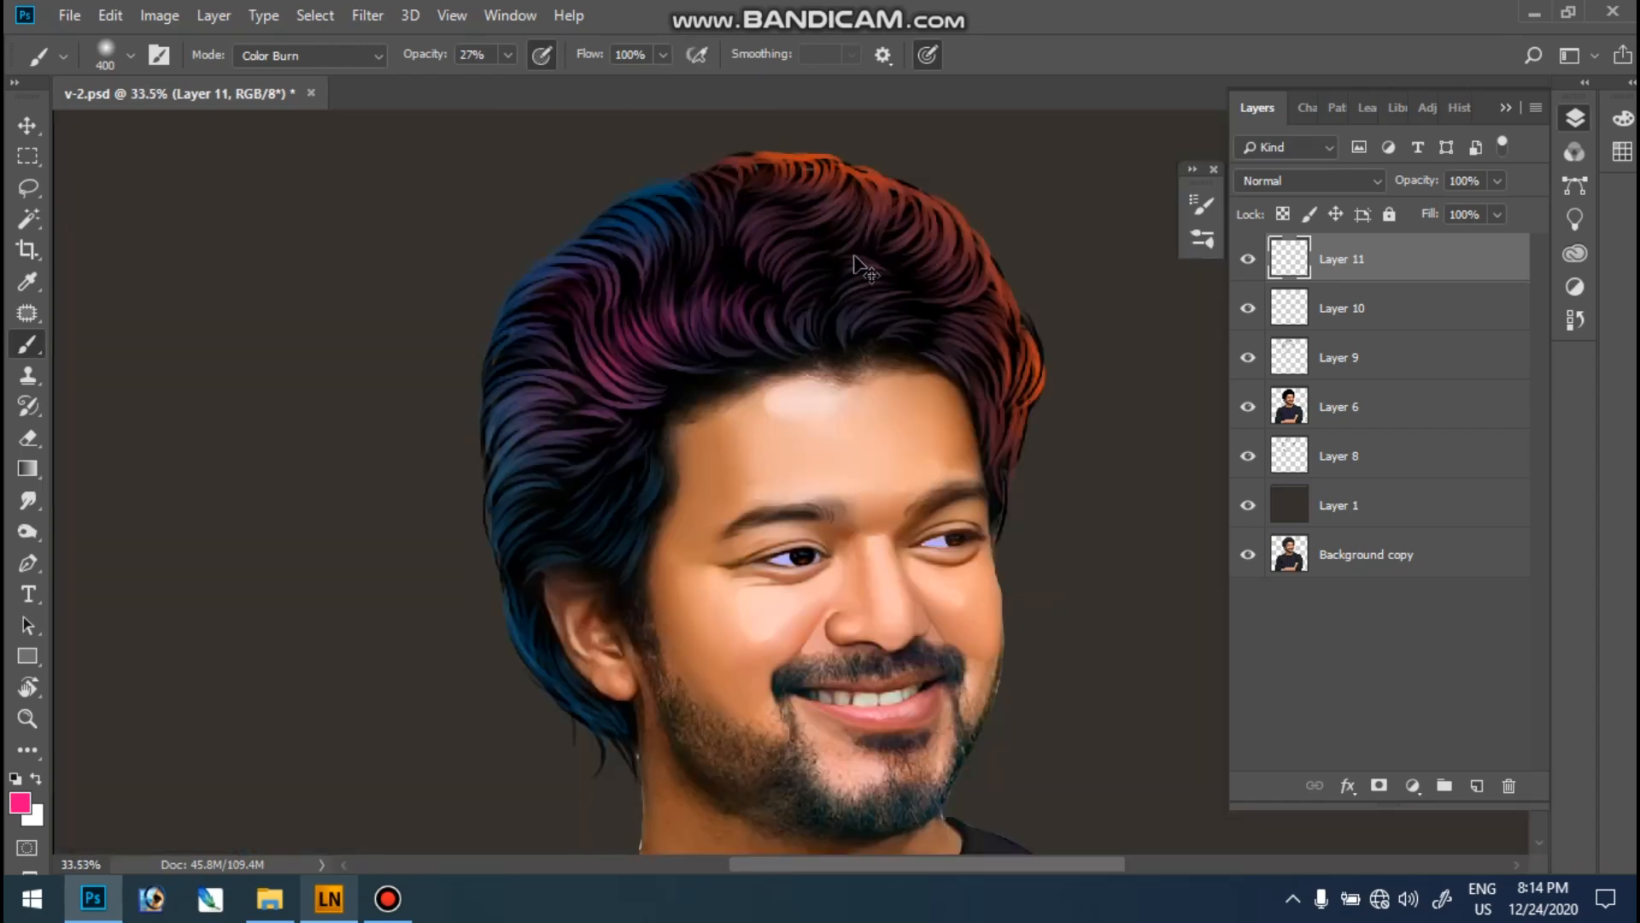
key(i)
key(ctrl+u)
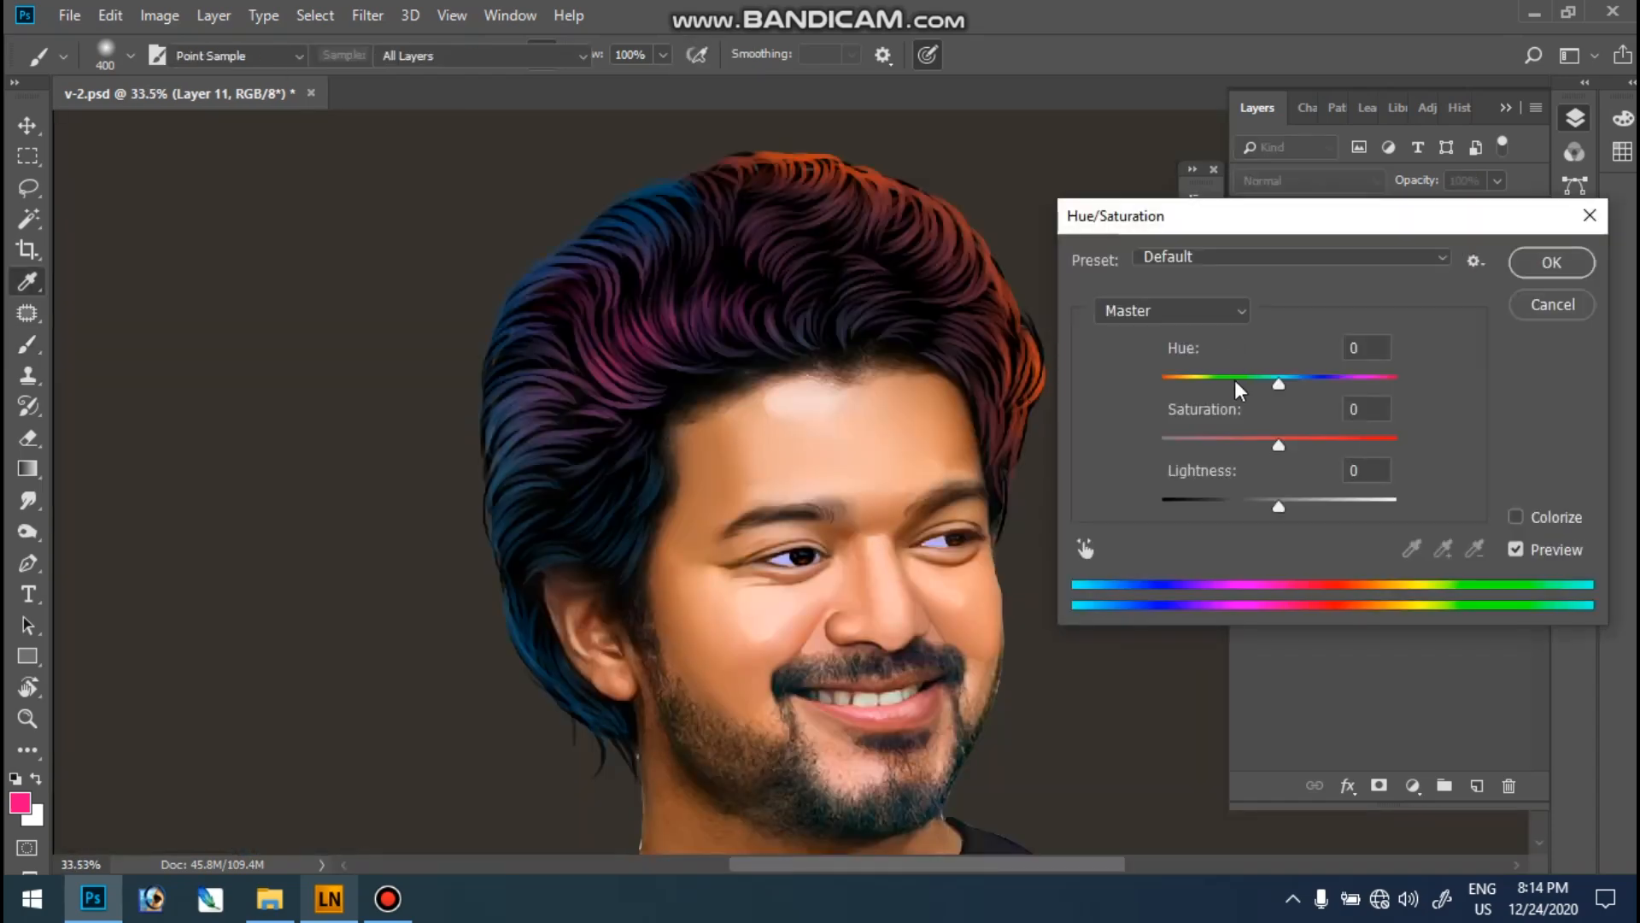
drag(1234, 379, 1361, 378)
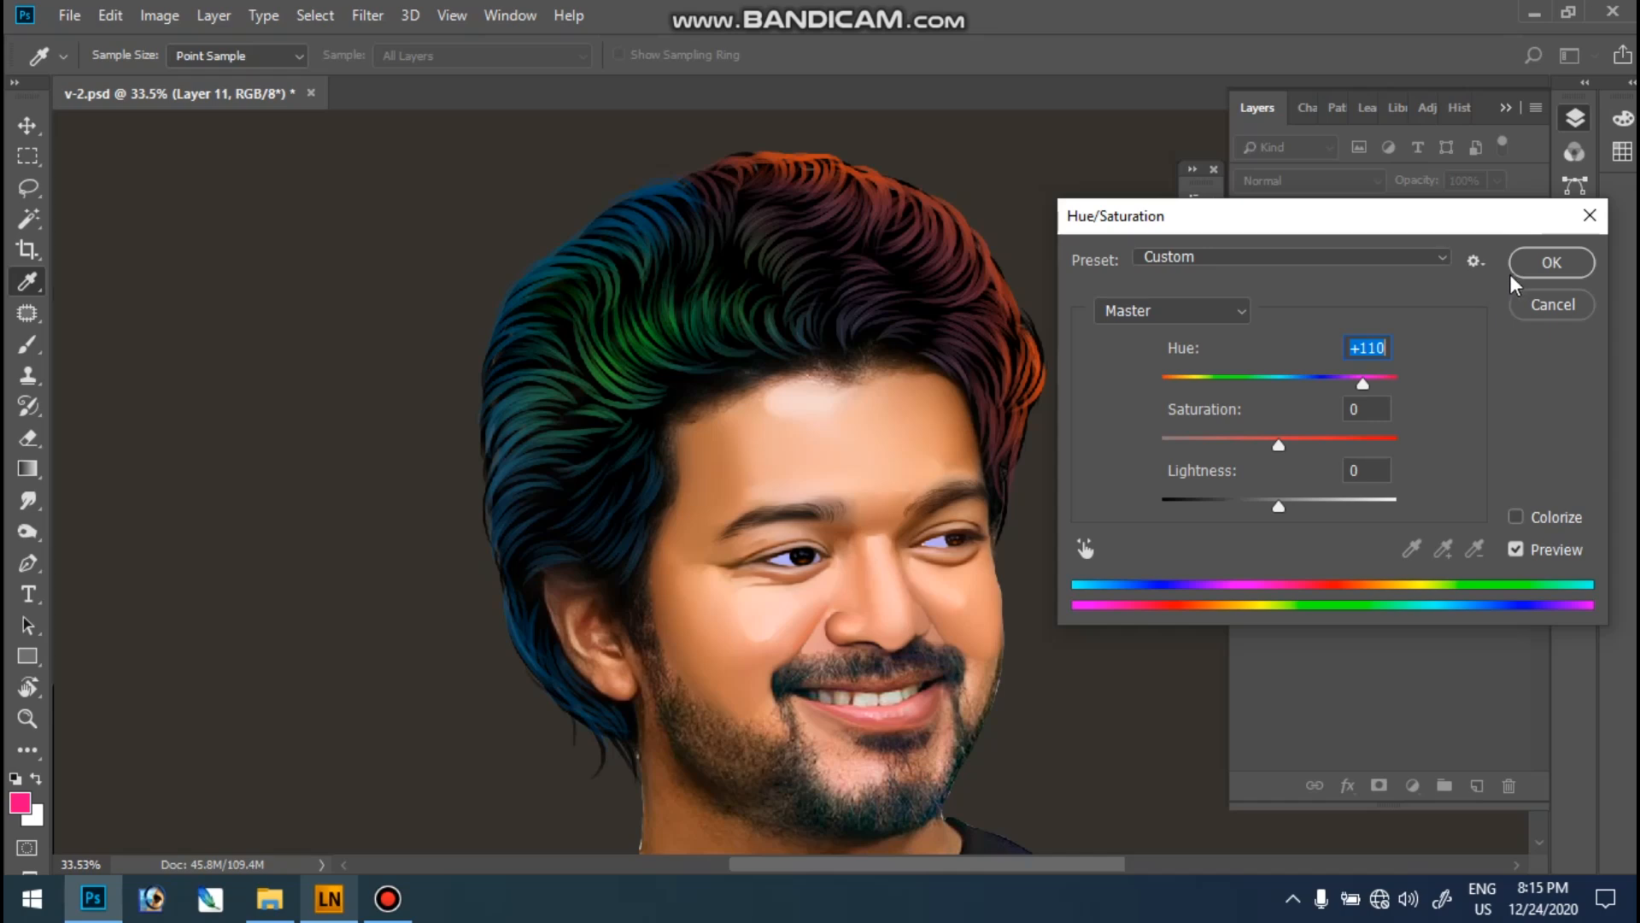
click(1530, 266)
- Soften the green highlights on the blue side of the hair with a 600 px Eraser at 30% opacity
key(e)
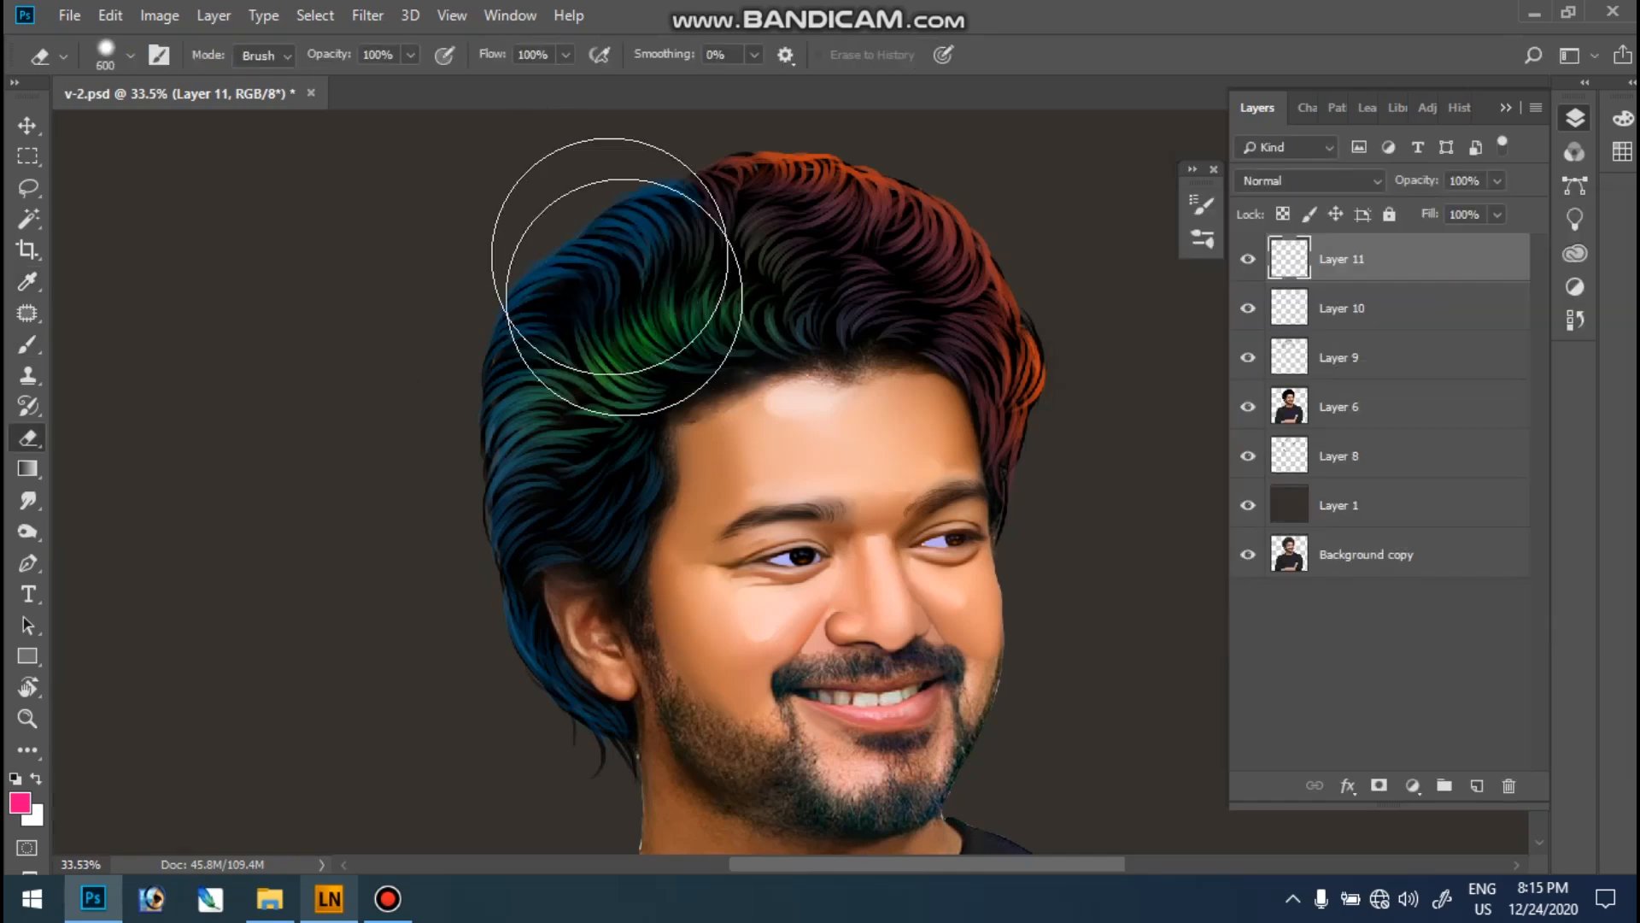
drag(410, 54, 364, 84)
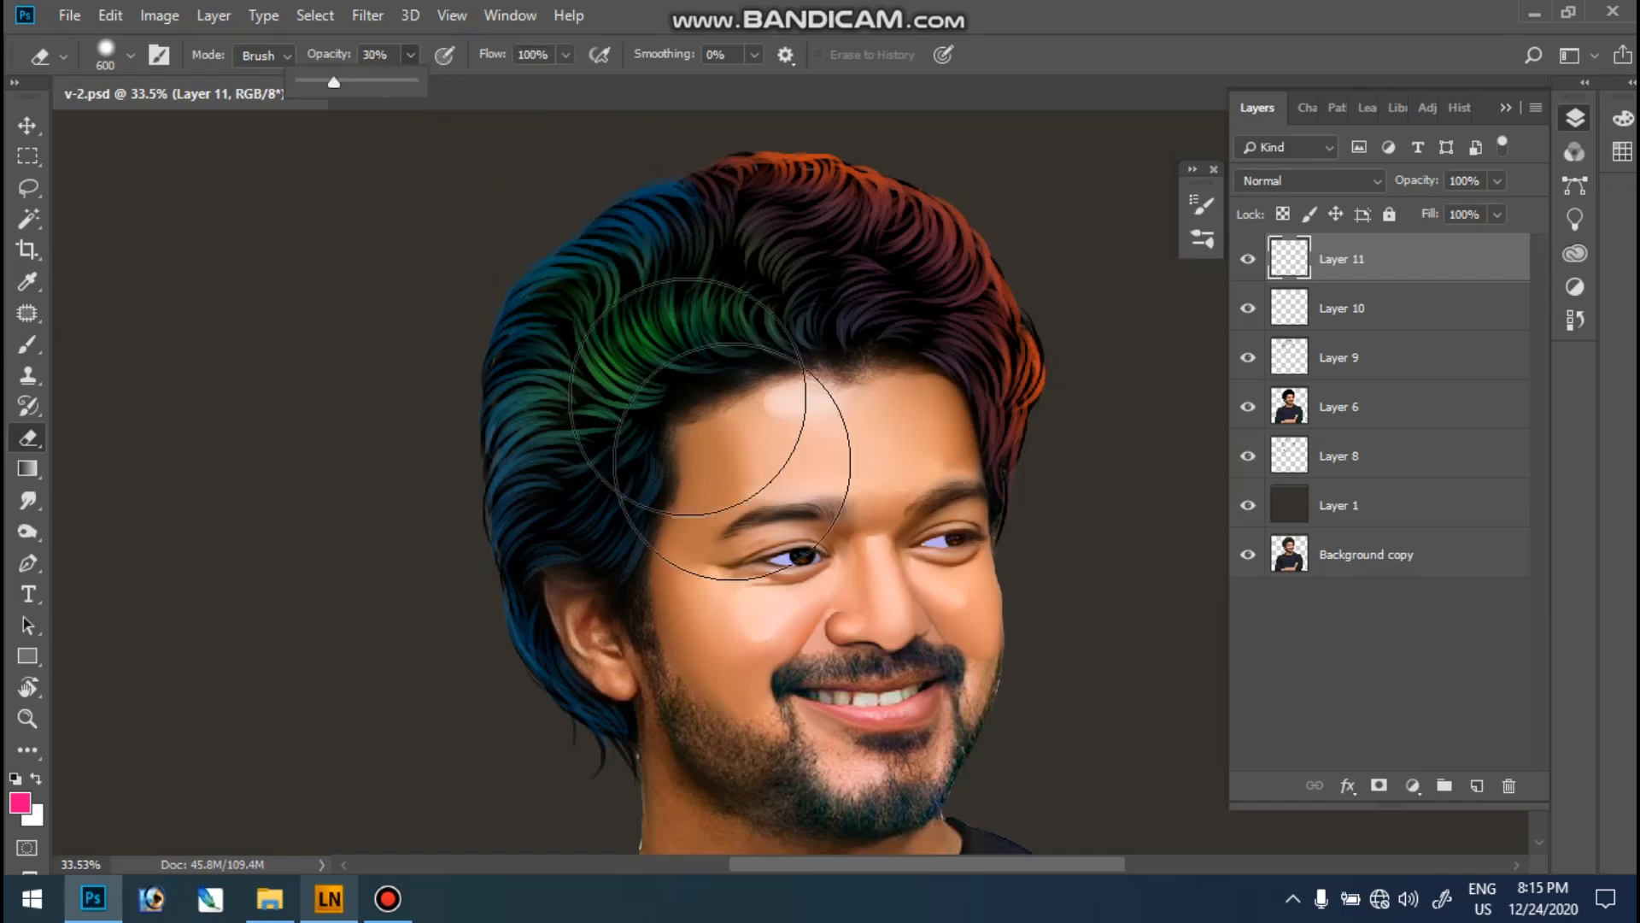
drag(656, 468, 603, 476)
mouse_move(522, 377)
mouse_down()
mouse_move(509, 335)
mouse_move(407, 395)
mouse_up()
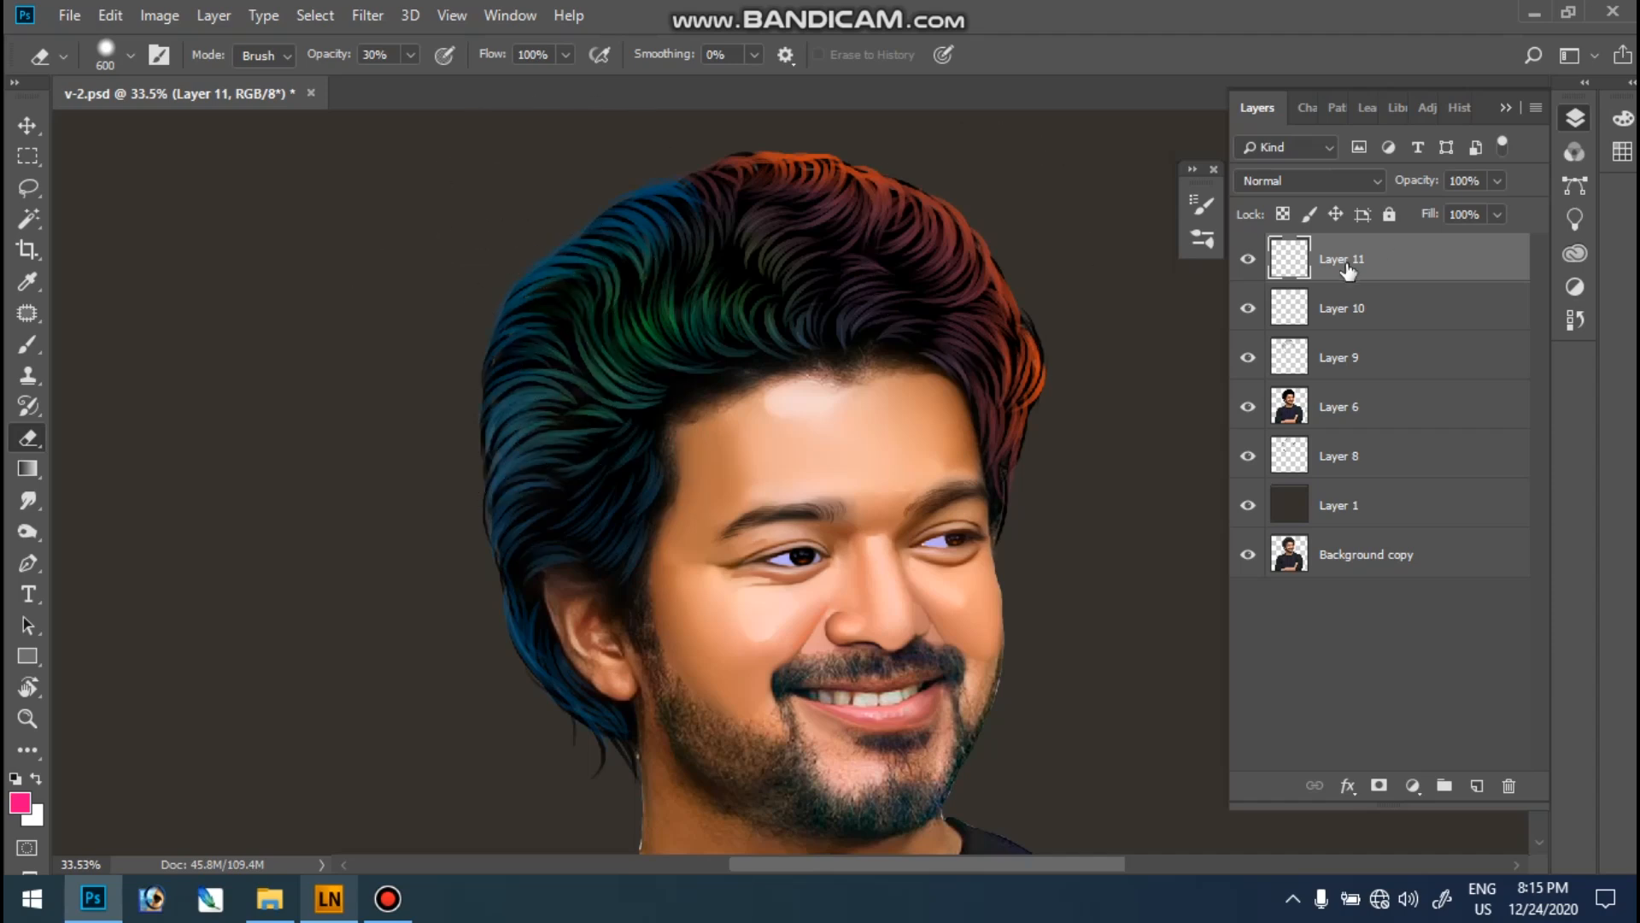
- Examine the finished hair colouring in the whole portrait and up close, checking the green highlights on the blue strands above the forehead
key(ctrl+0)
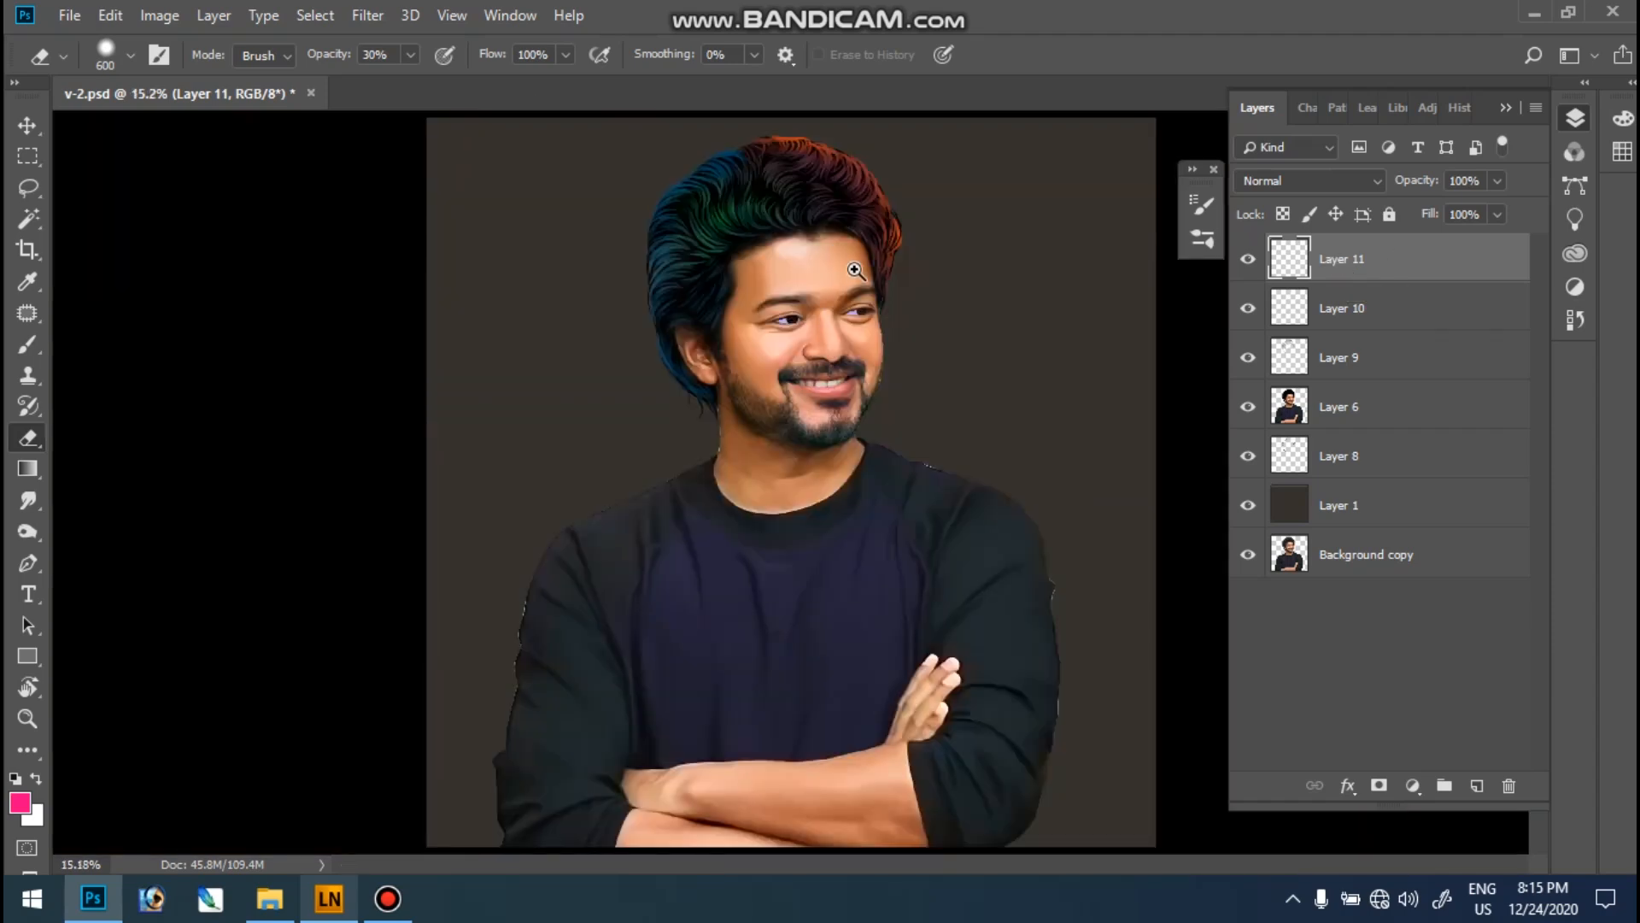
ctrl+click(869, 257)
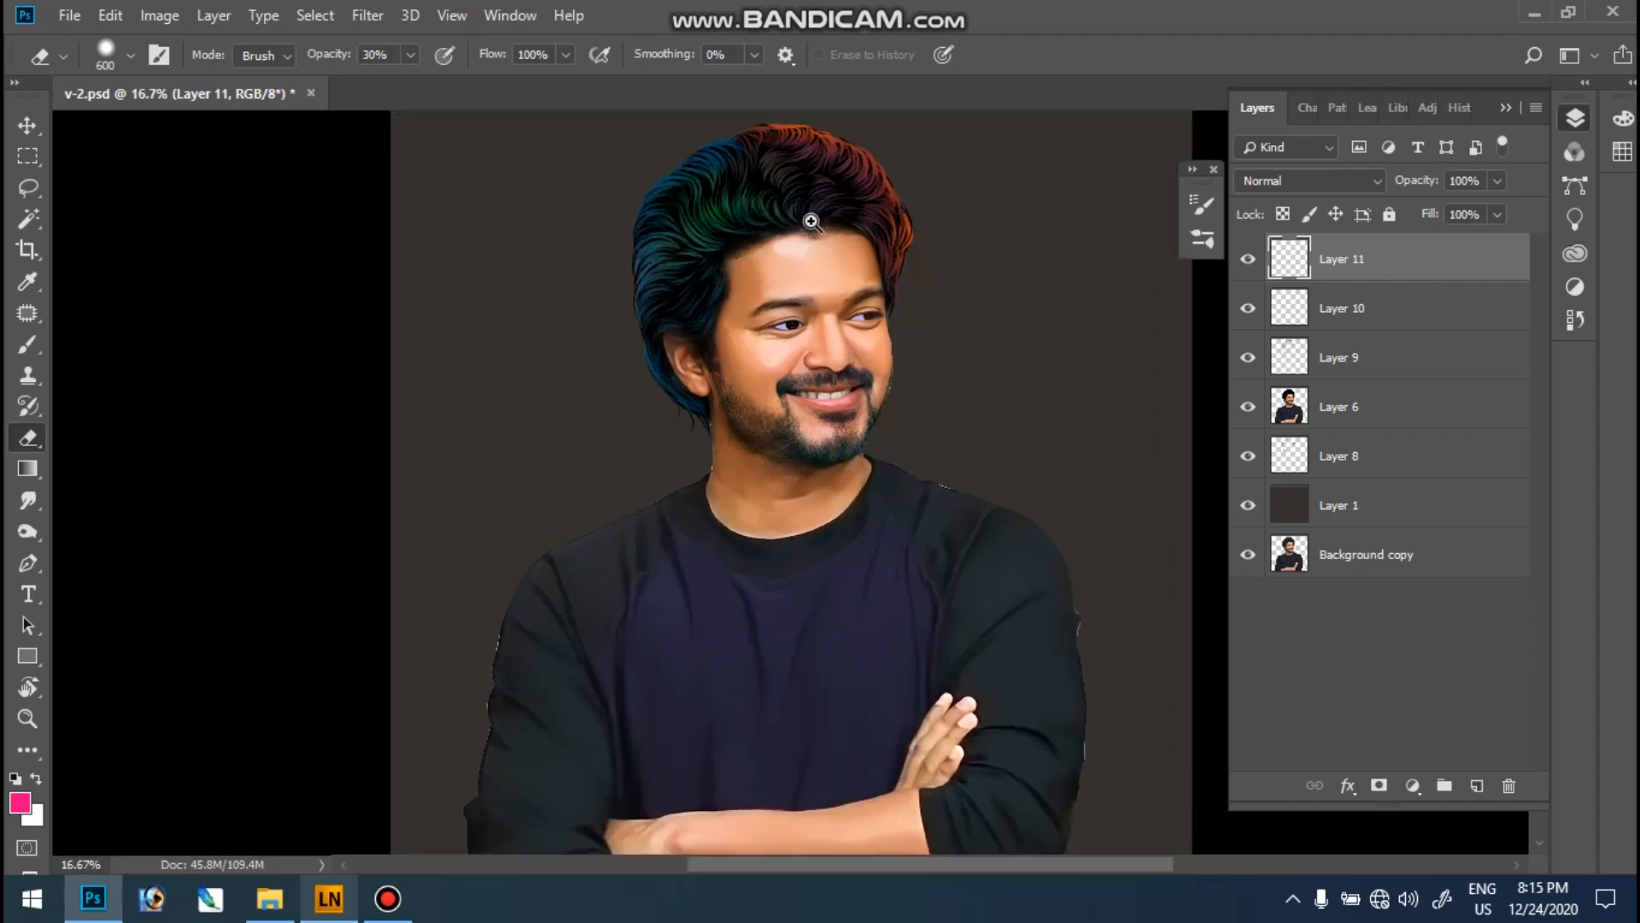
ctrl+click(791, 189)
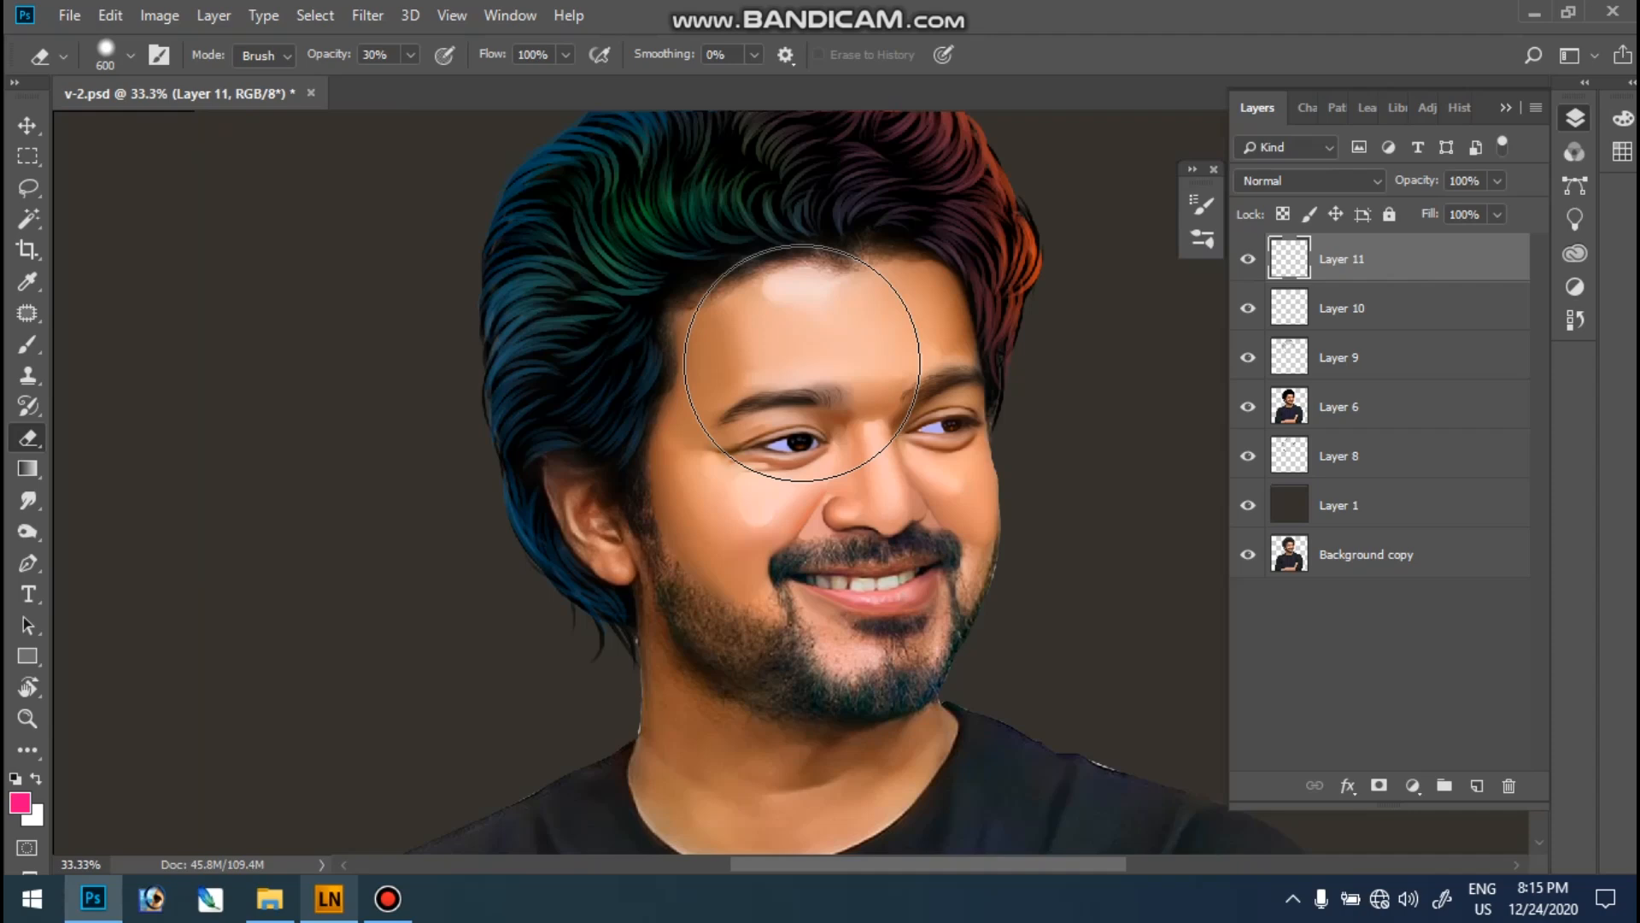
scroll(707, 239, up, 1)
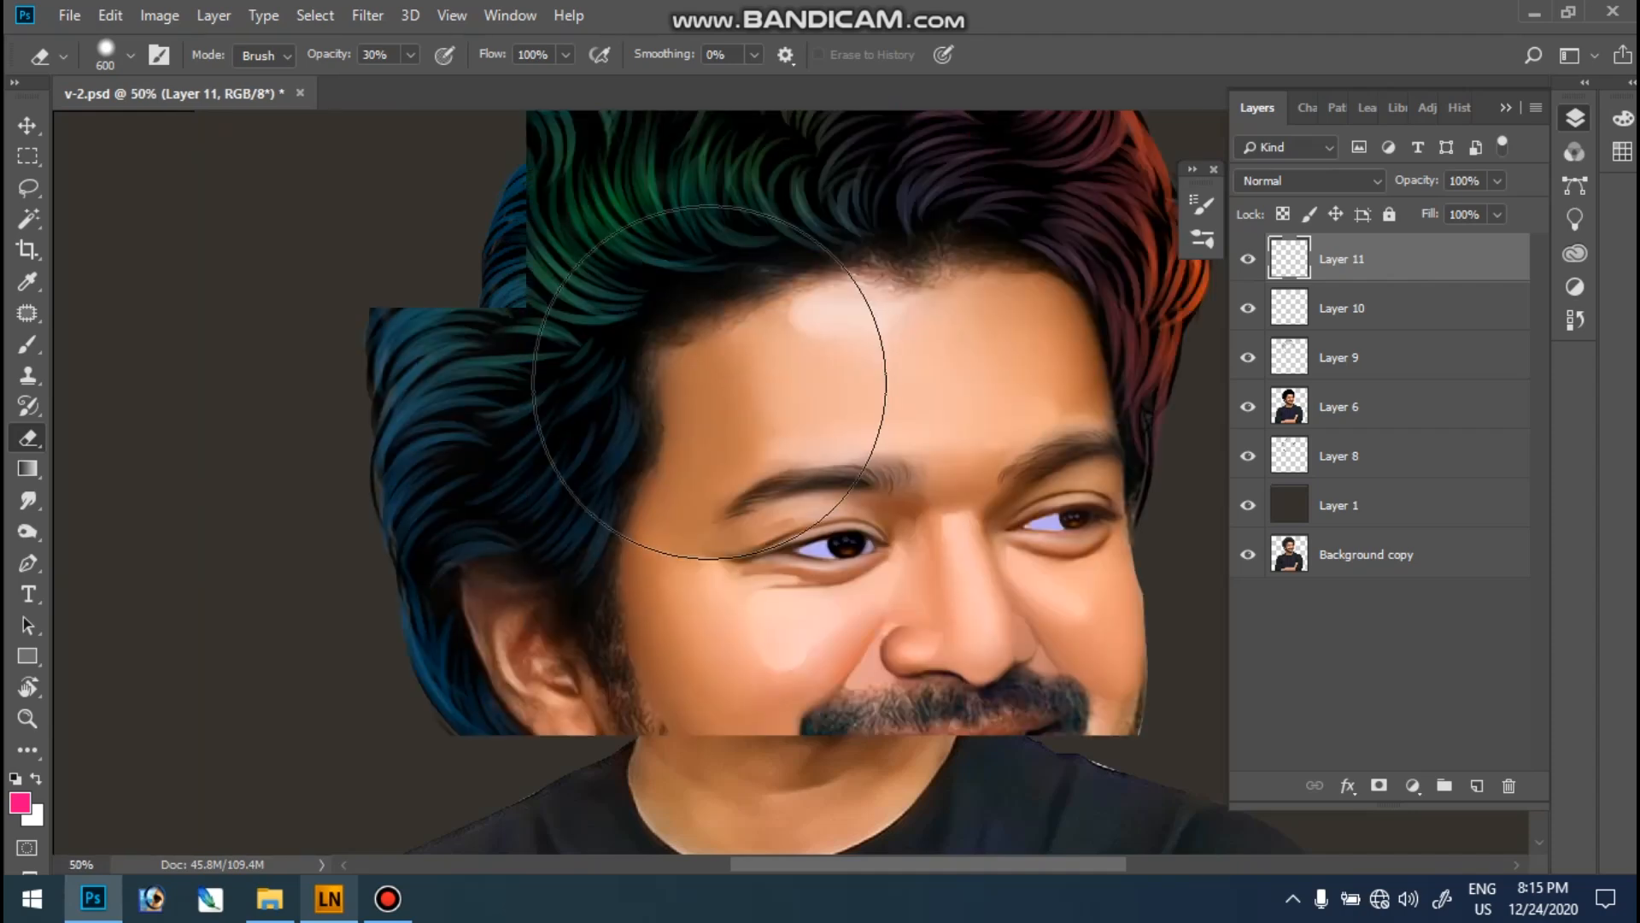
scroll(663, 476, up, 5)
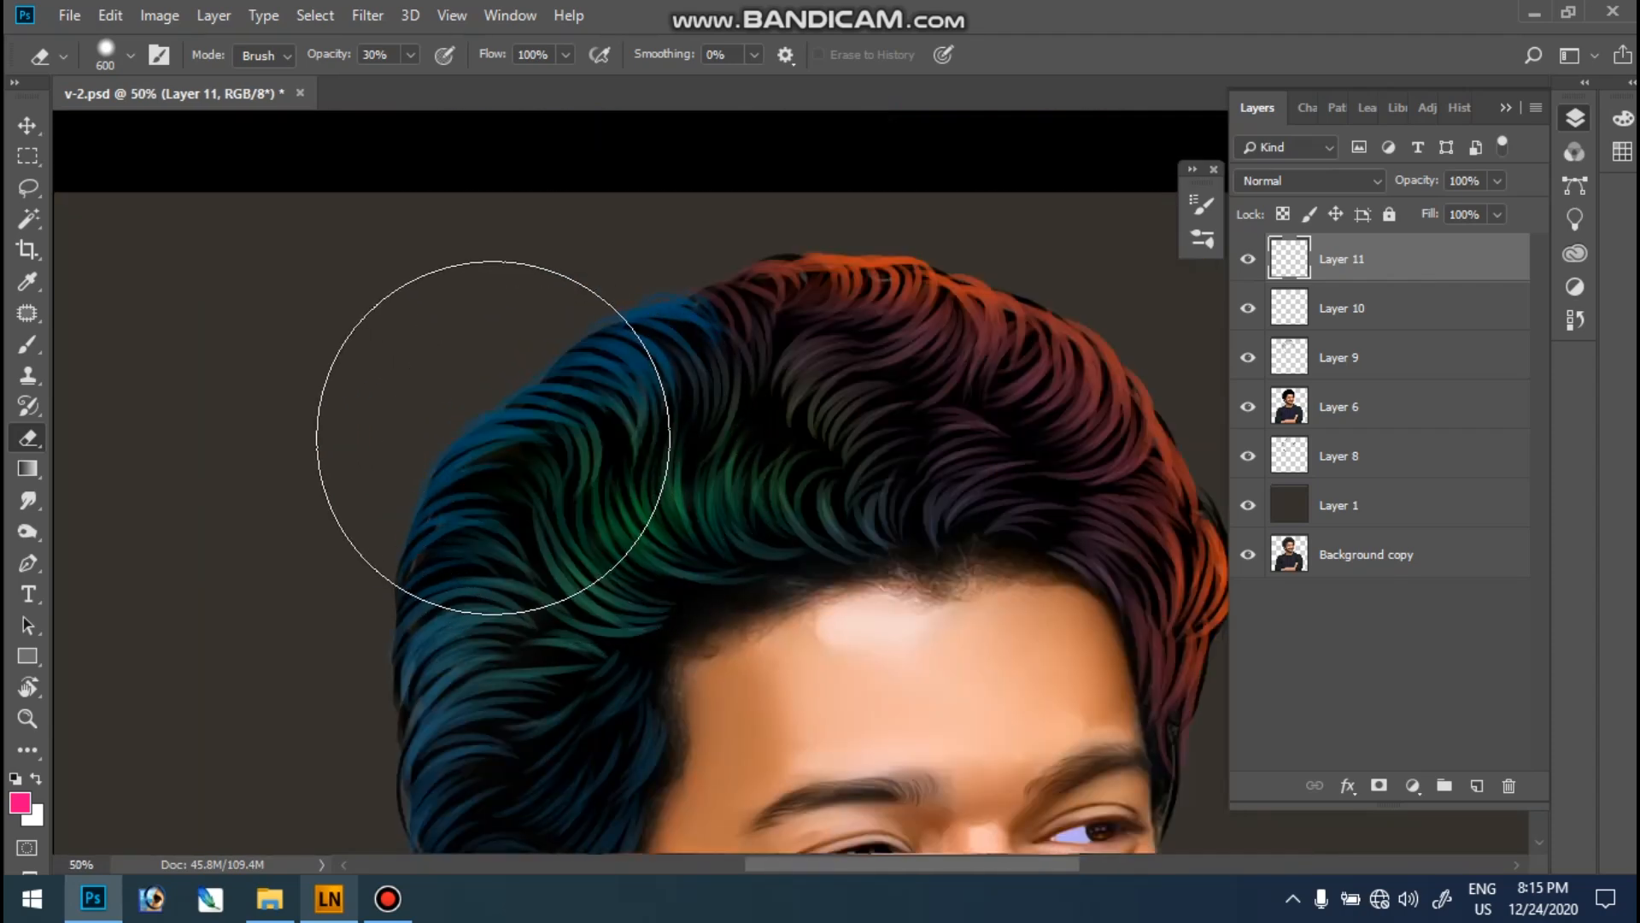
key(bracketleft)
key(bracketleft)
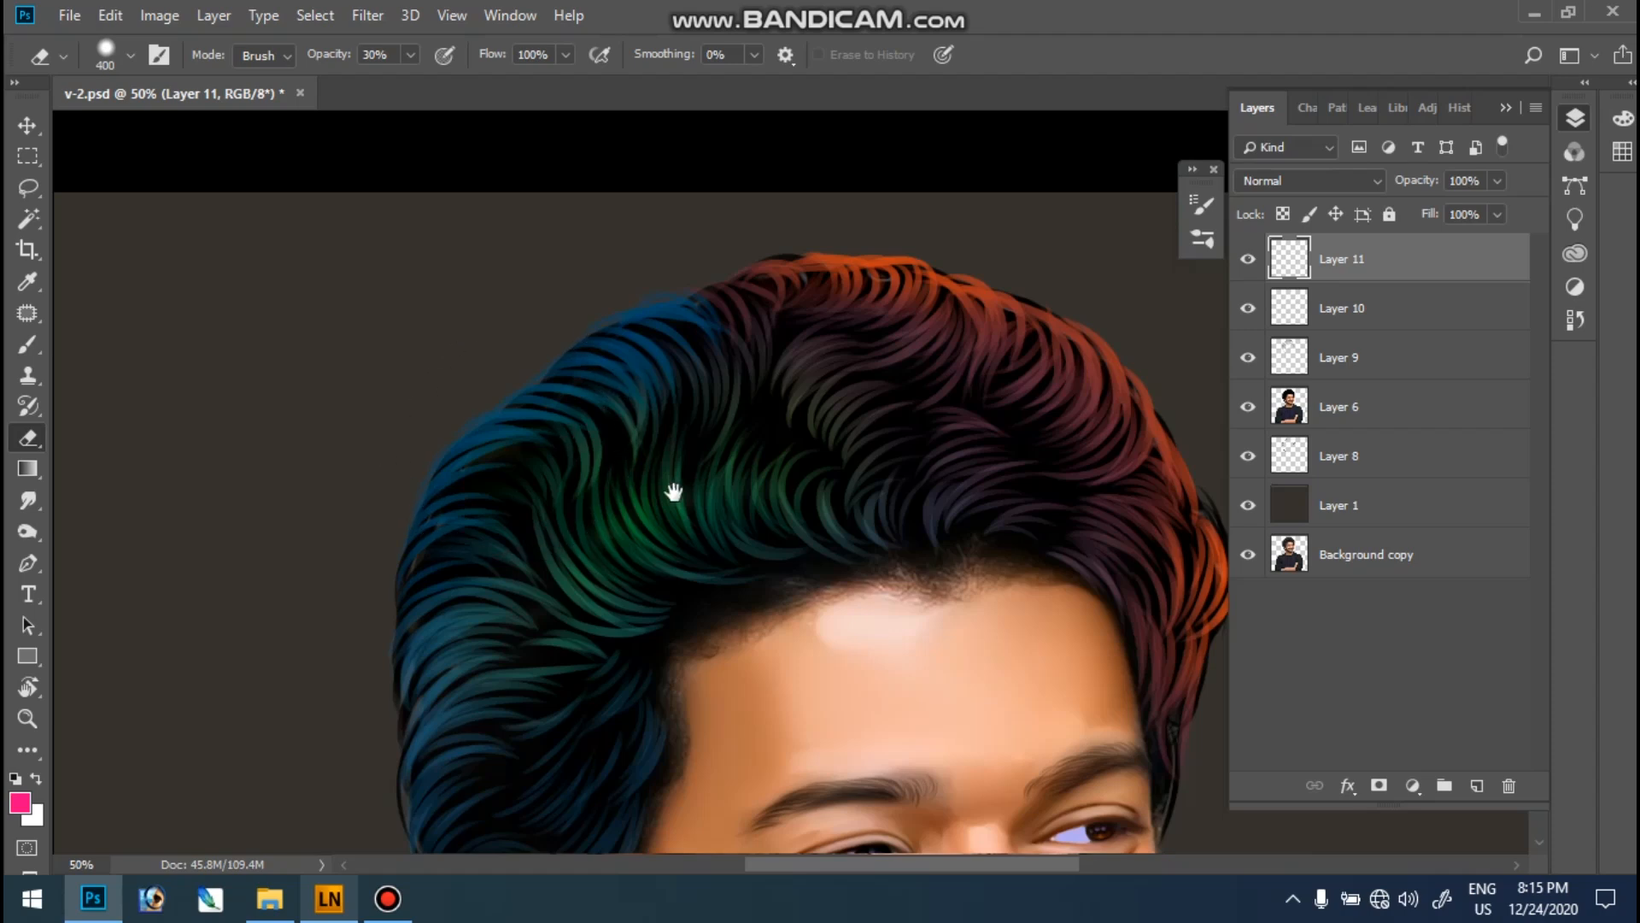
scroll(659, 391, down, 5)
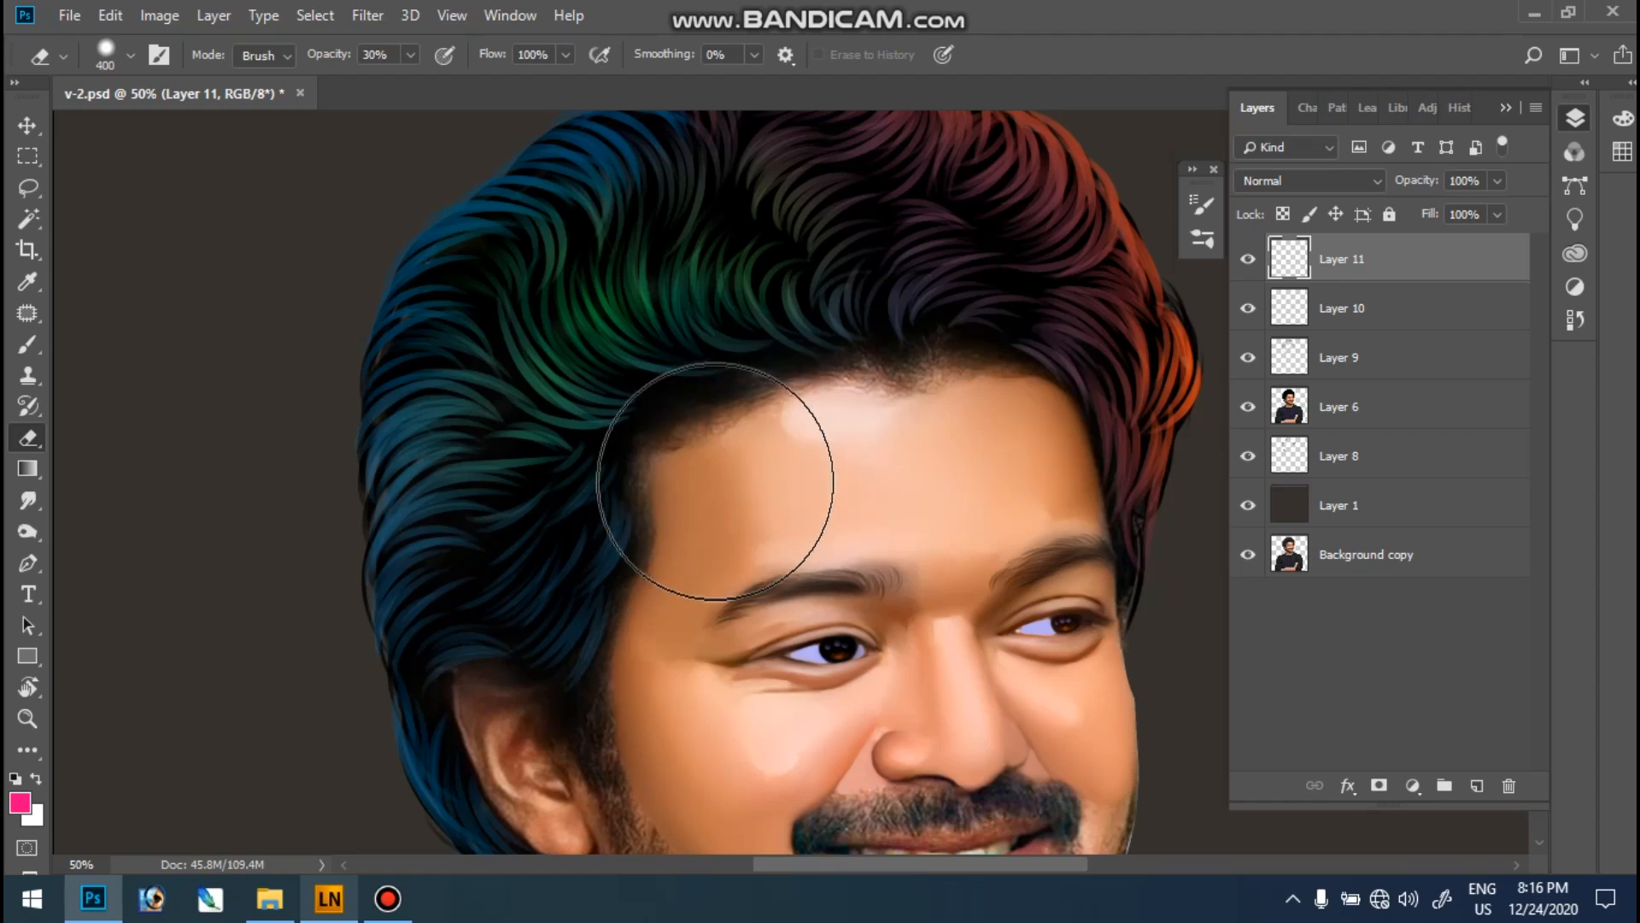
drag(757, 513, 767, 470)
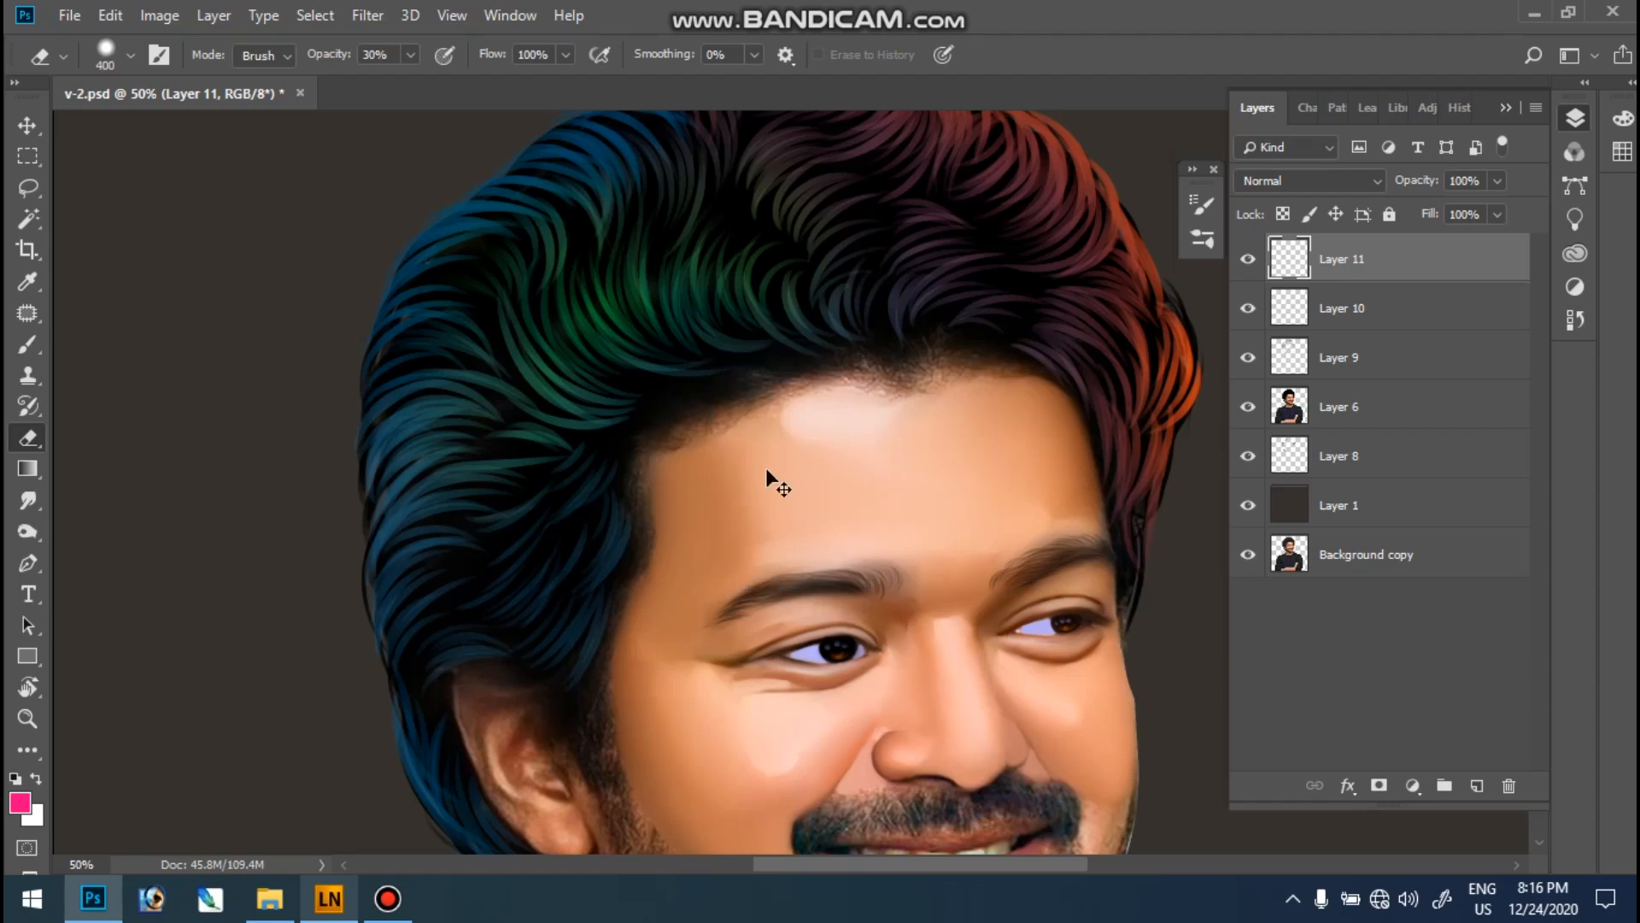
scroll(767, 470, down, 1)
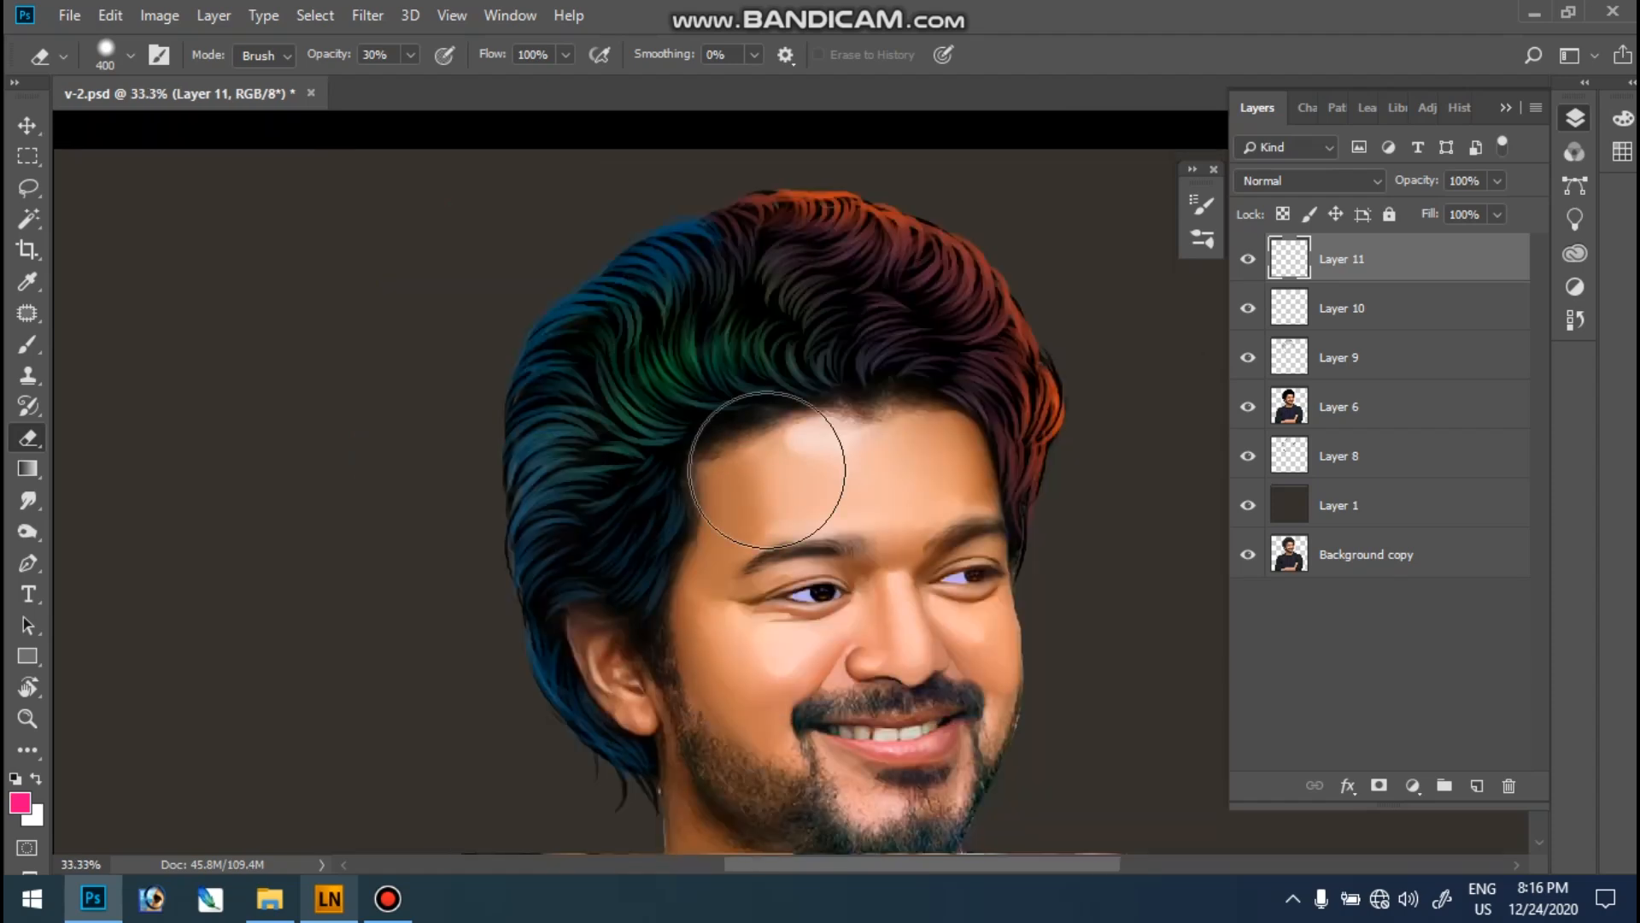
key(bracketright)
key(bracketright)
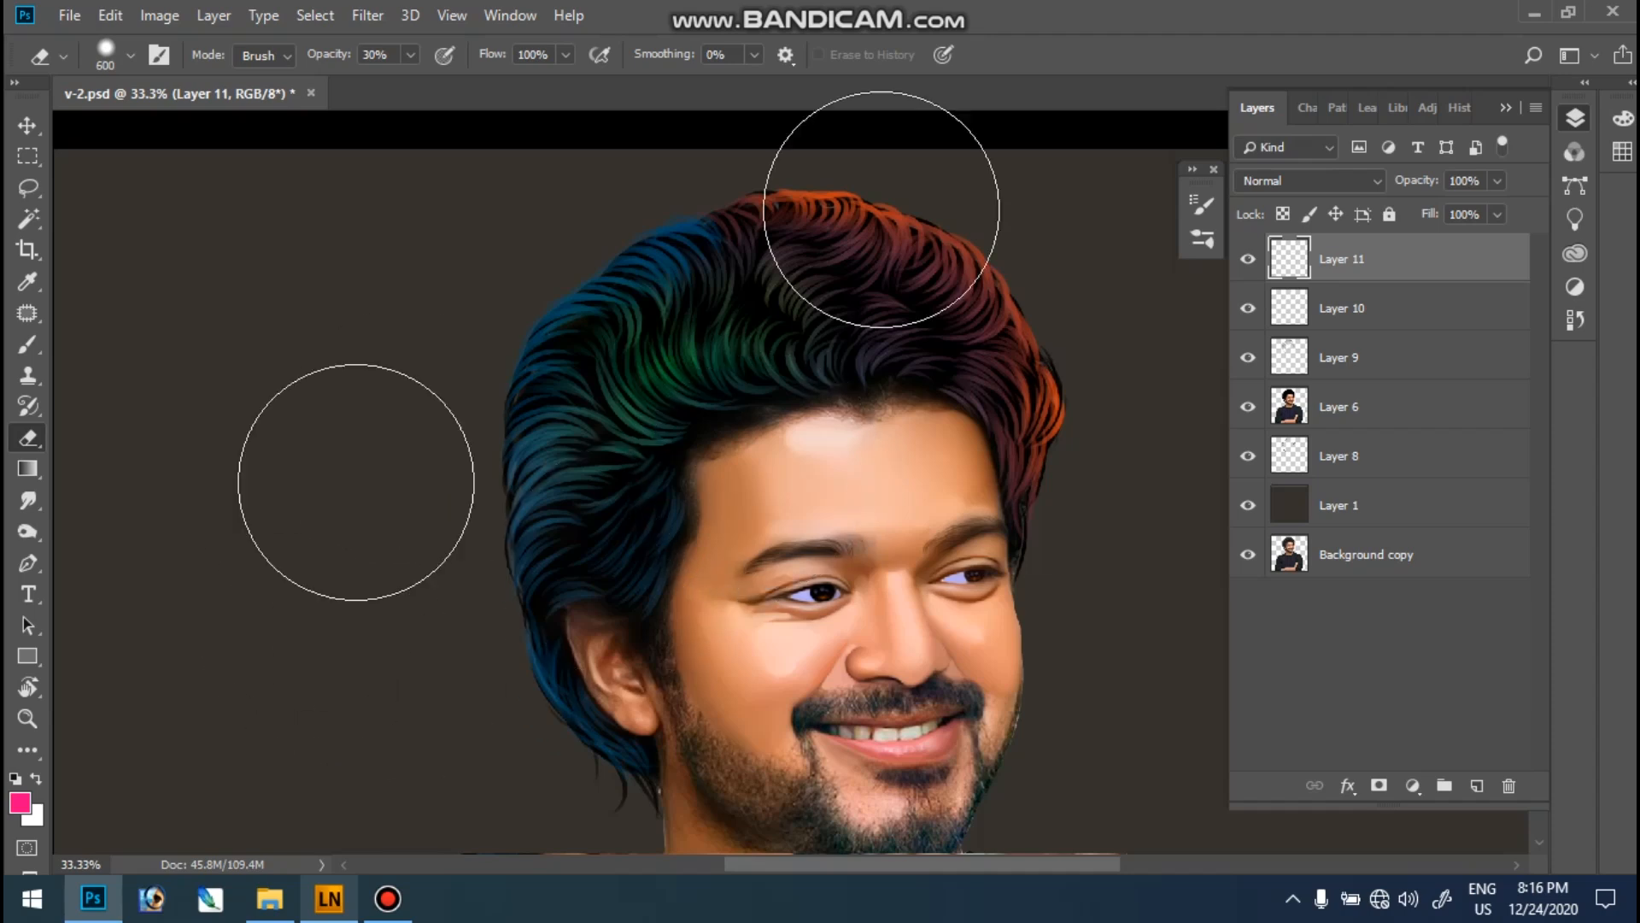
ctrl+click(801, 358)
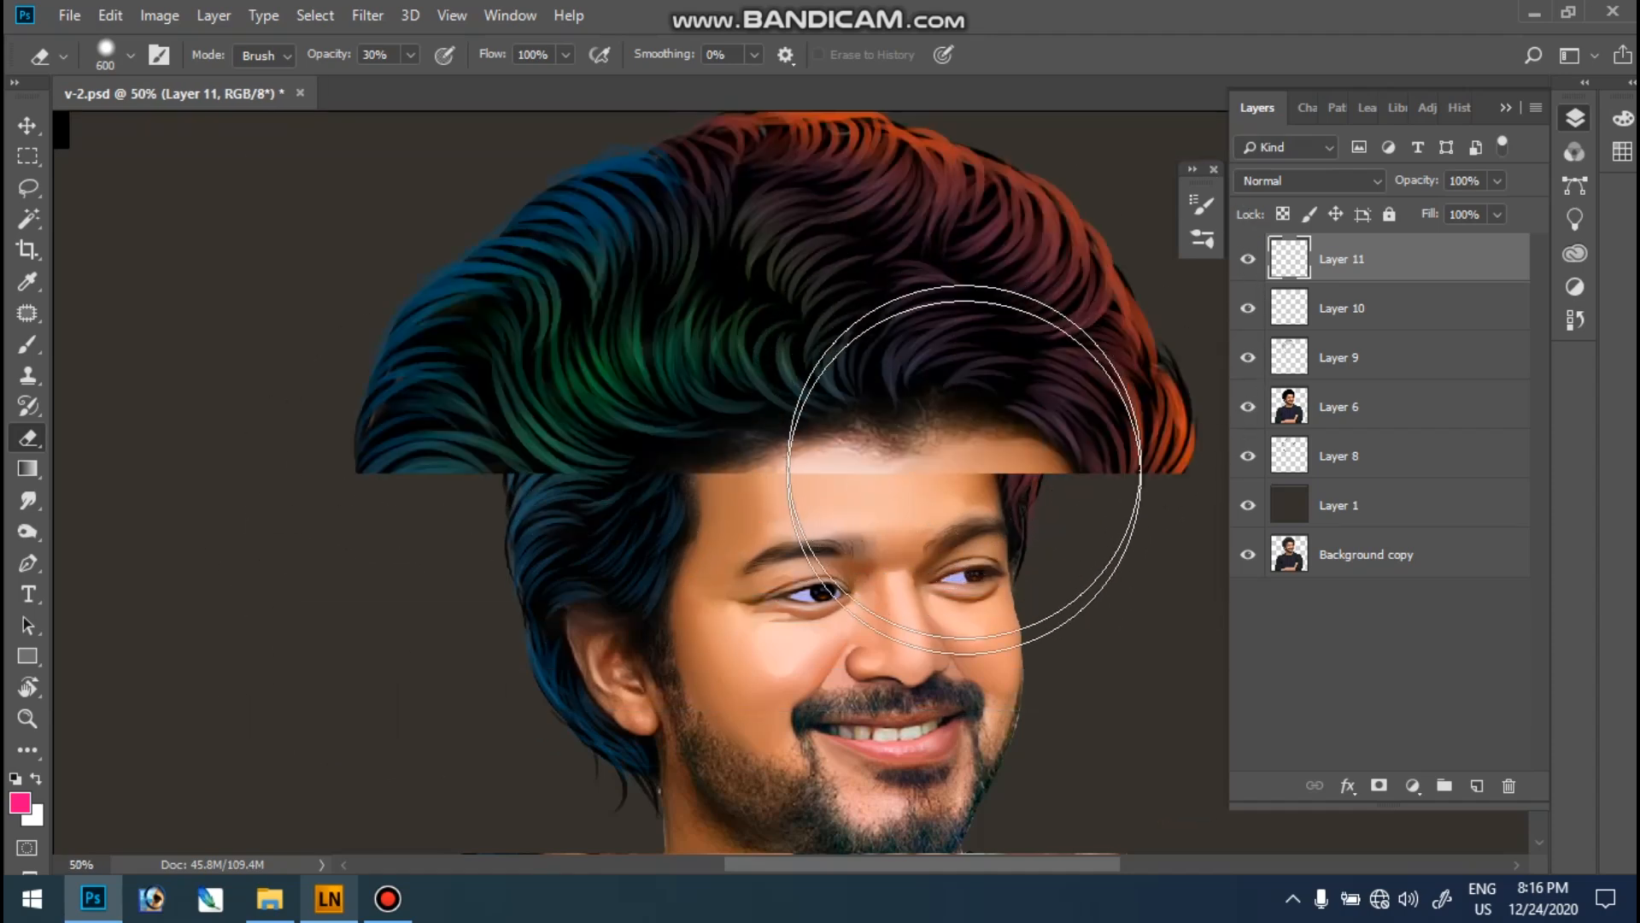
mouse_move(993, 483)
mouse_down()
mouse_move(796, 412)
mouse_move(799, 433)
mouse_up()
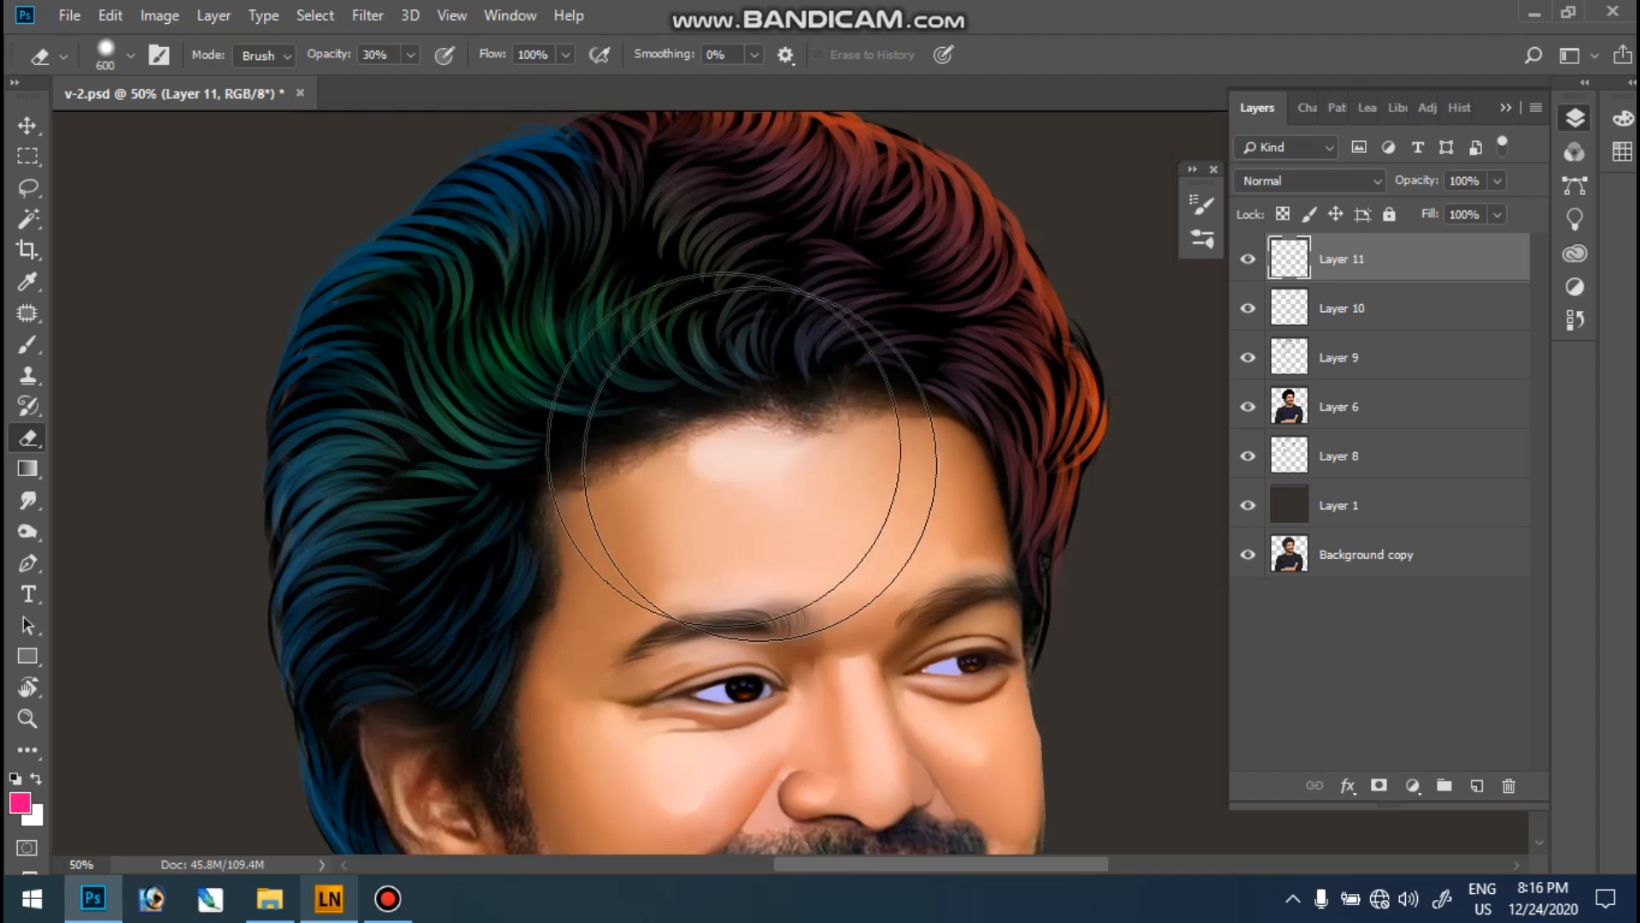
key(ctrl+plus)
drag(663, 493, 696, 464)
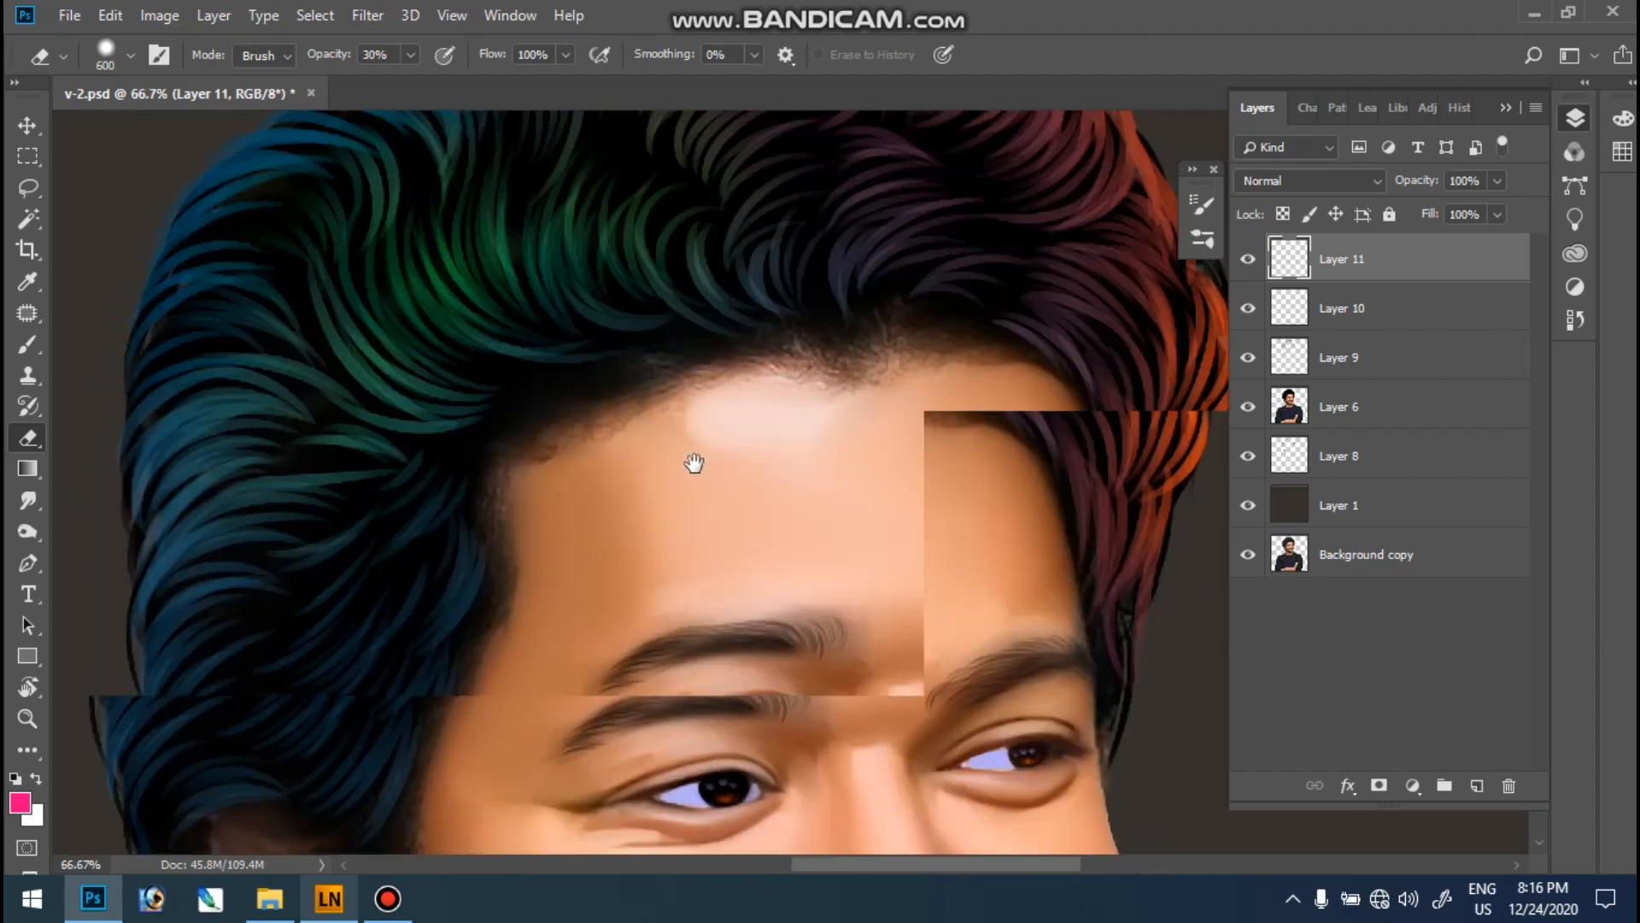
key(ctrl+minus)
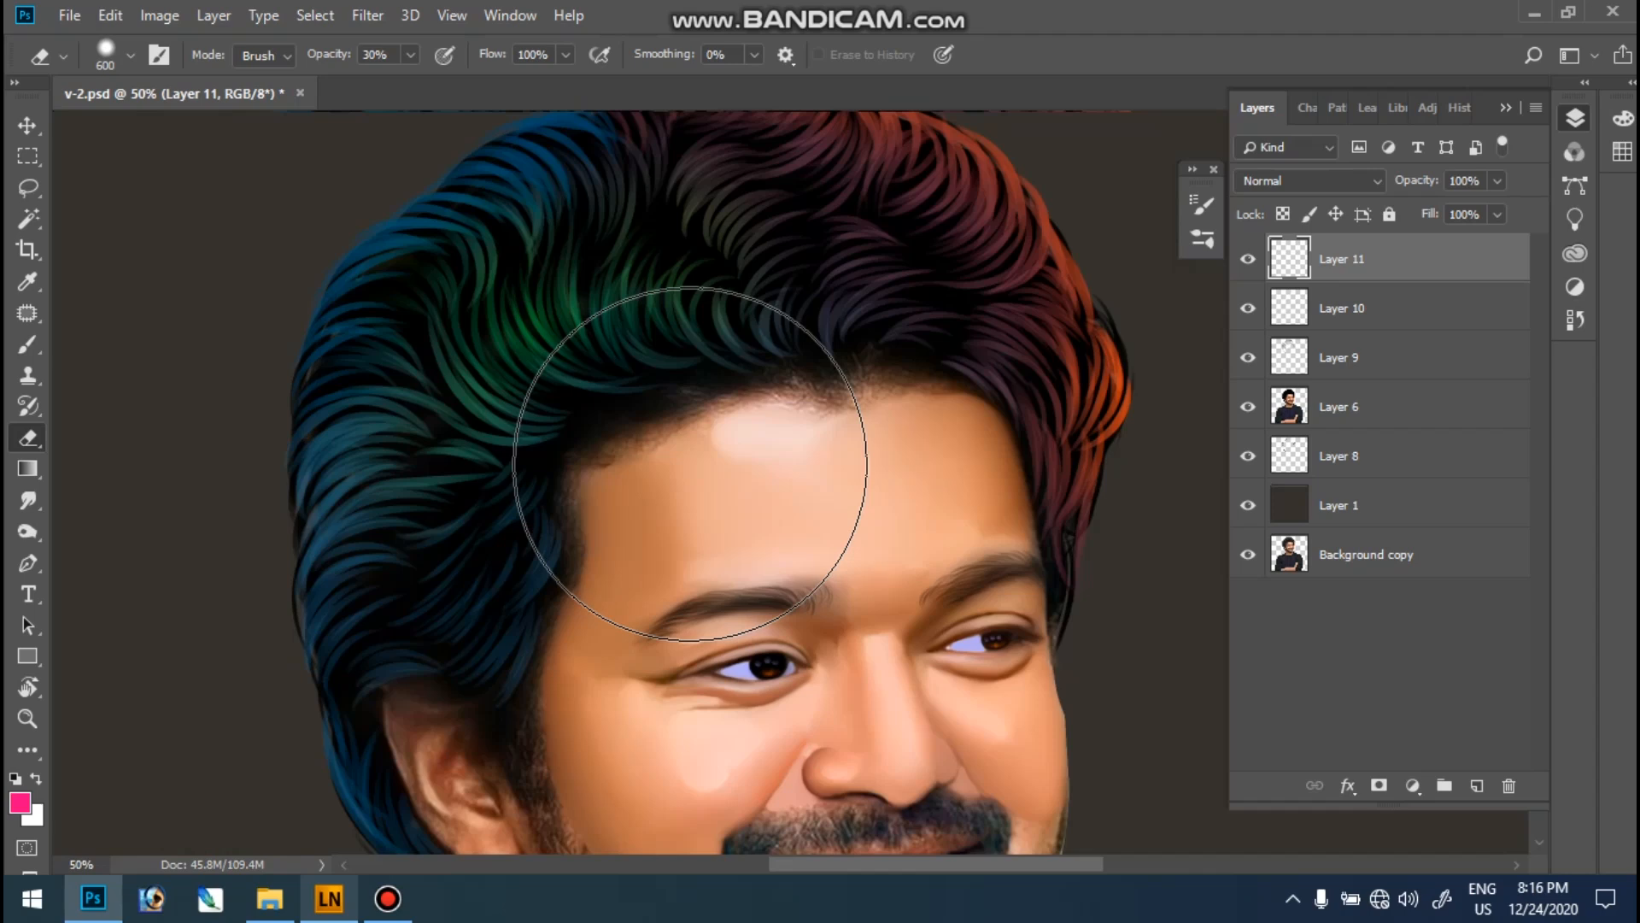
scroll(780, 323, up, 1)
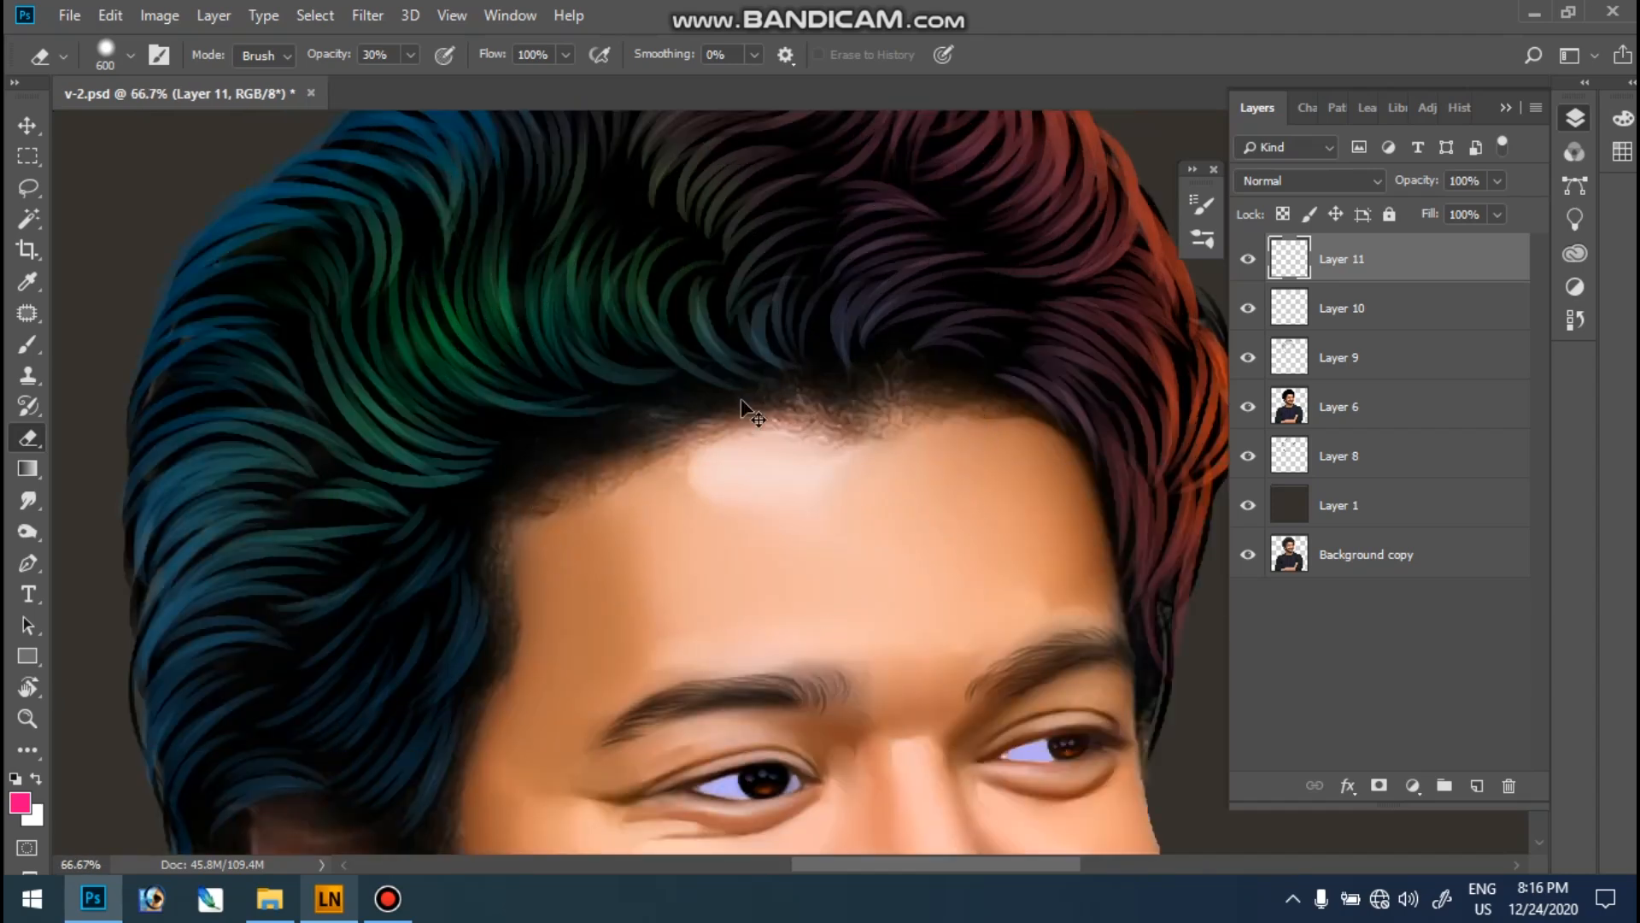
- Review how the blue, green and reddish-orange strands blend across the crown and hairline, comparing close and distant views
key(ctrl+0)
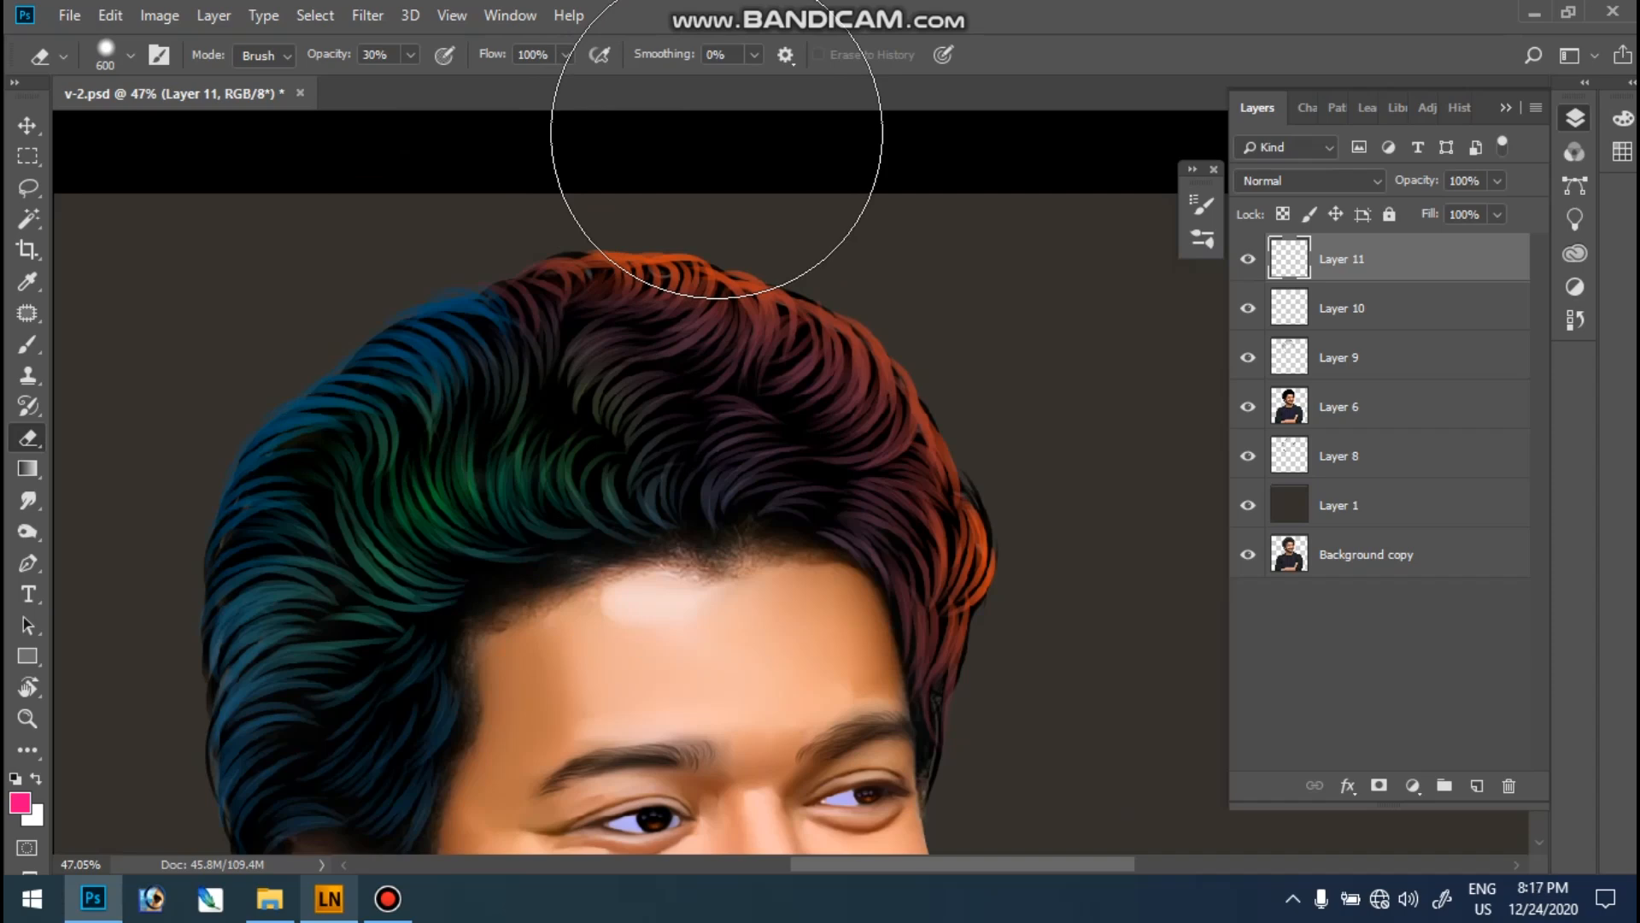
key(ctrl+plus)
key(ctrl+0)
drag(963, 494, 691, 114)
ctrl+click(716, 255)
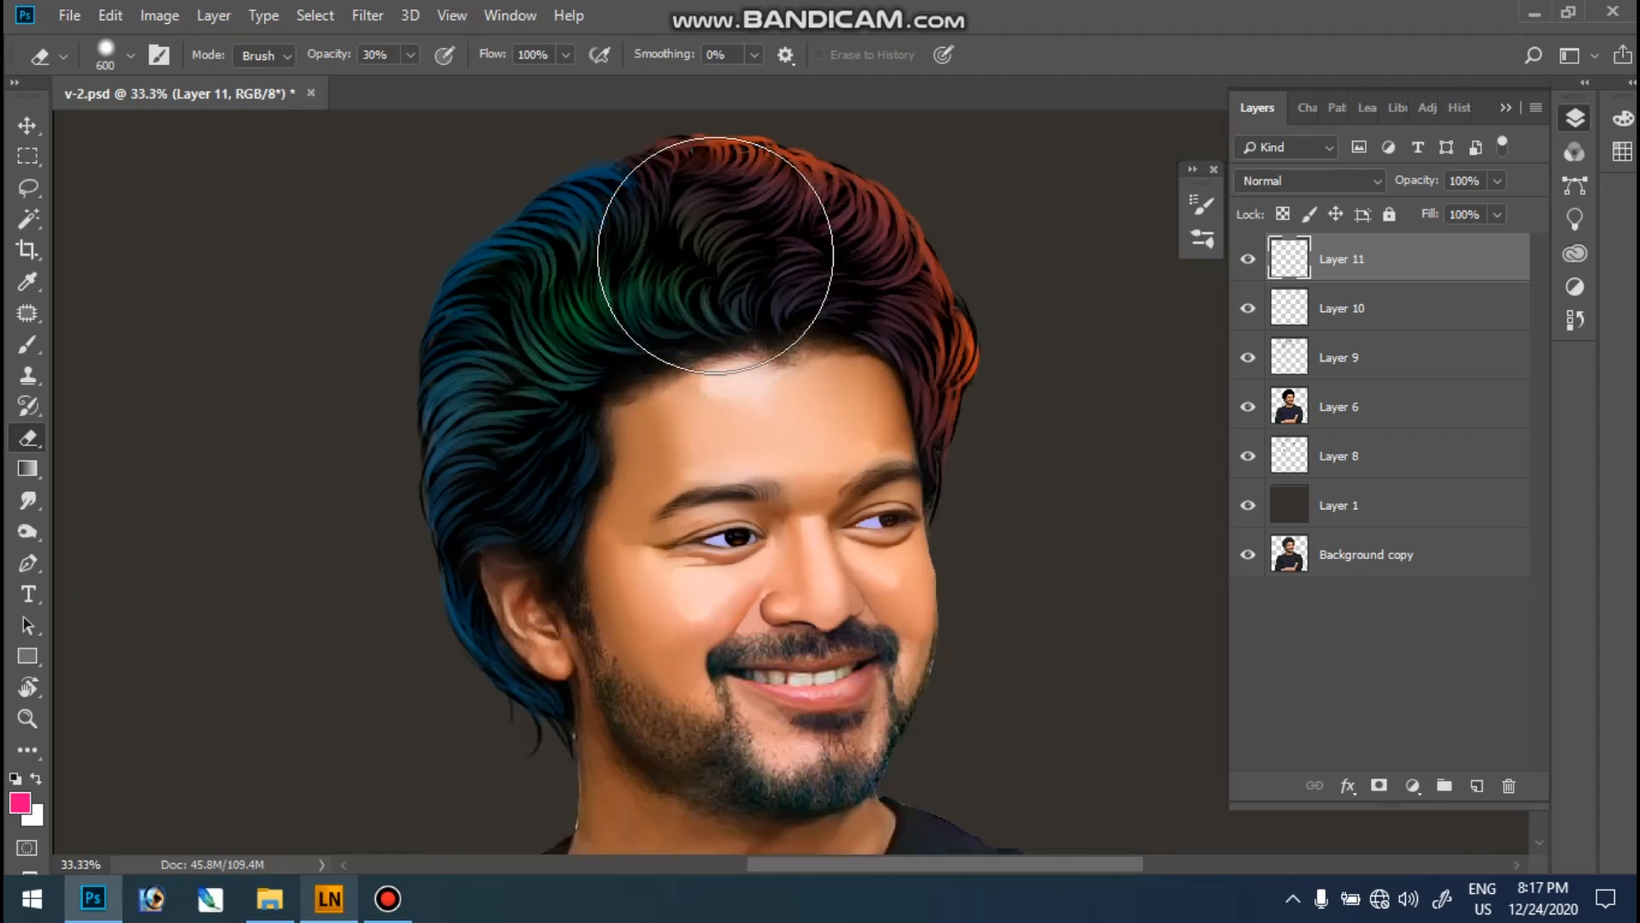
ctrl+click(718, 256)
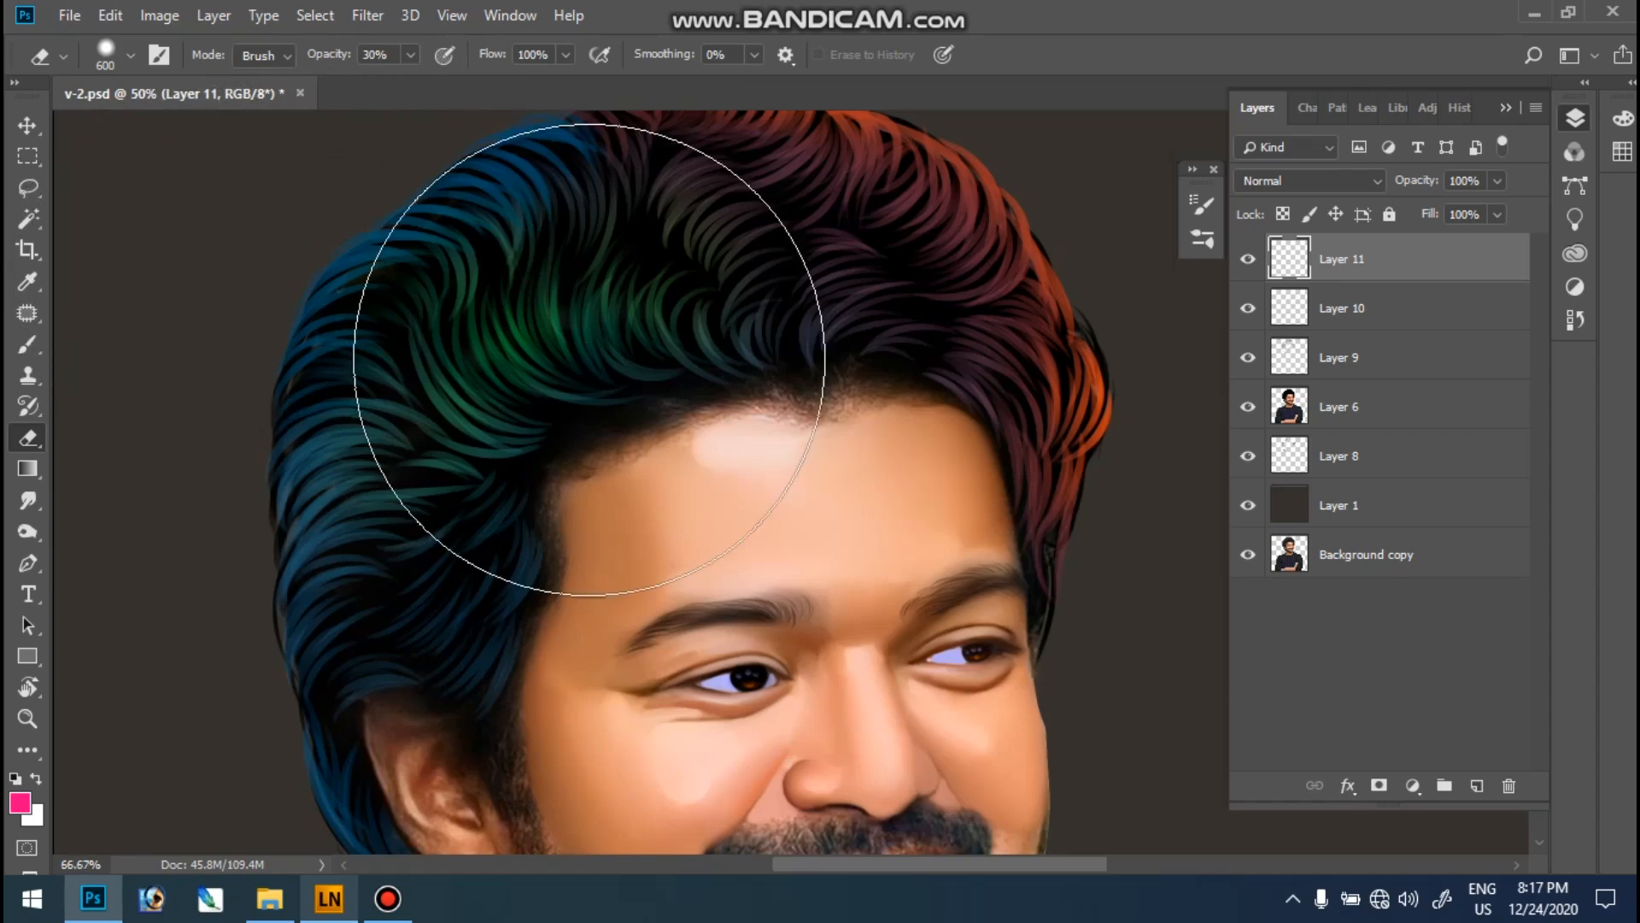
scroll(579, 341, up, 1)
scroll(580, 342, down, 1)
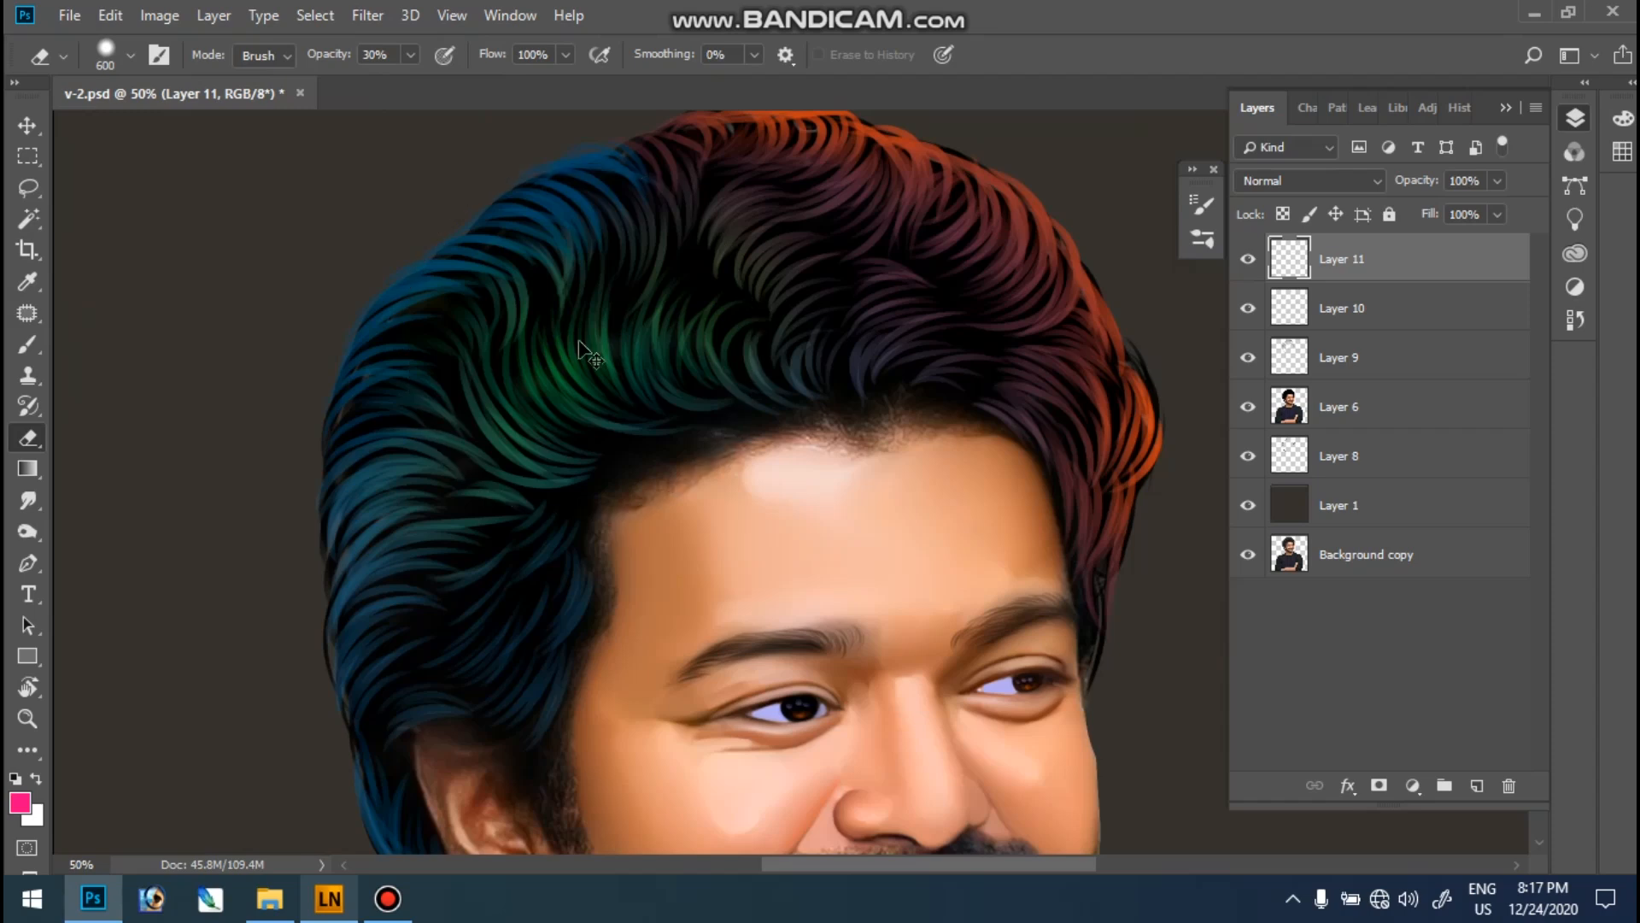
scroll(795, 453, down, 1)
scroll(794, 438, up, 1)
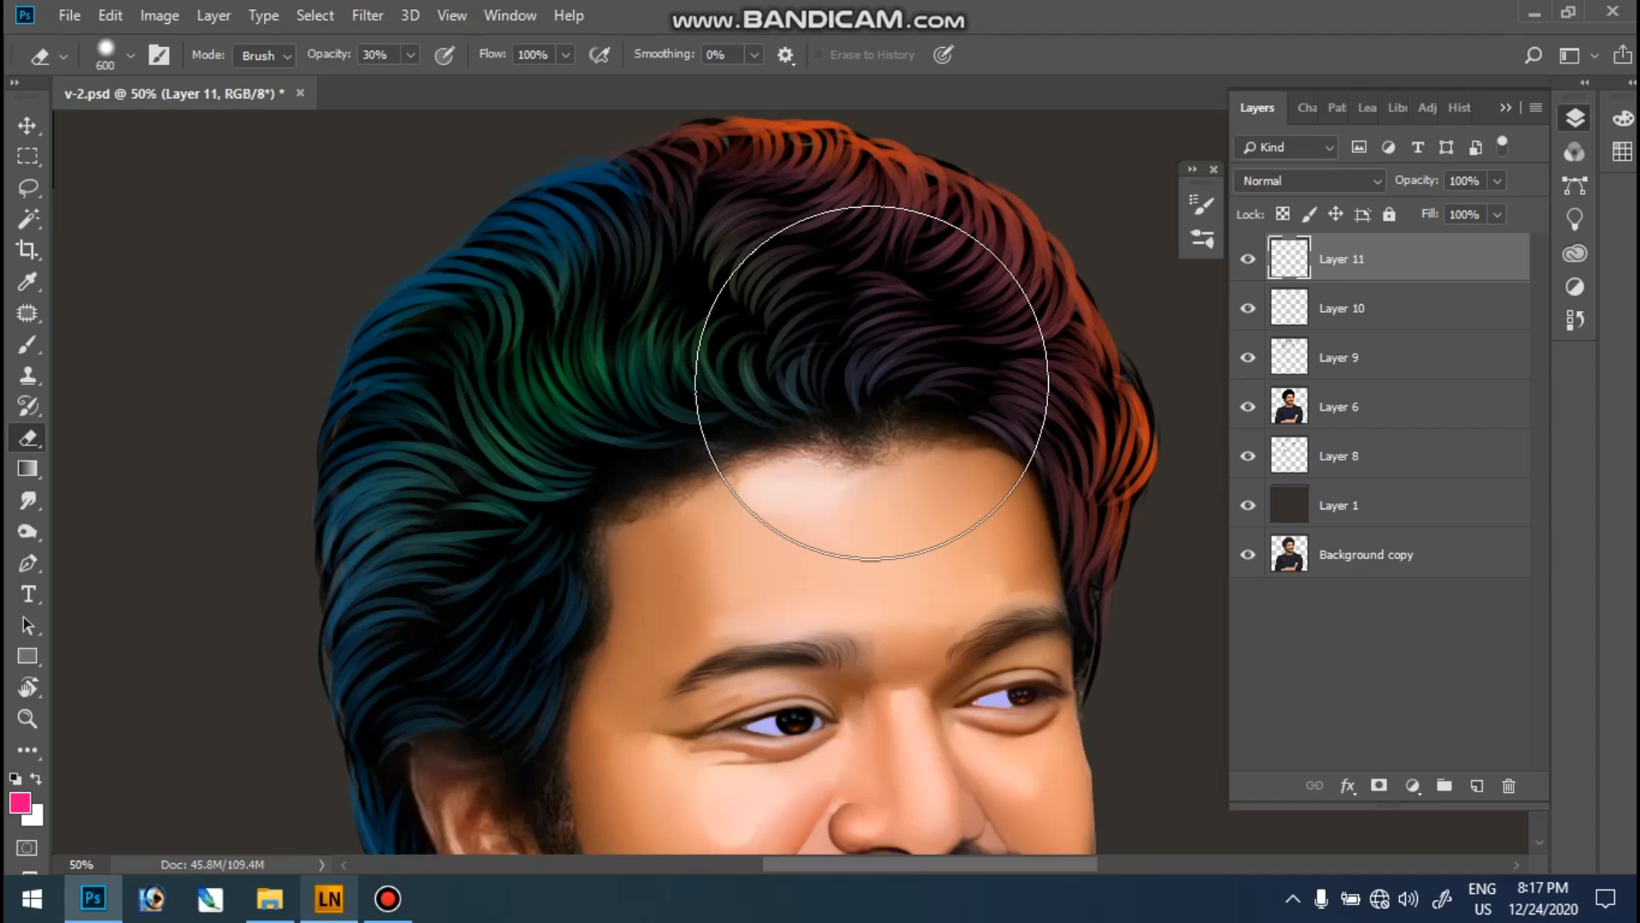
key(ctrl+minus)
key(ctrl+minus)
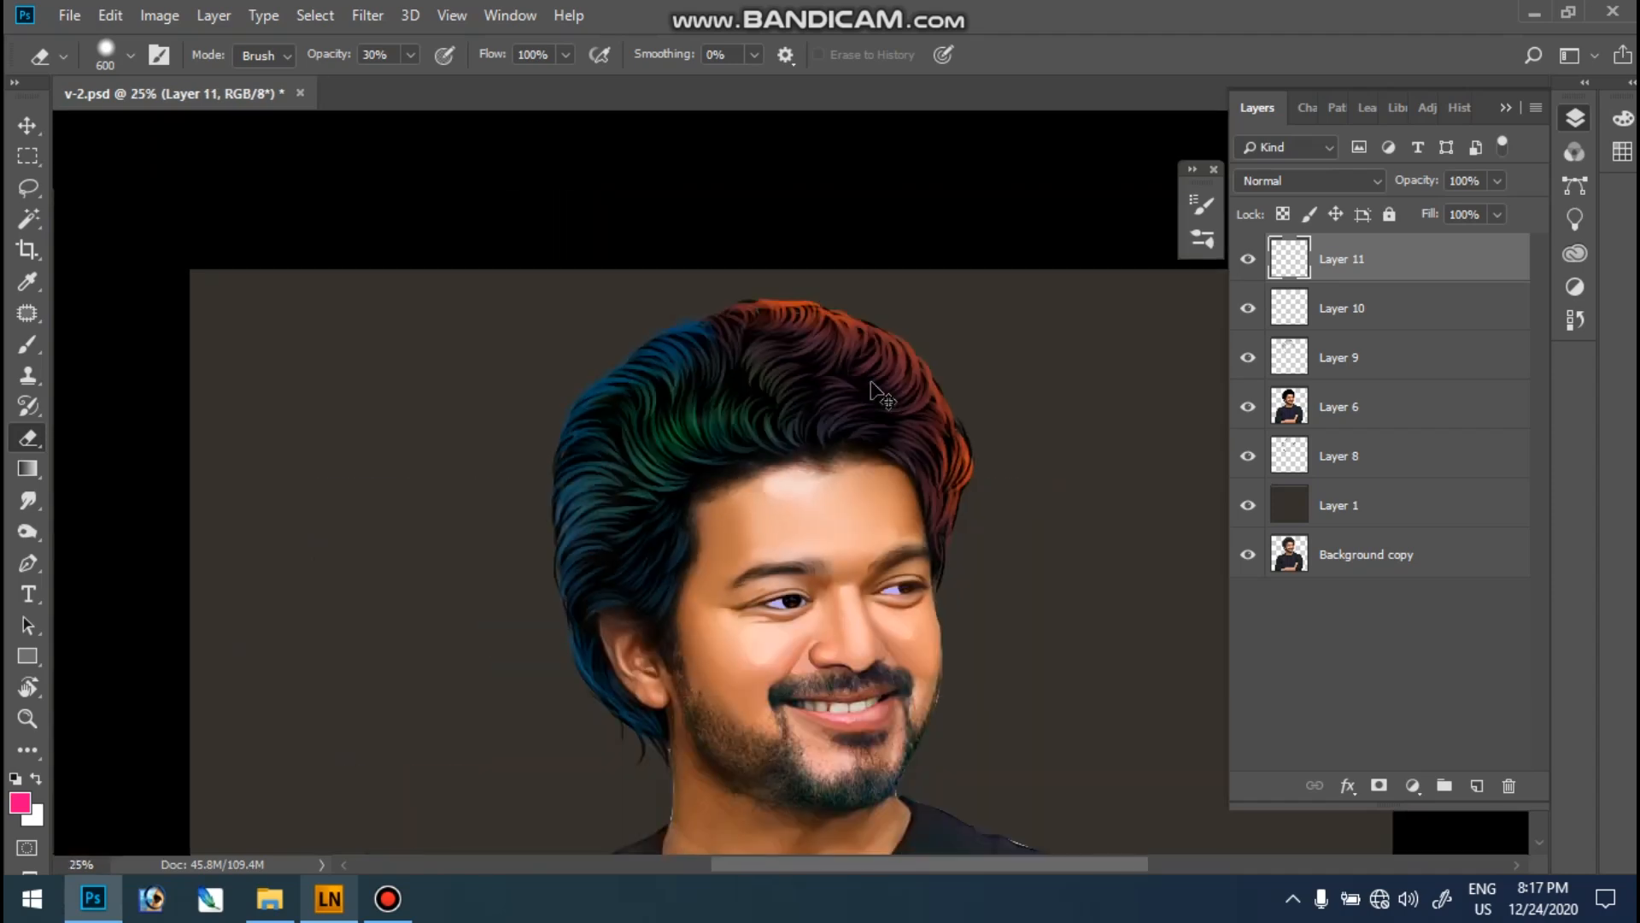
drag(900, 635, 752, 254)
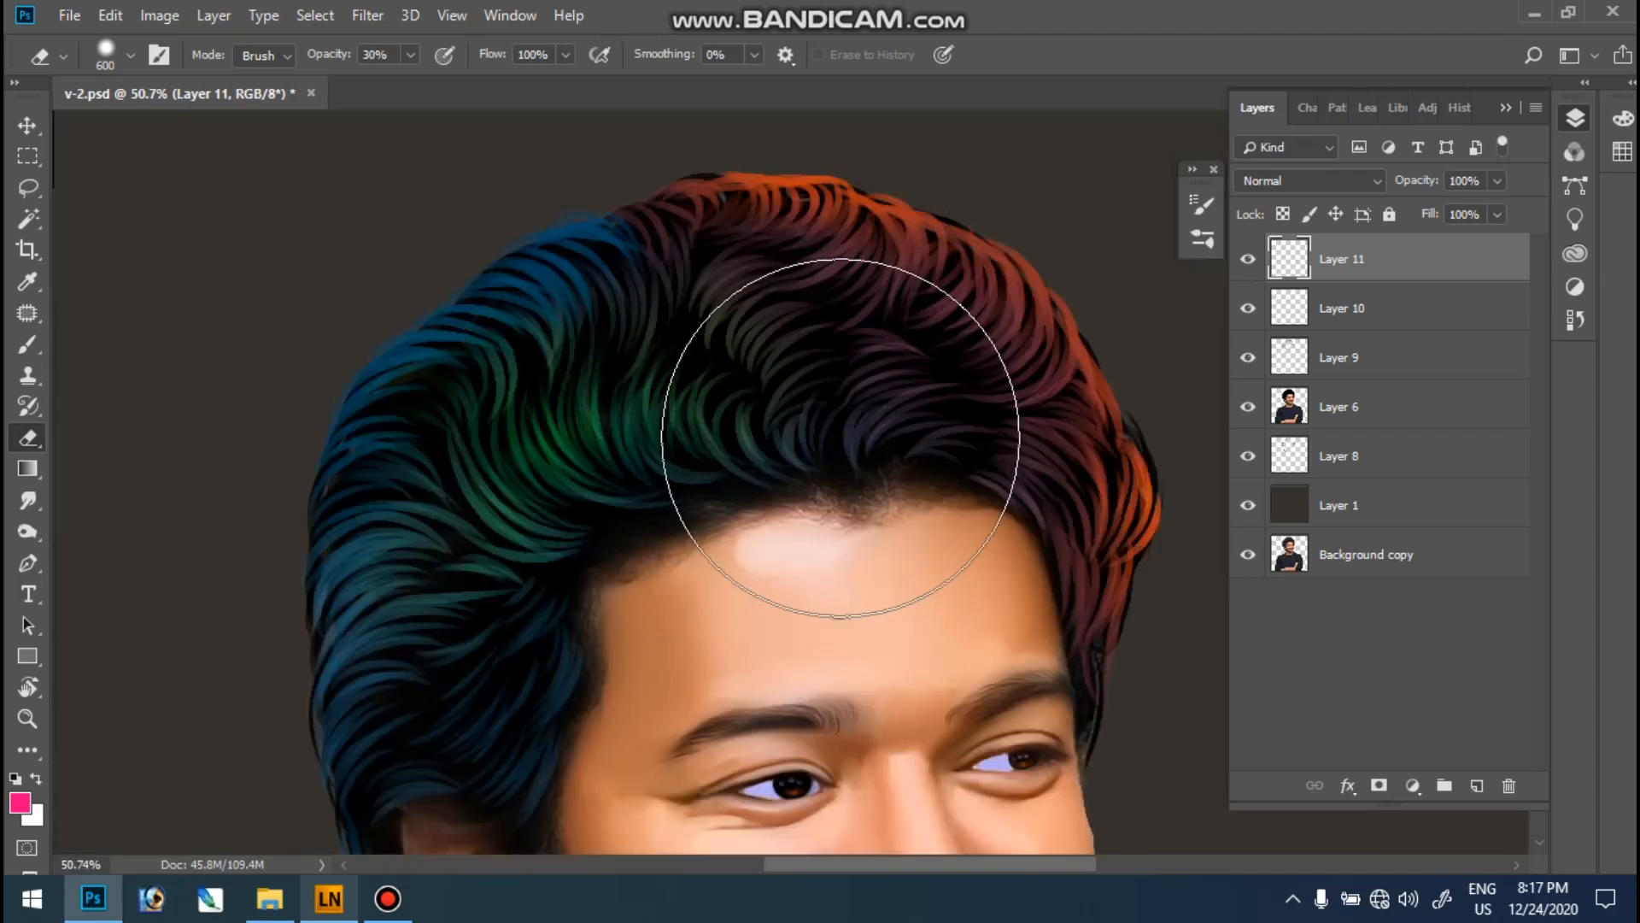